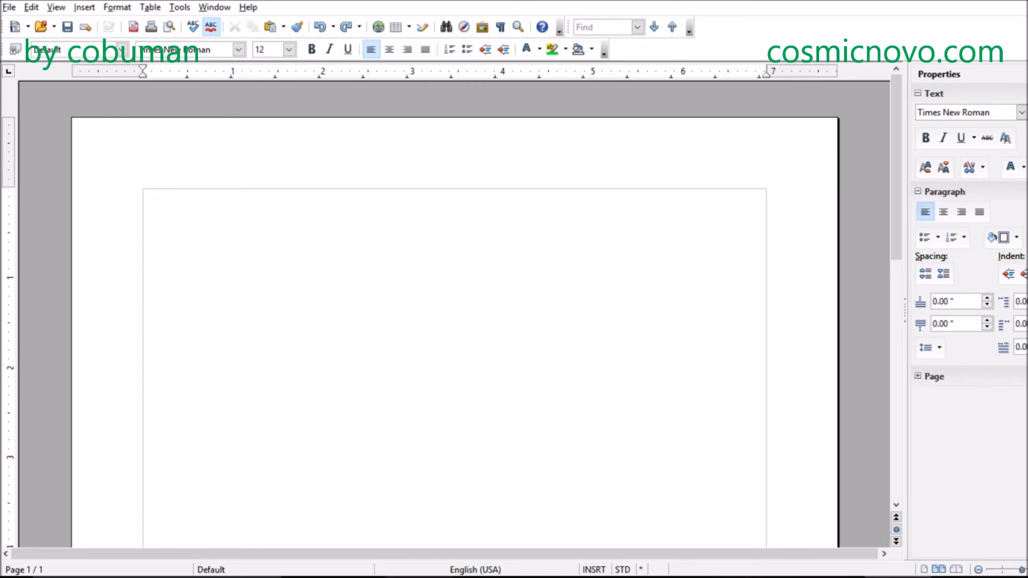
- View the program's version information in the About OpenOffice window, then close it
click(244, 8)
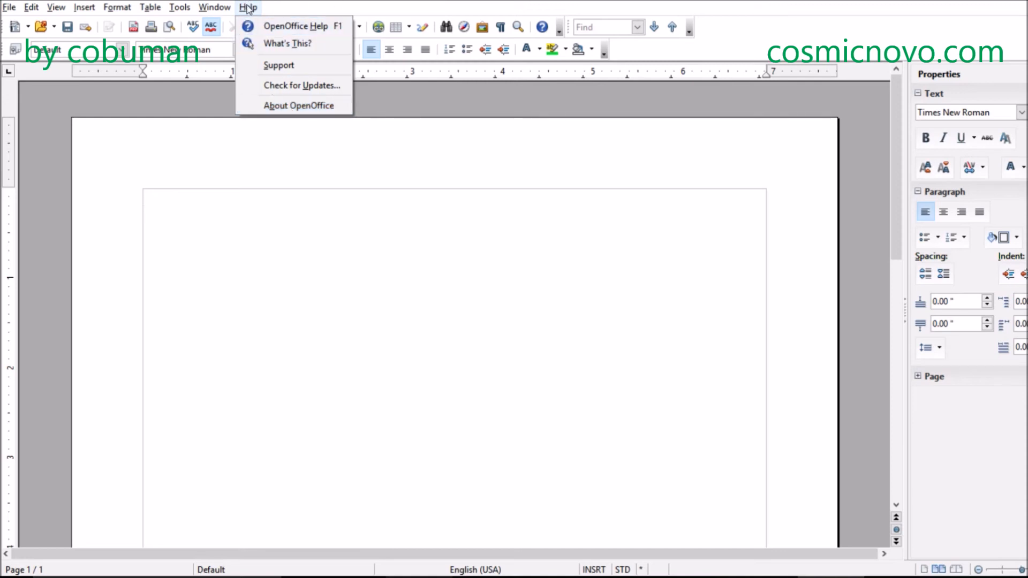
click(294, 105)
drag(535, 159, 537, 169)
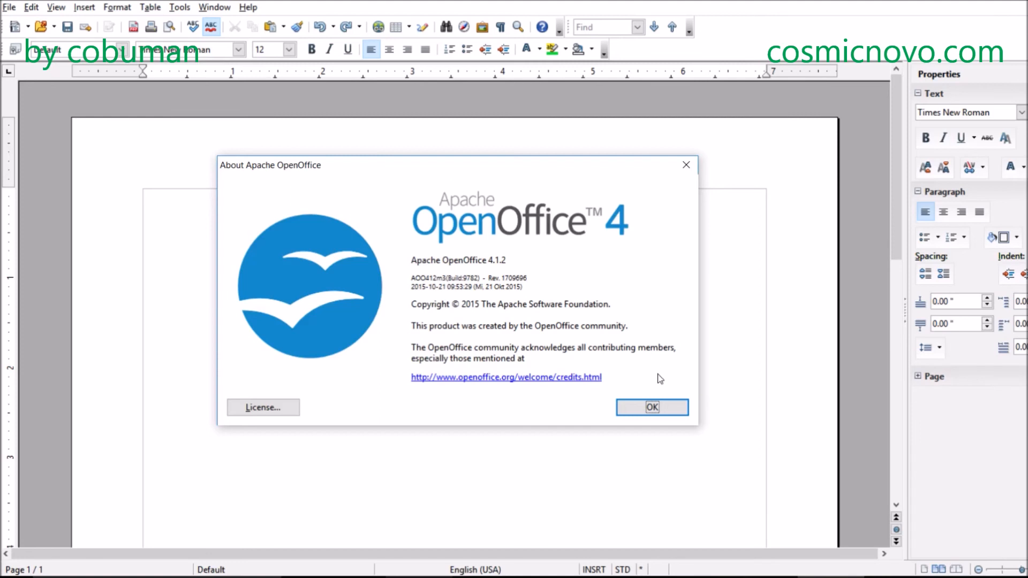
click(652, 409)
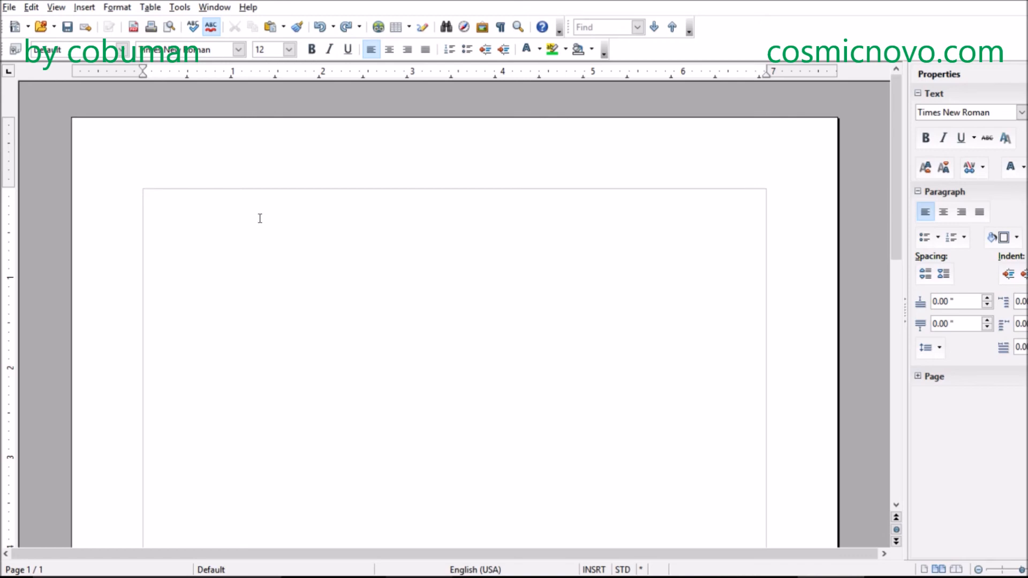
- Add blank lines at the start of the document and enter the heading "Profile Summary" below them
key(Return)
key(Return)
key(BackSpace)
key(BackSpace)
key(ctrl+y)
key(ctrl+y)
key(Return)
text(S)
key(BackSpace)
text(Profile Summary)
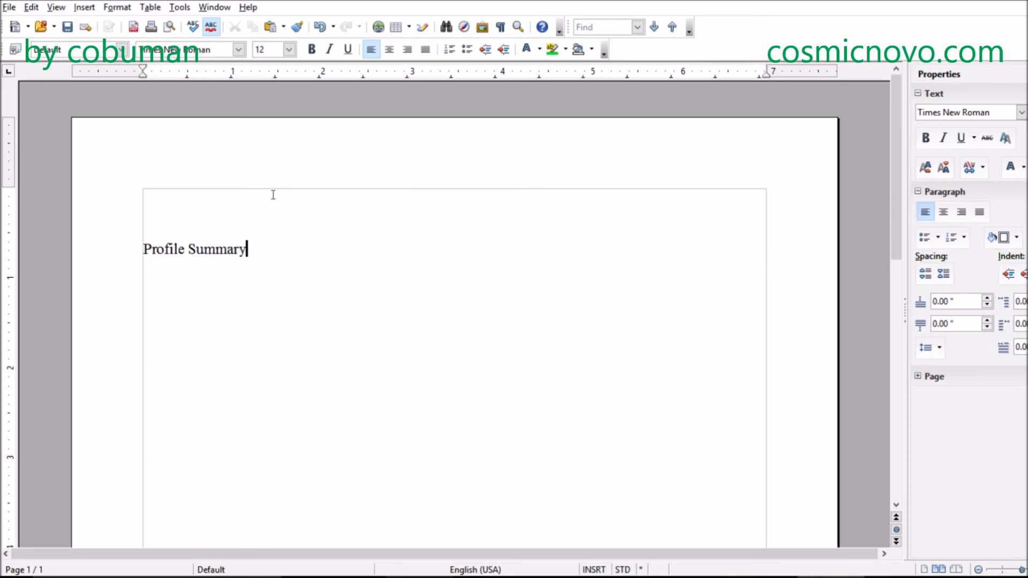
- Center the Profile Summary heading on the page
click(264, 193)
click(244, 248)
drag(256, 250, 143, 249)
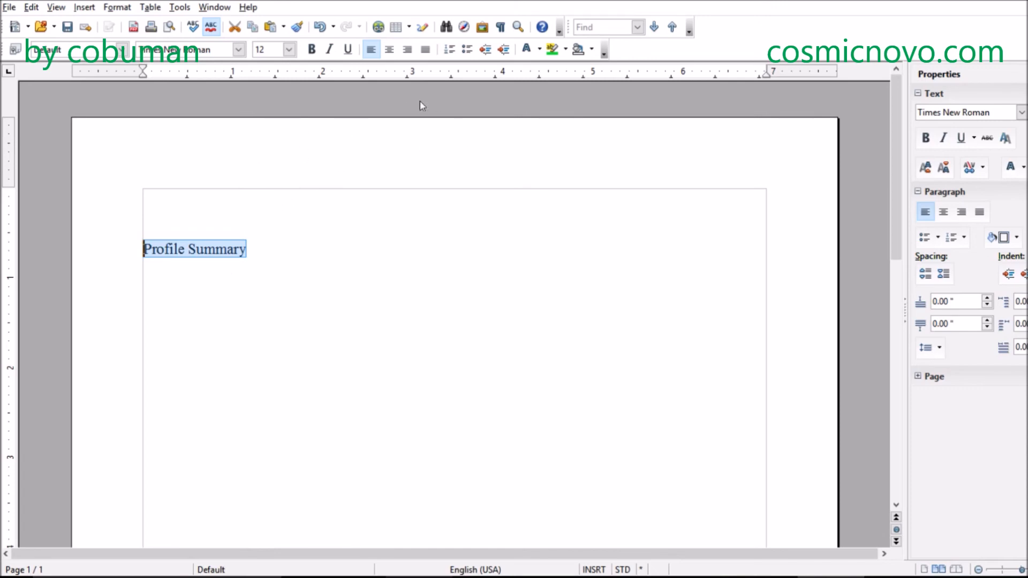
click(390, 50)
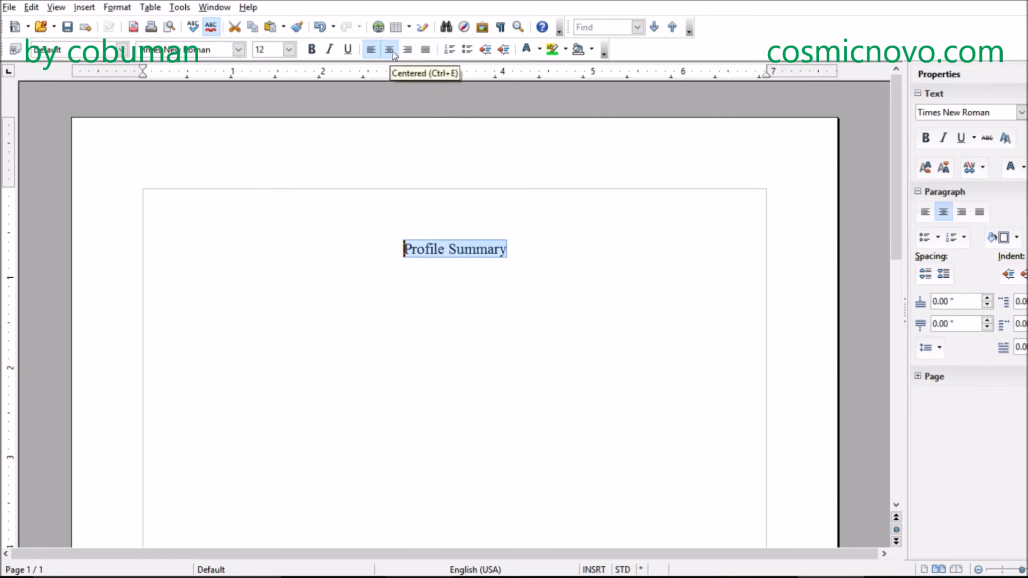
click(473, 219)
click(471, 232)
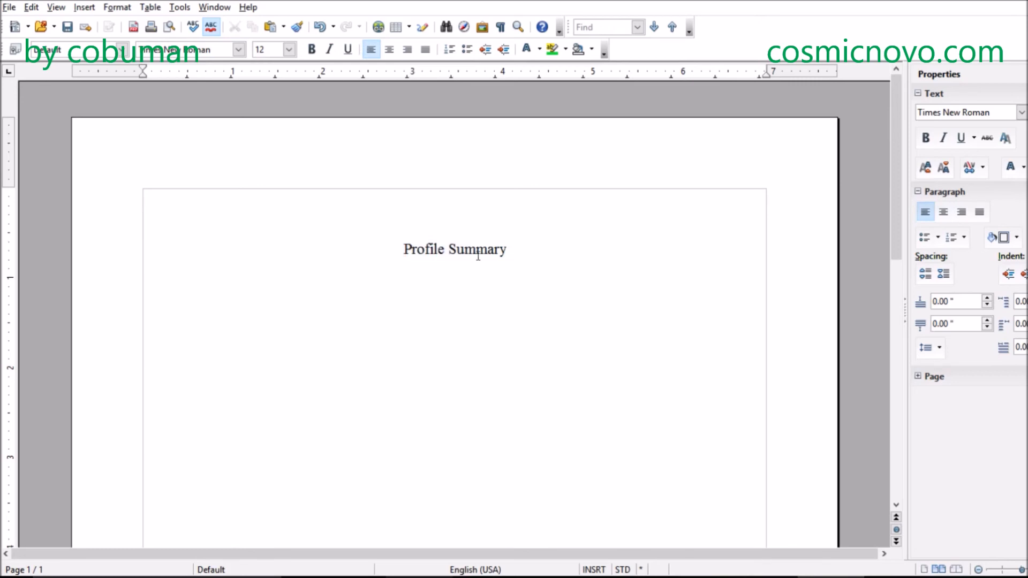
- Turn the Profile Summary heading into a single-cell table spanning the text width
drag(509, 249, 403, 249)
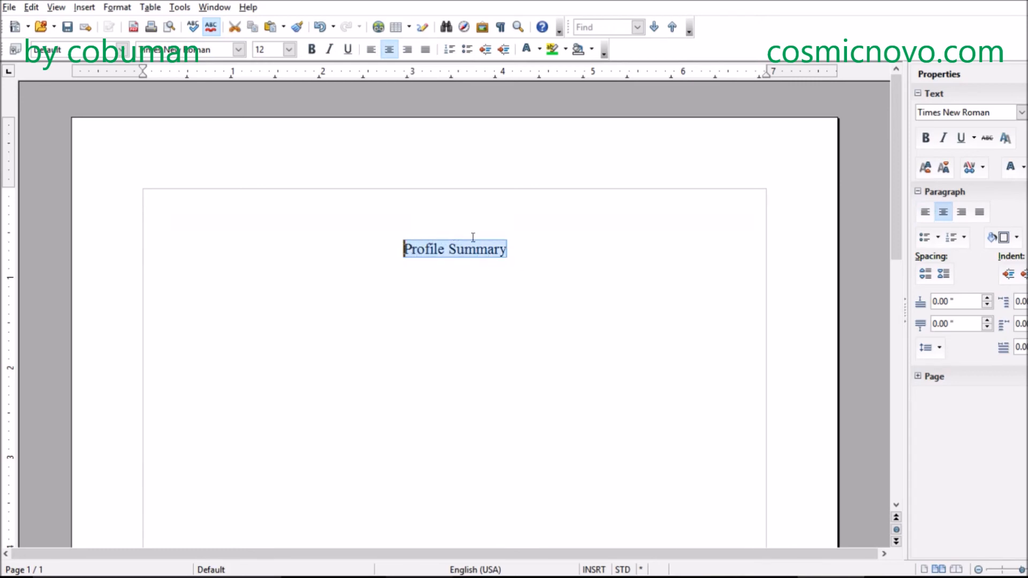
click(527, 255)
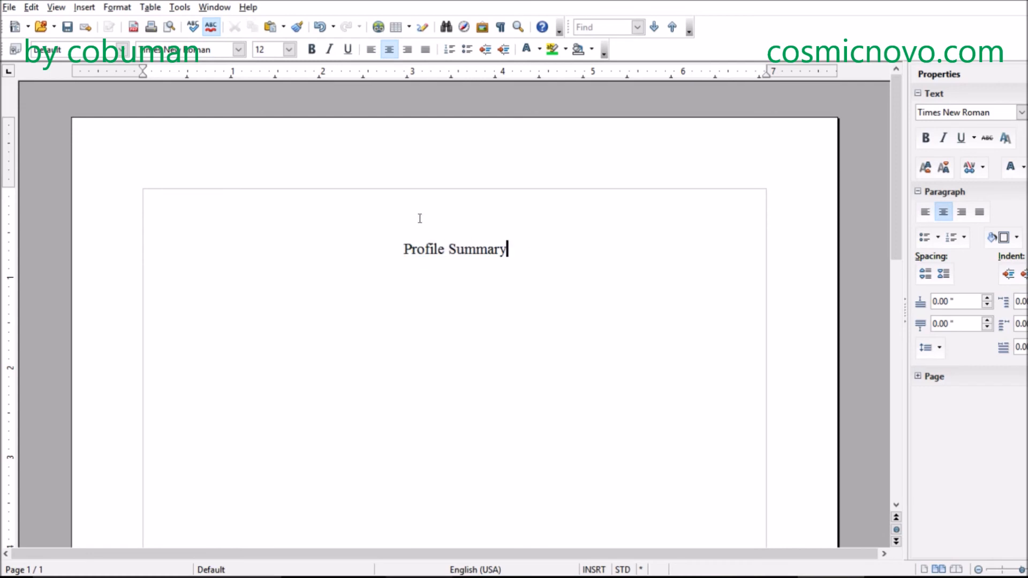
drag(518, 245, 404, 248)
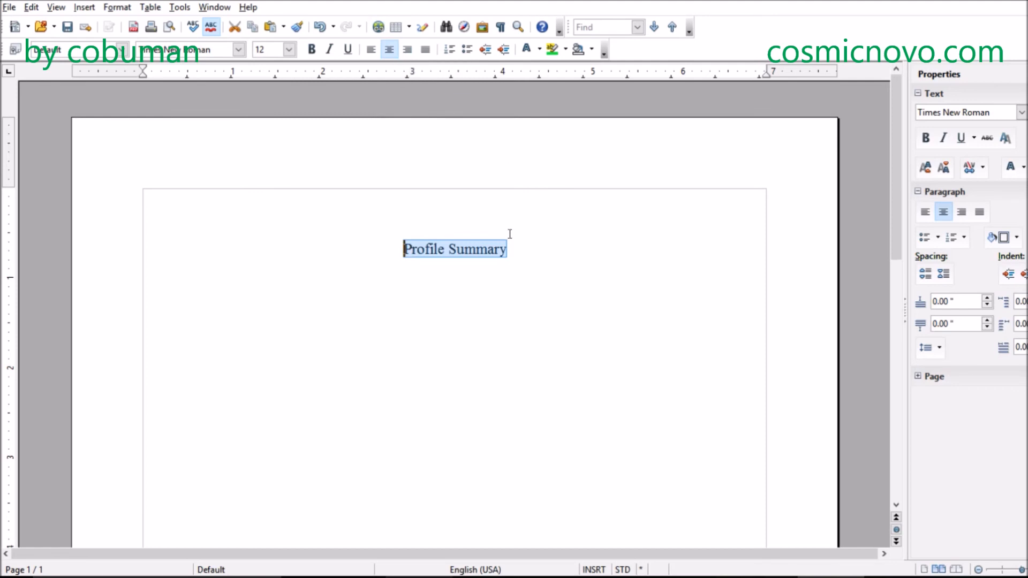
click(521, 250)
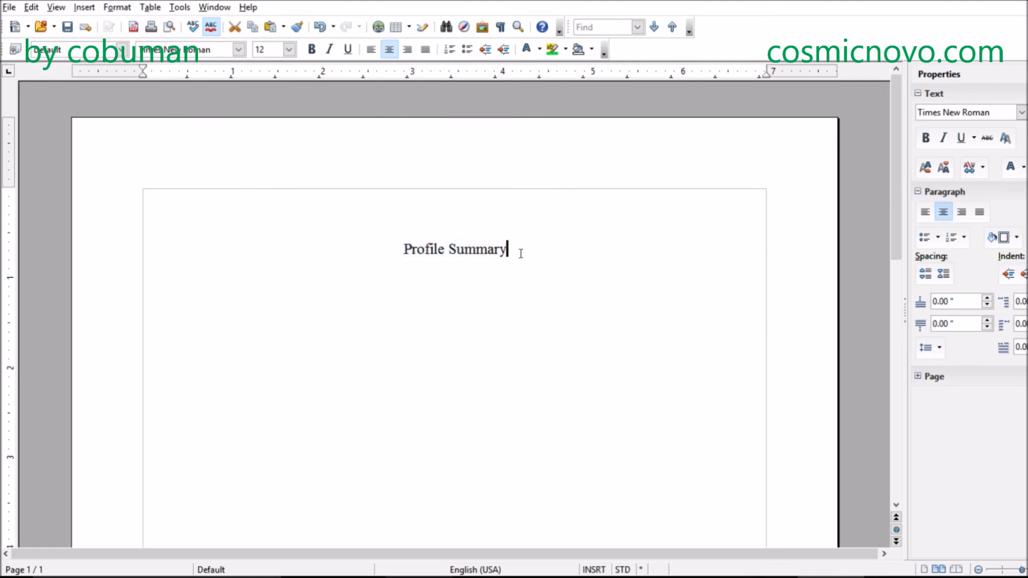
drag(518, 250, 403, 250)
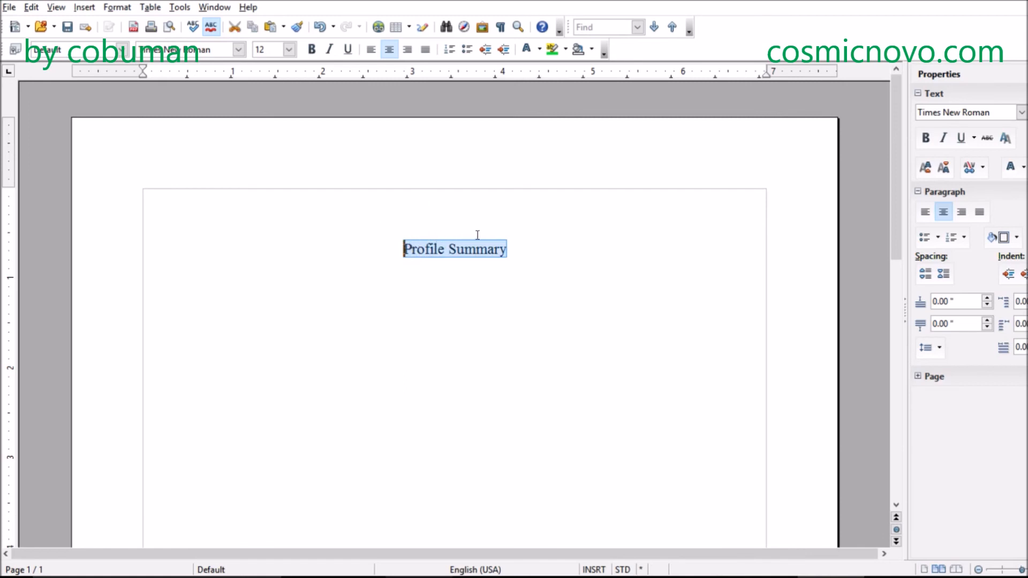
click(178, 8)
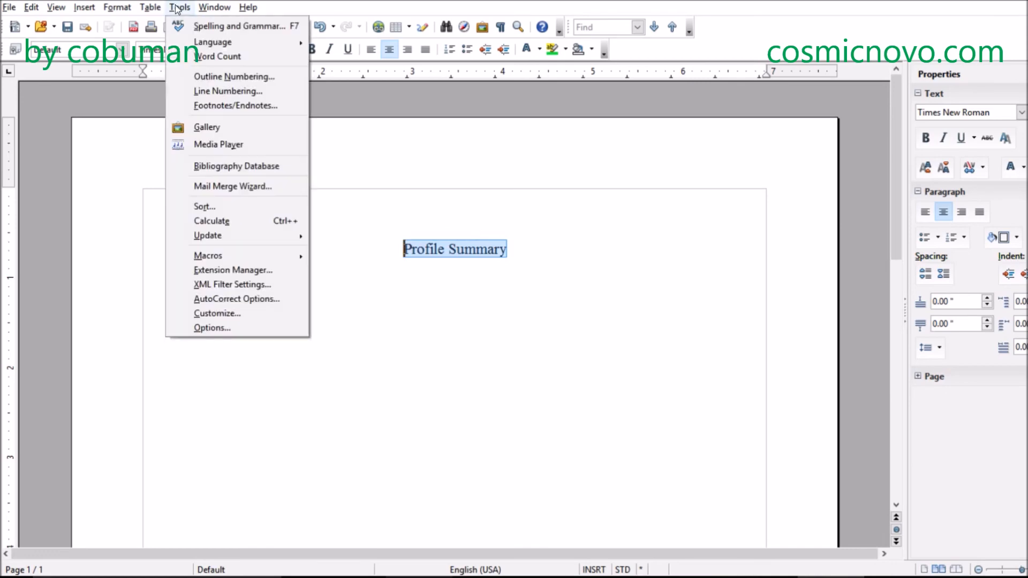
mouse_move(150, 7)
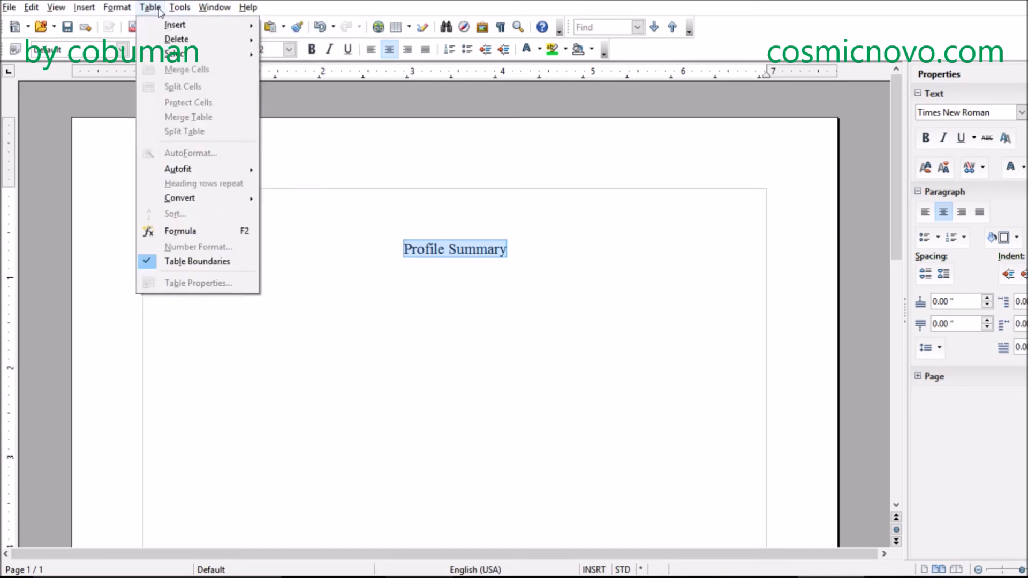
mouse_move(214, 25)
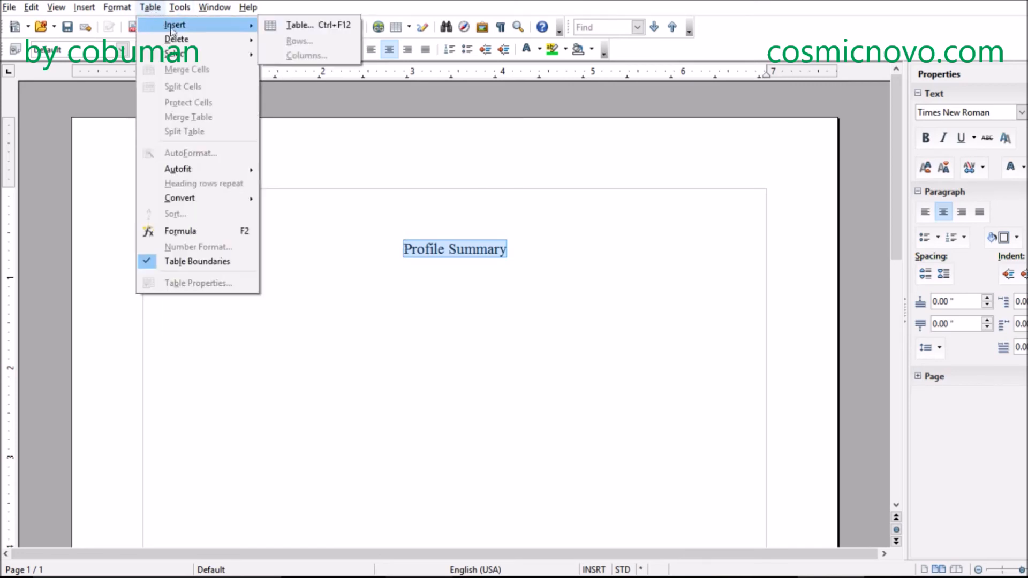
click(306, 24)
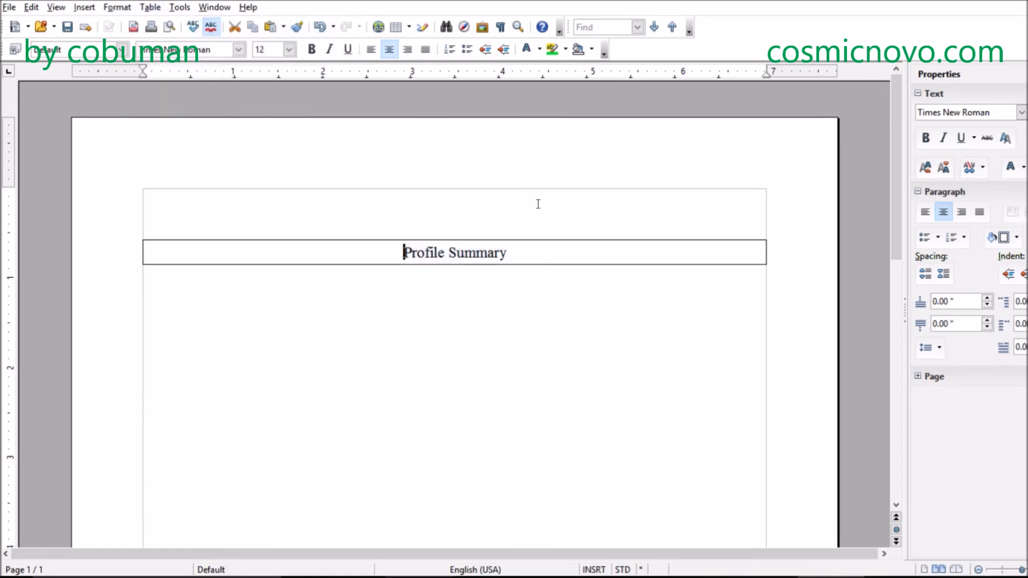
click(538, 257)
click(506, 326)
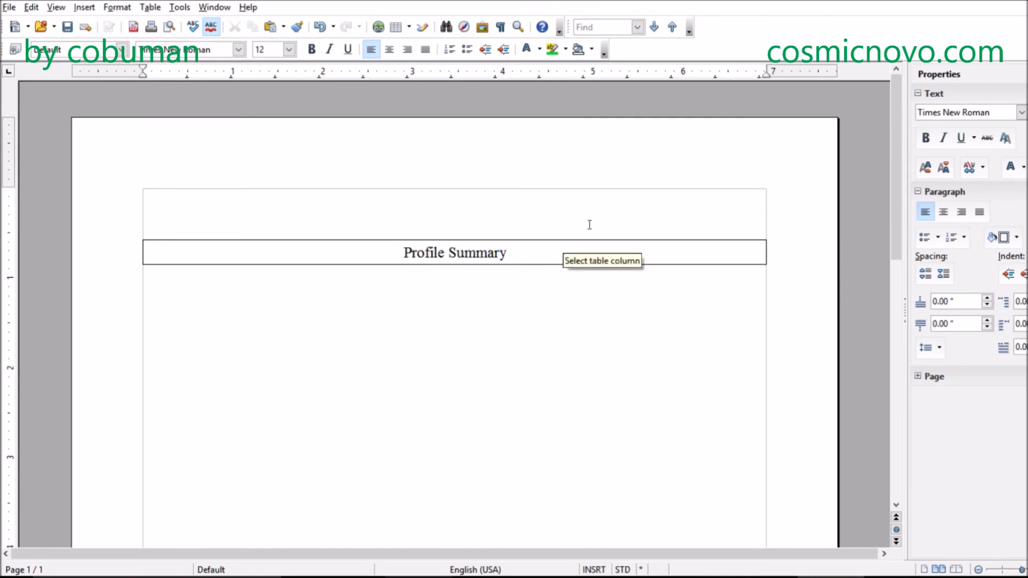
- Fill the background of the Profile Summary table cell with green
click(516, 252)
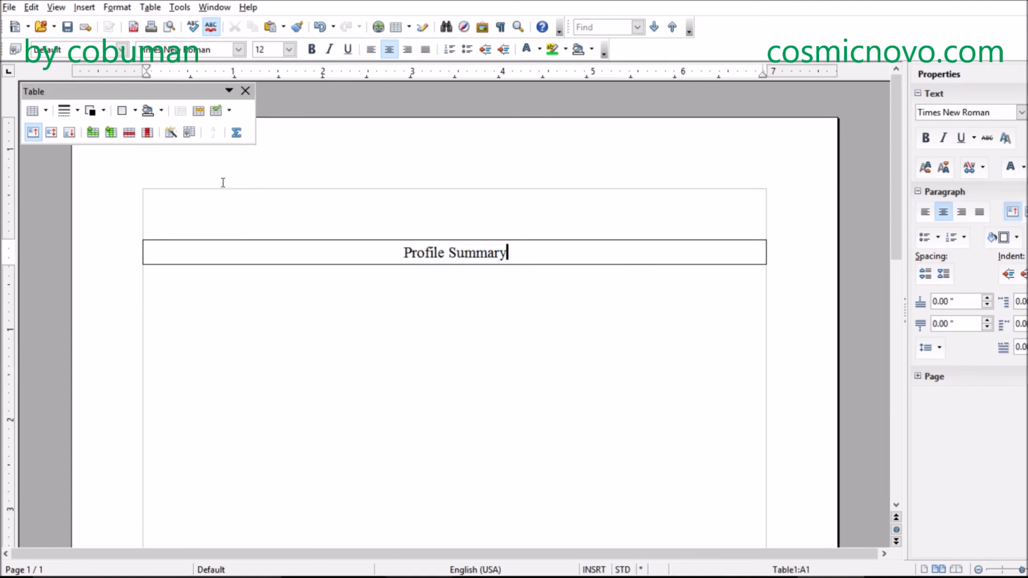
click(161, 111)
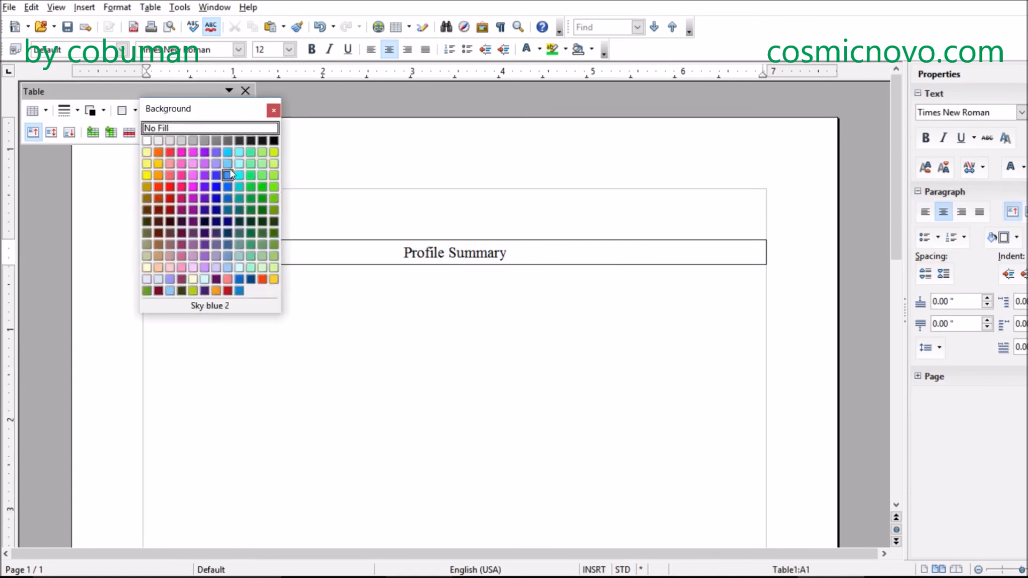
click(250, 187)
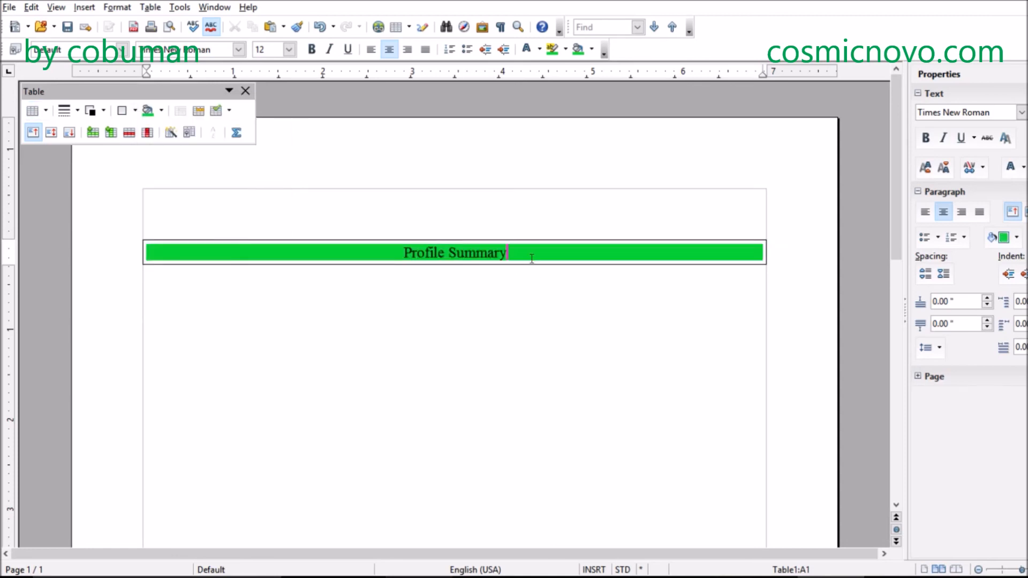
- Set the font color of the Profile Summary text to White
drag(517, 252, 405, 252)
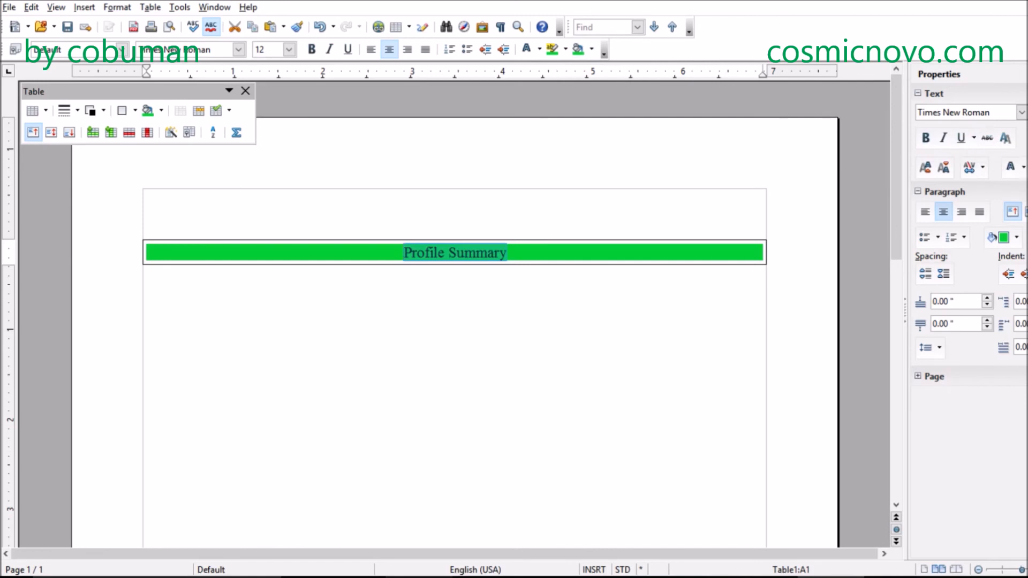
click(1023, 169)
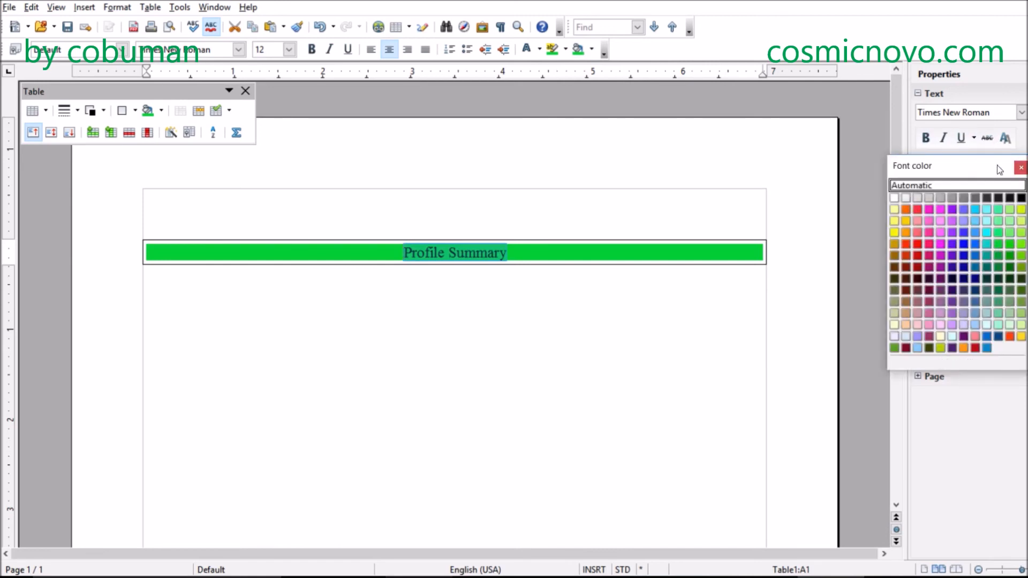
click(894, 197)
click(502, 288)
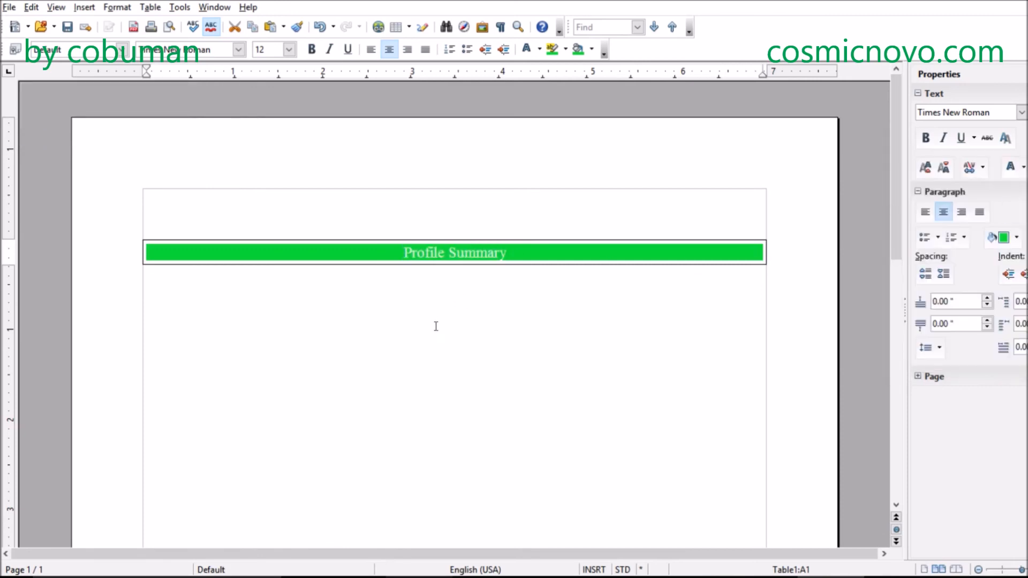
click(501, 300)
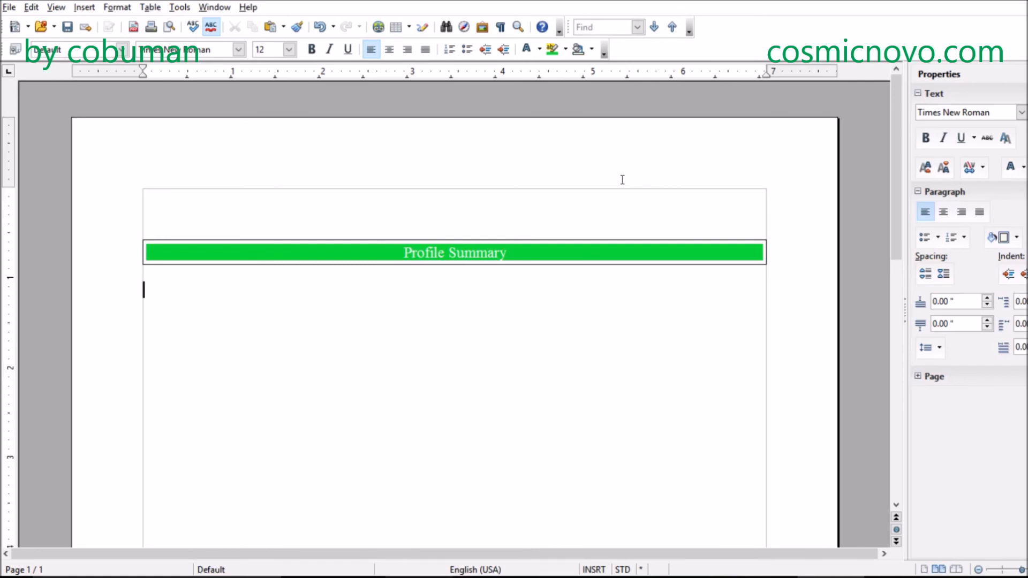
- Add several blank lines below the Profile Summary table to leave room for content
click(528, 248)
click(232, 304)
key(Up)
key(Return)
key(Return)
key(BackSpace)
key(BackSpace)
key(Return)
key(Return)
key(Return)
scroll(225, 314, down, 1)
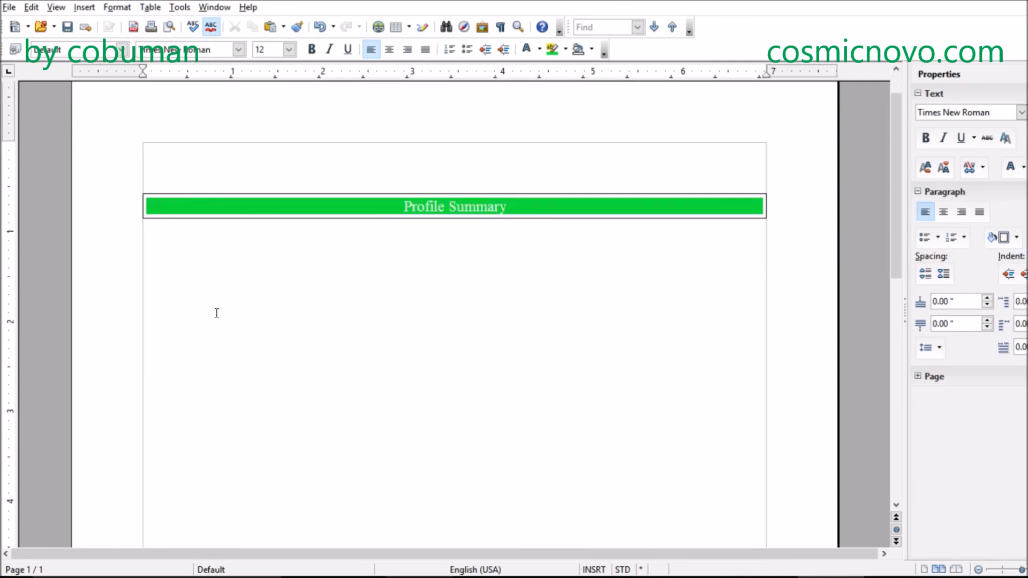
scroll(364, 290, down, 1)
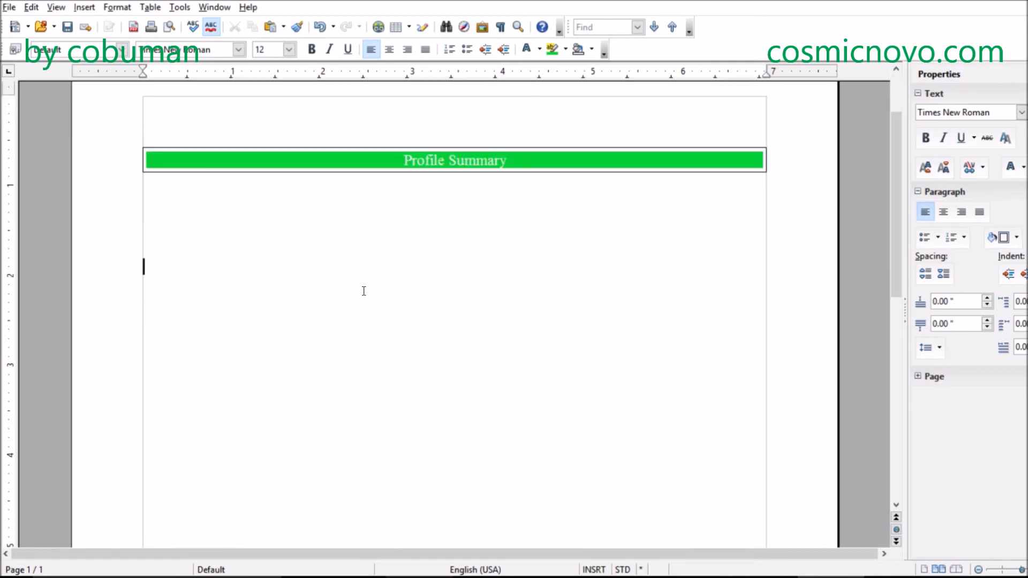
scroll(363, 291, up, 1)
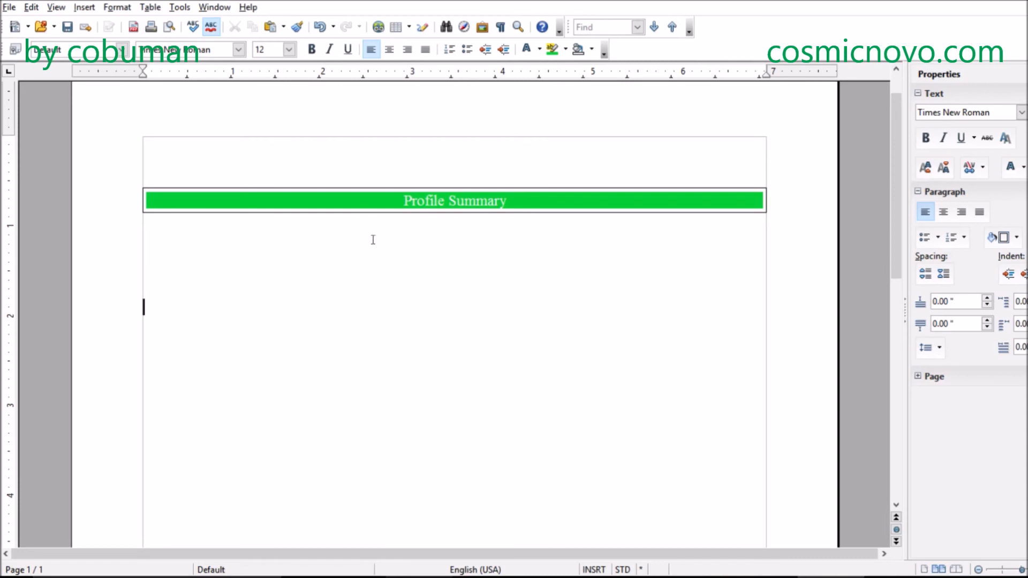
scroll(418, 260, down, 1)
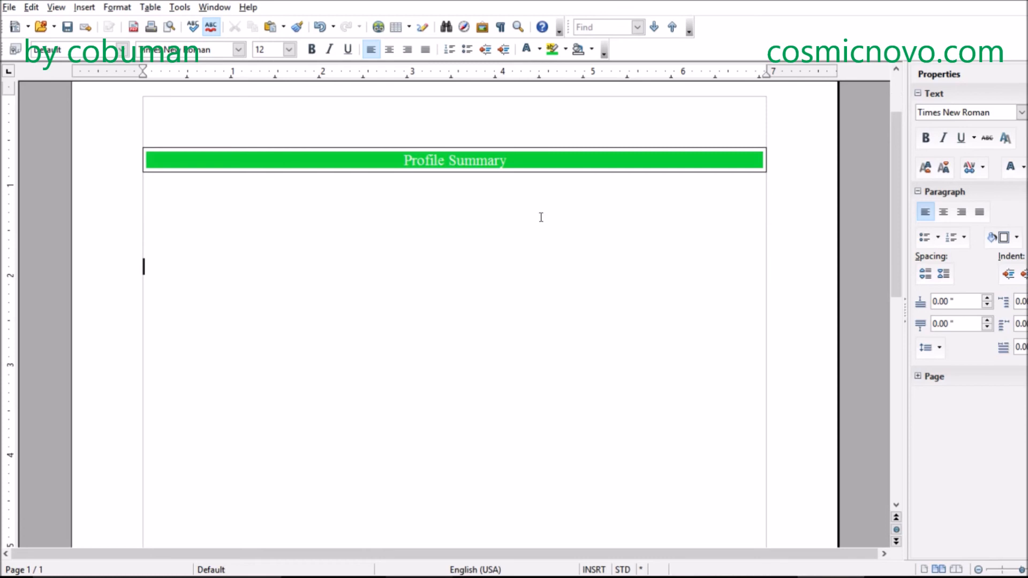
- Enter the heading "Technical Skills" below the blank lines and center it
text(Technical Skills)
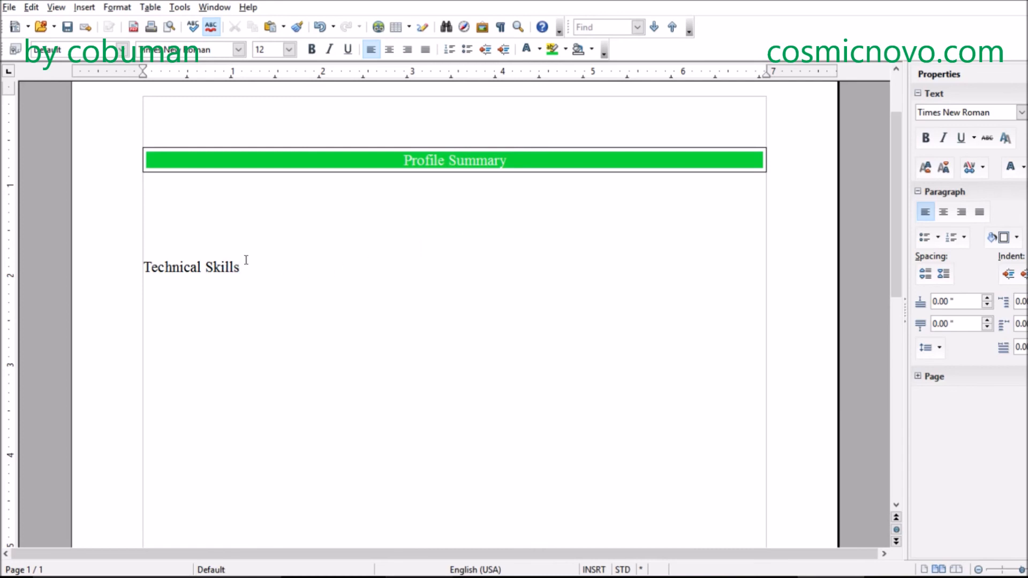
drag(240, 266, 133, 267)
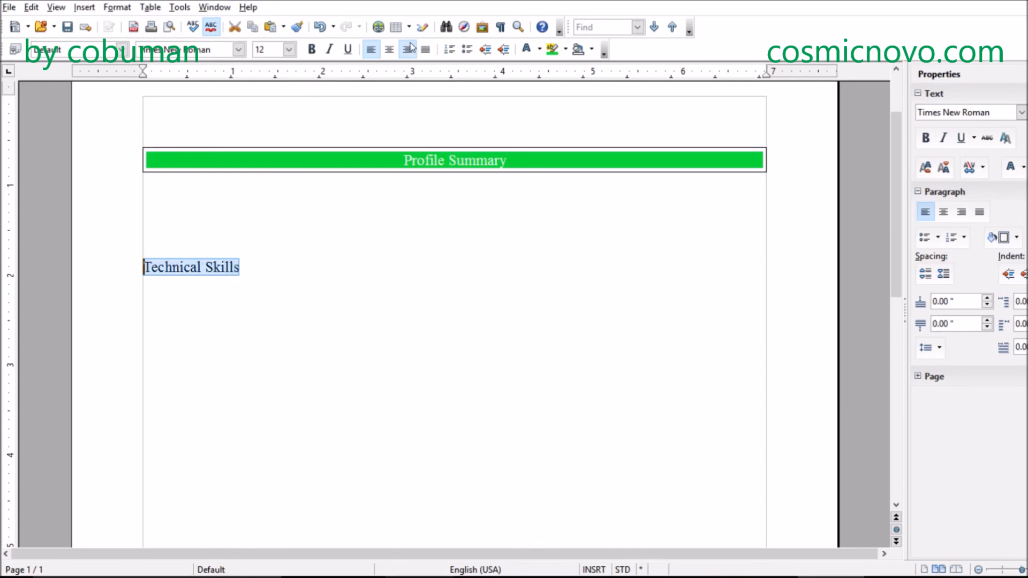
click(389, 50)
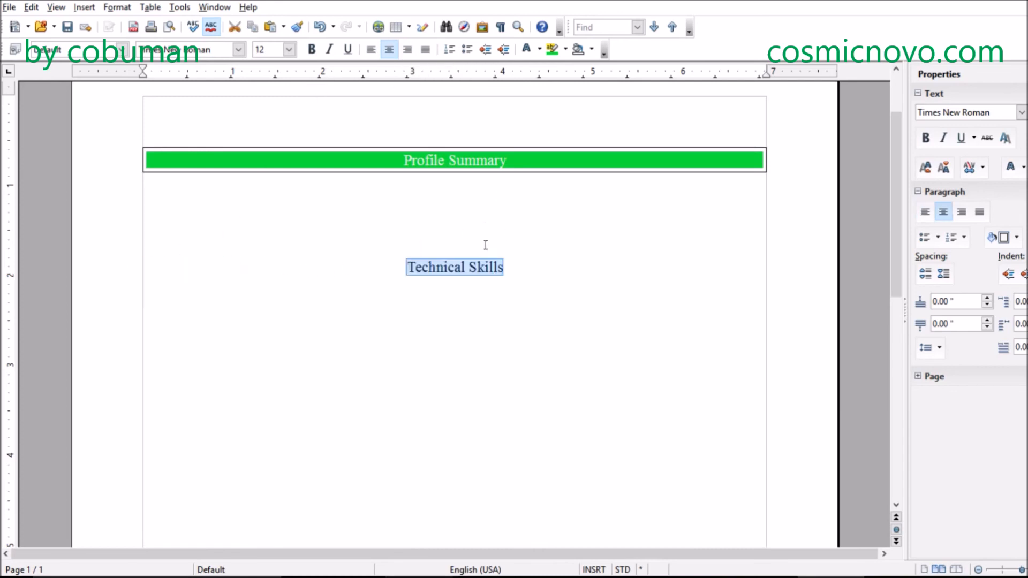
click(541, 271)
- Turn the Technical Skills heading into a single-cell table spanning the text width
drag(539, 266, 393, 261)
click(155, 9)
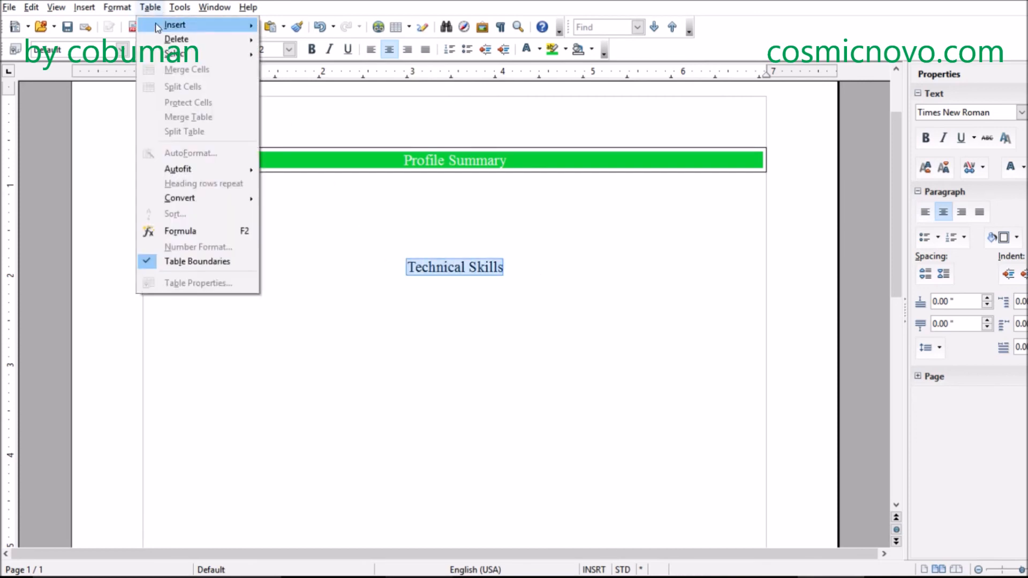
mouse_move(160, 27)
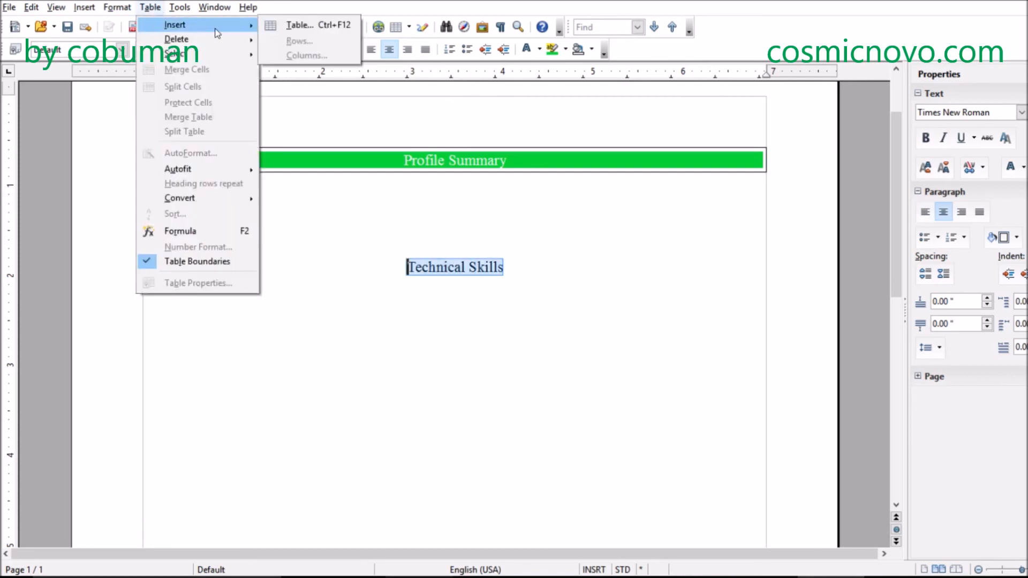
click(274, 27)
- Make the Profile Summary and Technical Skills heading texts bold
click(533, 263)
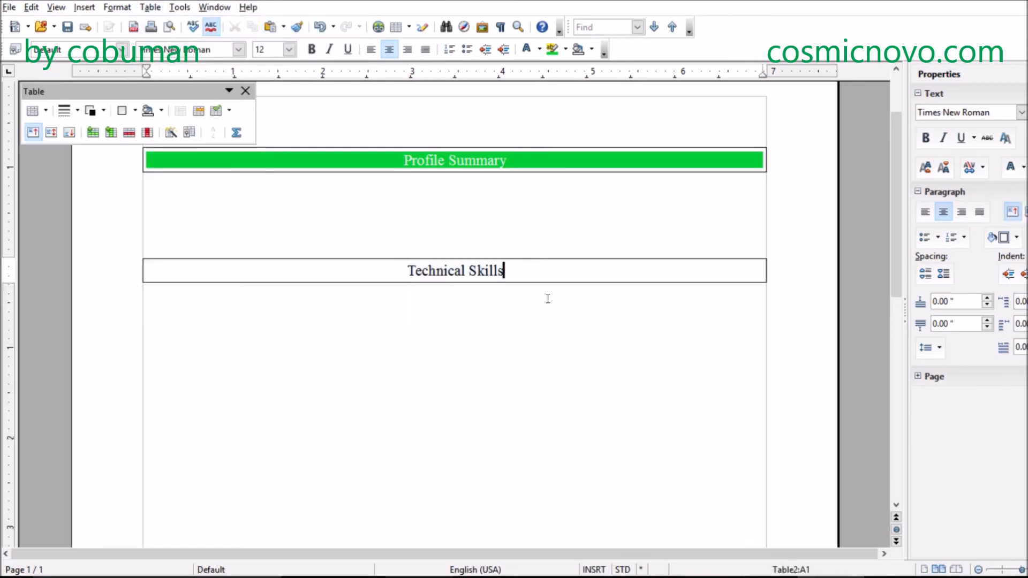
triple_click(506, 269)
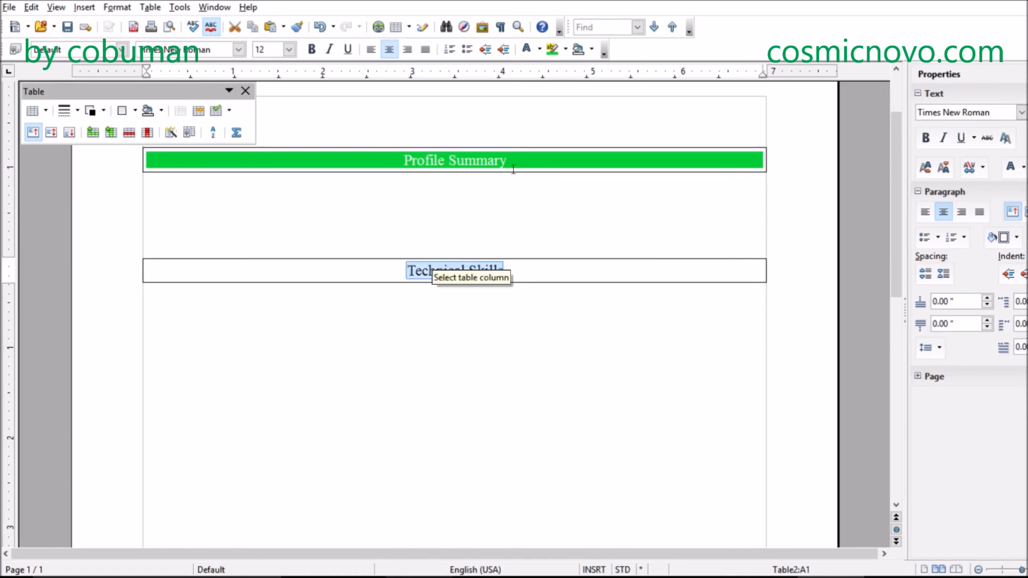
drag(509, 160, 405, 157)
key(ctrl+b)
click(542, 284)
drag(525, 274, 406, 271)
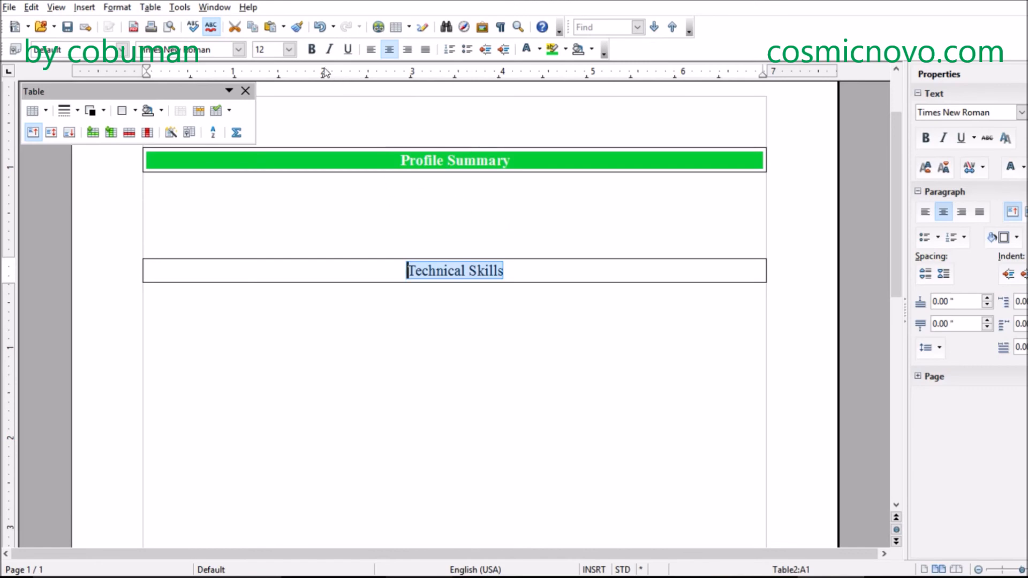
click(311, 49)
click(571, 270)
click(501, 371)
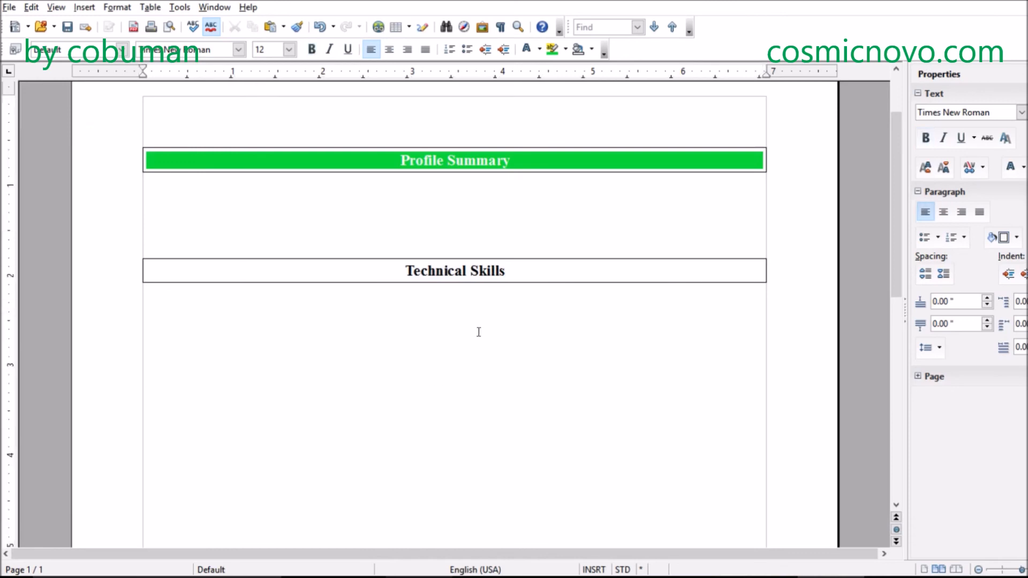
- Try inserting a table with 2 columns and 2 rows inside the Technical Skills table, and undo the insertion
click(522, 272)
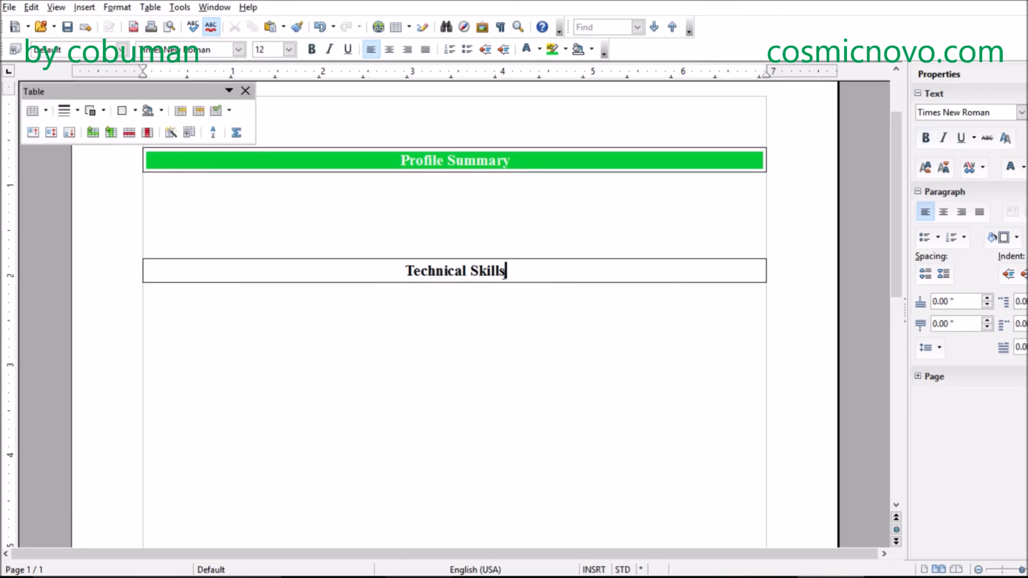
click(179, 7)
mouse_move(150, 7)
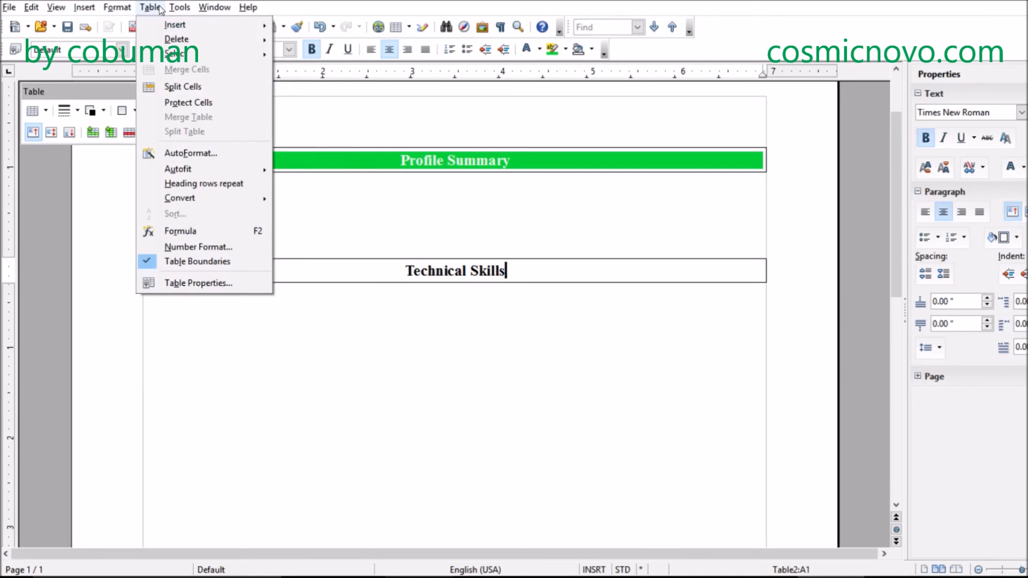
mouse_move(201, 24)
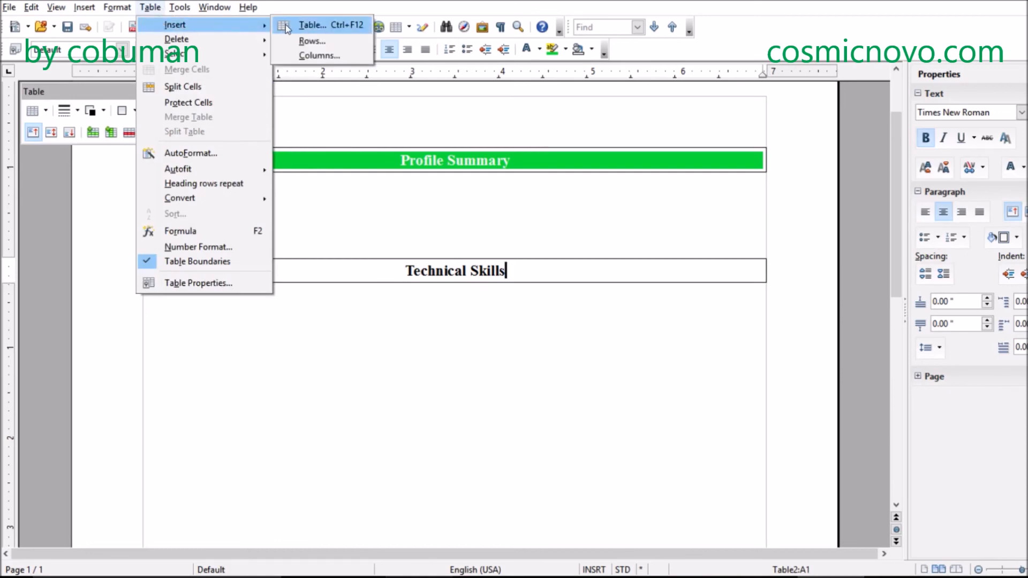
click(312, 25)
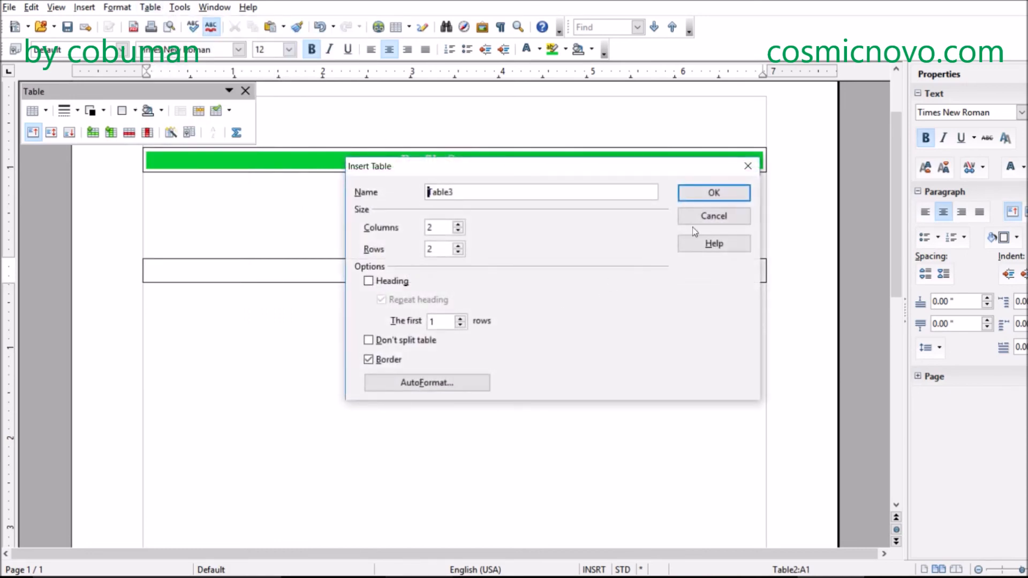
click(719, 195)
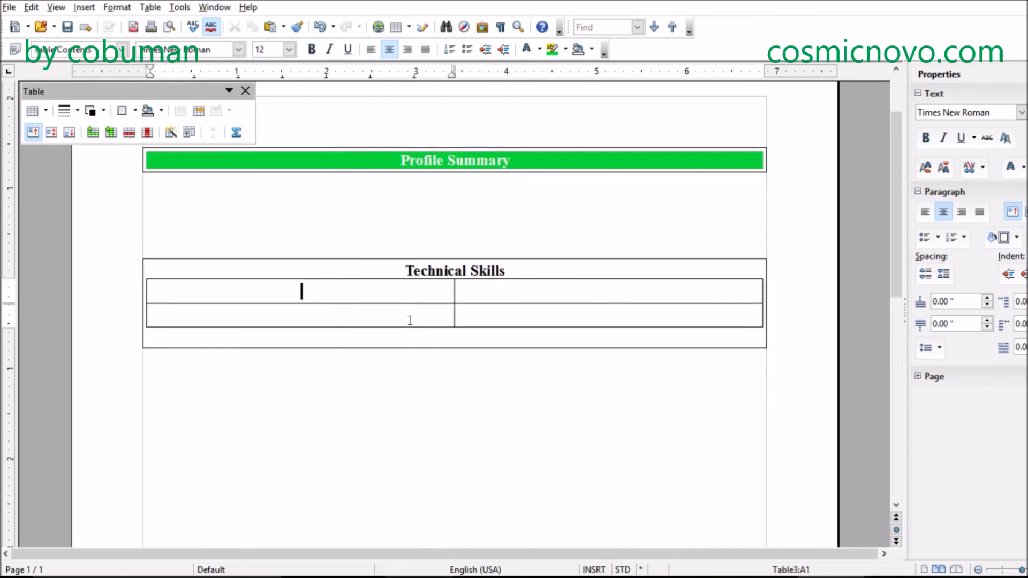
key(ctrl+z)
click(342, 325)
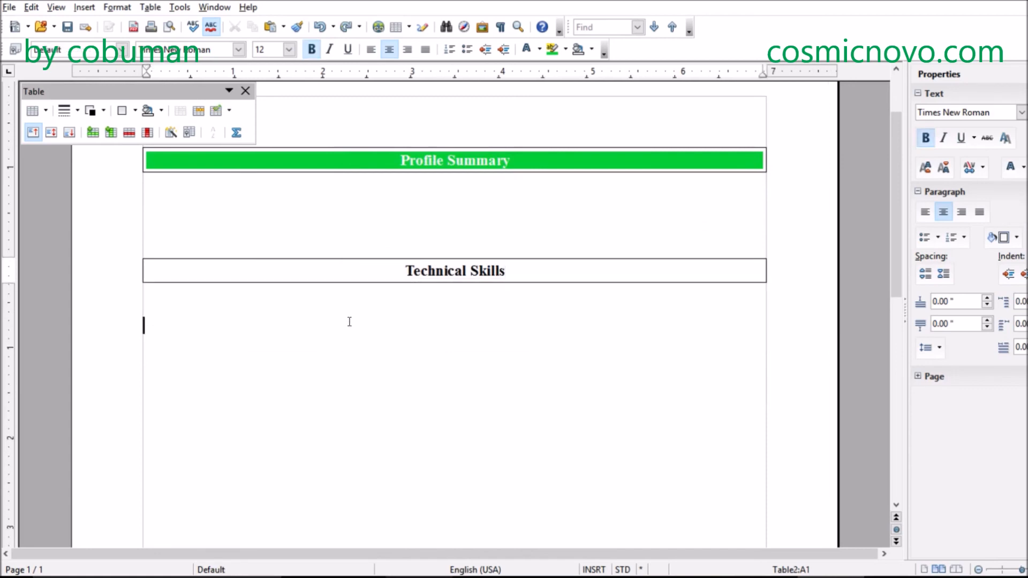
- Fill the Technical Skills table cell with the same green background as the Profile Summary bar
click(540, 272)
drag(541, 272, 385, 273)
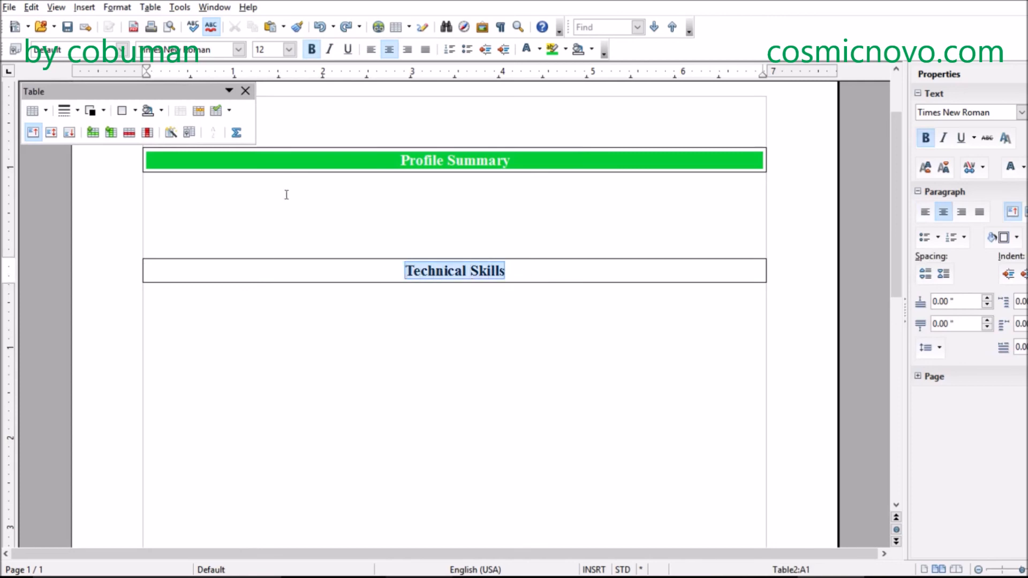
click(161, 110)
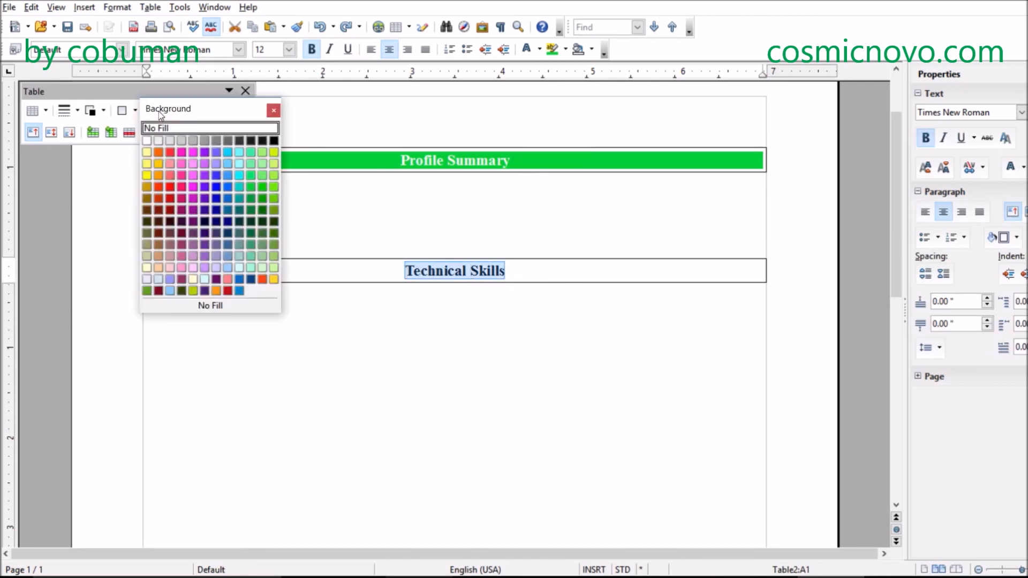
click(251, 187)
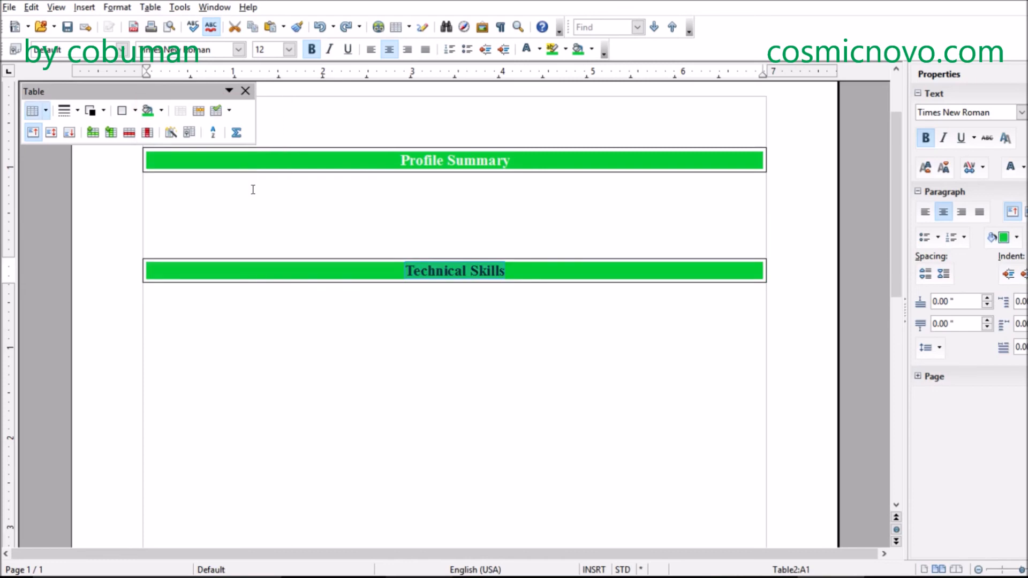
- Set the font color of the Technical Skills text to White
click(509, 284)
drag(506, 271, 405, 271)
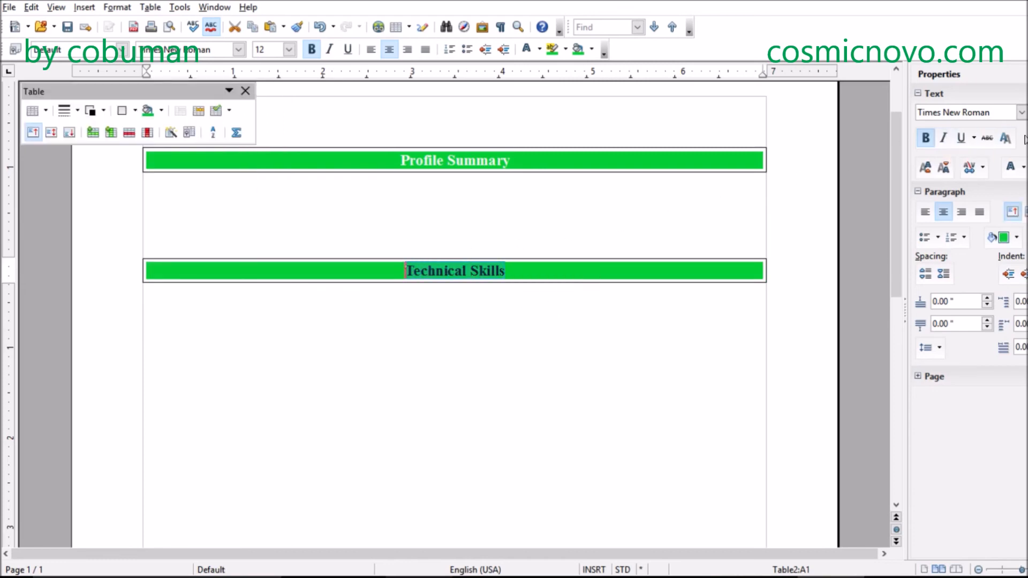
click(1023, 168)
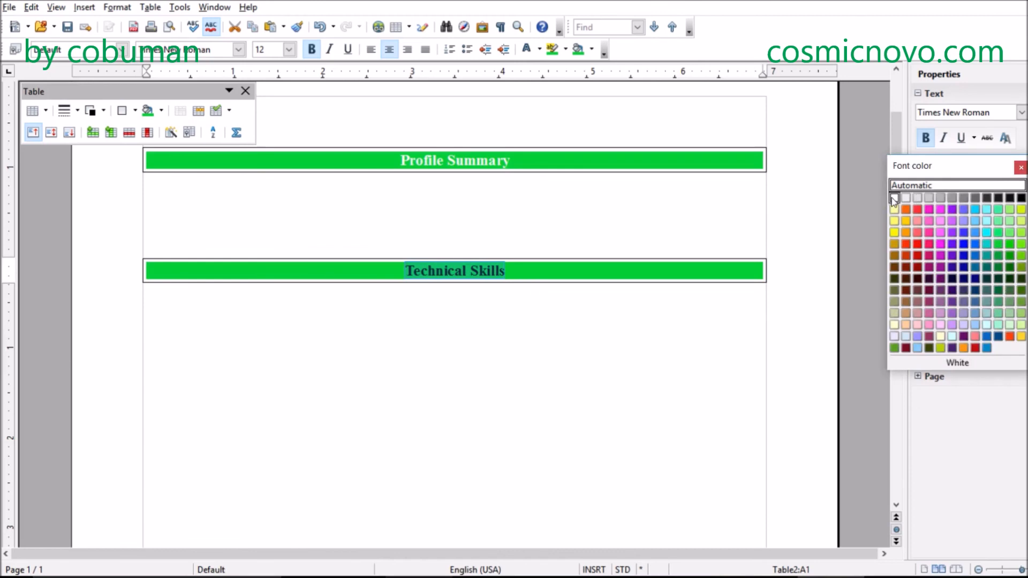
click(894, 197)
click(623, 333)
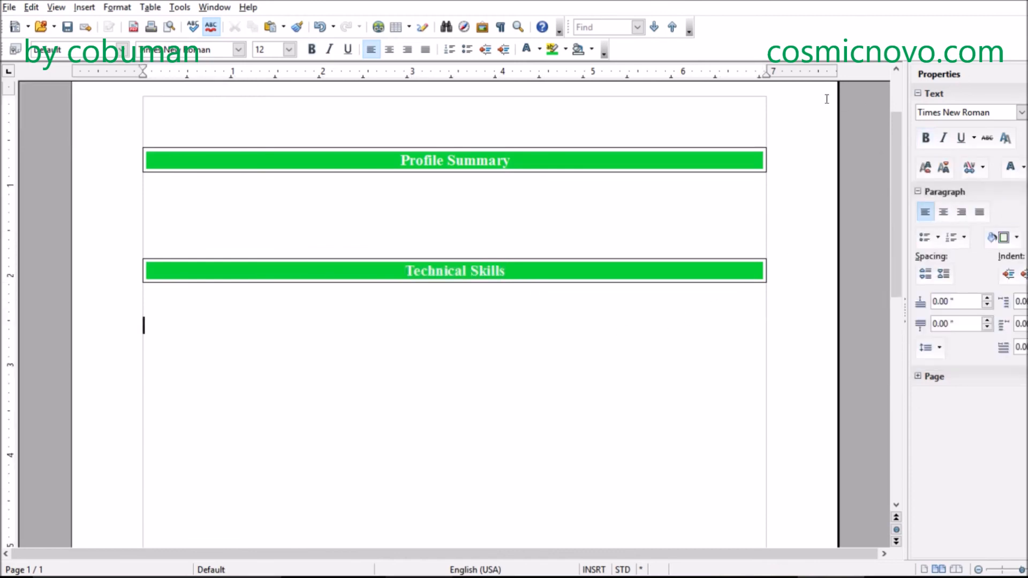
- Enter the heading "Professional Experience" several blank lines below the Technical Skills table
key(Up)
key(Up)
key(Down)
key(Down)
key(Down)
key(Down)
key(Up)
key(Up)
key(Up)
key(Up)
key(Down)
key(Down)
key(Down)
key(Down)
key(Down)
key(Down)
scroll(415, 261, down, 3)
scroll(415, 260, up, 3)
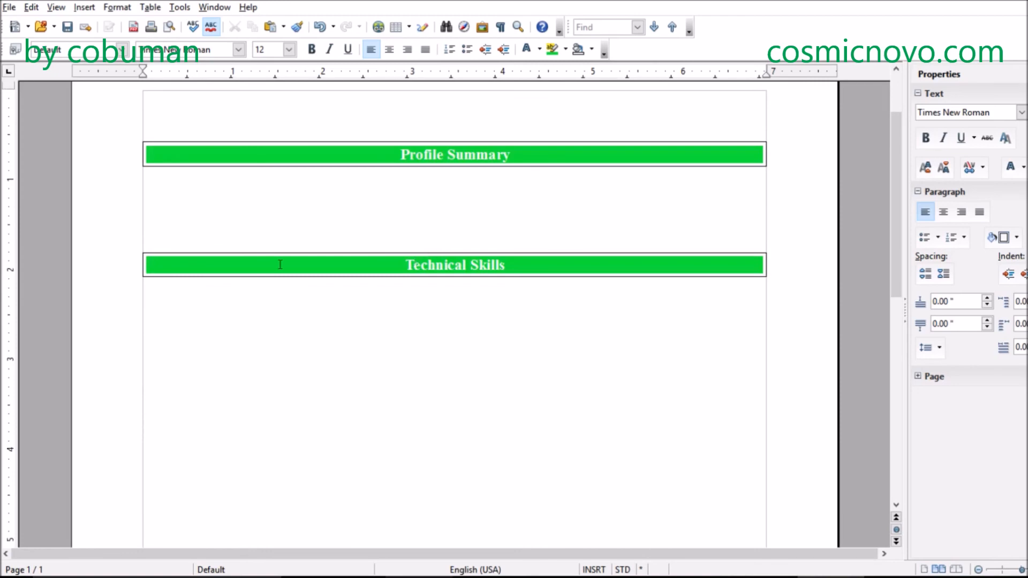
text(Professiona)
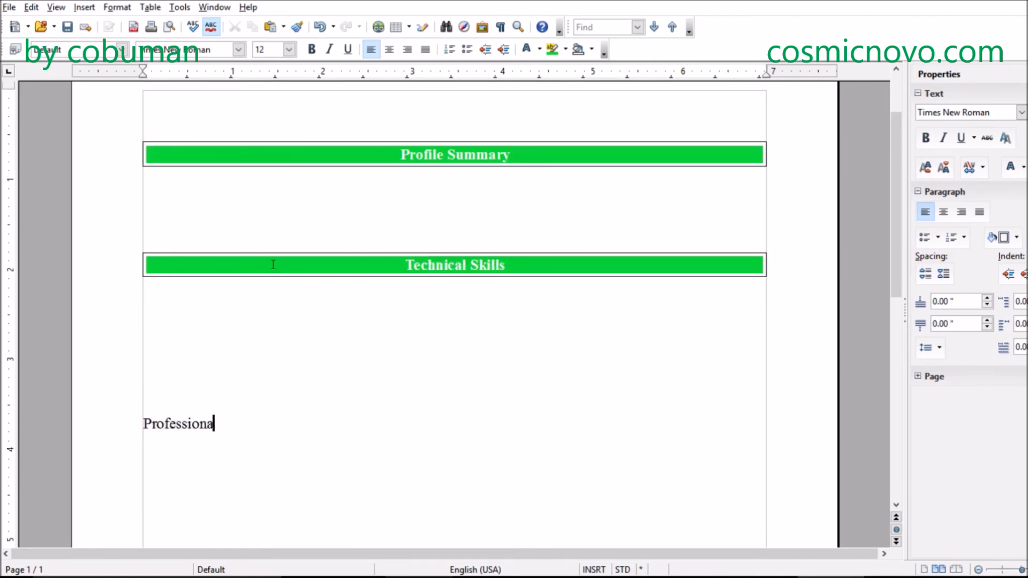
text(l Experience)
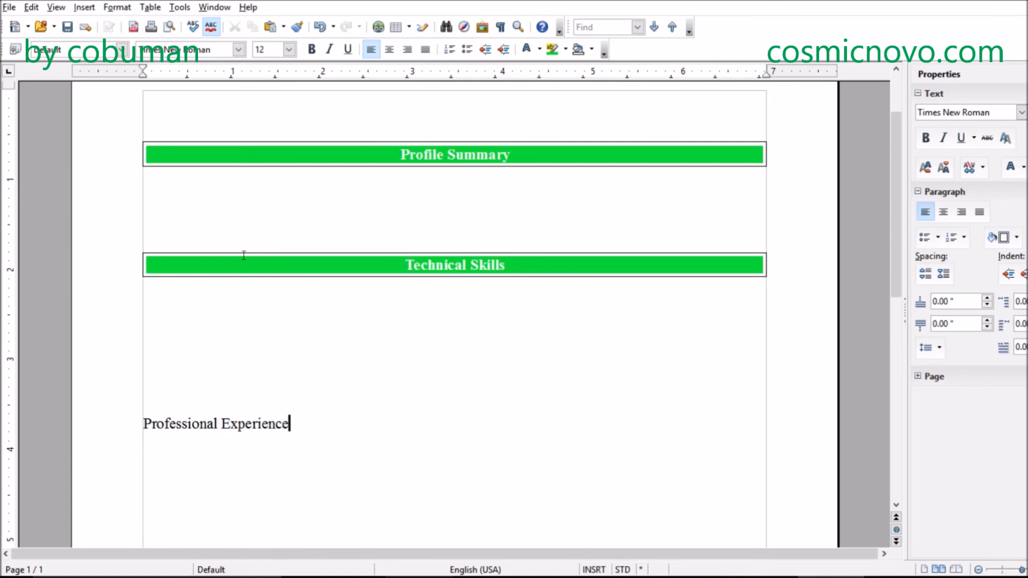
- Make the Professional Experience heading bold and center it
drag(269, 424, 142, 424)
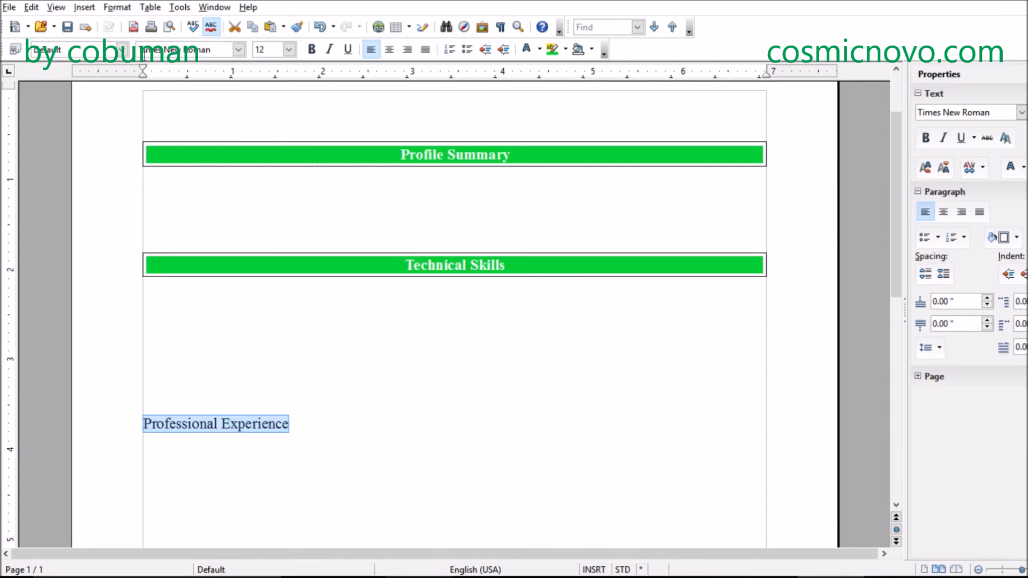
click(311, 49)
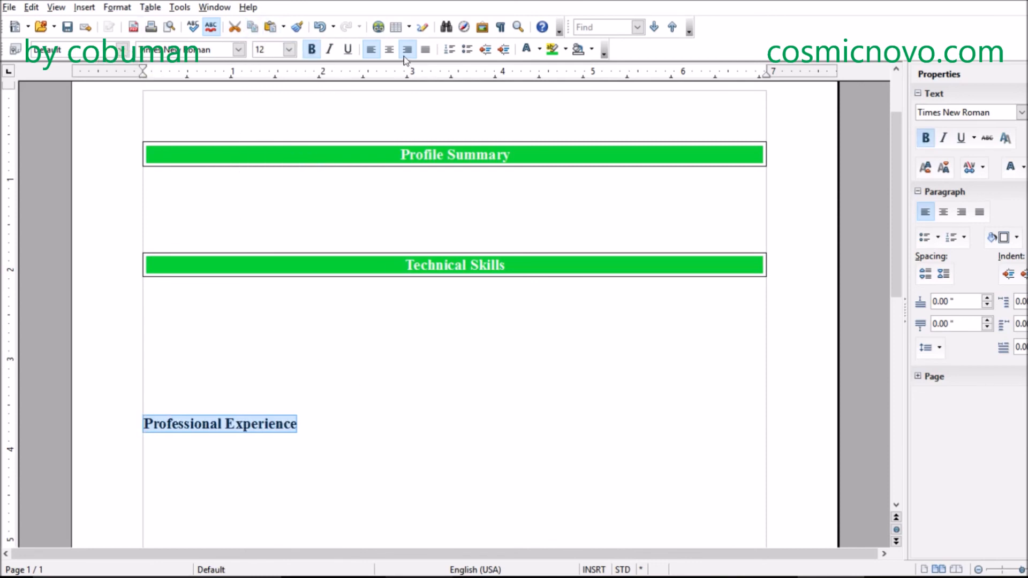
click(389, 49)
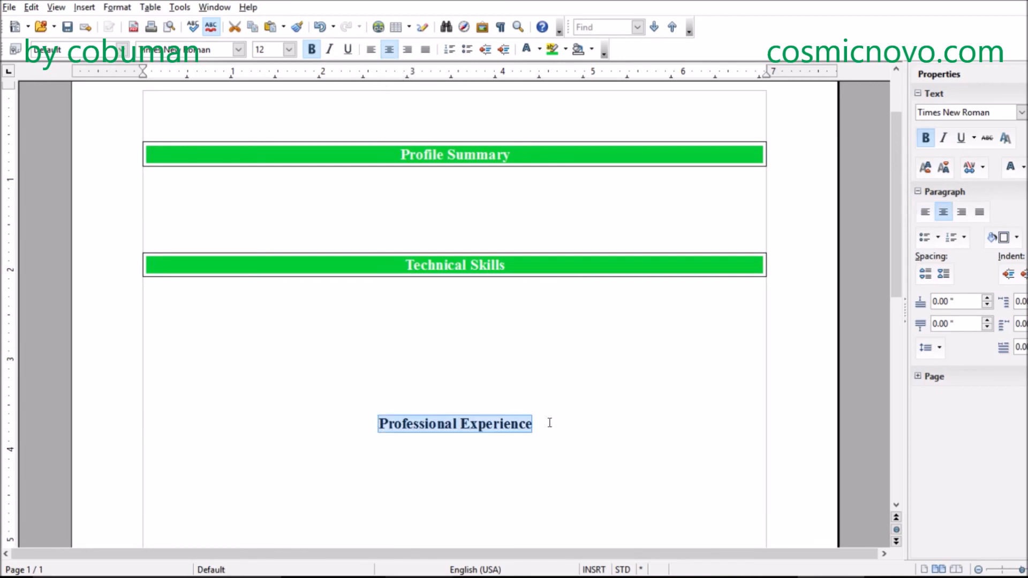
- Turn the Professional Experience heading into a single-cell table spanning the text width
click(150, 7)
mouse_move(168, 27)
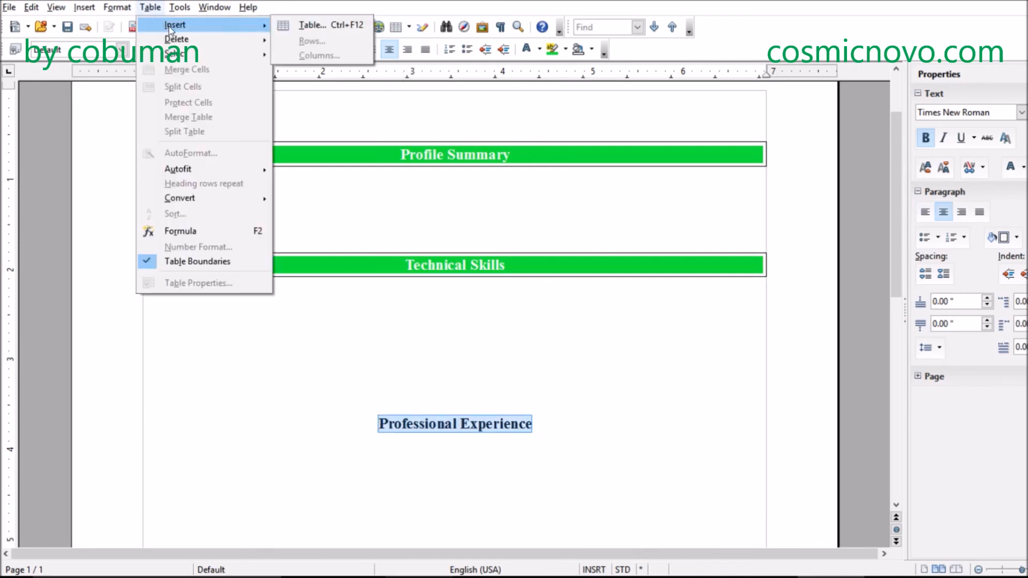
click(303, 24)
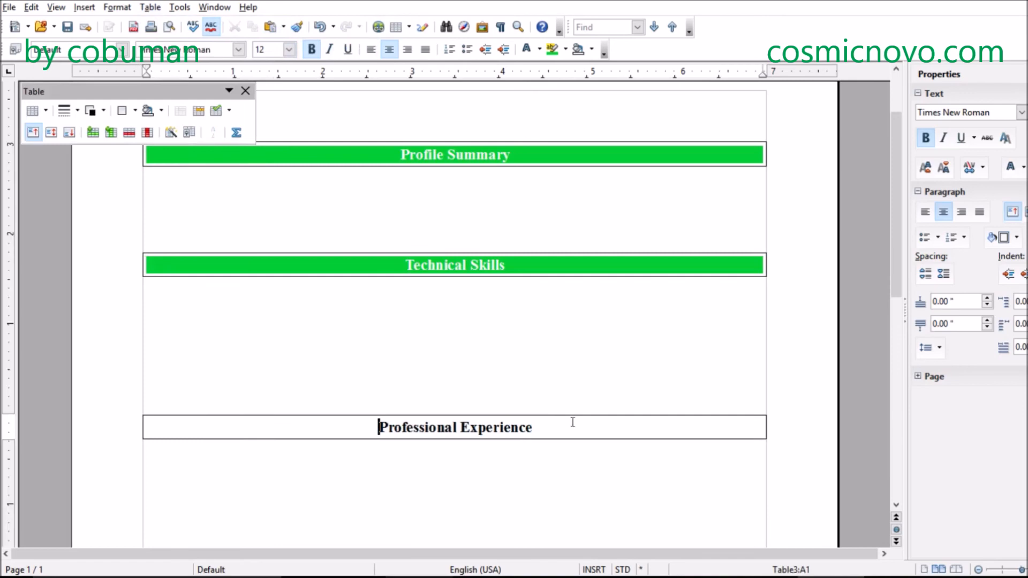
- Fill the Professional Experience table cell with the same green background as the other heading bars
click(546, 433)
click(148, 111)
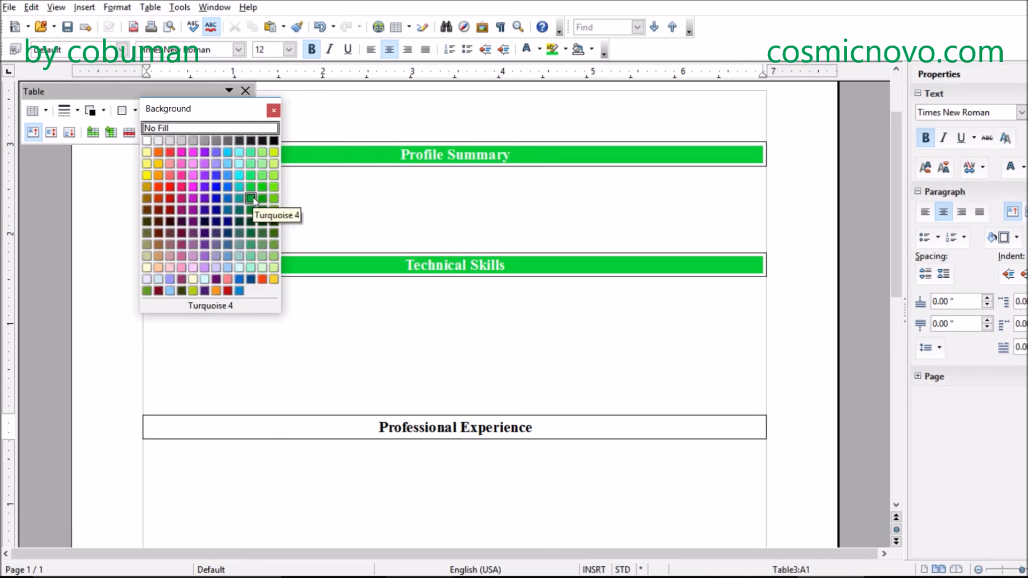
click(250, 199)
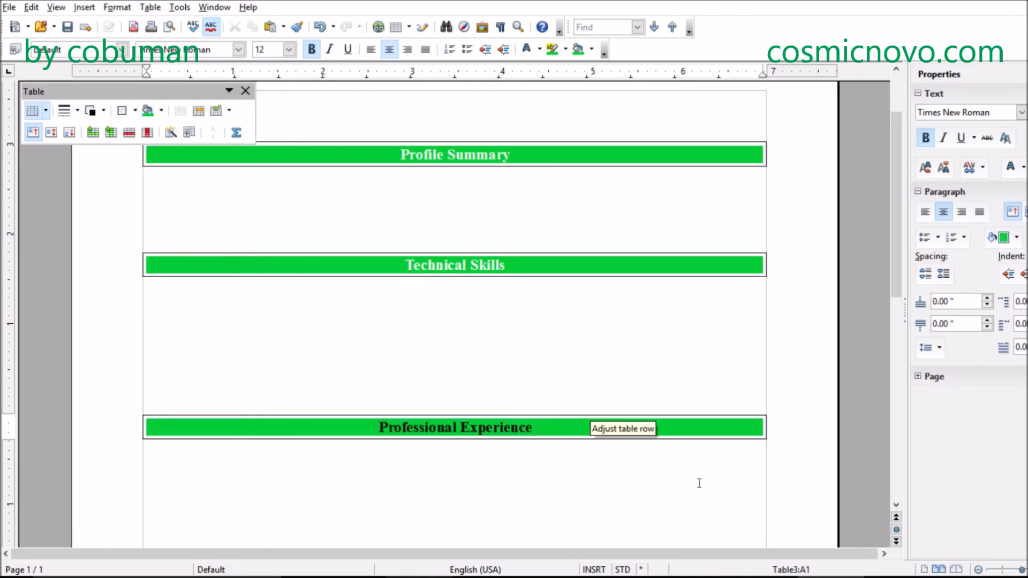
- Try applying white highlighting to the Professional Experience text, and undo it
click(546, 426)
drag(545, 421, 378, 427)
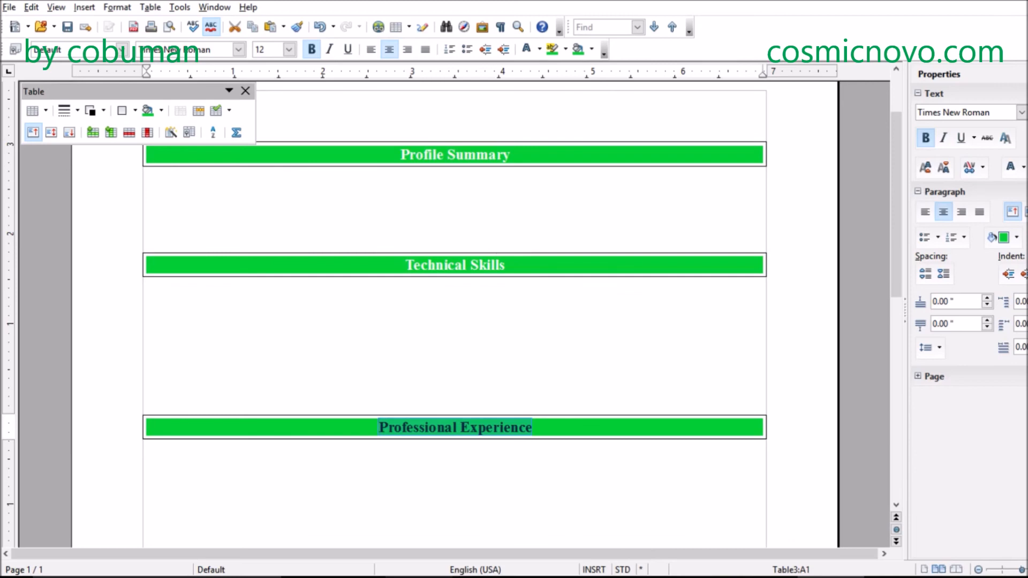
click(1024, 167)
click(925, 197)
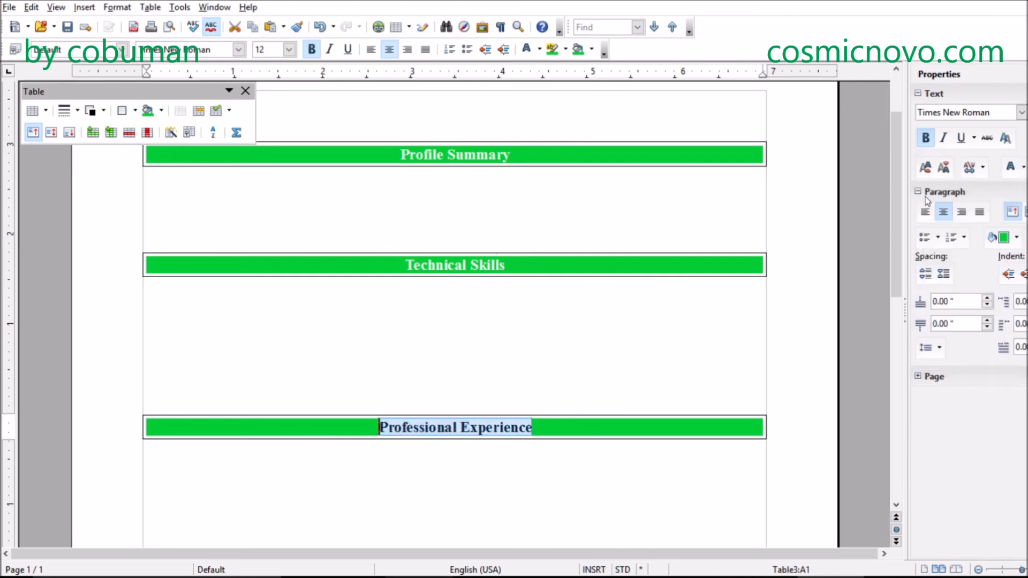
click(545, 371)
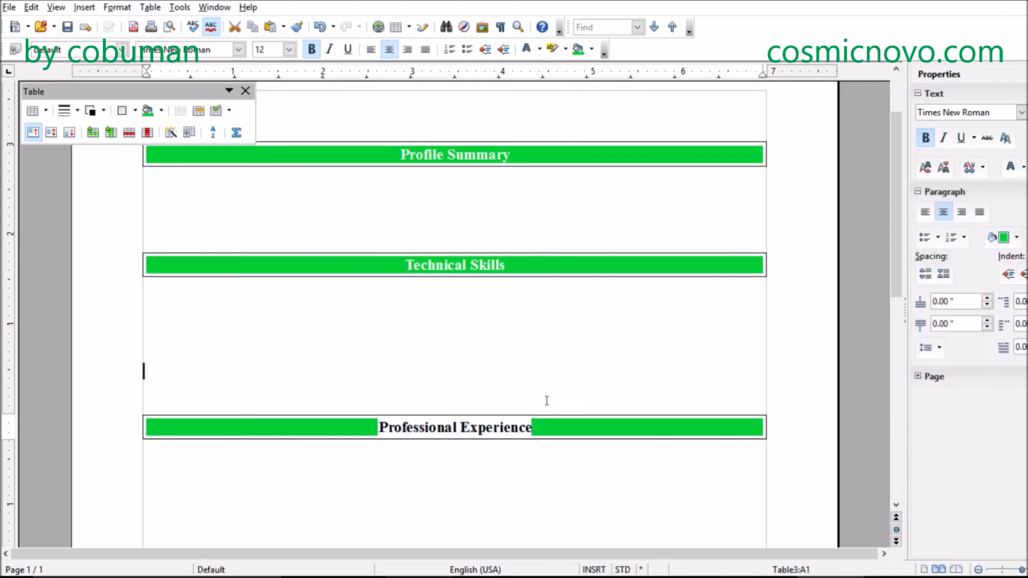
click(552, 429)
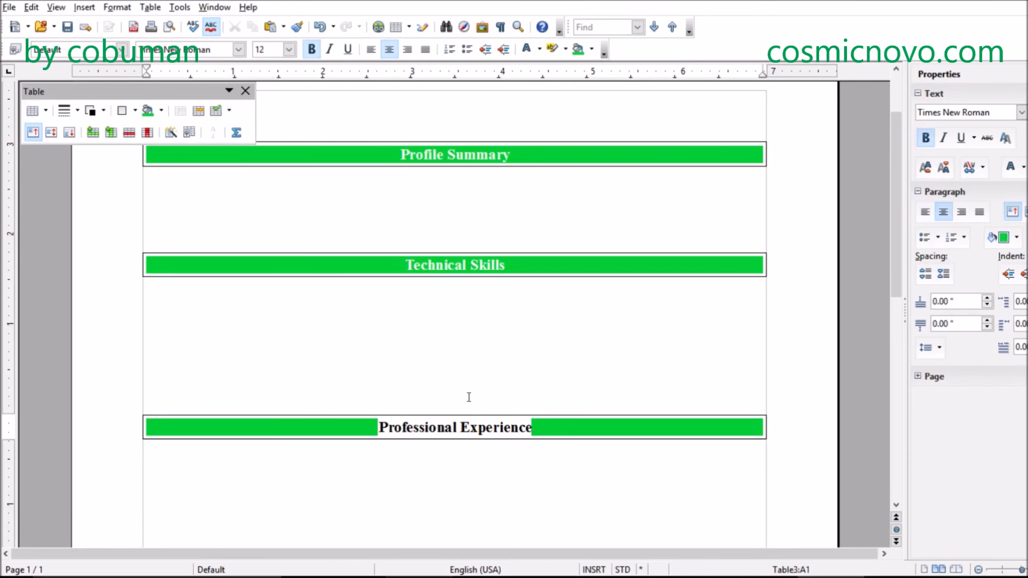
key(shift+Home)
click(514, 409)
- Set the font color of the Professional Experience text to White and place the insertion point below its table
drag(533, 427, 378, 427)
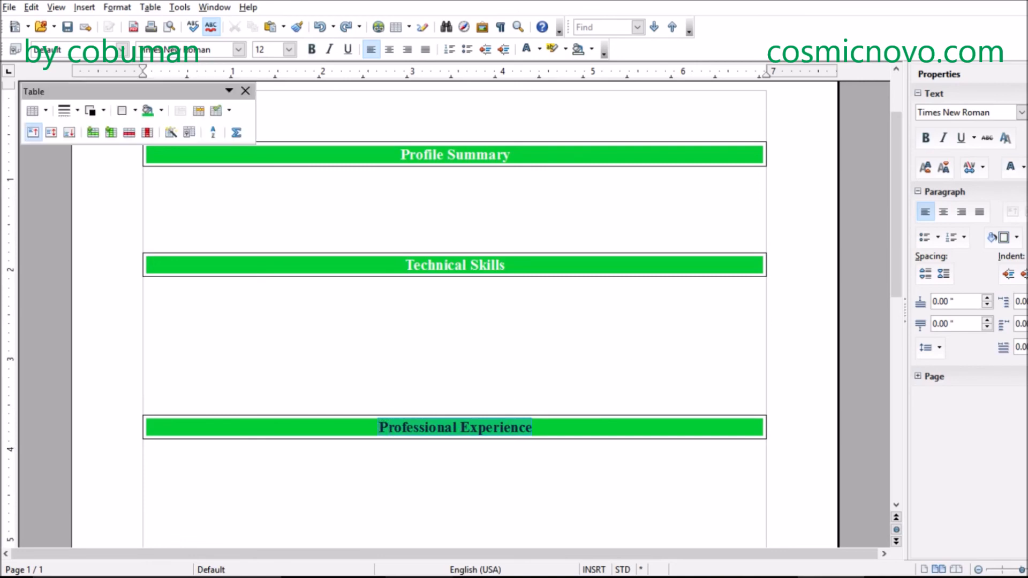
click(1023, 170)
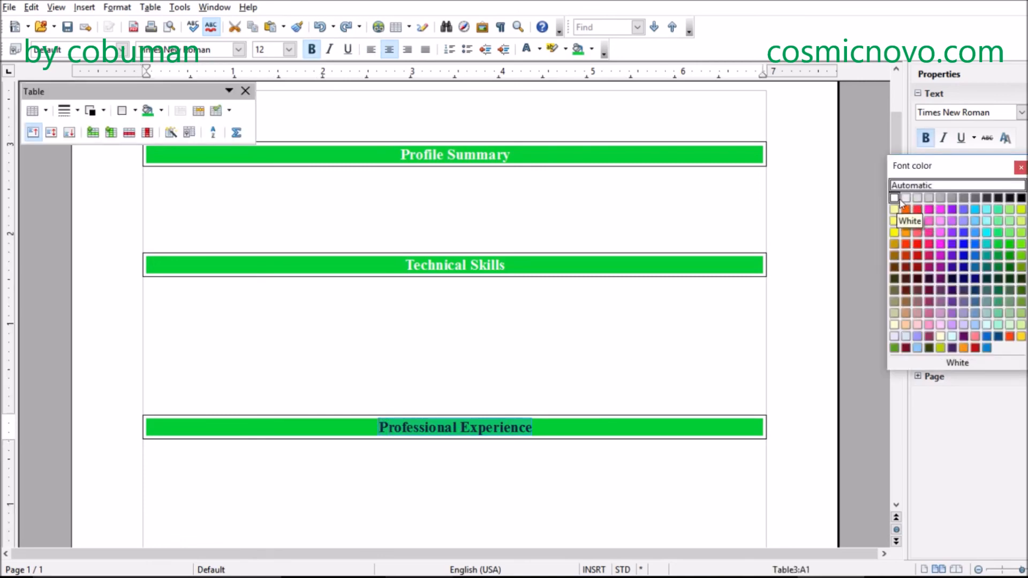
click(895, 202)
click(497, 409)
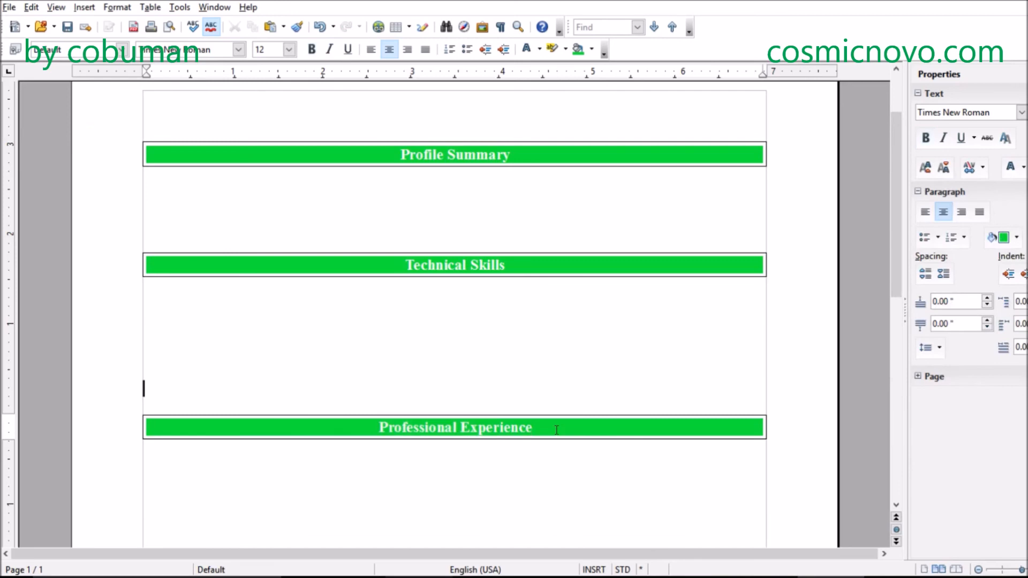
click(448, 485)
scroll(484, 436, down, 5)
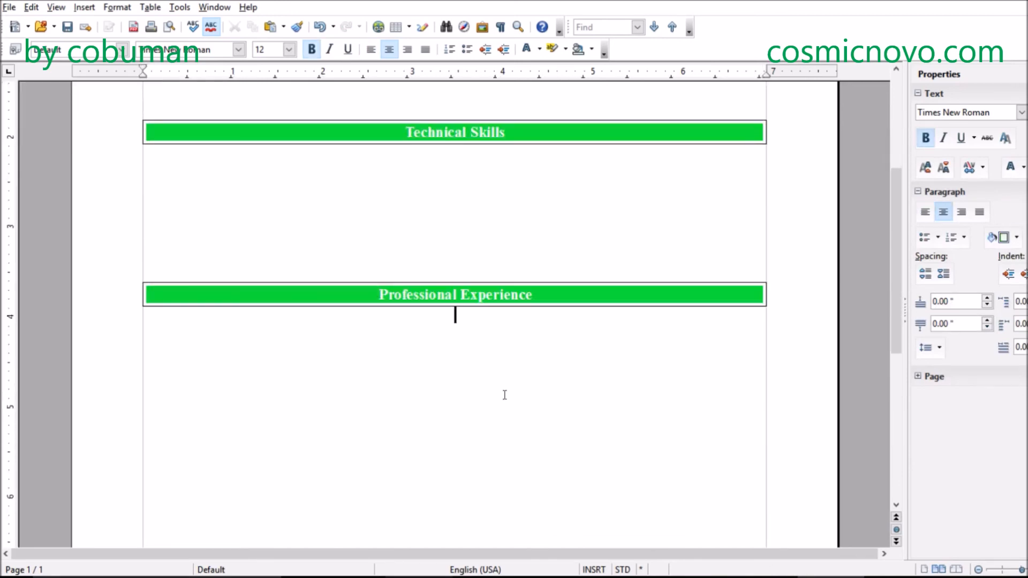
- Add a run of blank lines below the Professional Experience table and enter the heading Education near the end of the page
scroll(505, 394, down, 3)
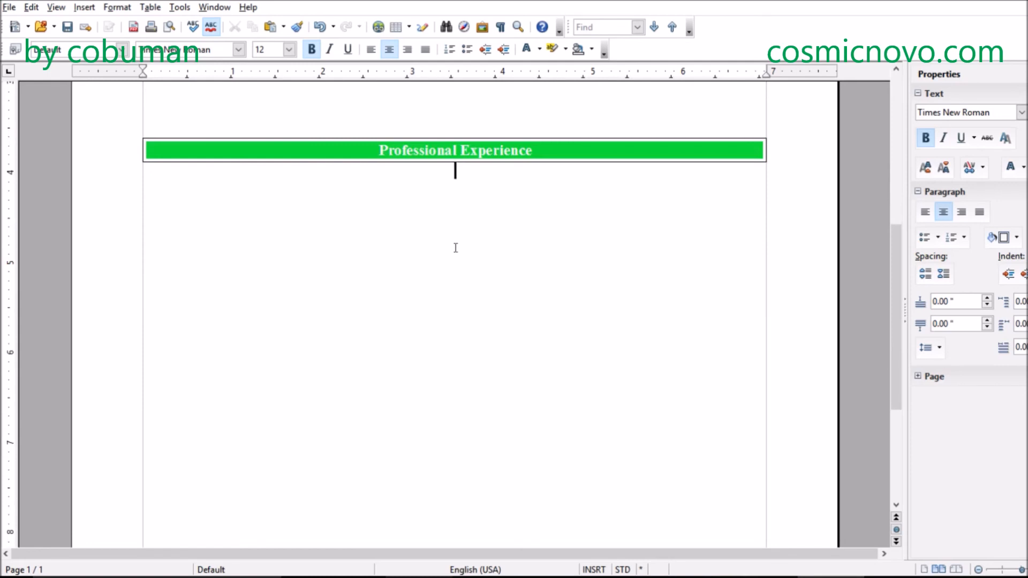
key(Return)
key(Return)
key(Return)
key(Return)
key(Return)
key(Return)
key(Return)
scroll(434, 254, down, 5)
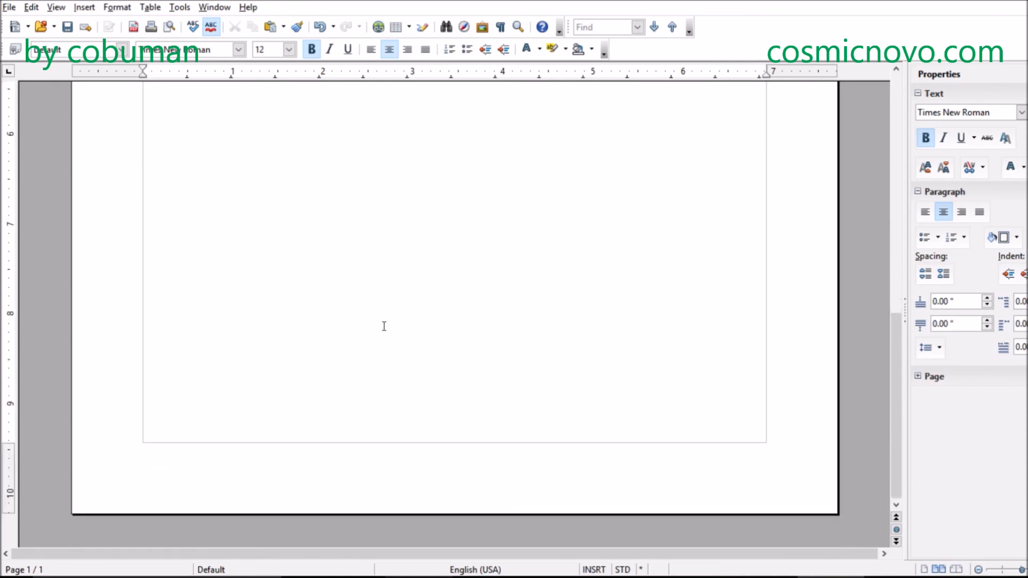
scroll(477, 297, up, 4)
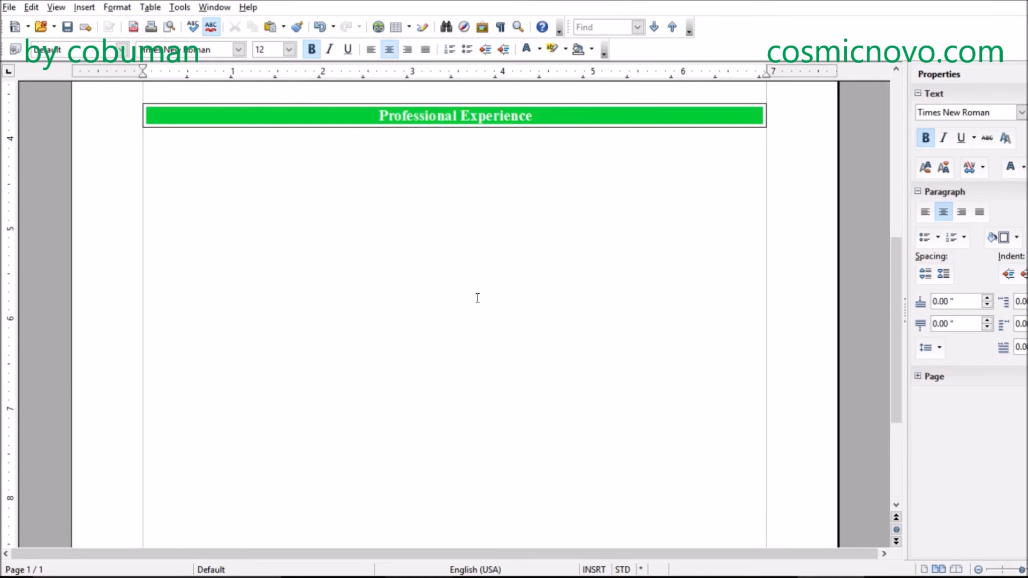
scroll(477, 297, up, 1)
key(Return)
key(Return)
key(Return)
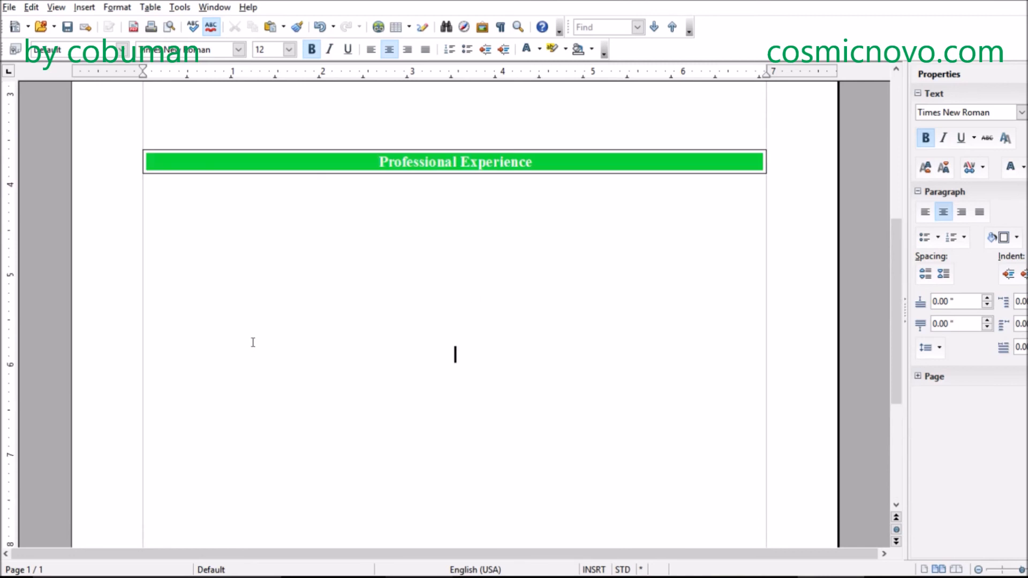
key(Return)
key(Return)
key(Return)
key(Return)
key(Return)
key(Return)
key(Return)
key(Return)
key(Return)
scroll(254, 342, down, 4)
key(Return)
key(Return)
key(Return)
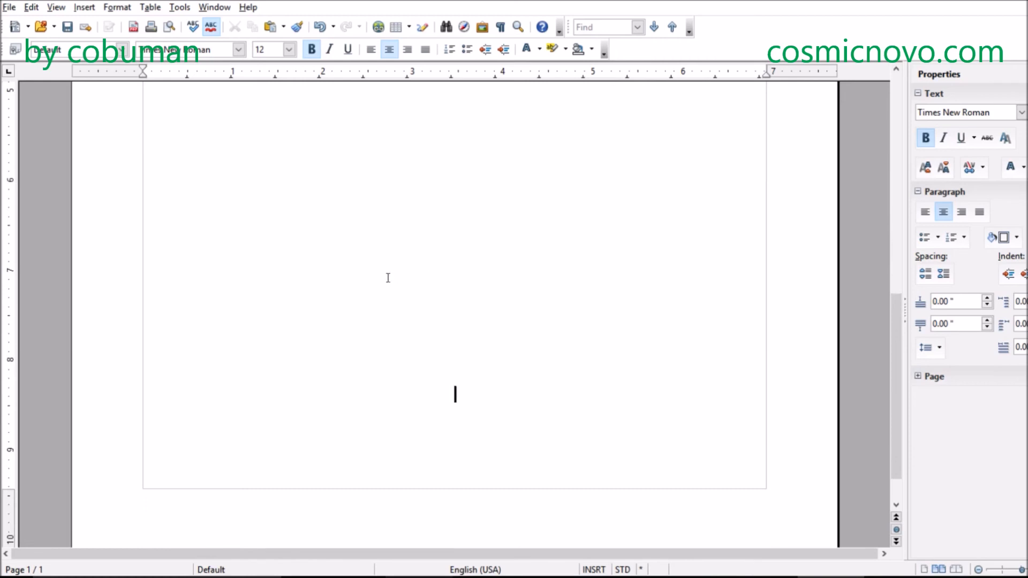
text(Education)
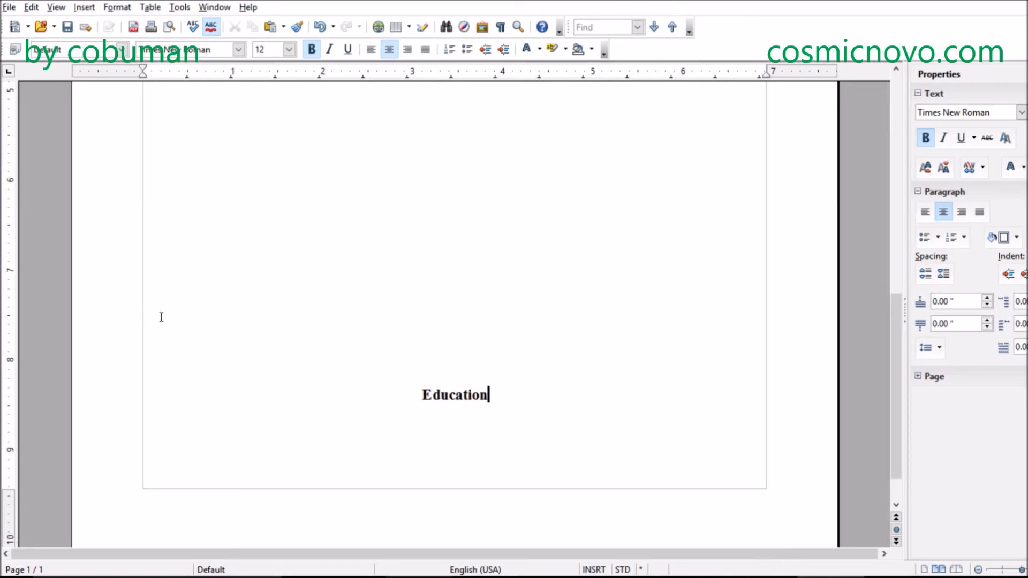
- Turn the Education heading into a single-cell table spanning the text width
drag(494, 397, 415, 391)
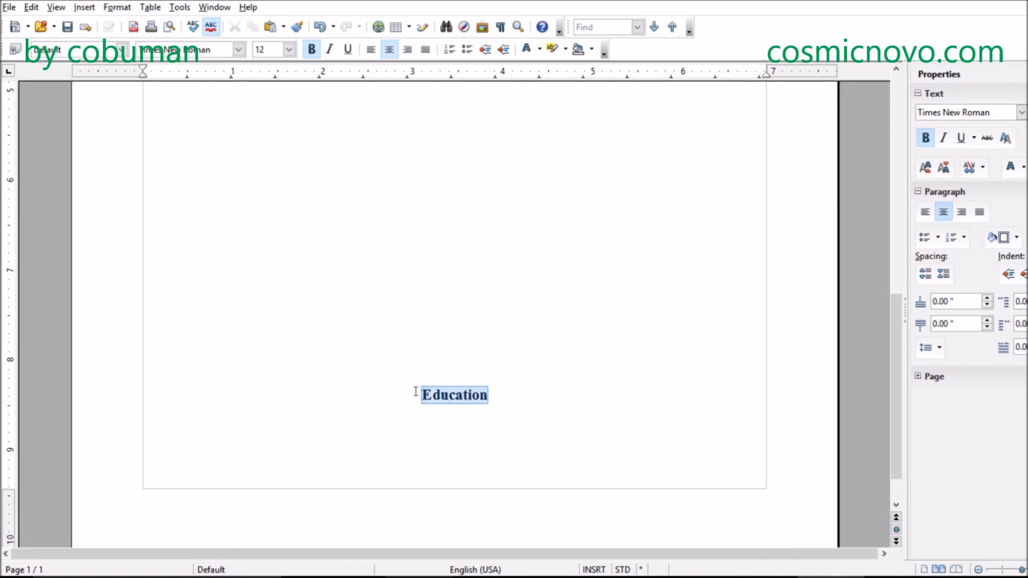
click(150, 7)
mouse_move(226, 29)
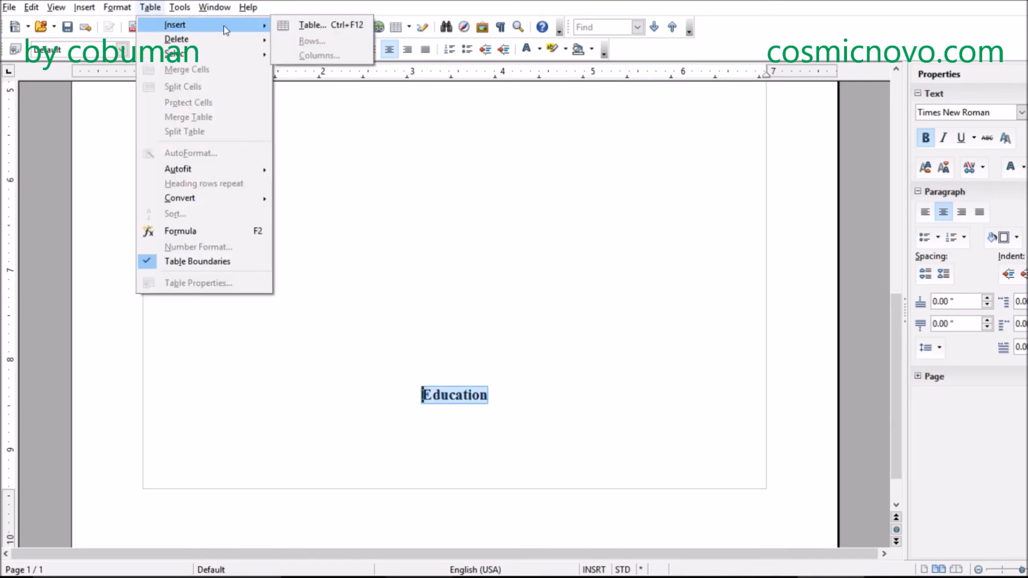
click(287, 30)
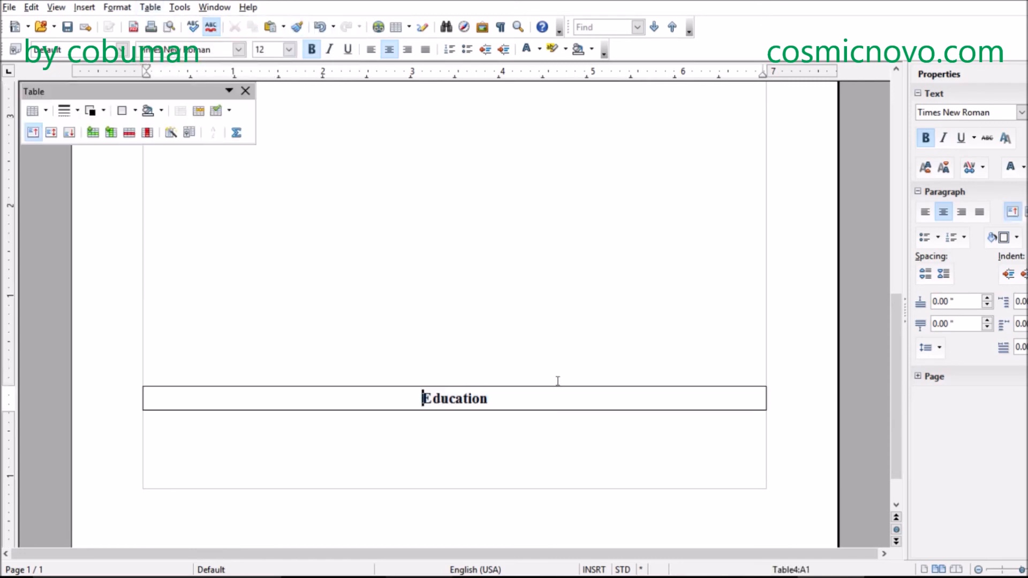
- Fill the Education table cell with the Turquoise 3 background color
click(523, 395)
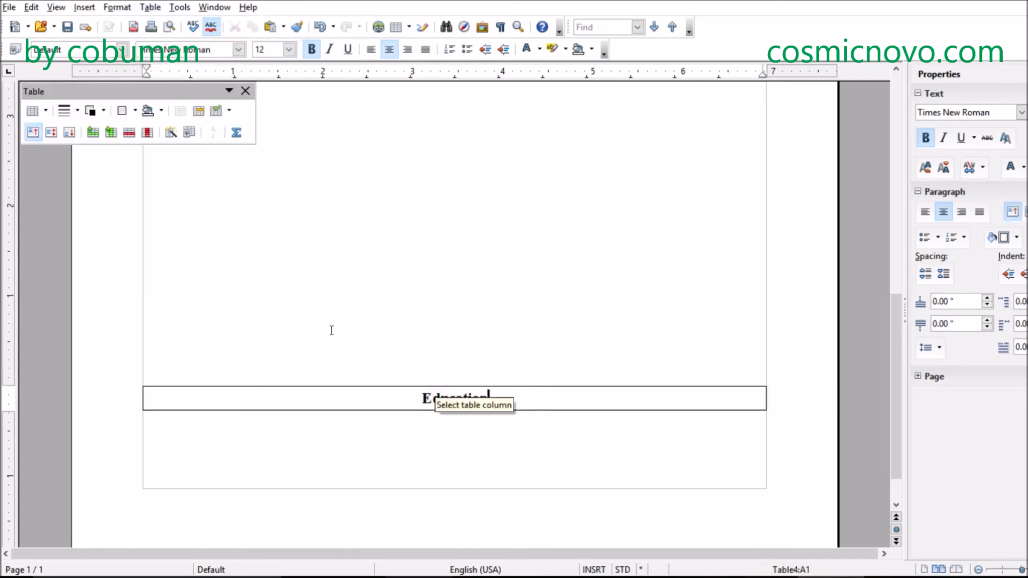
click(161, 110)
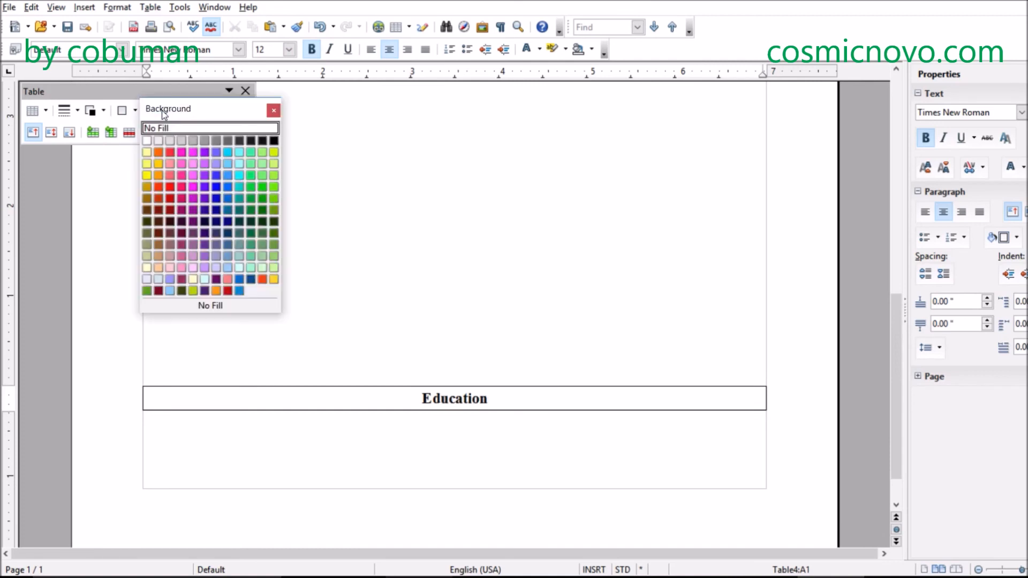
click(250, 187)
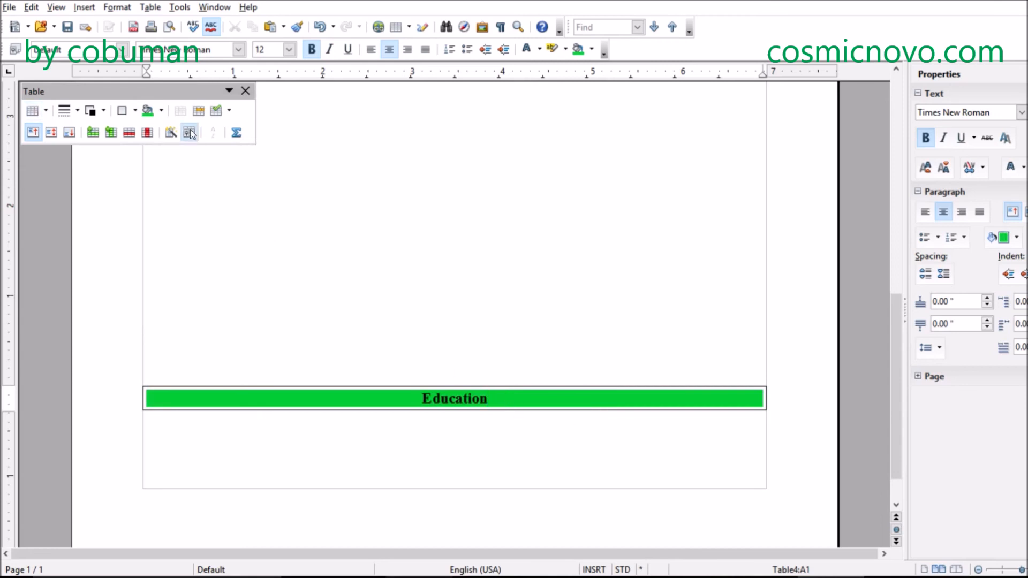
click(161, 110)
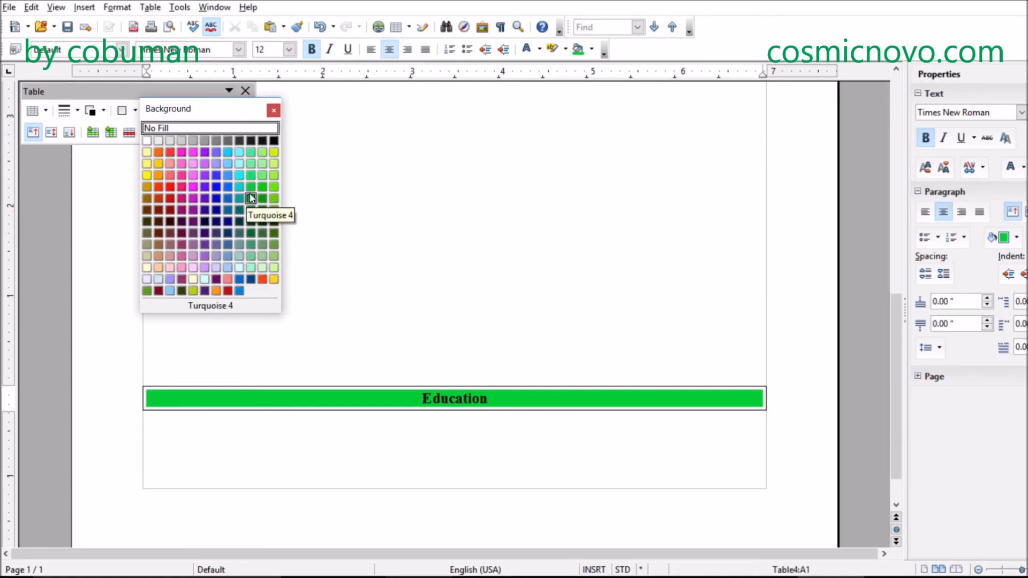
click(503, 402)
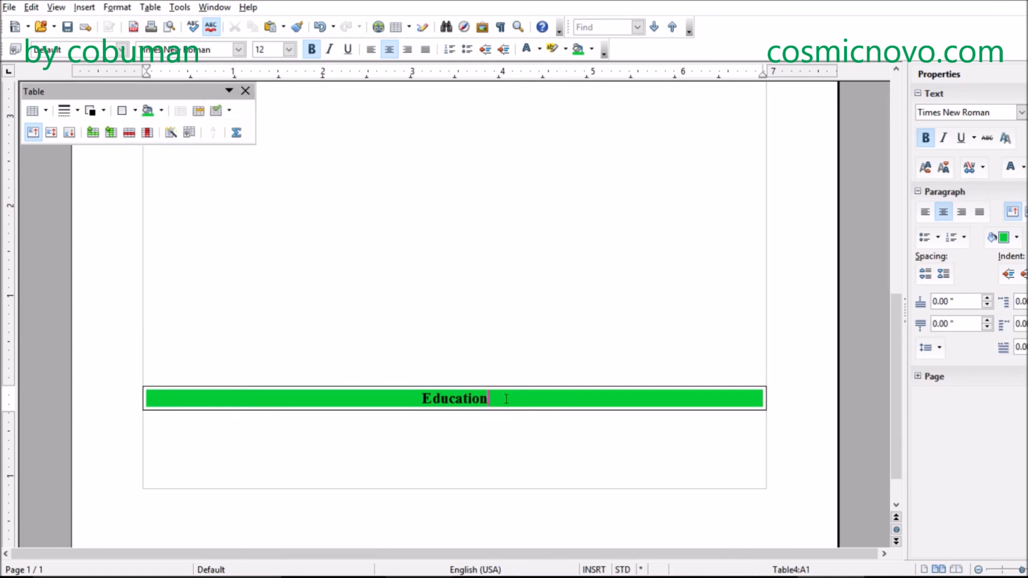
- Set the font color of the Education text to White and deselect it
drag(489, 399, 422, 397)
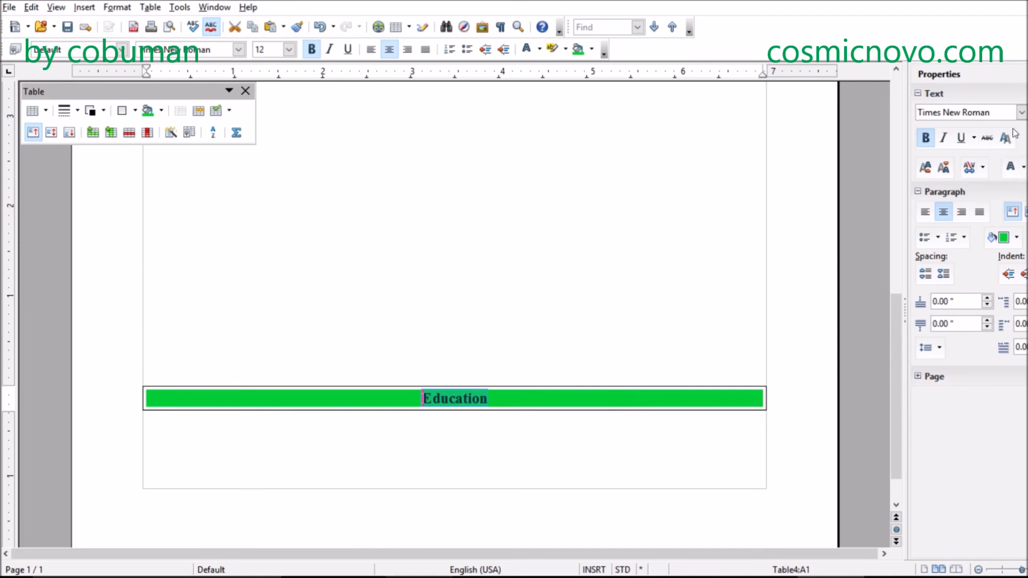
click(1023, 169)
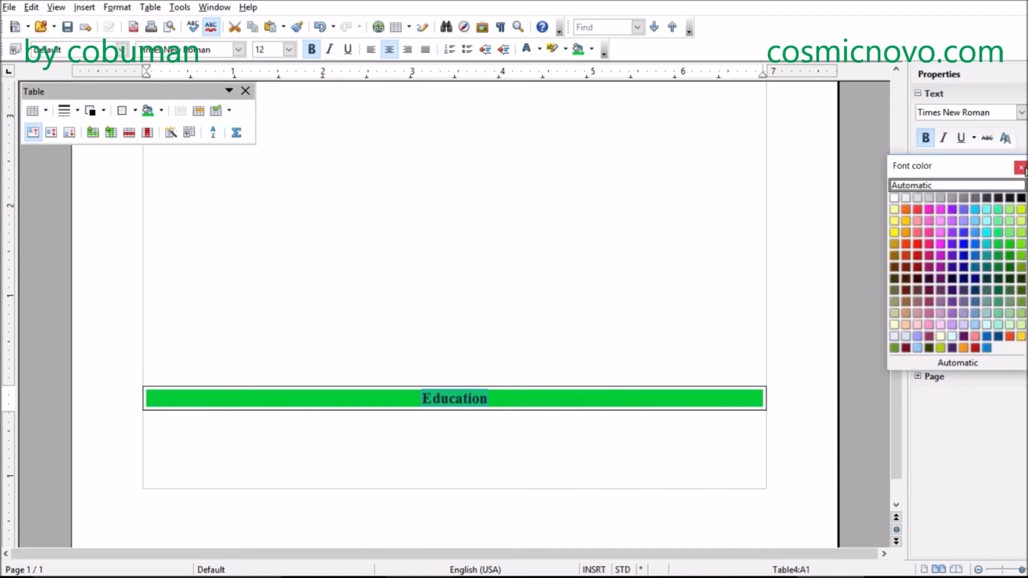
click(894, 198)
click(560, 292)
- Look over the green heading bars on the page, from Profile Summary down to Education
scroll(560, 291, up, 5)
scroll(507, 298, up, 5)
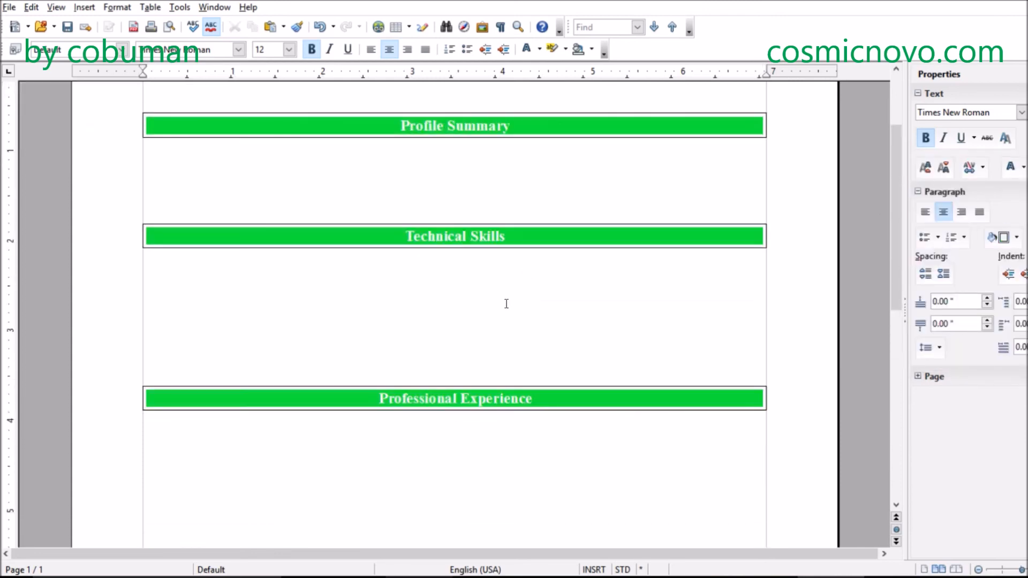
scroll(506, 302, up, 3)
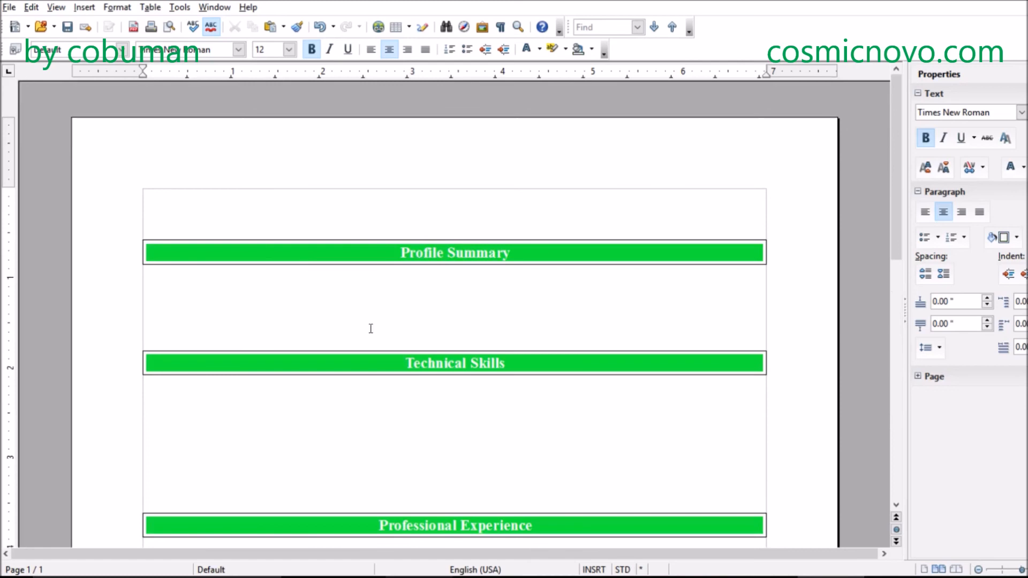
scroll(455, 423, down, 12)
scroll(455, 395, up, 7)
scroll(455, 415, down, 6)
scroll(456, 407, down, 3)
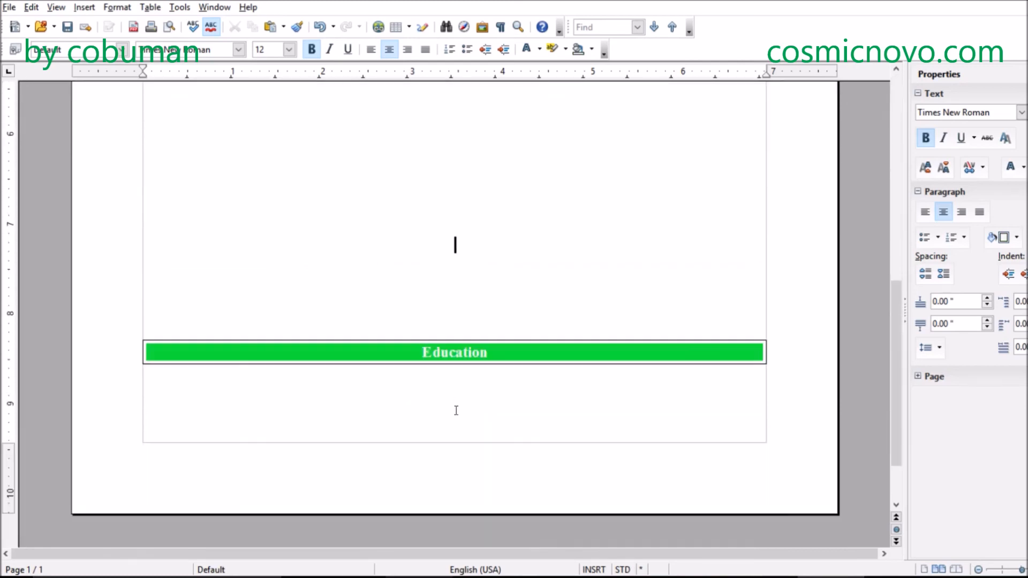
click(429, 418)
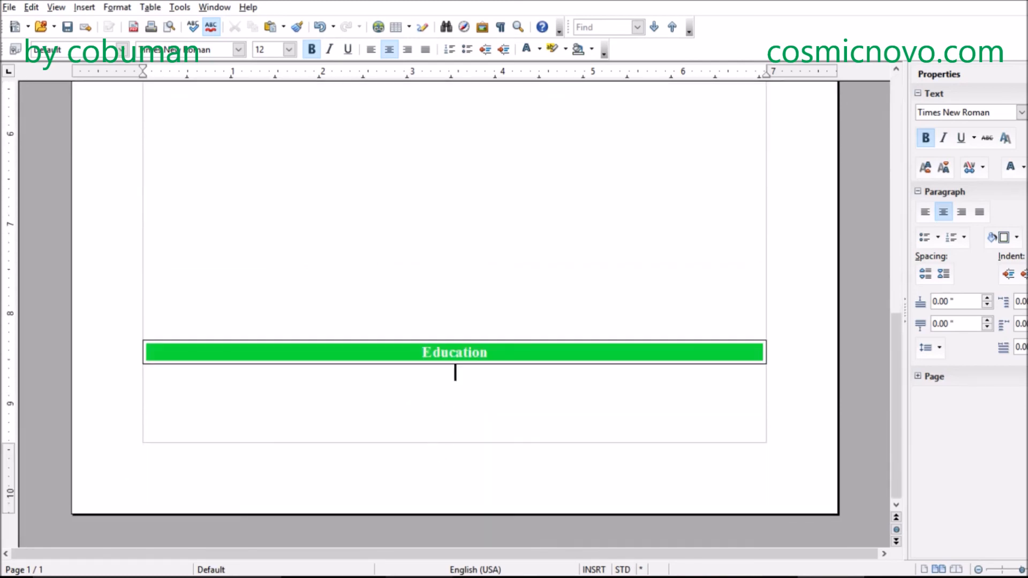
scroll(497, 348, up, 10)
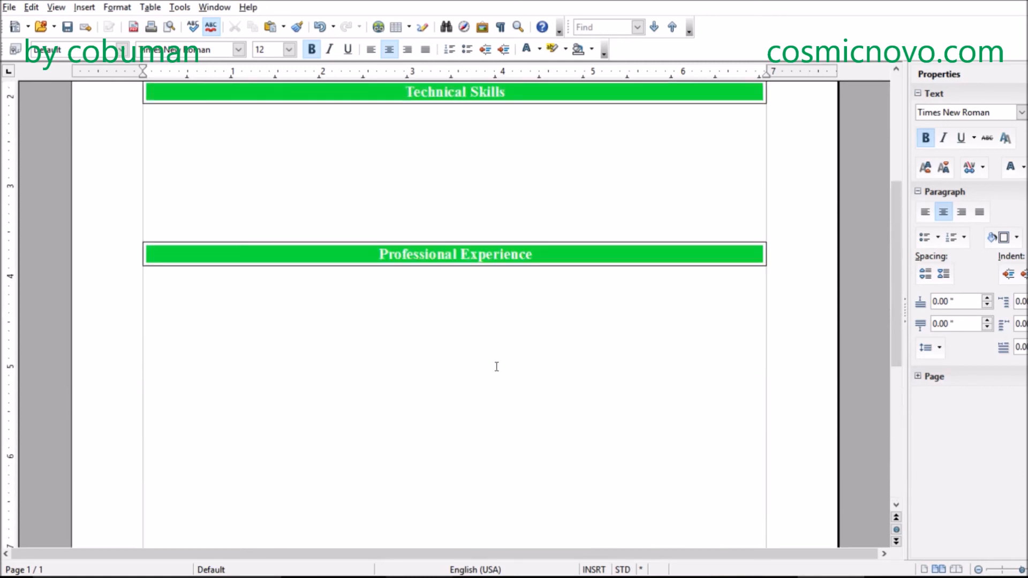
- Enter the applicant's name on the first line above the Profile Summary table and center it
click(280, 208)
click(269, 196)
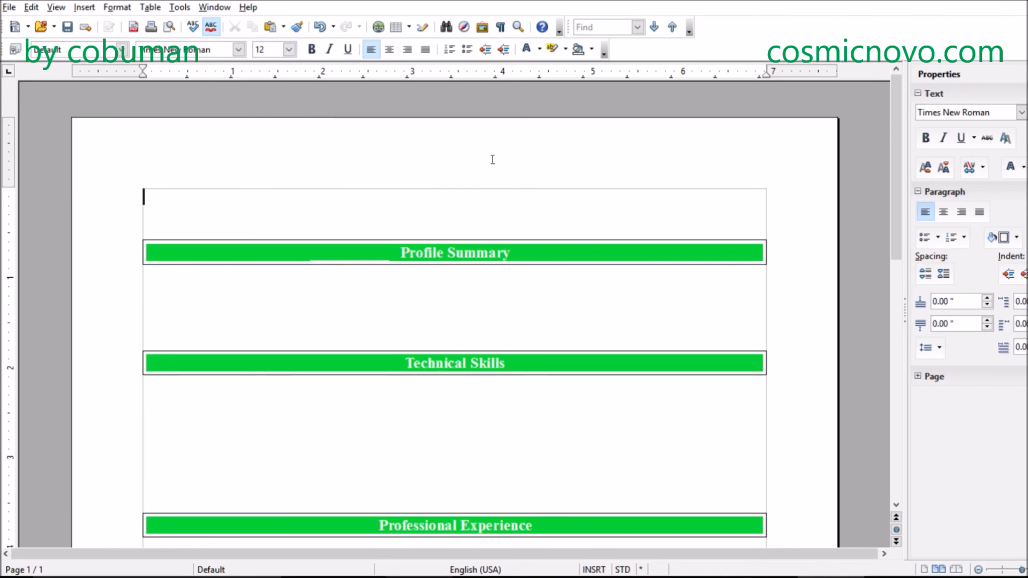
text(Ervin D.)
click(389, 49)
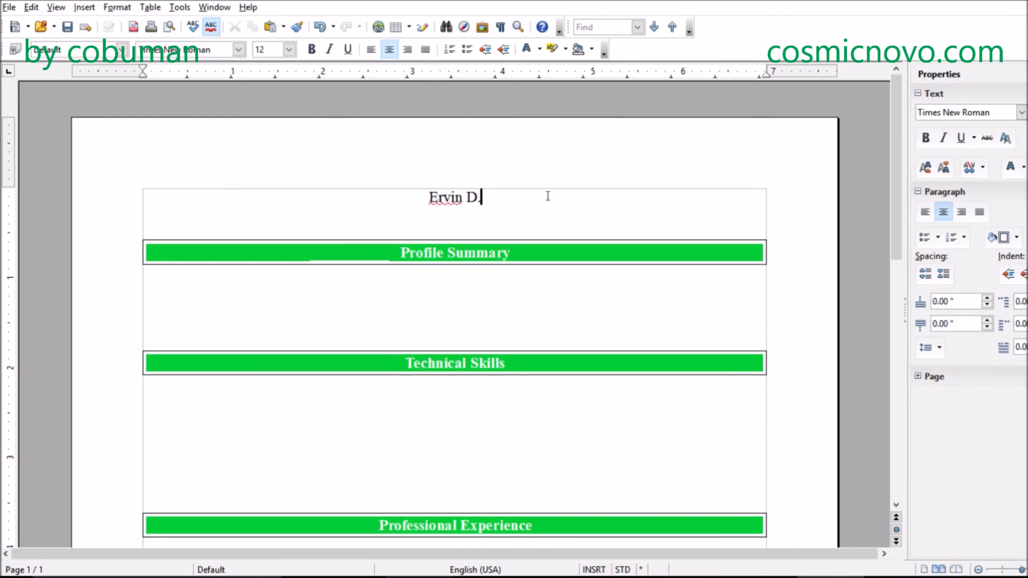
- Add a centered line below the name with the applicant's street address, city, state and ZIP code, without a closing period
key(Return)
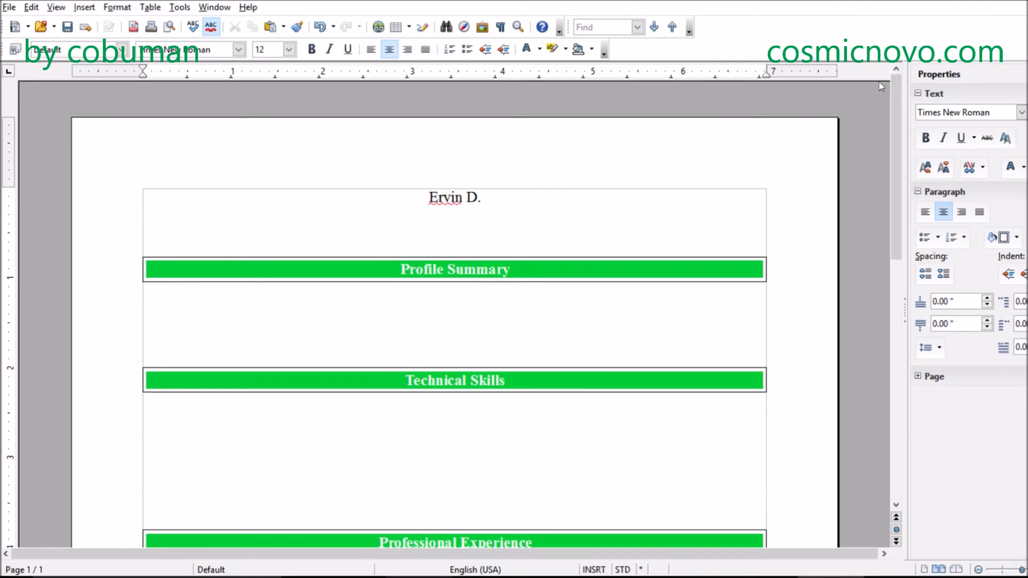
text(5555)
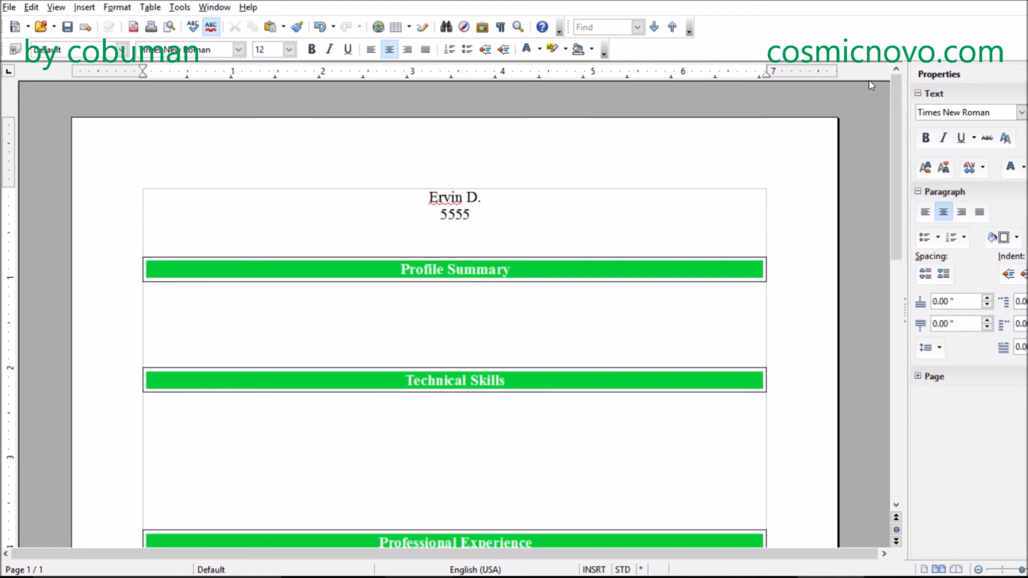
text( My address)
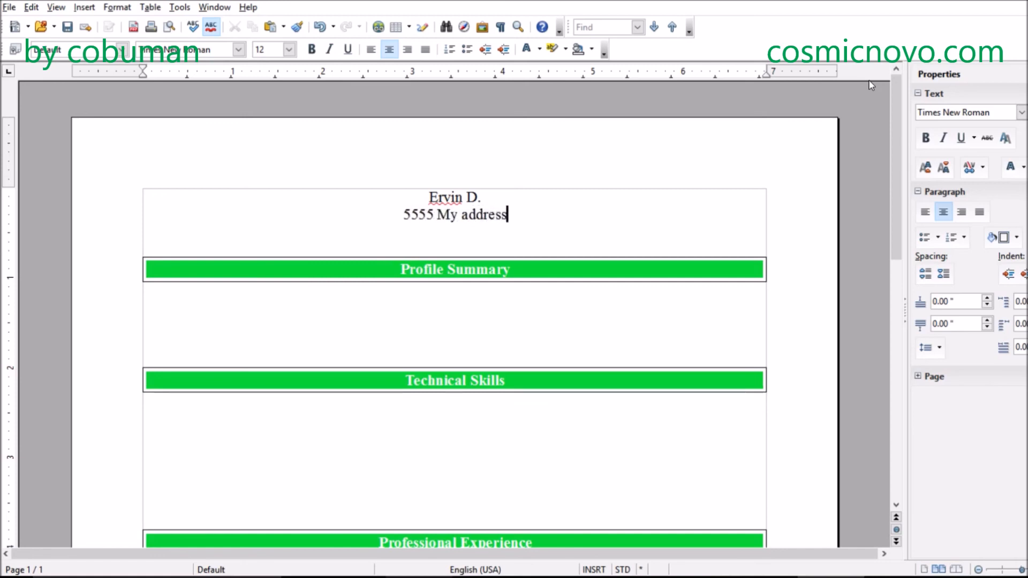
text( Dr)
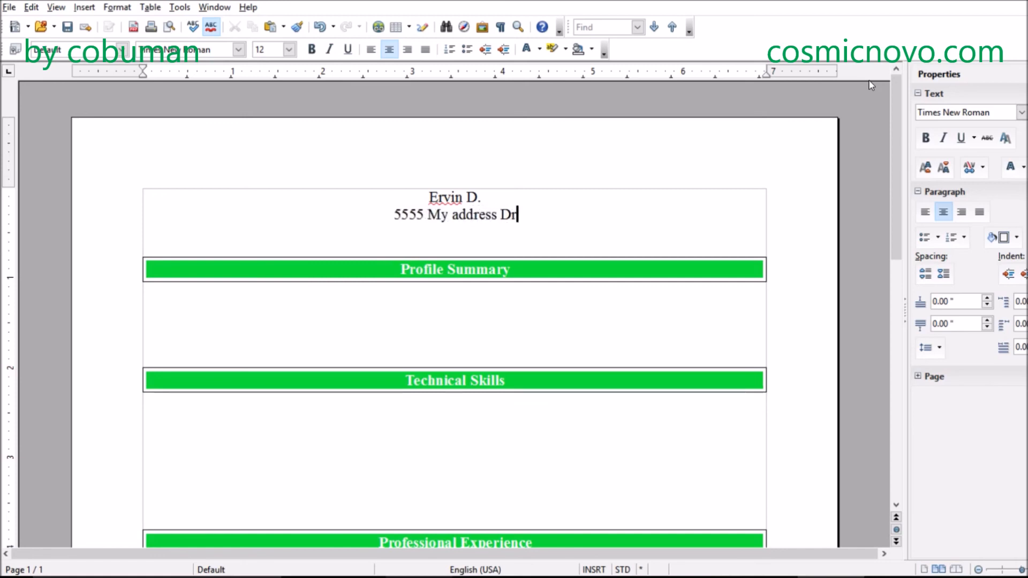
text(. )
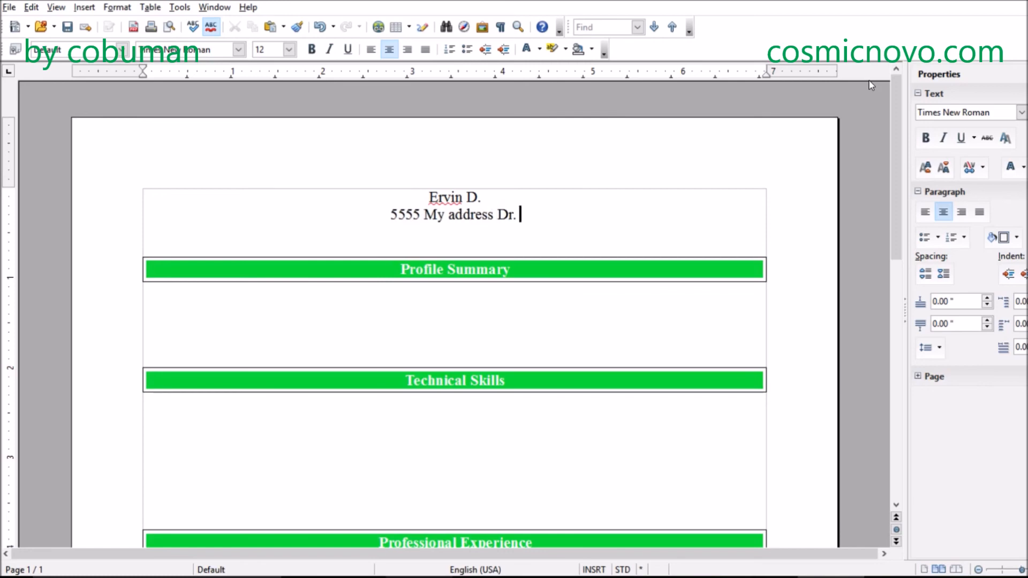
text(St. L)
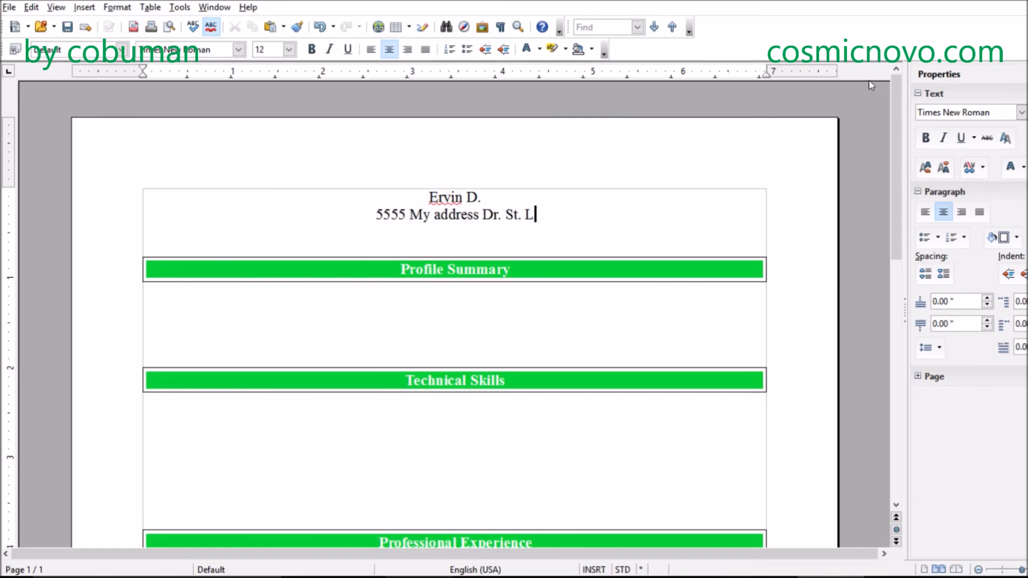
text(ouis, MO)
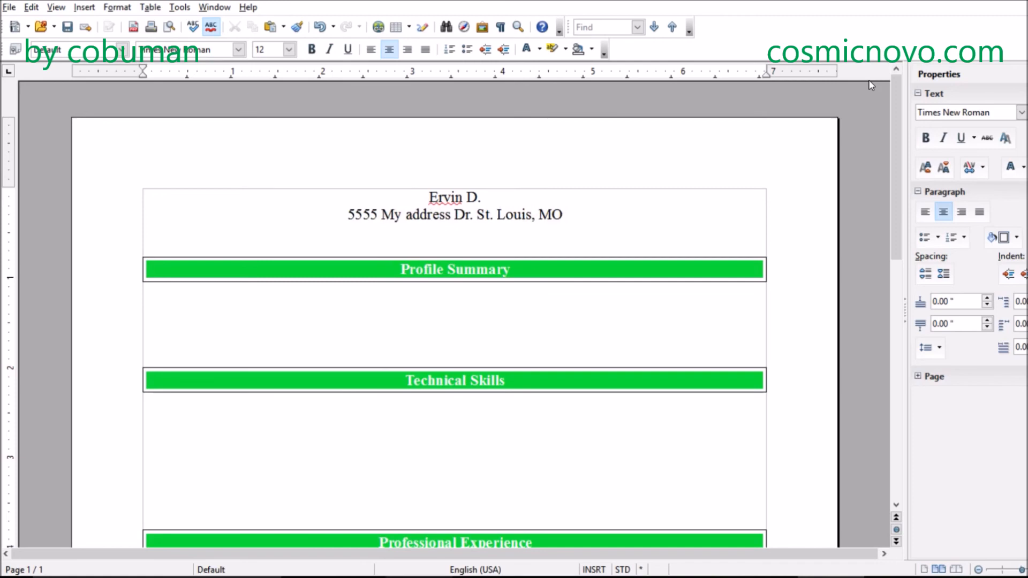
text( 55555)
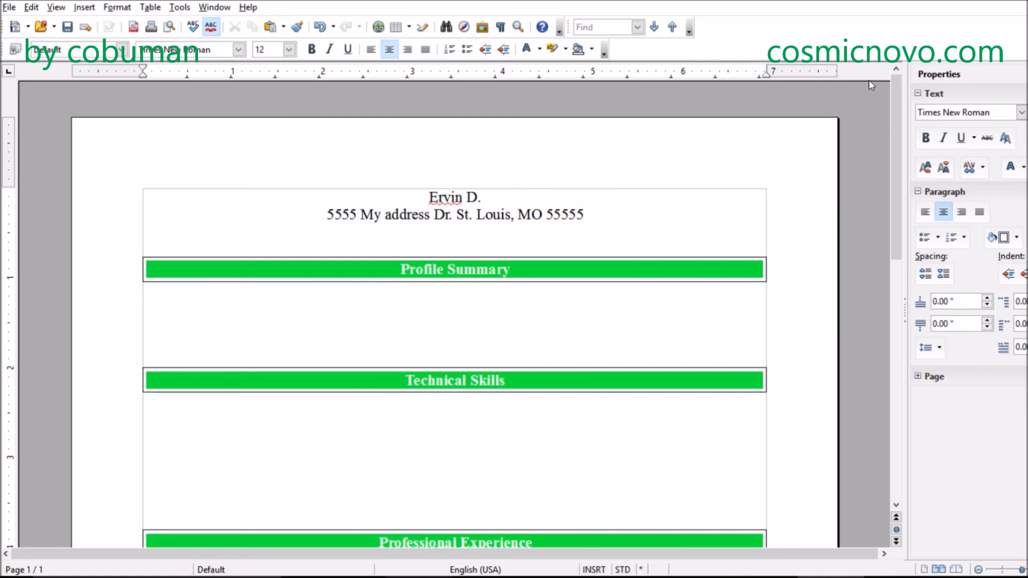
text(.)
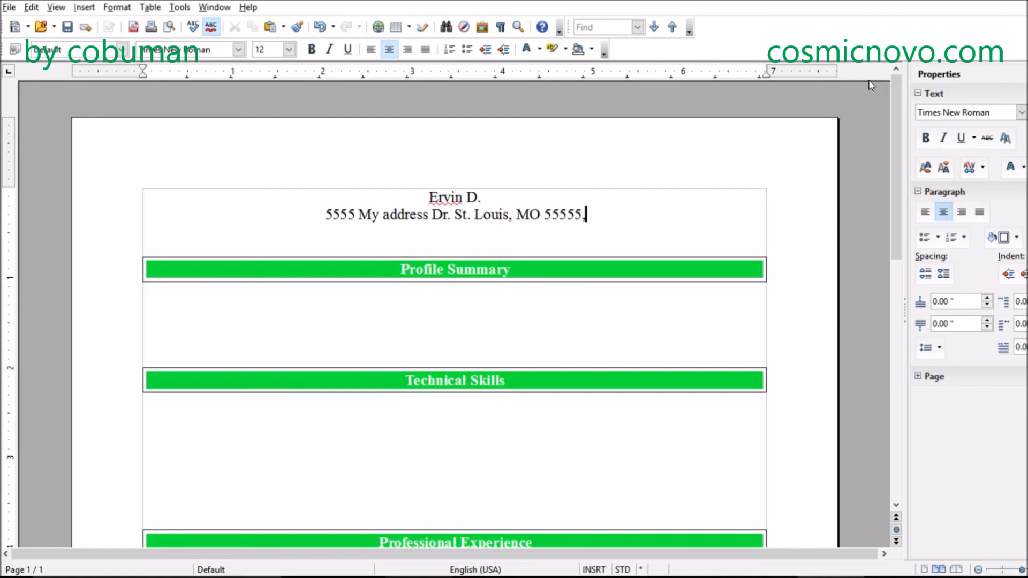
key(BackSpace)
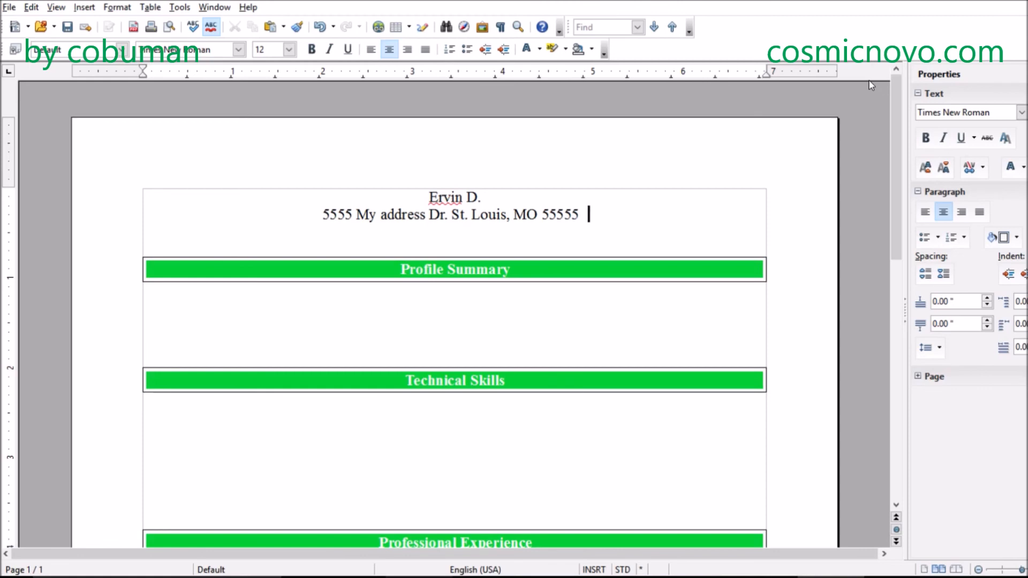
- Format the applicant's name on the first line in bold at a font size of 18
drag(505, 198, 411, 193)
click(515, 191)
key(shift+Home)
drag(514, 190, 409, 188)
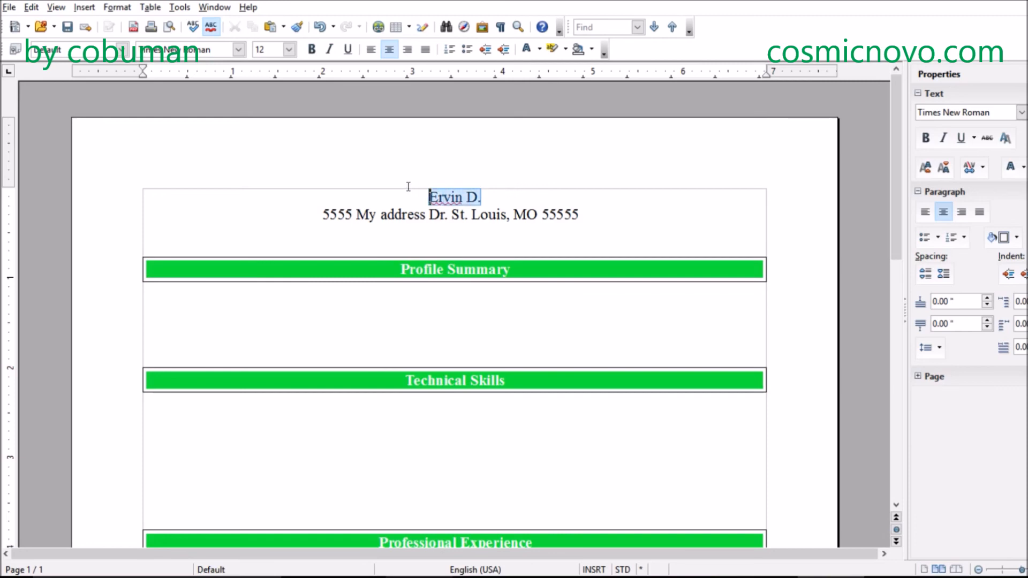
click(288, 50)
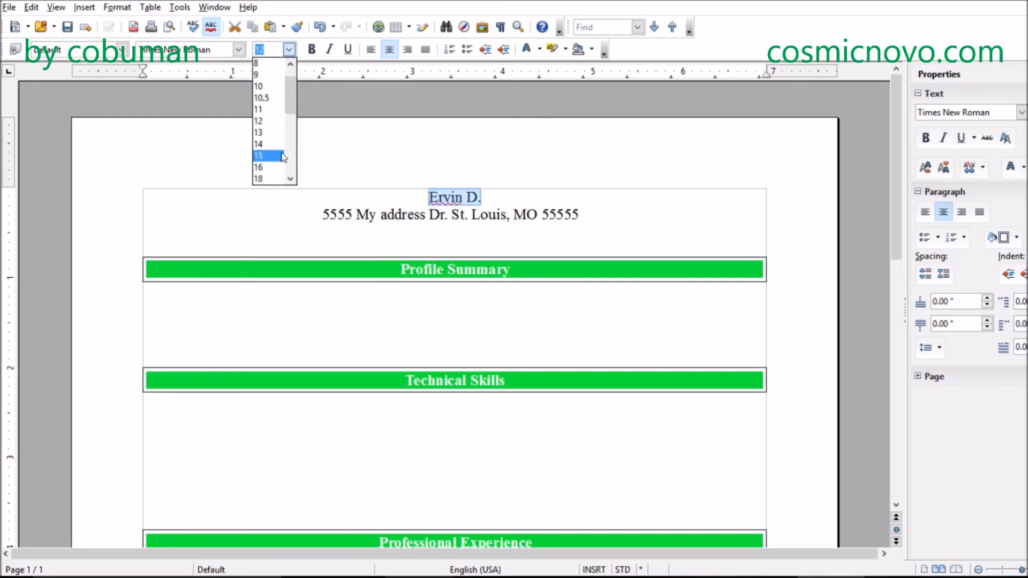
click(270, 167)
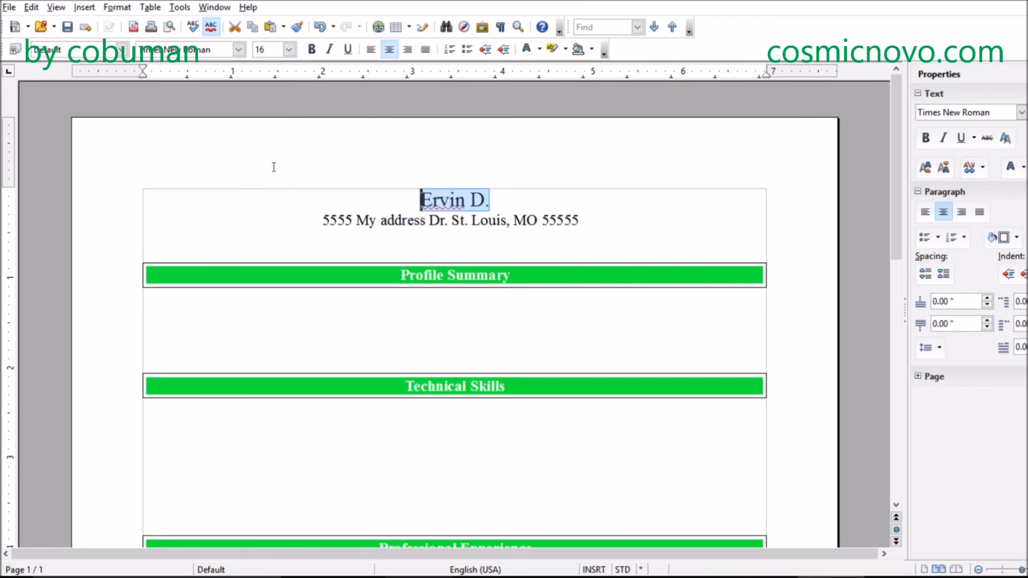
click(289, 50)
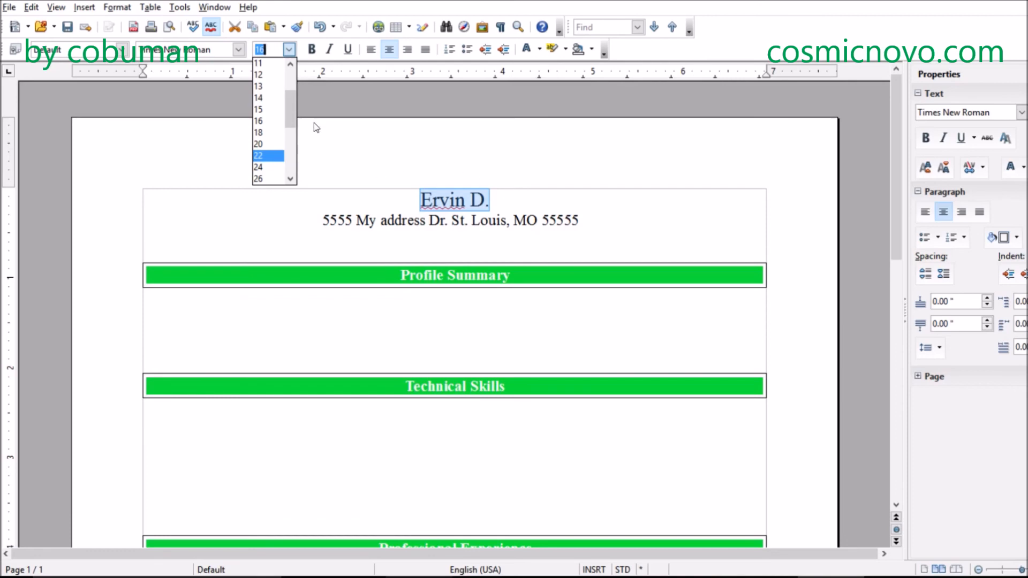
click(265, 144)
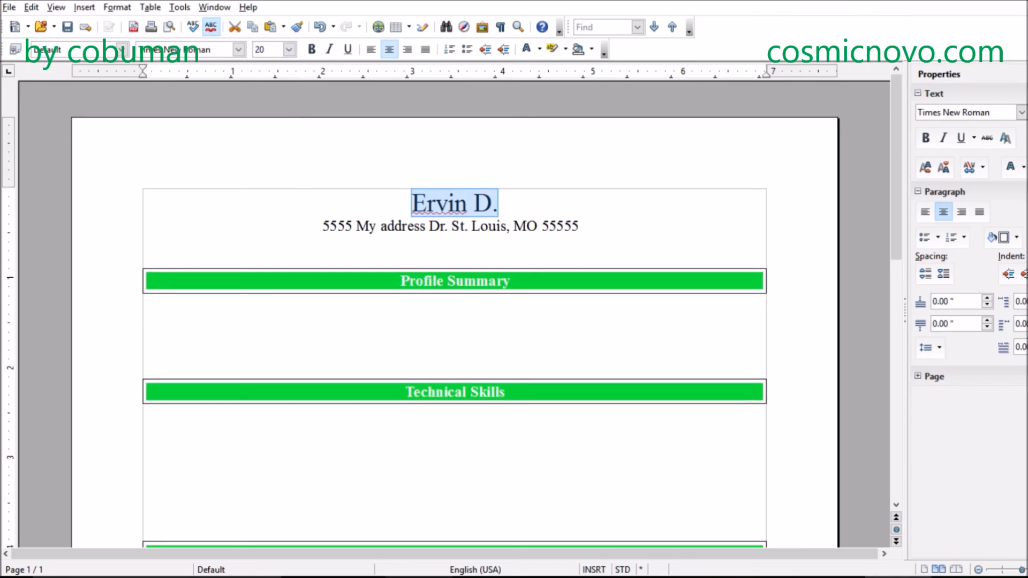
click(288, 50)
click(259, 109)
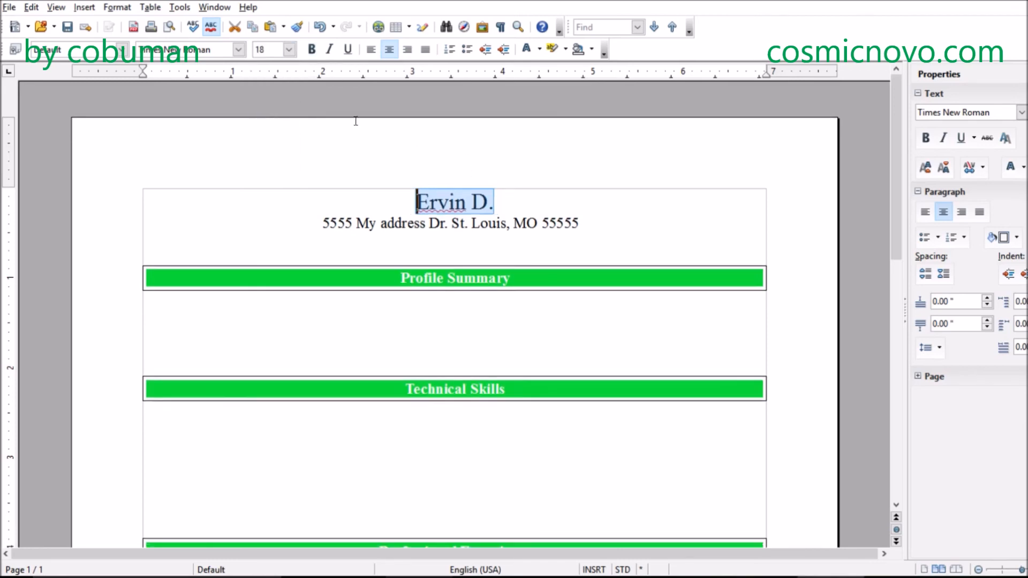
click(309, 52)
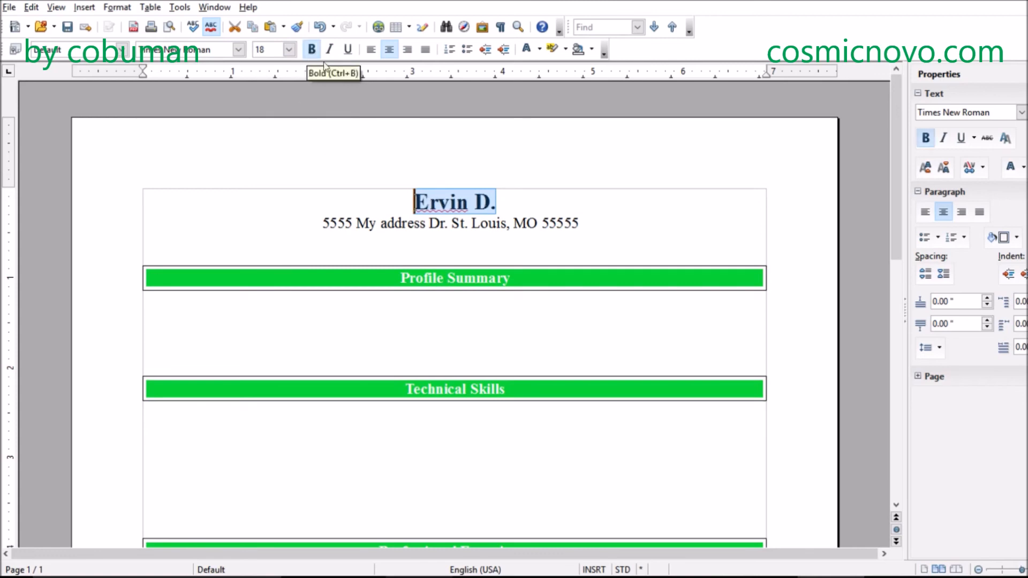
- Replace the applicant's name on the first line with the placeholder "My Name"
click(509, 197)
drag(512, 194, 410, 203)
text(M)
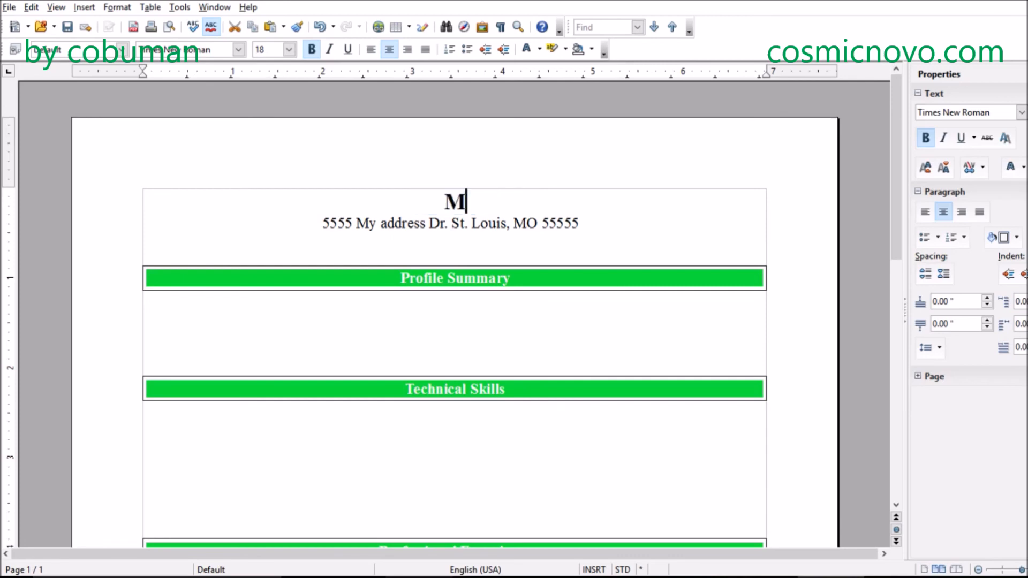
text(y Name)
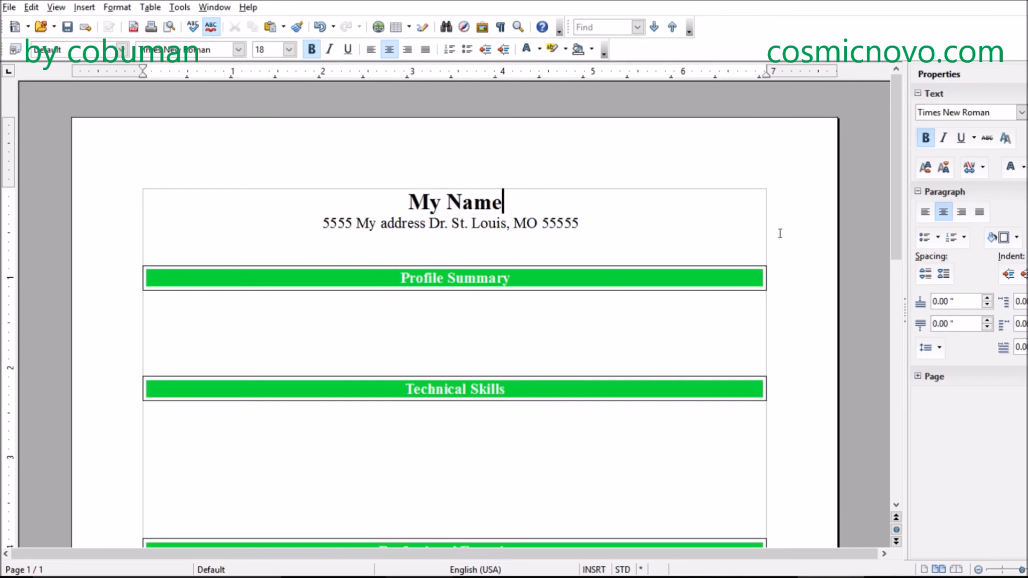
- Add the label "Cell:" after the ZIP code on the address line, set off by a tab
click(639, 219)
key(Left)
key(Left)
key(Left)
key(Right)
key(Right)
key(Right)
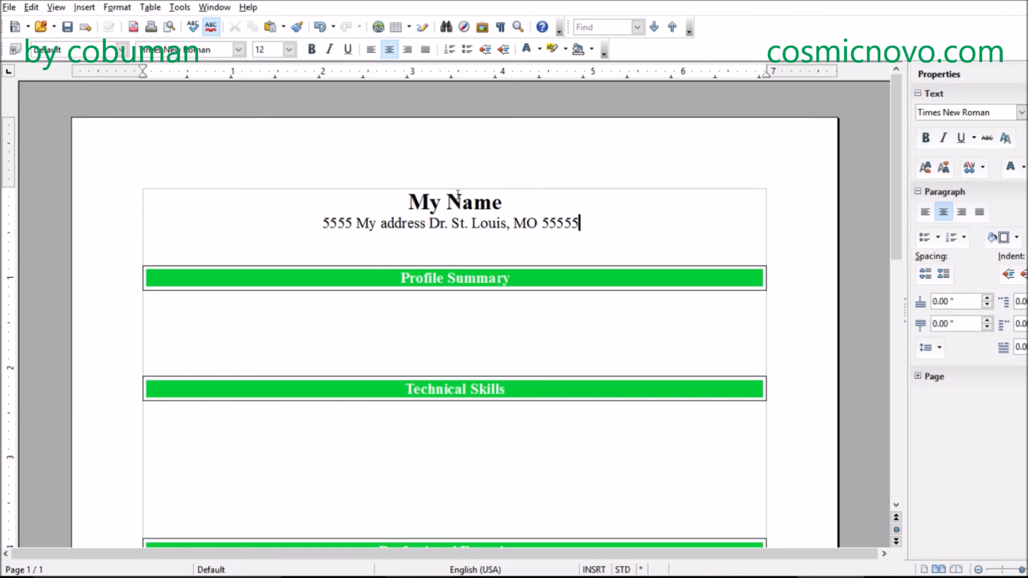
key(Tab)
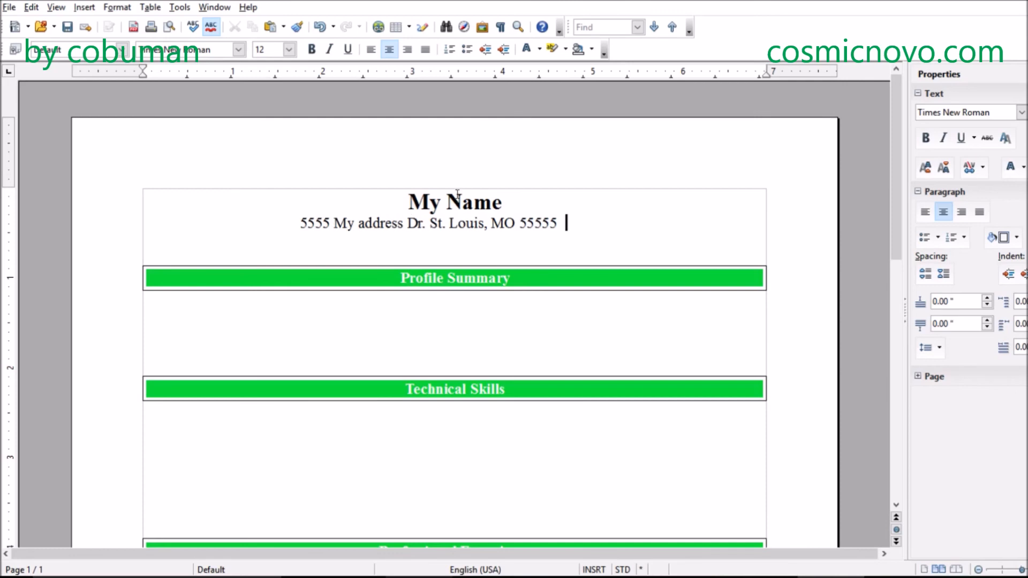
text(Cell:)
click(263, 220)
text(address:)
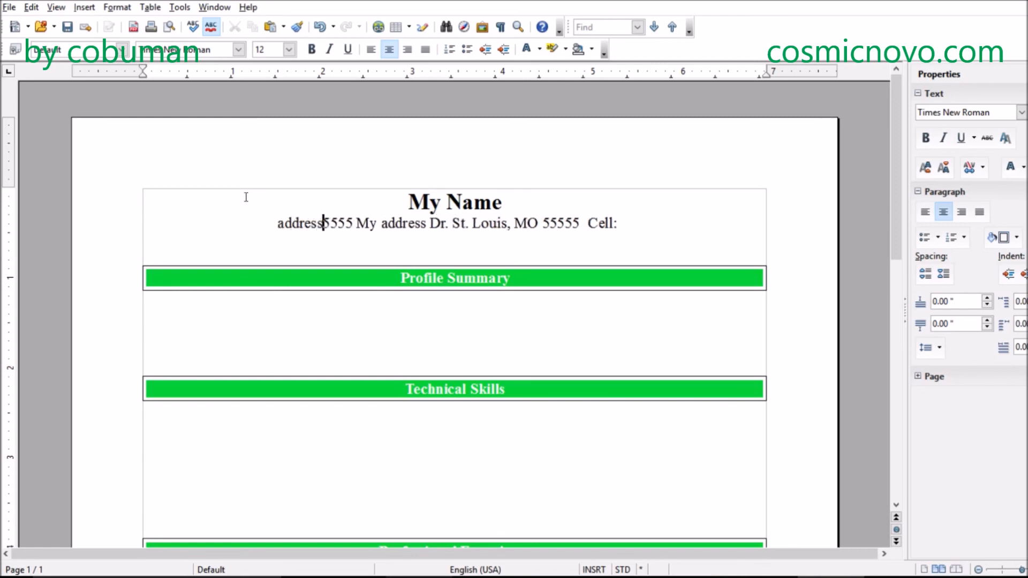
key(BackSpace)
key(BackSpace)
key(BackSpace)
key(BackSpace)
key(BackSpace)
key(BackSpace)
key(BackSpace)
key(BackSpace)
key(BackSpace)
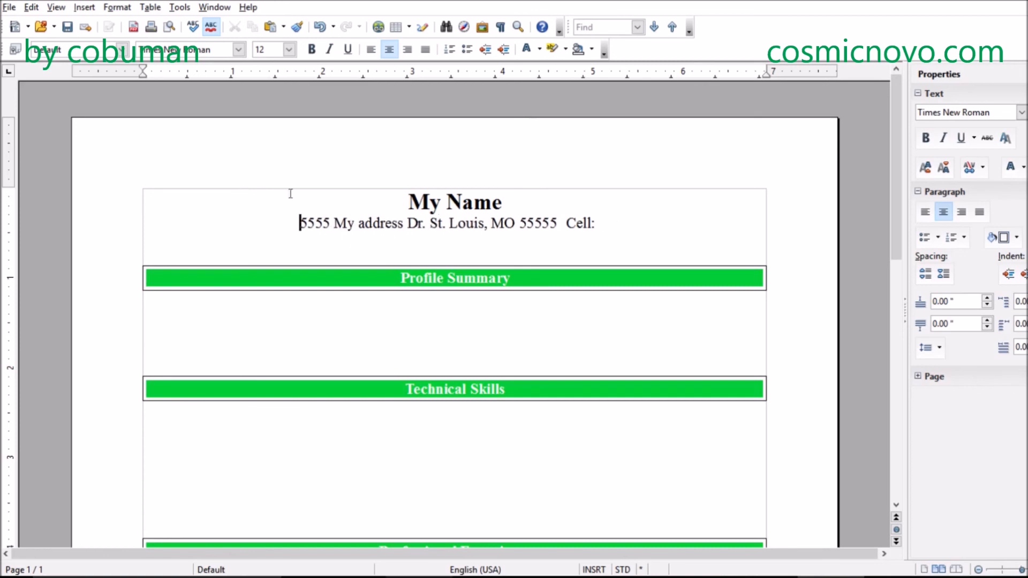
- Enter the applicant's cell phone number, with dashes between its groups, after the "Cell:" label
click(617, 223)
click(602, 217)
text(3)
key(BackSpace)
text(555-555)
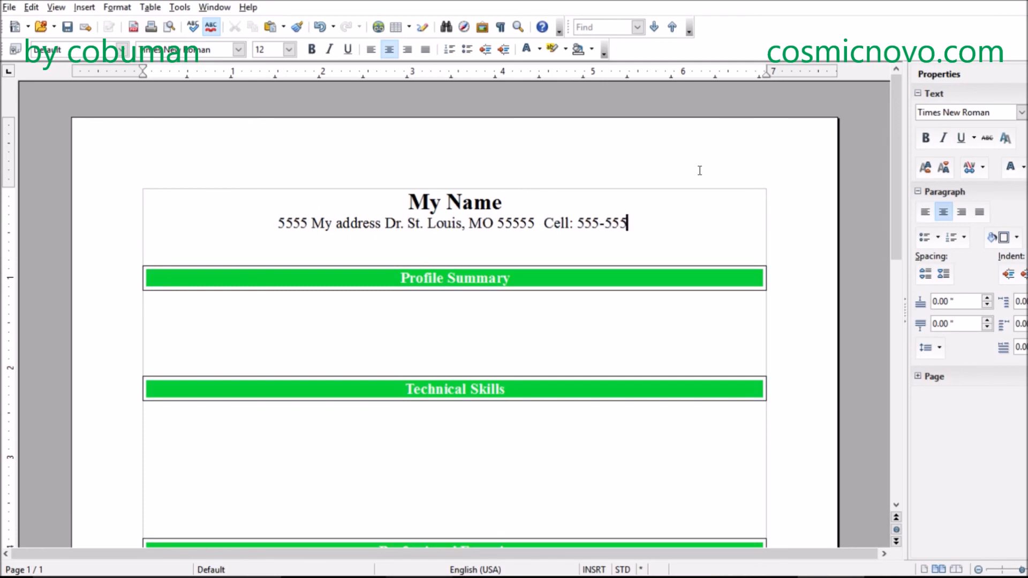
text(-5555)
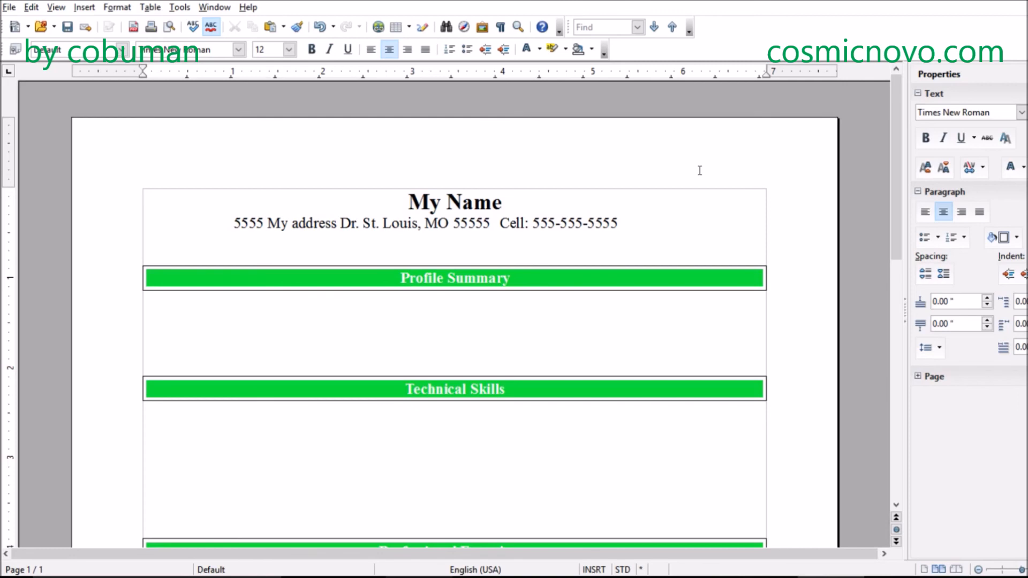
- Add the applicant's placeholder e-mail address after the phone number, separated by a gap
text(myemai)
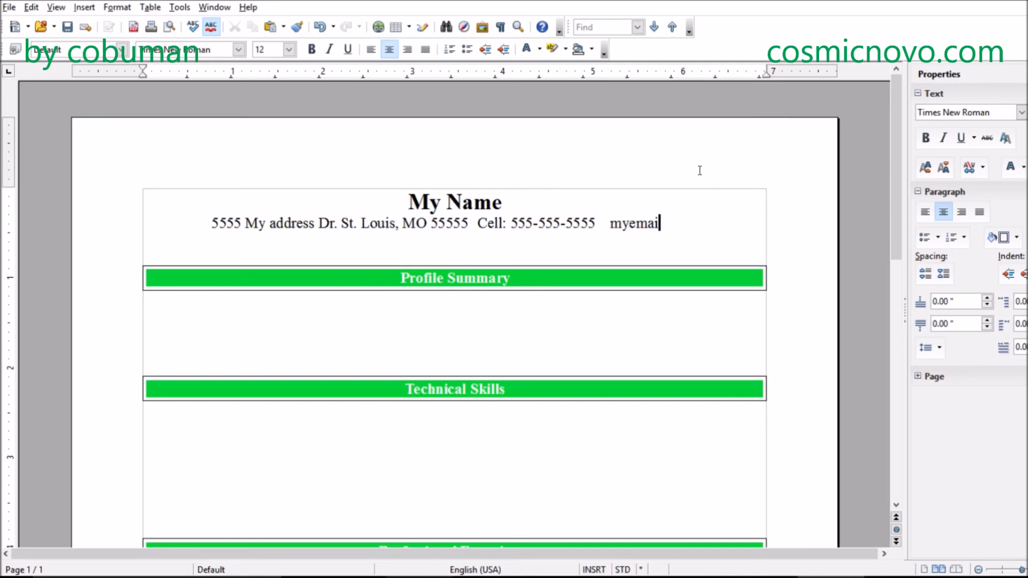
text(laddress)
text(goes)
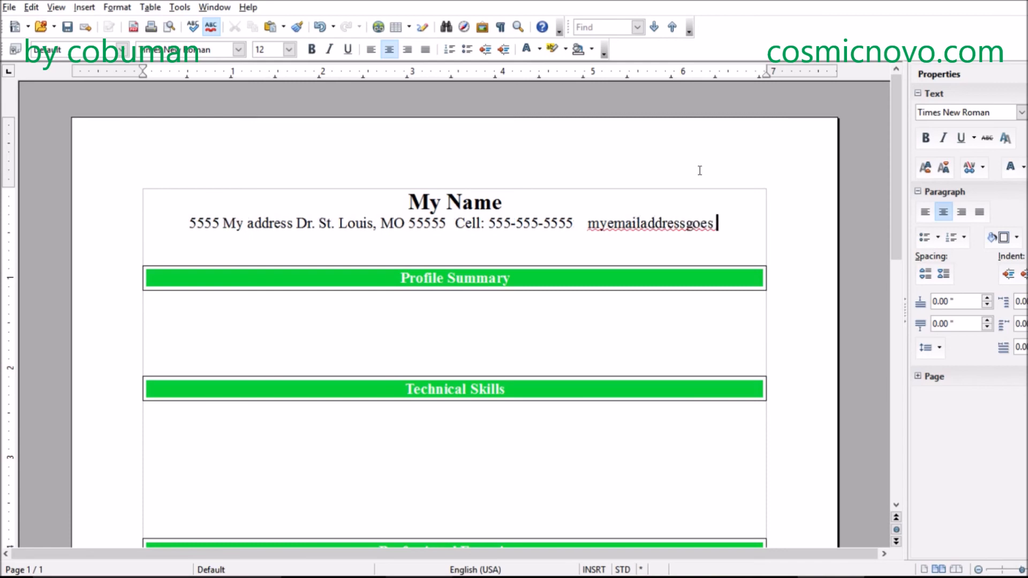
text(here)
text(@)
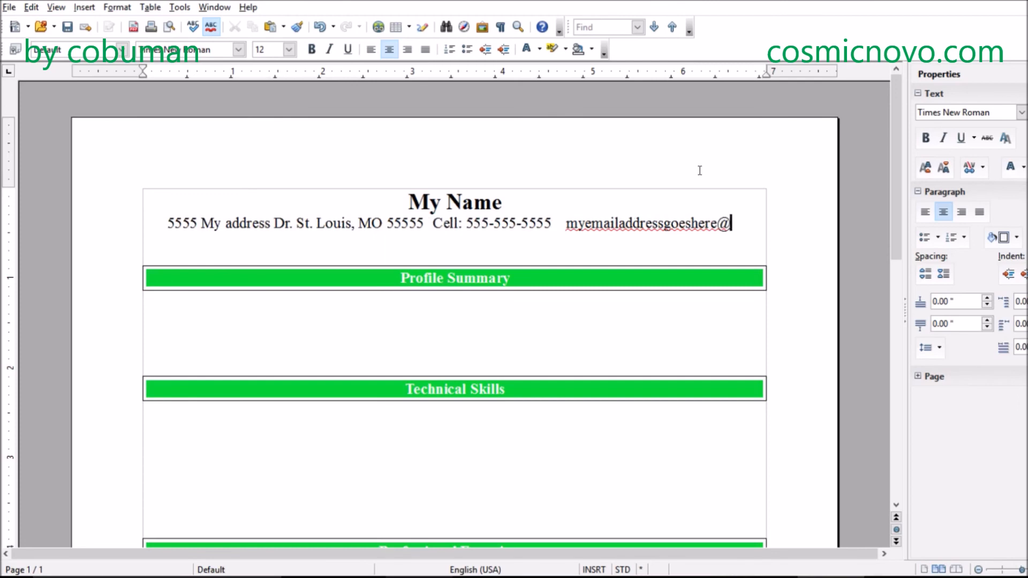
text(gmail.com)
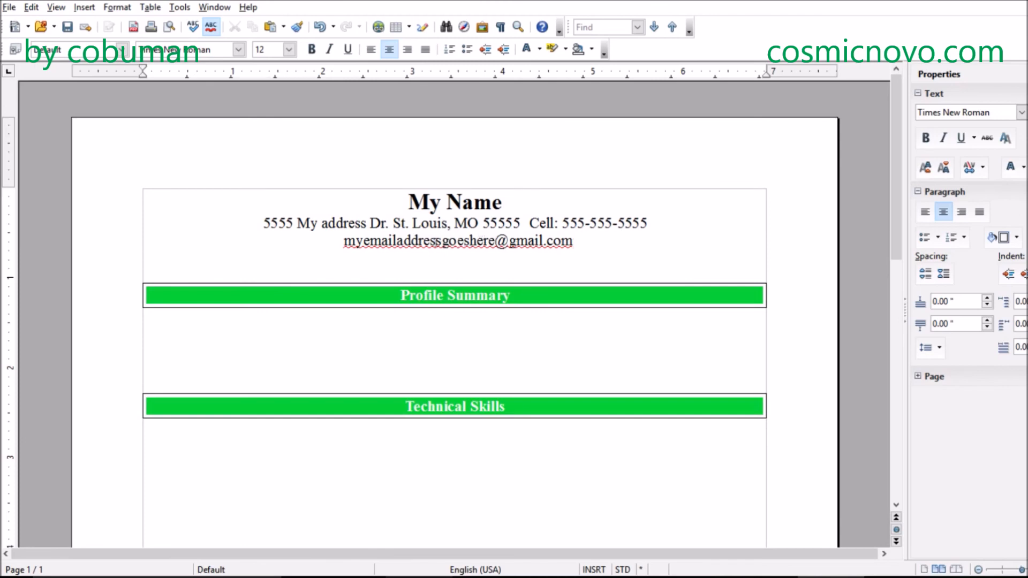
- Delete the last two words before the @ in the e-mail address and remove the blank line above the Profile Summary bar
drag(442, 241, 495, 241)
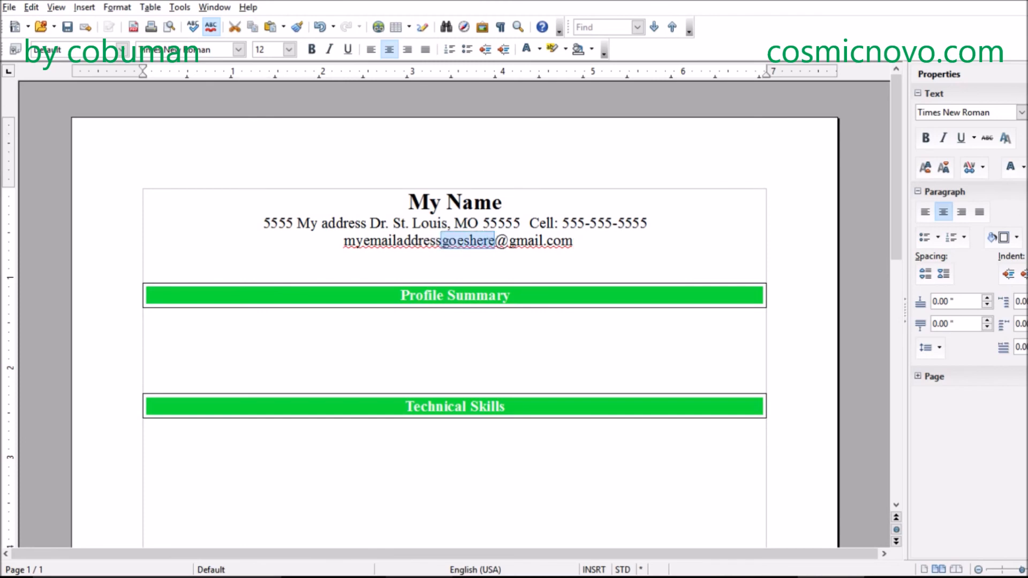
key(Delete)
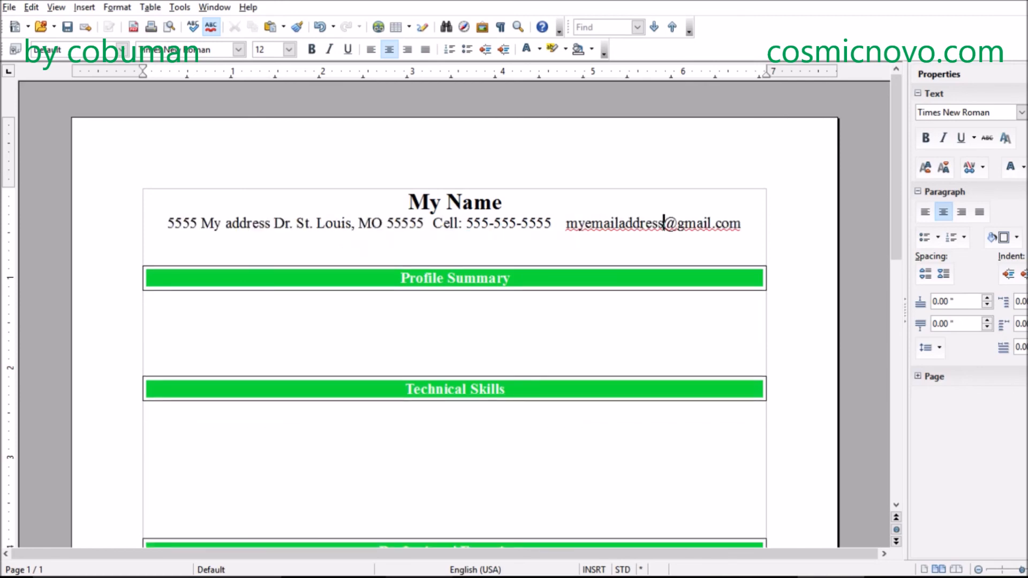
click(754, 229)
key(ctrl+l)
key(BackSpace)
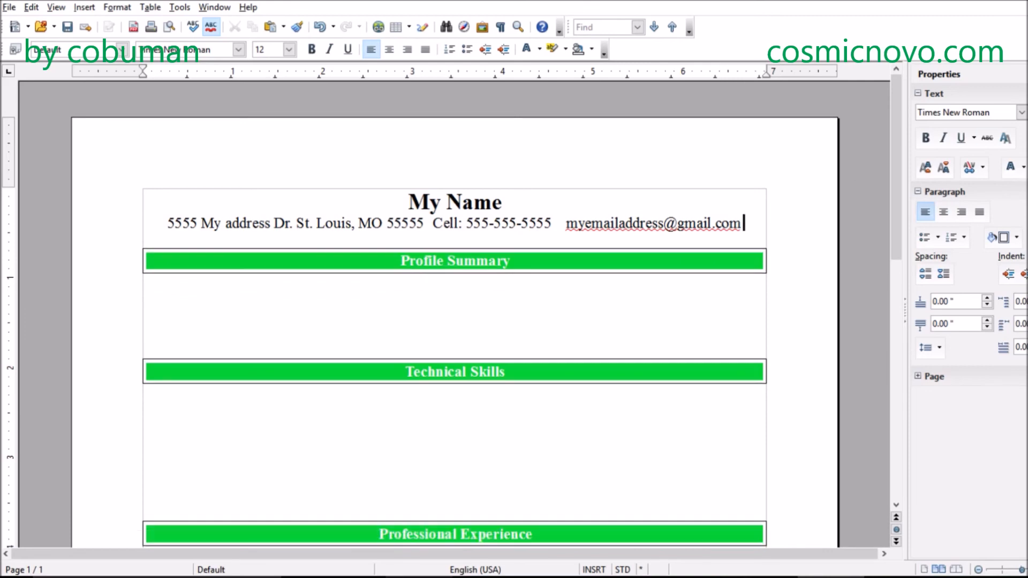
- Enter "In search of challenging career" below the Profile Summary bar, correcting the spelling of "challenging"
click(595, 293)
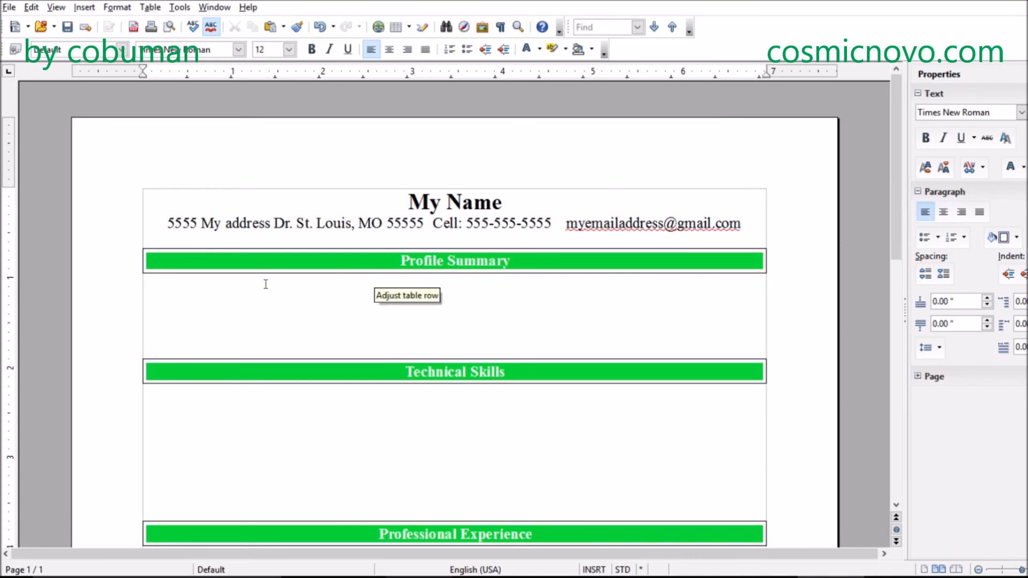
click(187, 288)
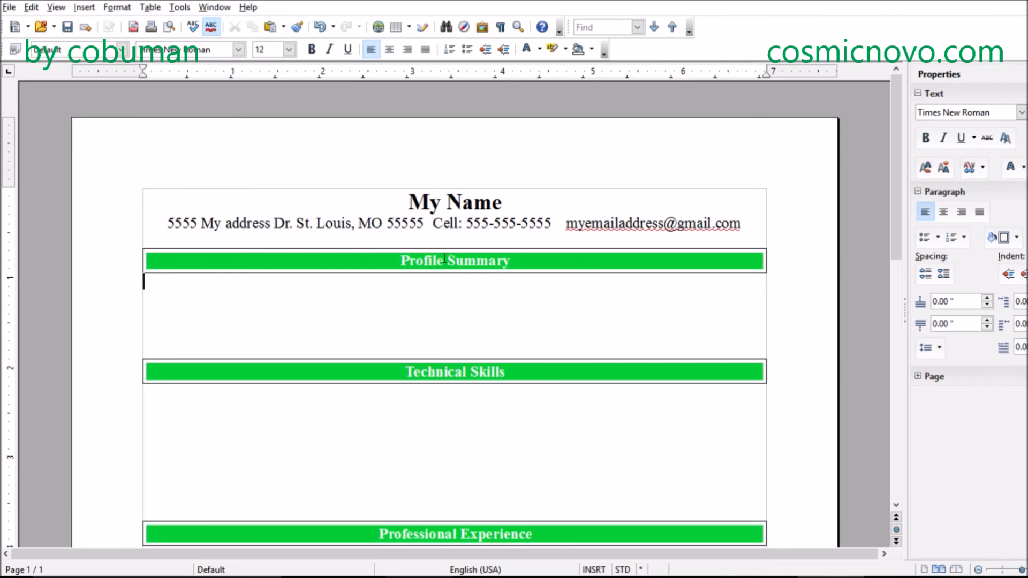
text(In search of)
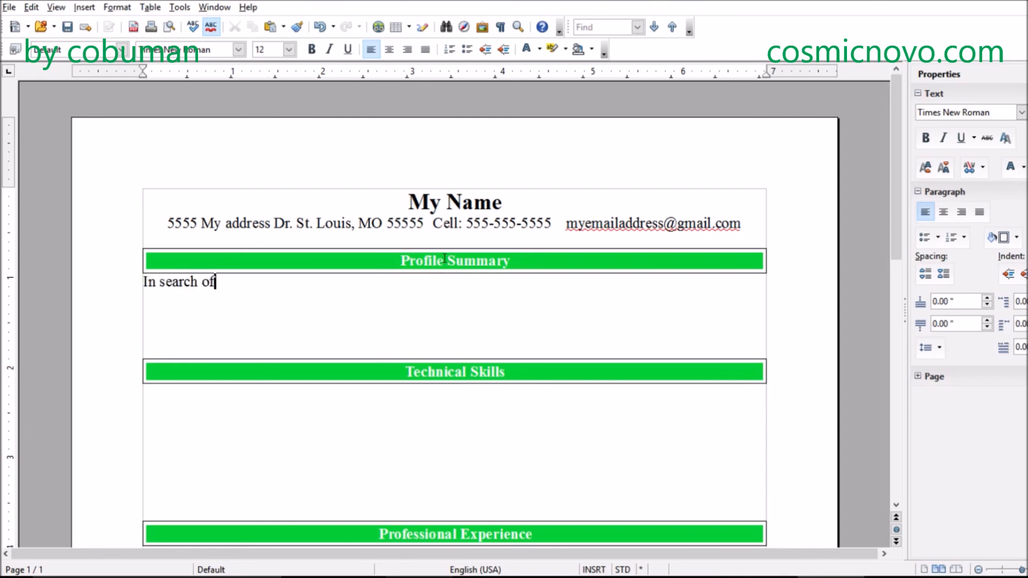
text( challening career)
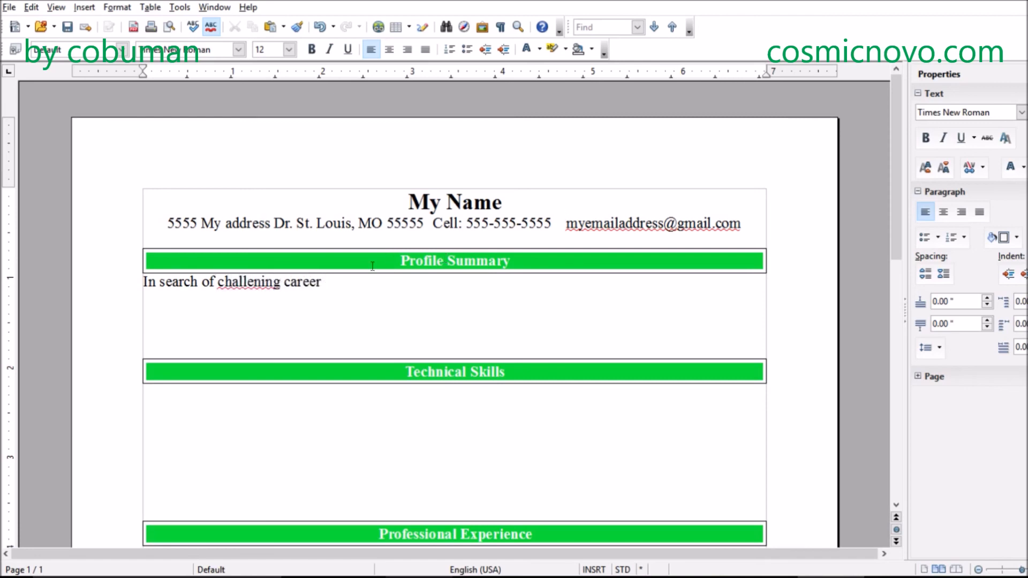
right_click(254, 282)
click(294, 295)
key(End)
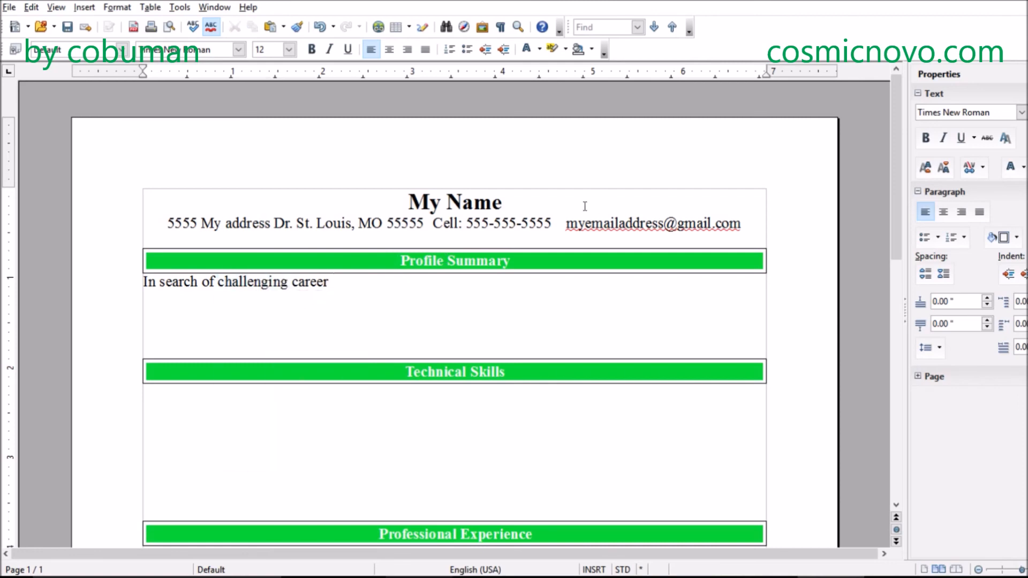
- Complete the Profile Summary sentence with "in IT field (which IT field)."
text(in IT field.)
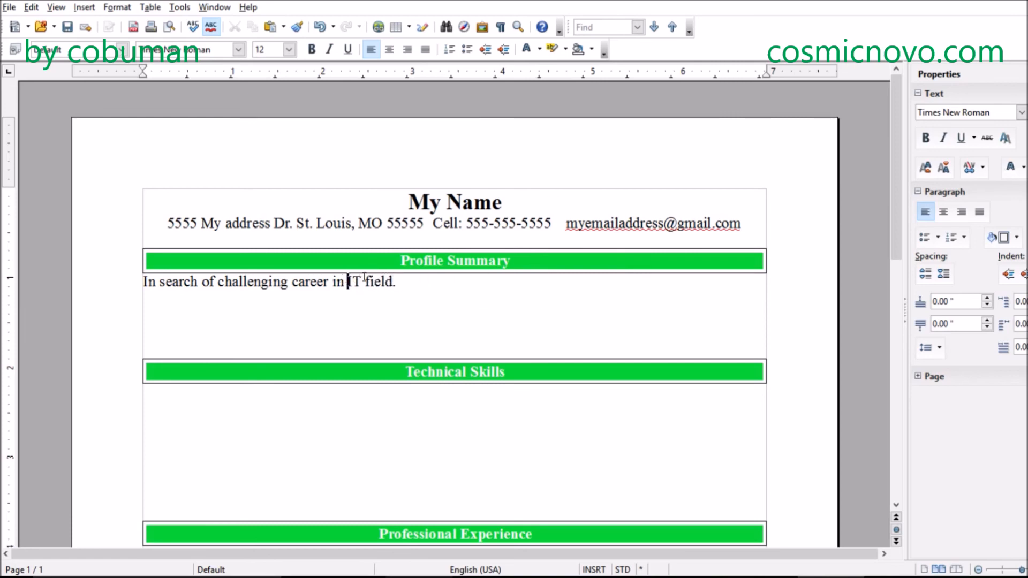
key(BackSpace)
key(BackSpace)
text((which)
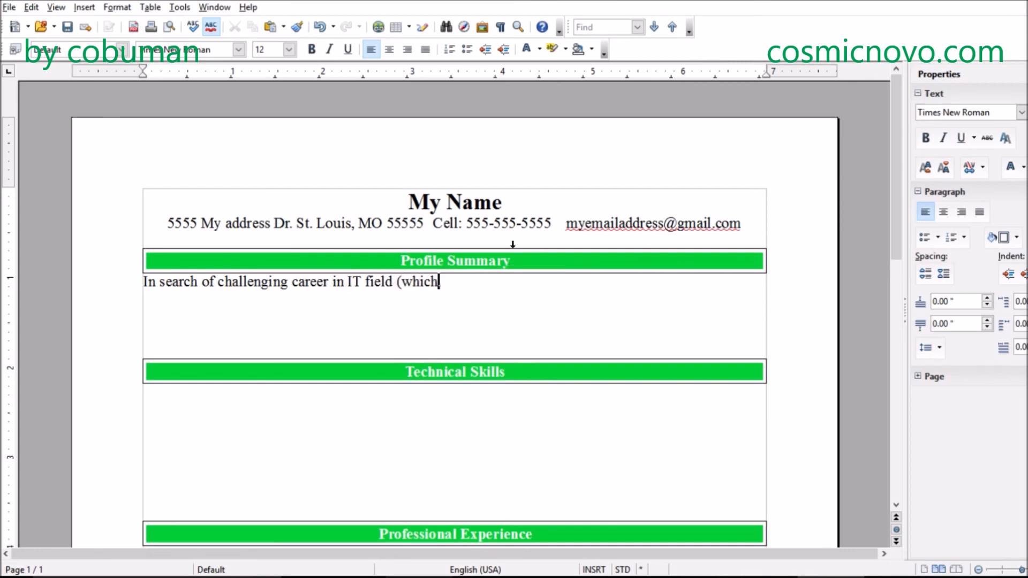
text( IT field).)
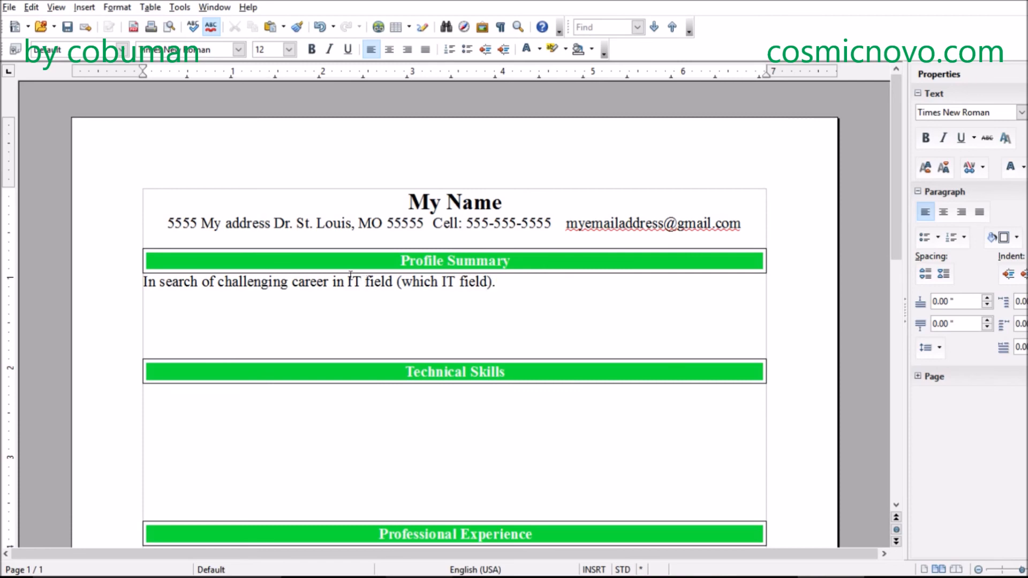
- Underline the words "IT field" before the parentheses in the Profile Summary sentence, without italics
drag(349, 281, 394, 274)
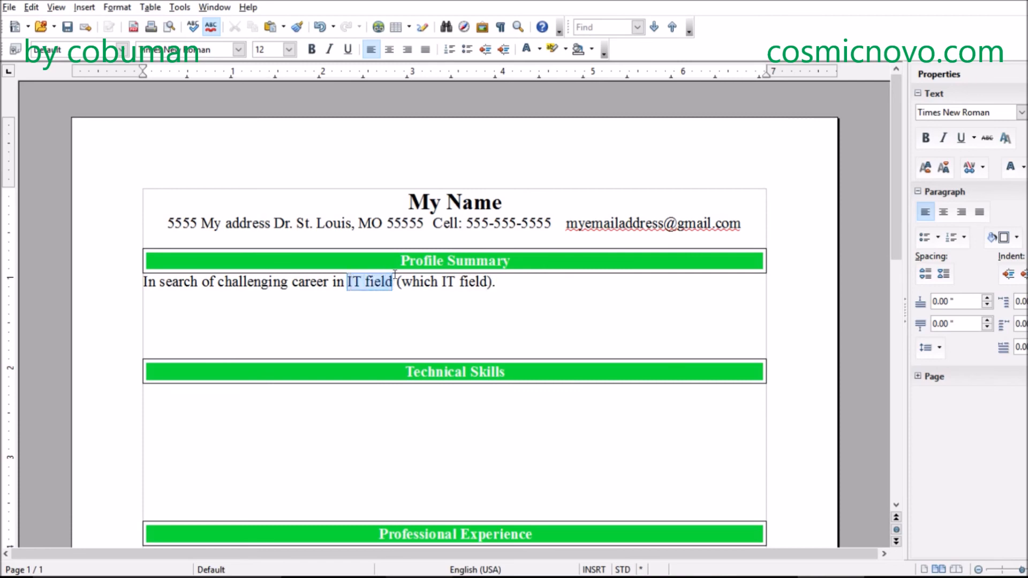
click(331, 50)
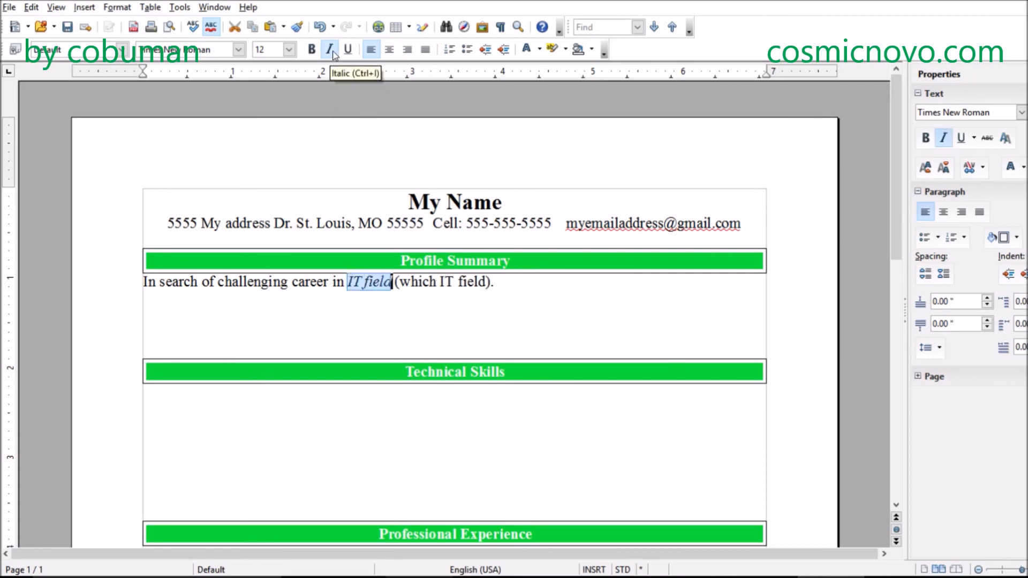
click(330, 50)
click(349, 49)
click(391, 299)
drag(347, 281, 394, 272)
click(432, 306)
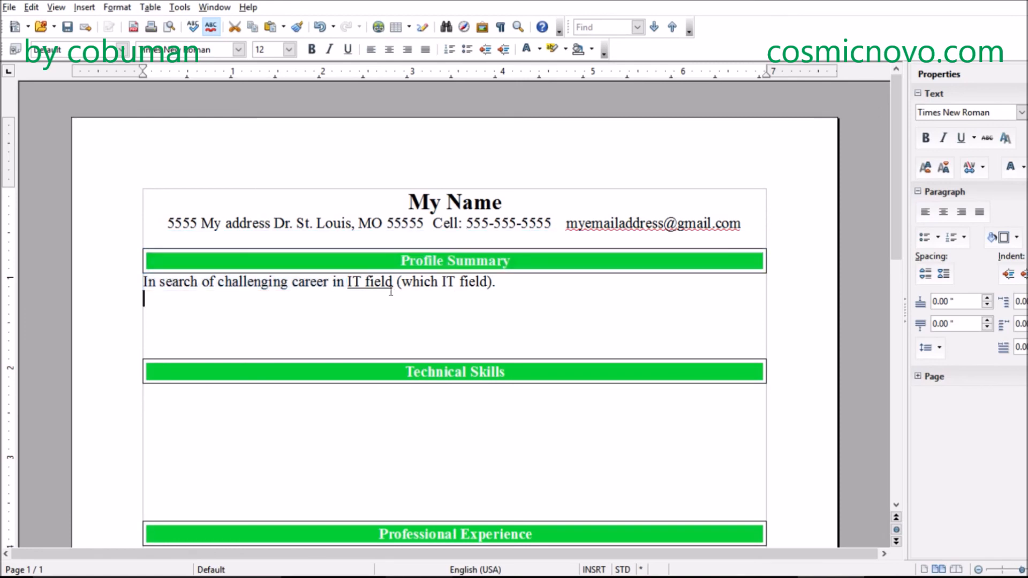
drag(347, 281, 394, 278)
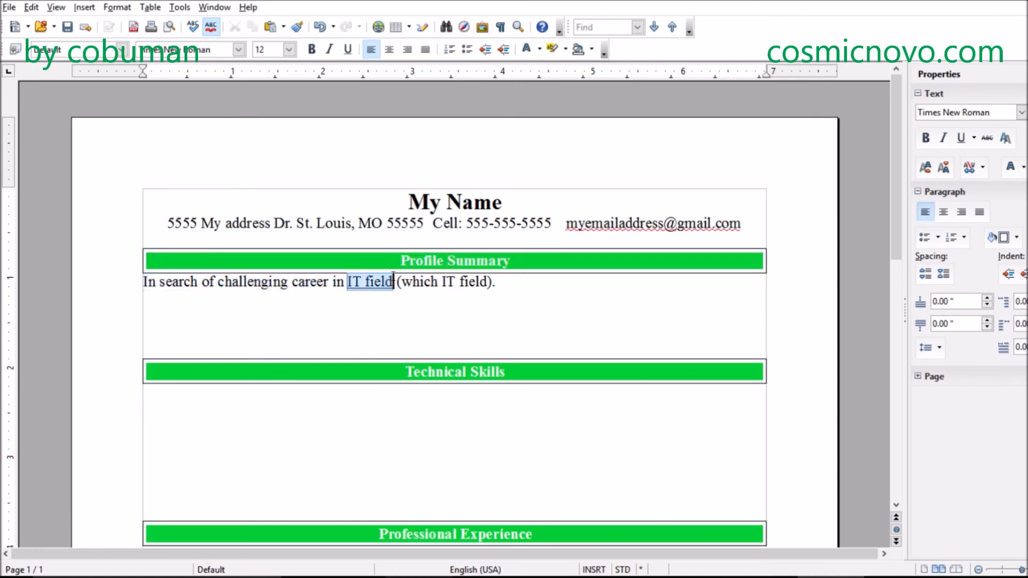
key(ctrl+u)
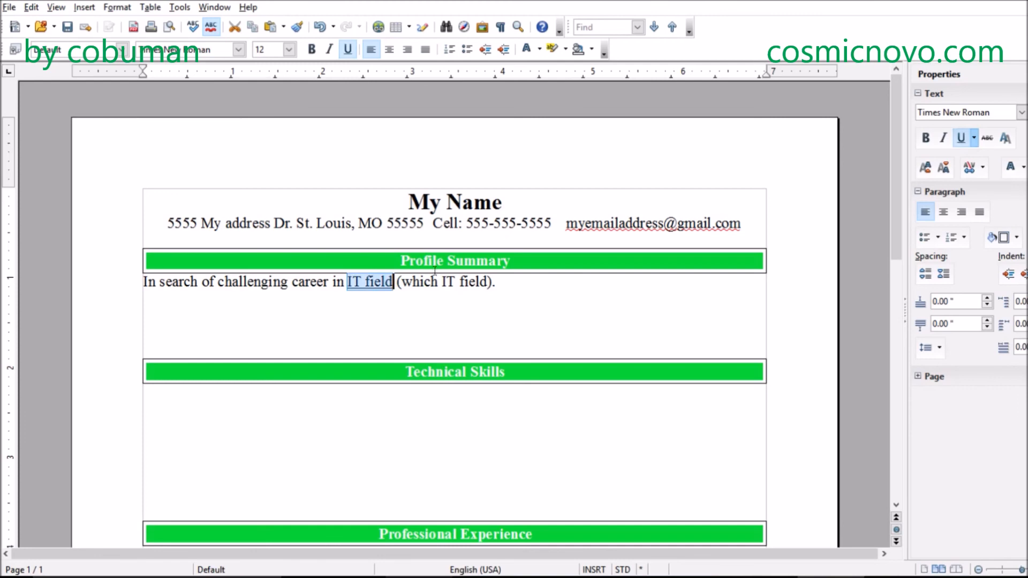
- Highlight "IT field (which IT field)" in the Profile Summary sentence with Yellow 2
click(493, 282)
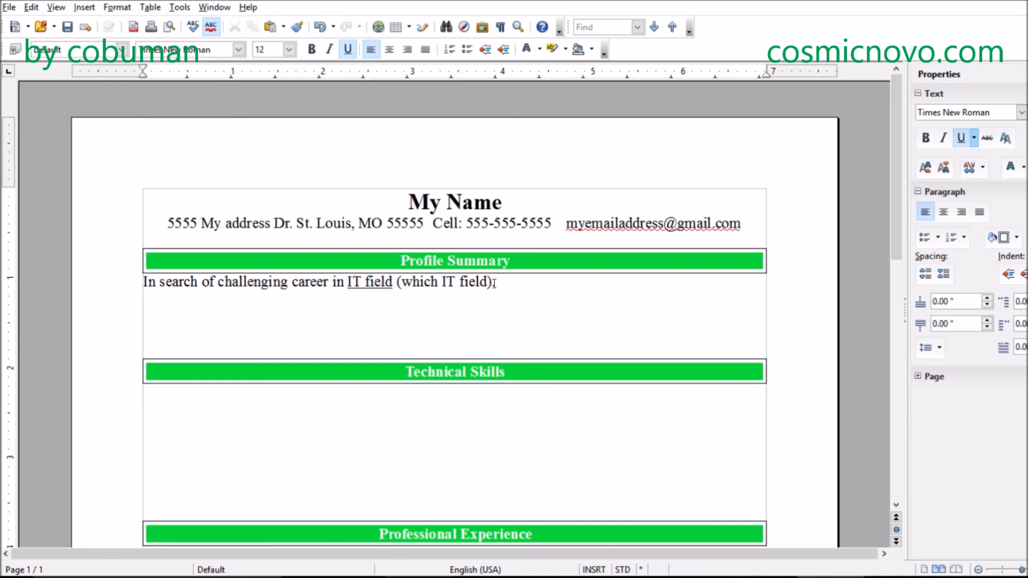
drag(347, 281, 493, 282)
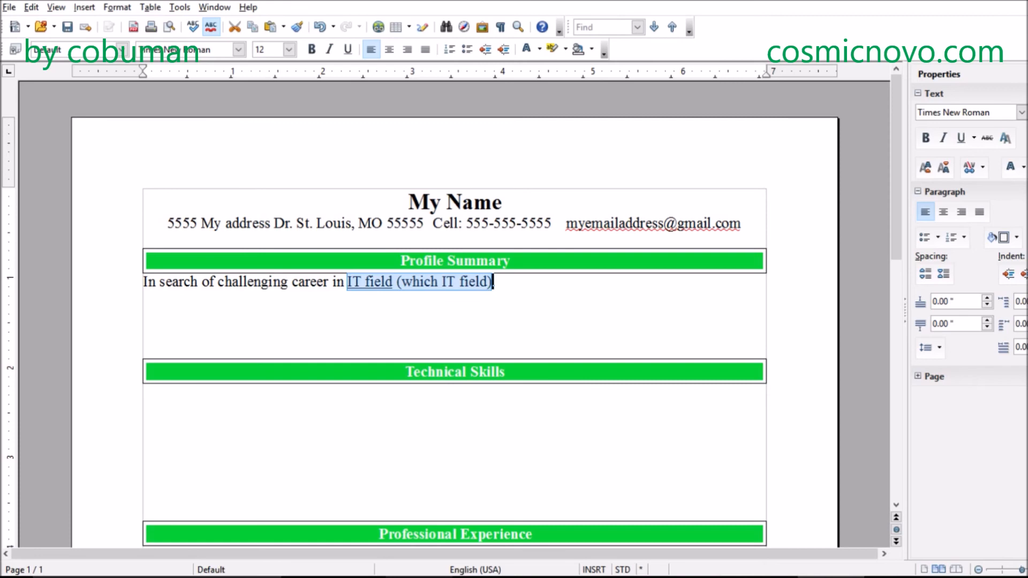
click(982, 167)
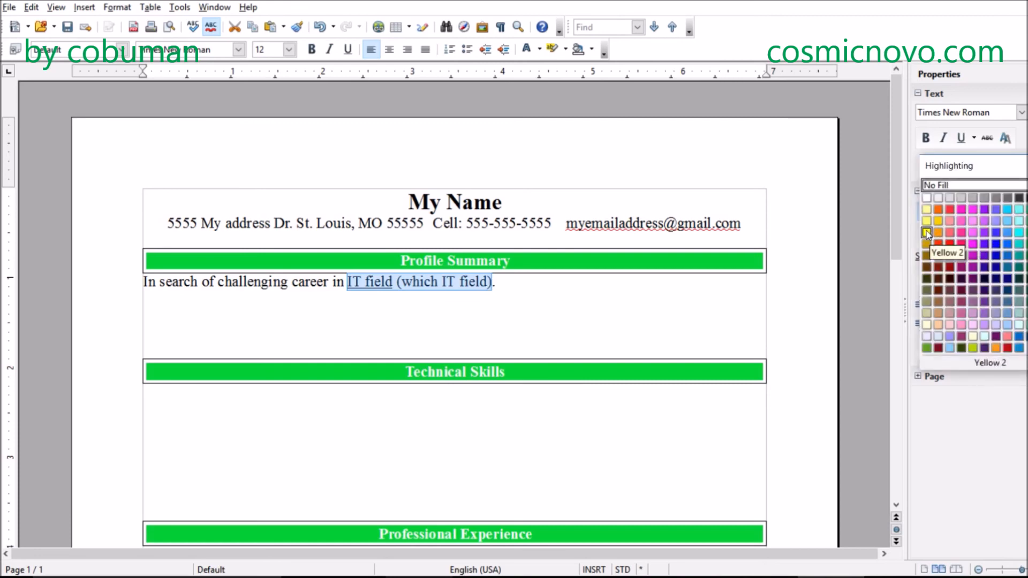
click(926, 233)
click(527, 296)
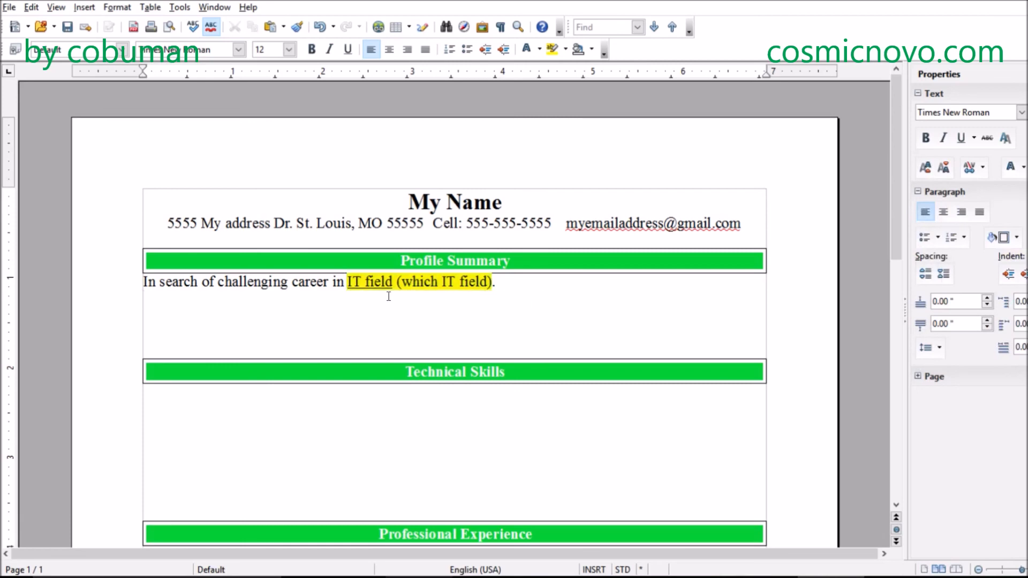
drag(347, 282, 491, 282)
click(518, 283)
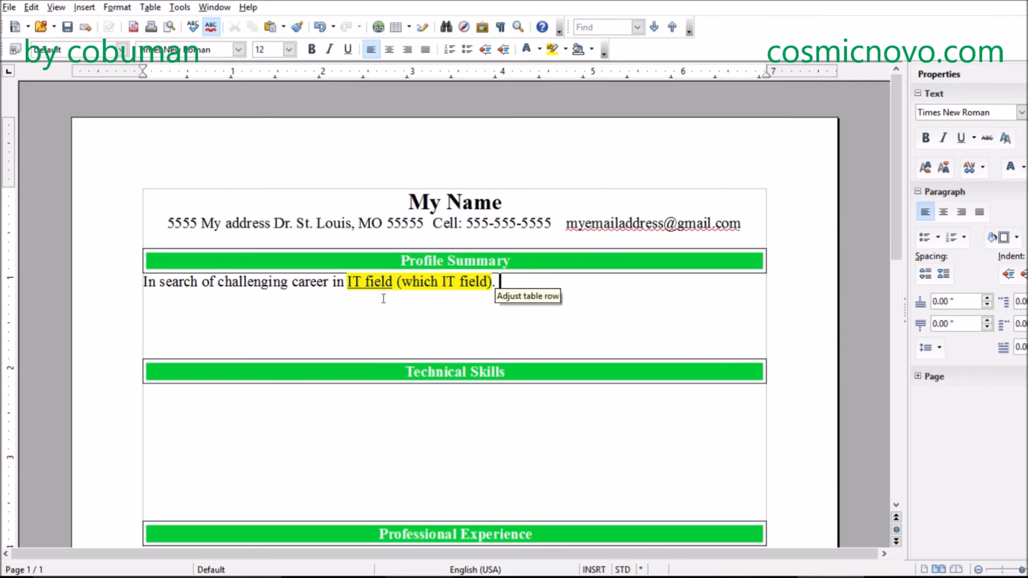
- Start a second Profile Summary sentence with "I have acquired many skills working as a"
click(512, 291)
click(517, 286)
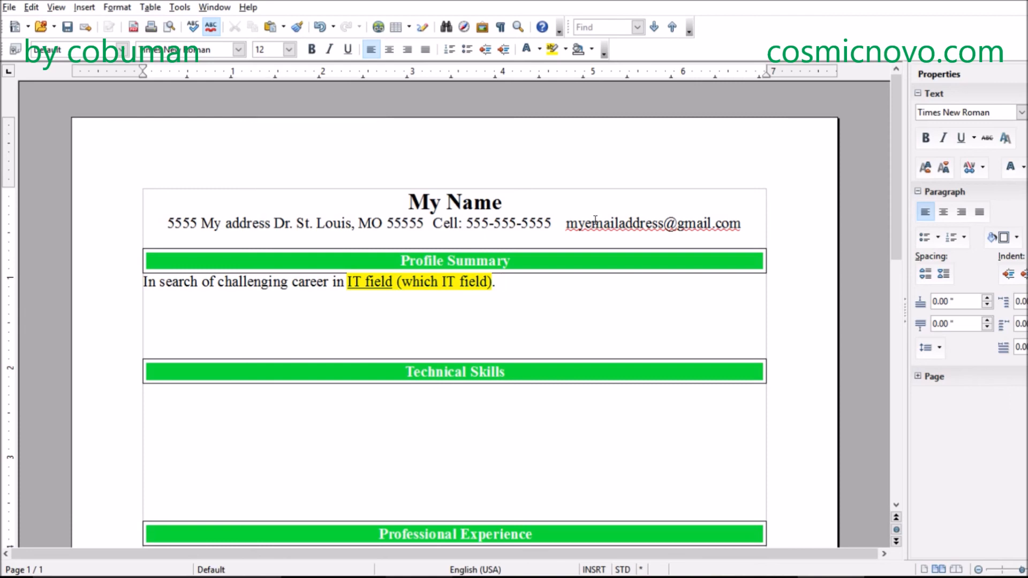
text(I have acquired )
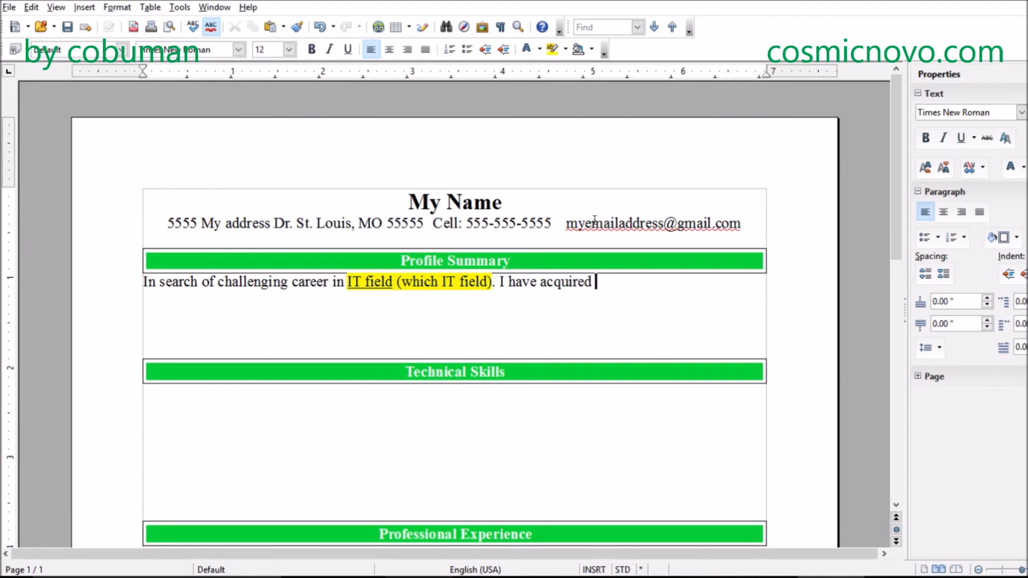
text(many skills using)
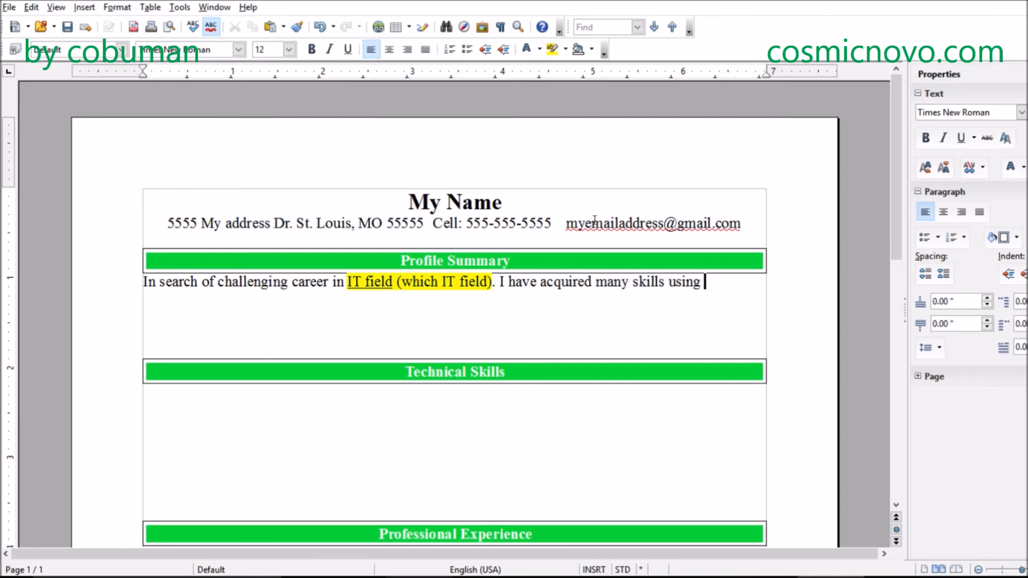
key(BackSpace)
key(BackSpace)
key(BackSpace)
key(BackSpace)
key(BackSpace)
text(working )
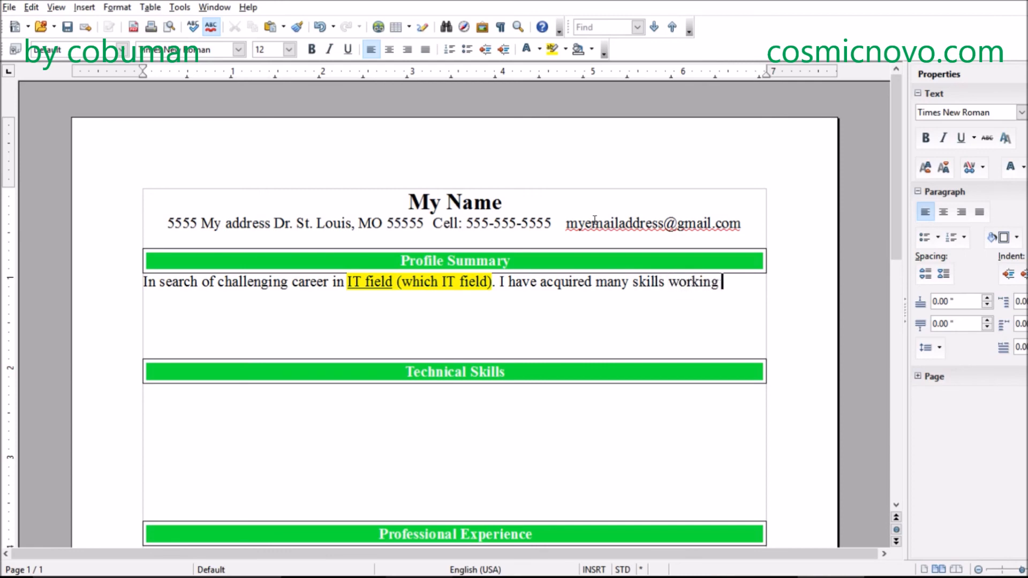
text(as an IT profi)
- Finish the second sentence so it ends "working as an IT professional in this field.", correcting the spelling of "professional"
key(BackSpace)
text(isoo)
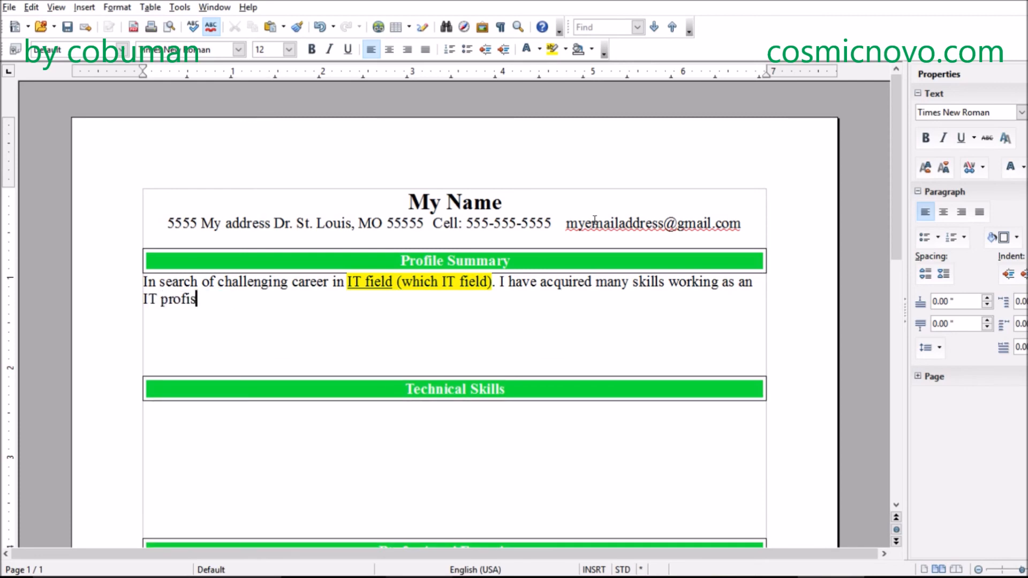
key(BackSpace)
key(BackSpace)
text(sonal.)
key(BackSpace)
text(in this )
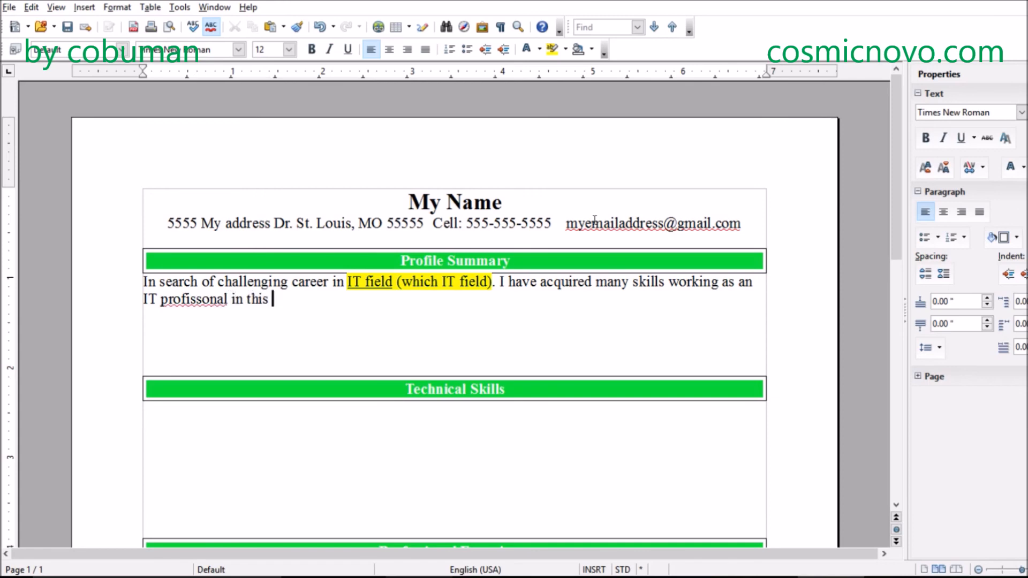
text(field.)
right_click(168, 303)
click(207, 316)
click(358, 302)
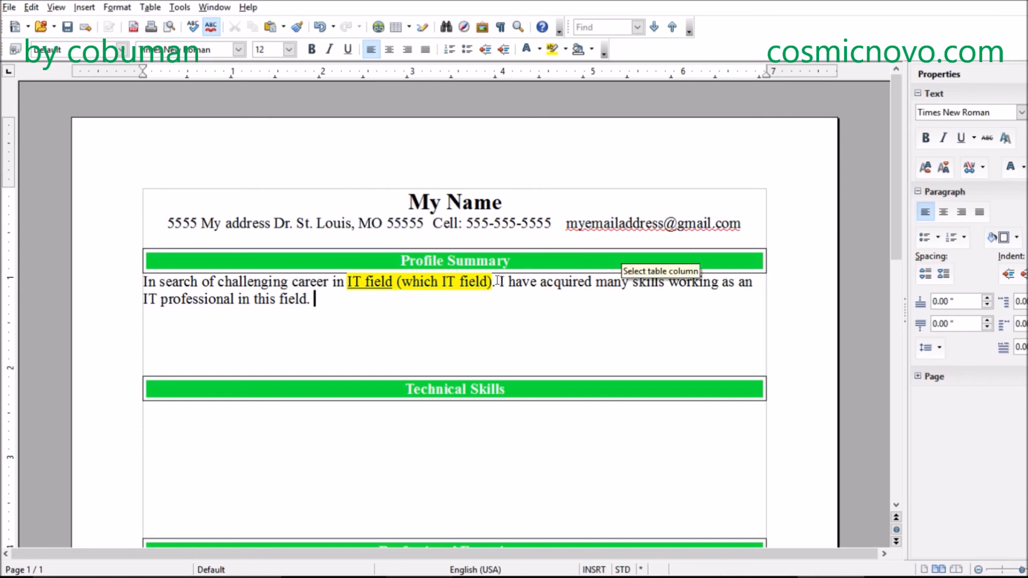
drag(498, 282, 535, 293)
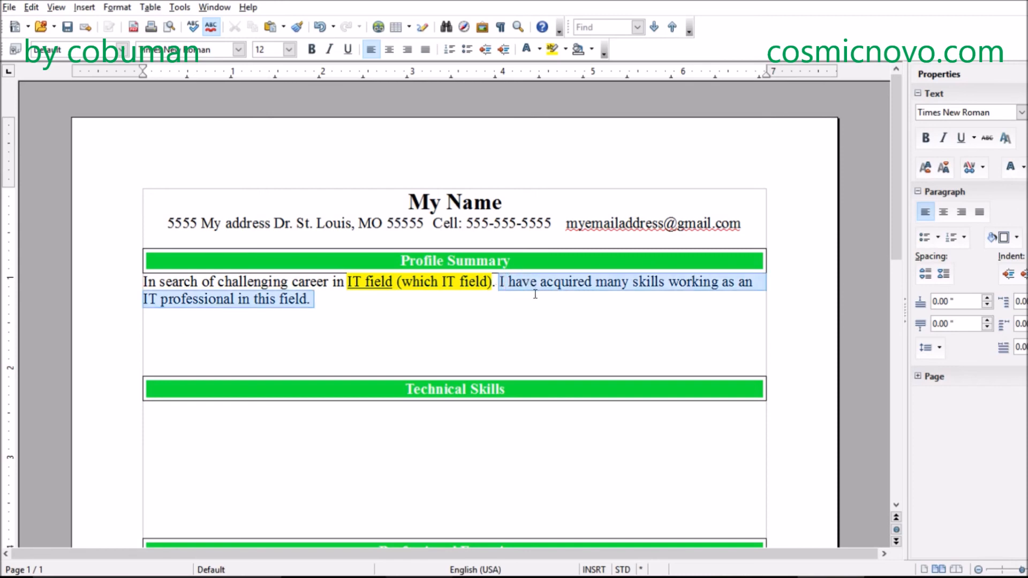
click(535, 294)
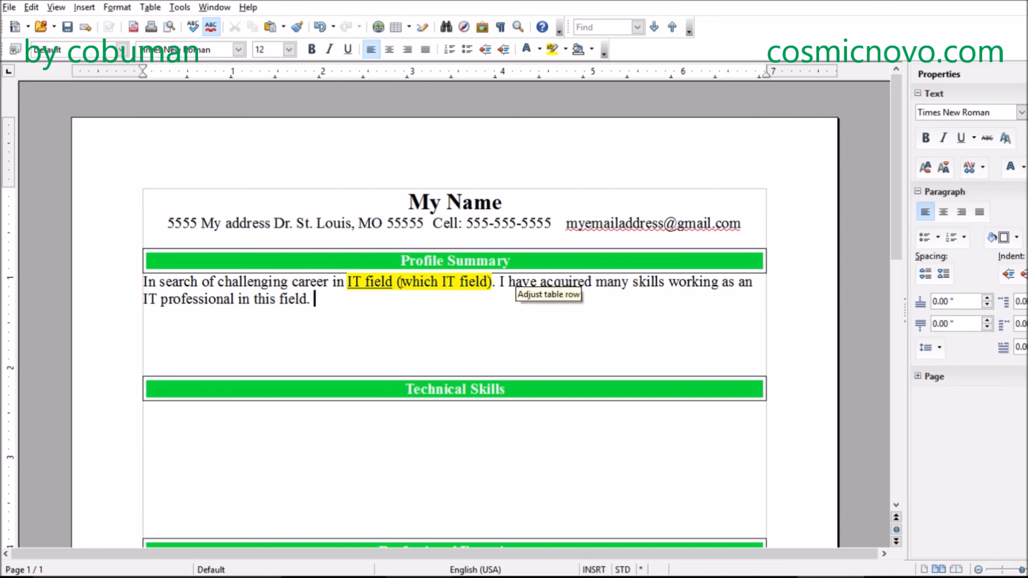
- Add the sentence "At this job I have this many years of experience." to the end of the Profile Summary
text(At this job)
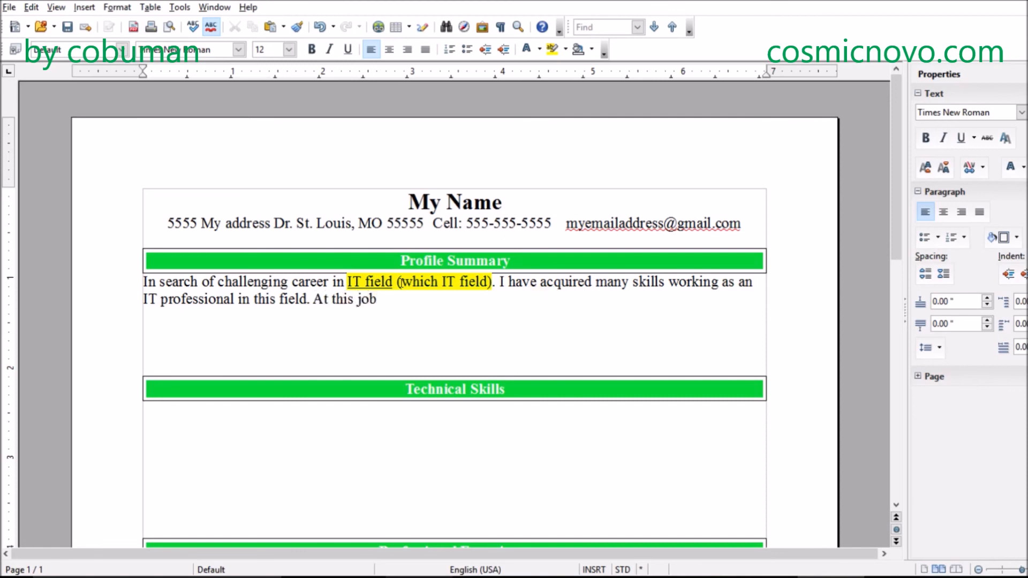
text( I have this many ye)
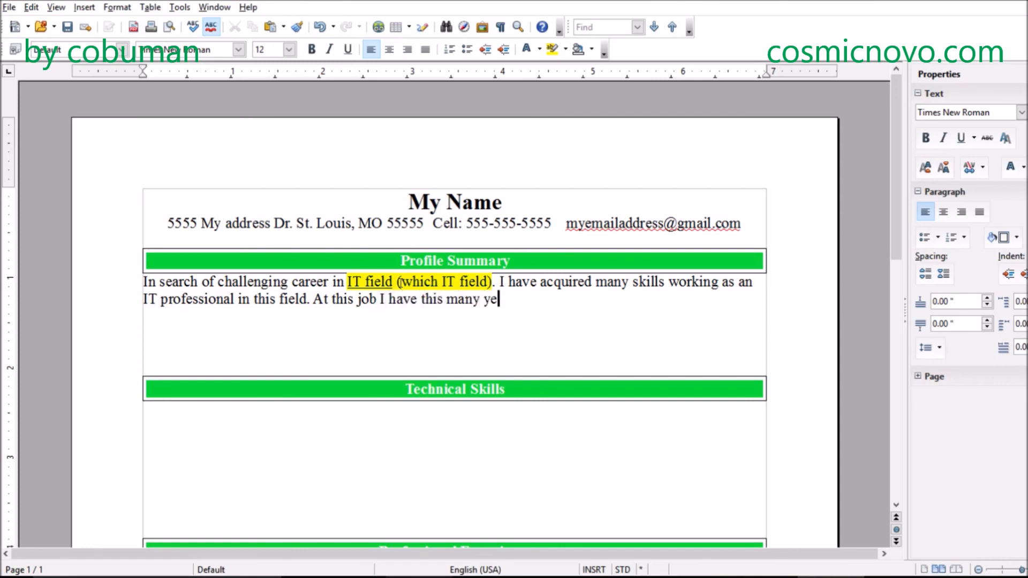
text(ars of experience)
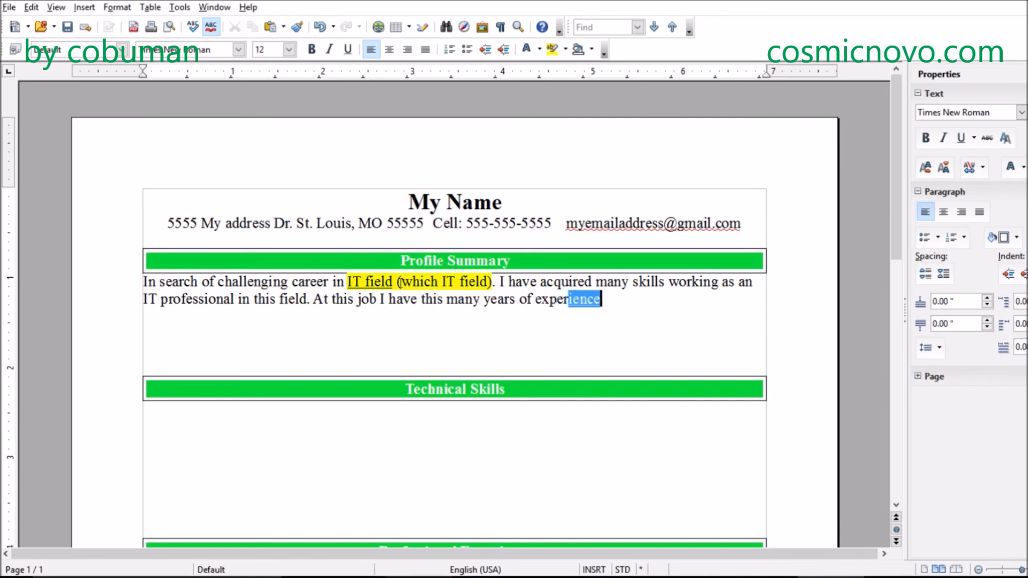
text(.)
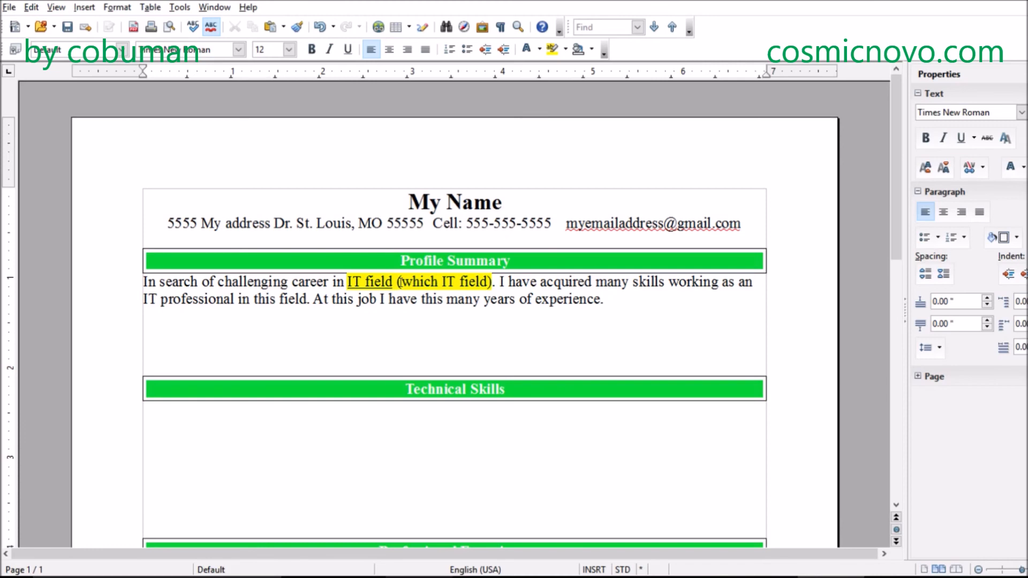
drag(627, 304, 313, 299)
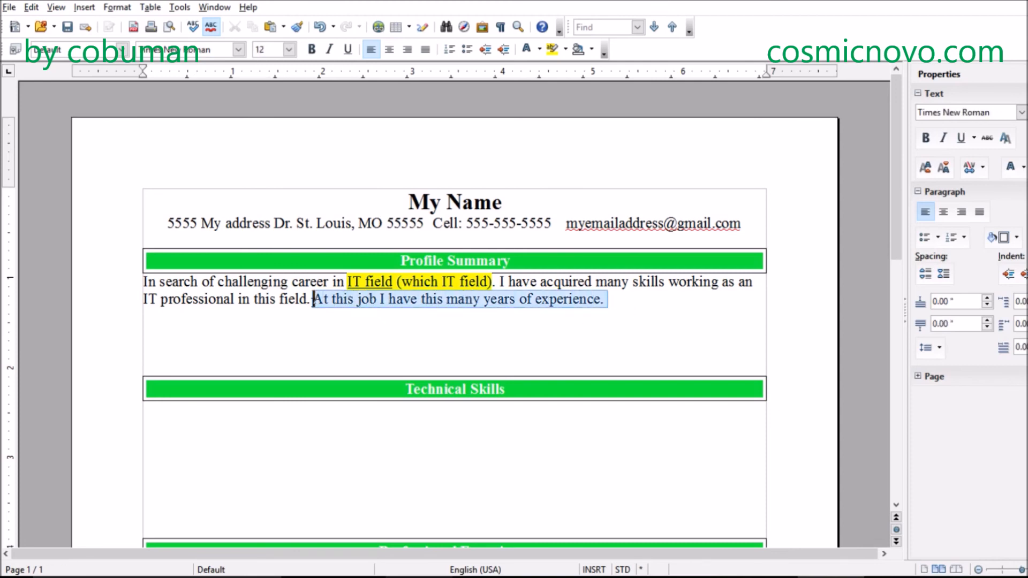
click(398, 301)
click(609, 301)
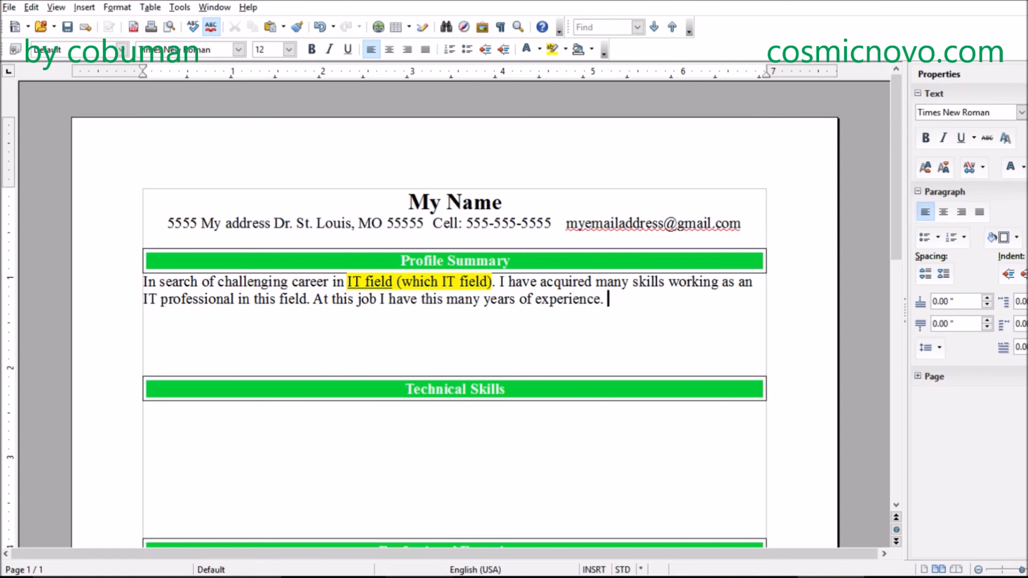
- Begin a further Profile Summary sentence with "My dedication is shown by my ability to adapt", correcting the spelling of "adapt"
text(My dedication i)
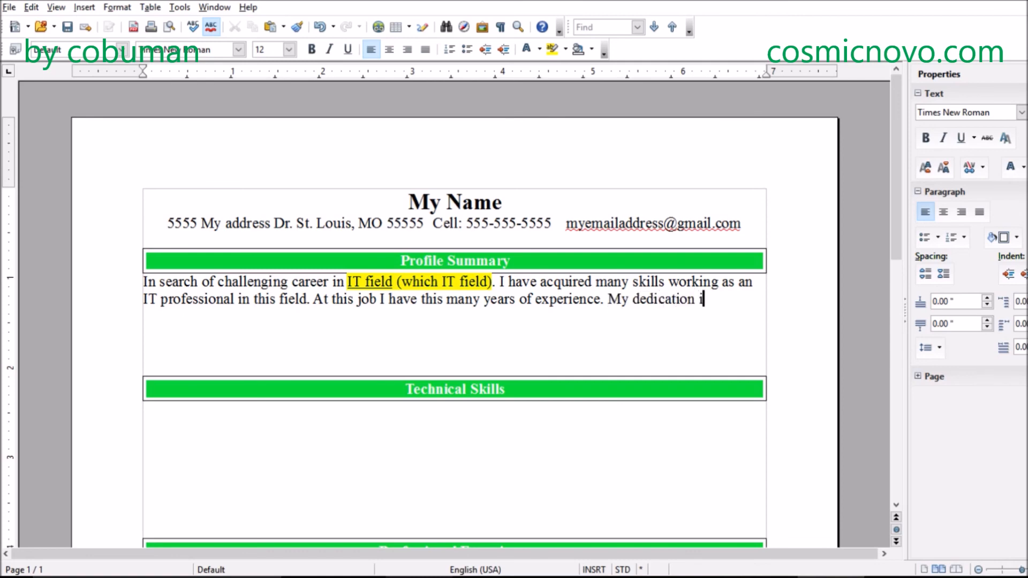
text(s )
text(shown)
text( by )
text(my )
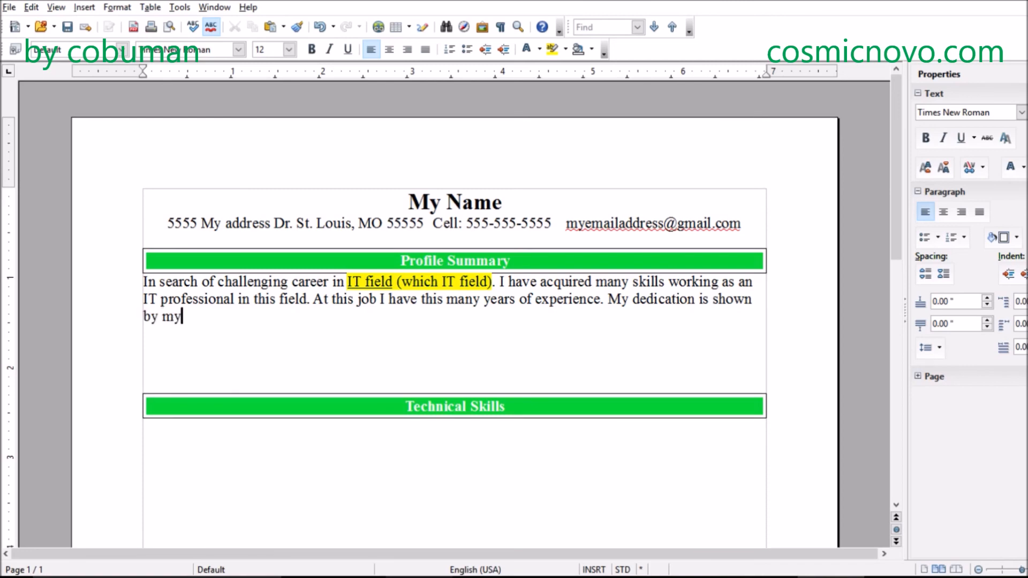
text(ability to addapt)
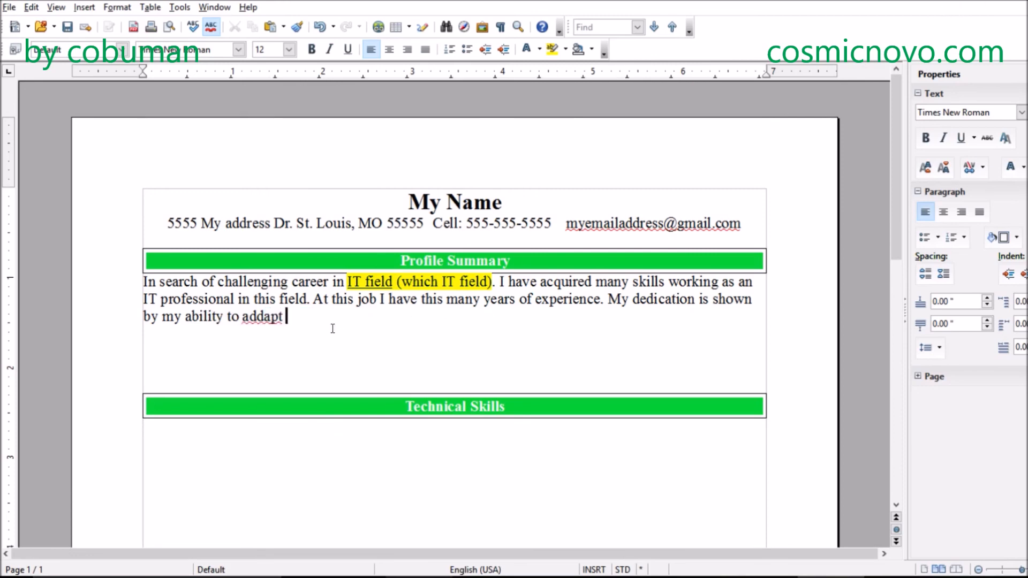
right_click(243, 321)
click(299, 334)
- Continue the dedication sentence with "to different environments within IT and have experienced"
text(to different environments within IT)
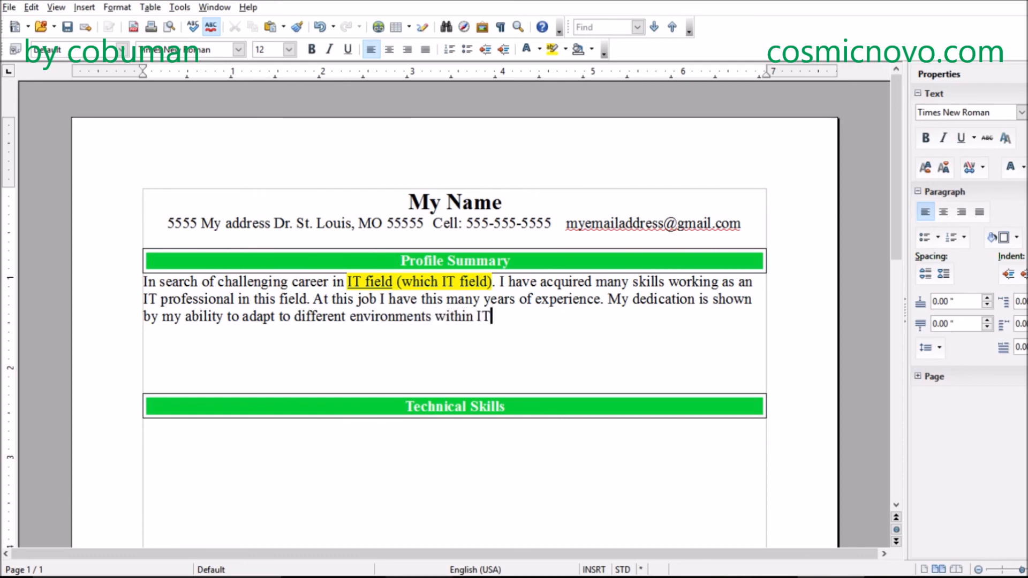
text(and have experi)
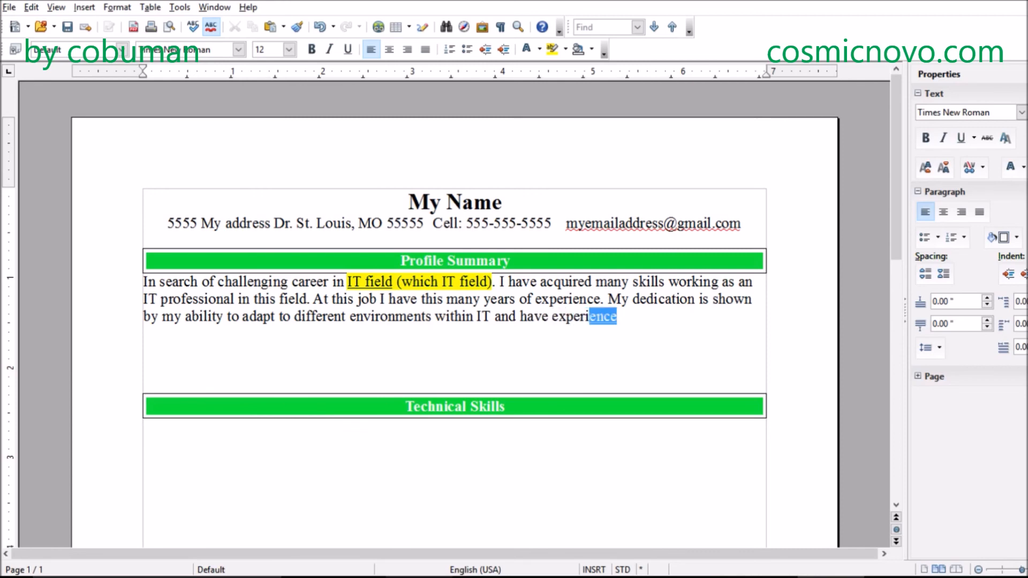
key(Return)
text(d)
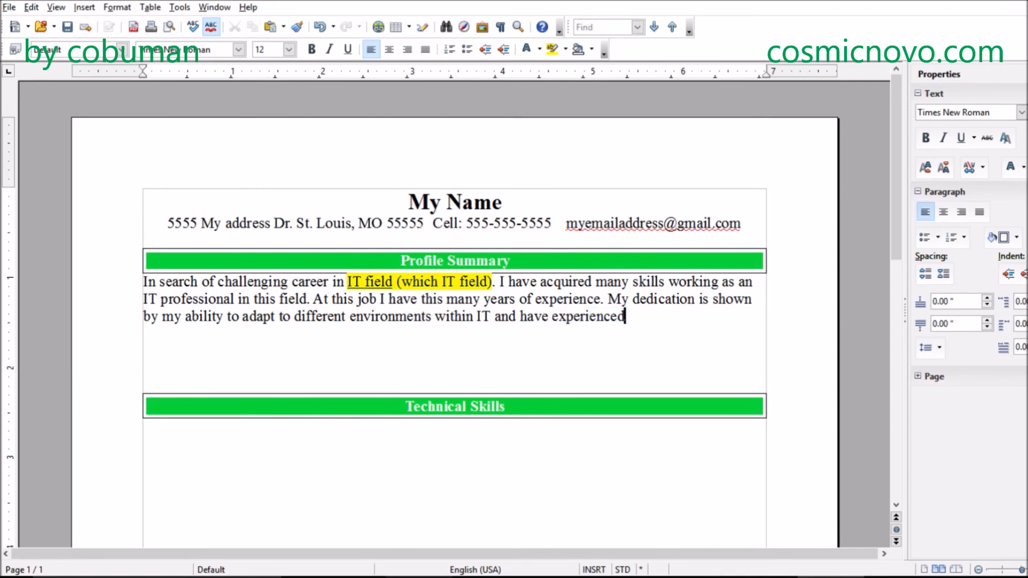
text( various)
text( fields)
- Complete the dedication sentence with "various application training."
key(BackSpace)
key(BackSpace)
key(BackSpace)
key(BackSpace)
key(BackSpace)
key(BackSpace)
key(BackSpace)
text(application )
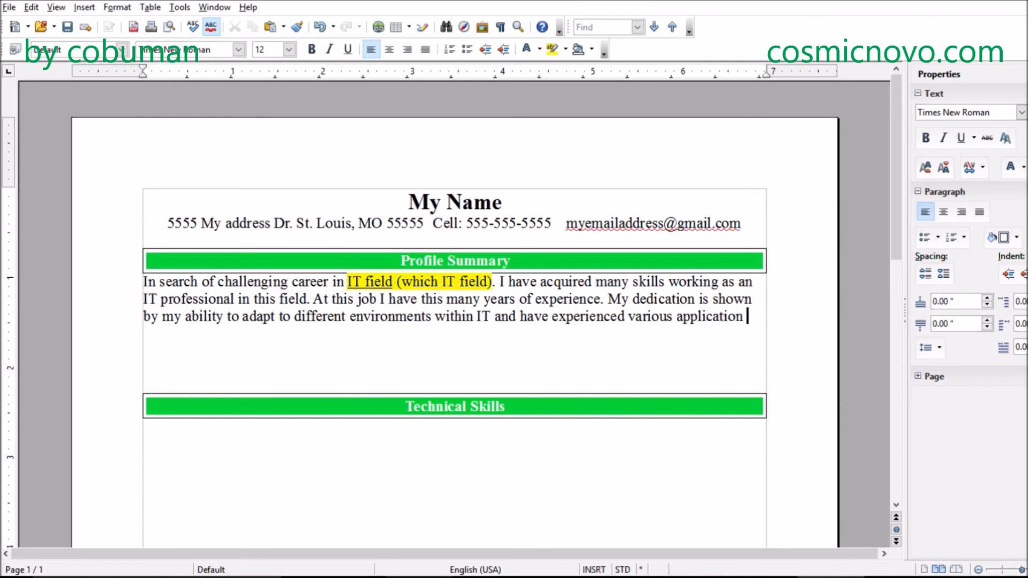
text(trainings)
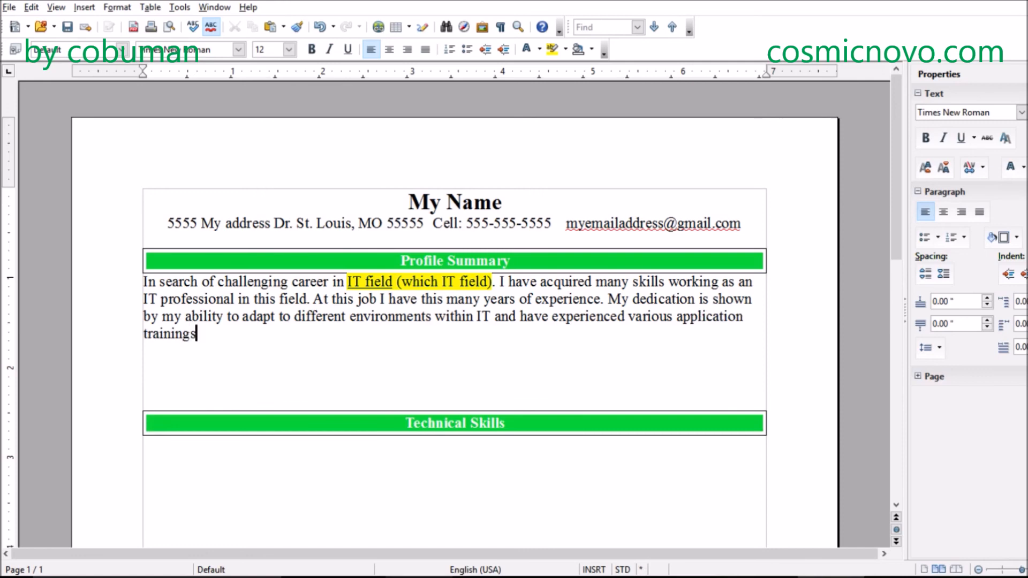
key(BackSpace)
text(.)
- Remove the blank lines between the Profile Summary text and the Technical Skills bar
click(261, 370)
key(BackSpace)
key(BackSpace)
key(Down)
key(Down)
key(BackSpace)
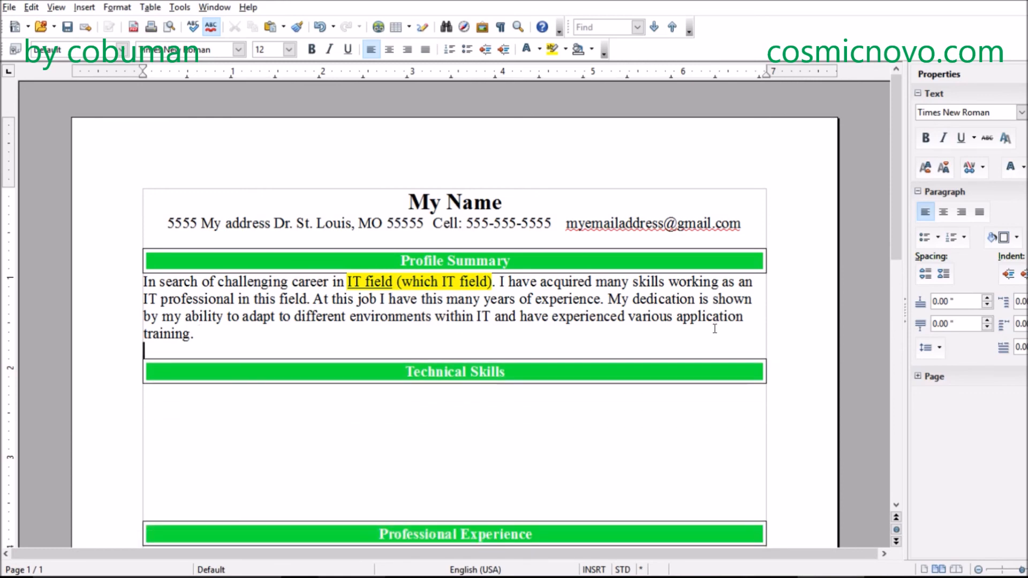
key(BackSpace)
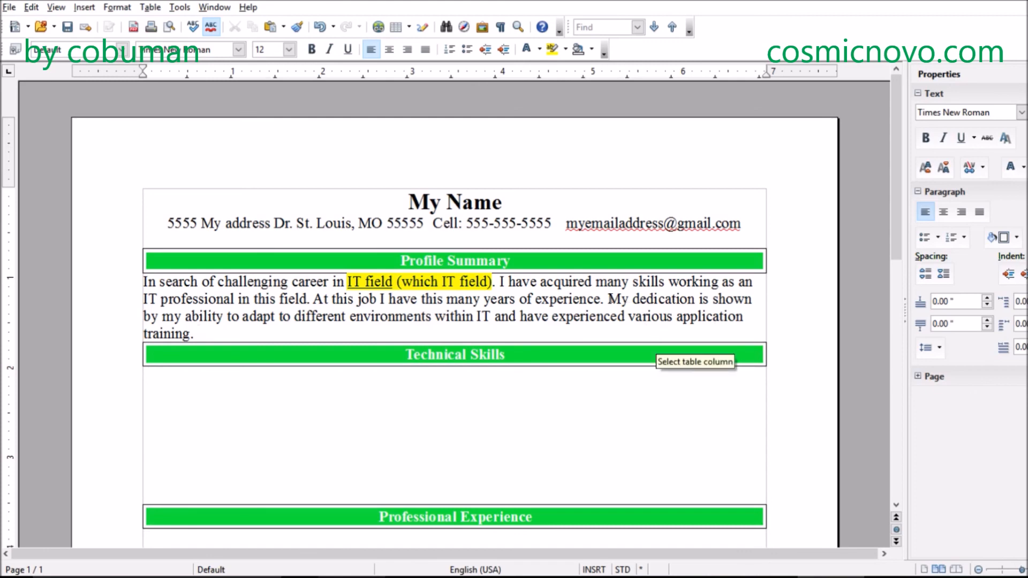
drag(608, 299, 640, 325)
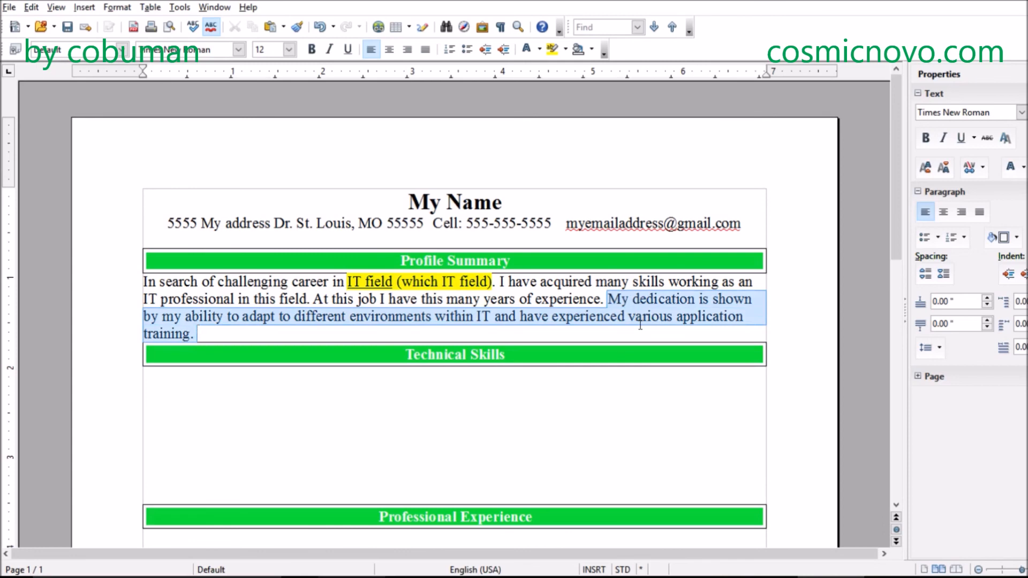
click(636, 331)
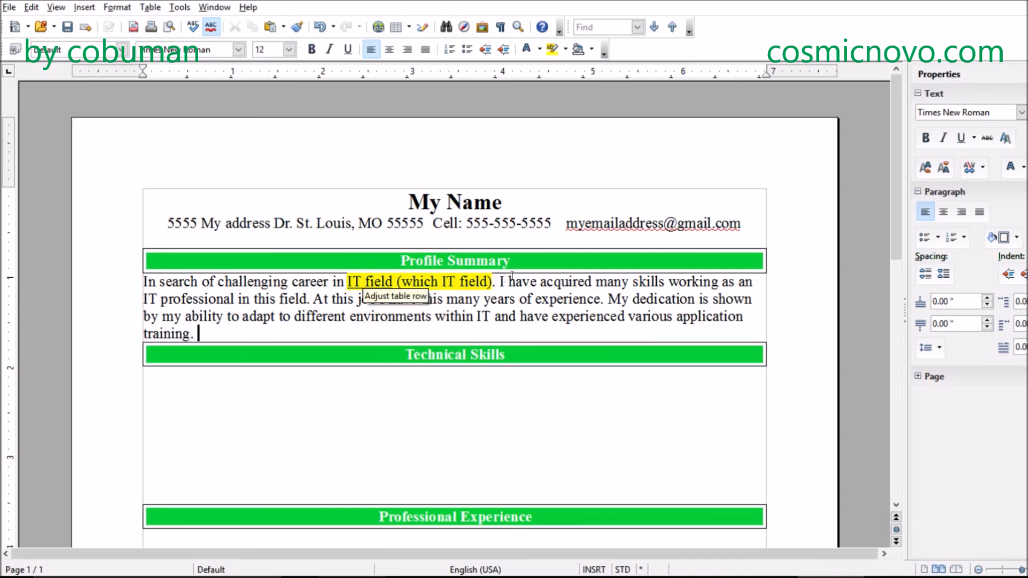
drag(501, 282, 171, 309)
click(171, 317)
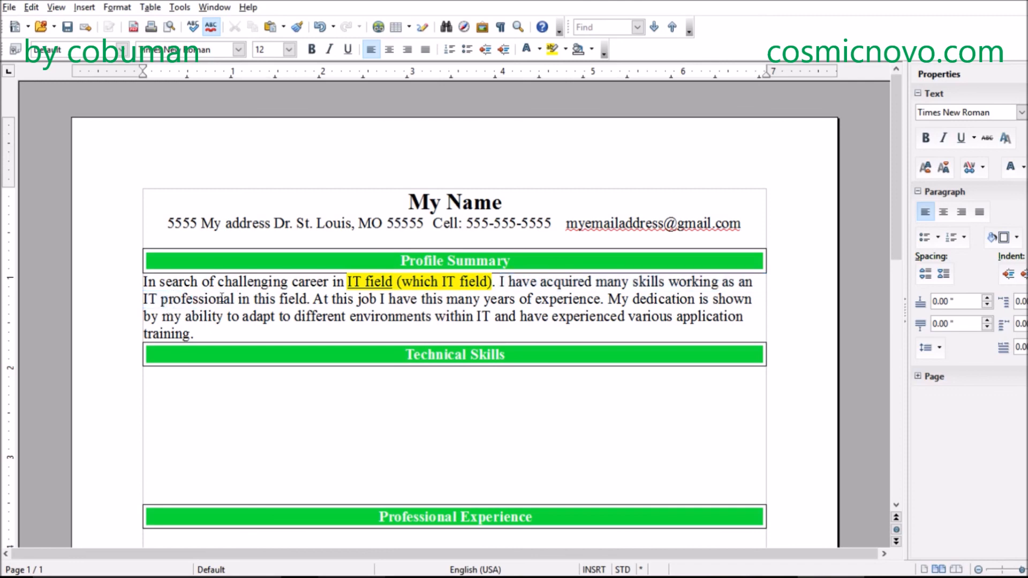
- Highlight the words "IT professional" in the Profile Summary with the current yellow highlighting color
drag(237, 299, 140, 298)
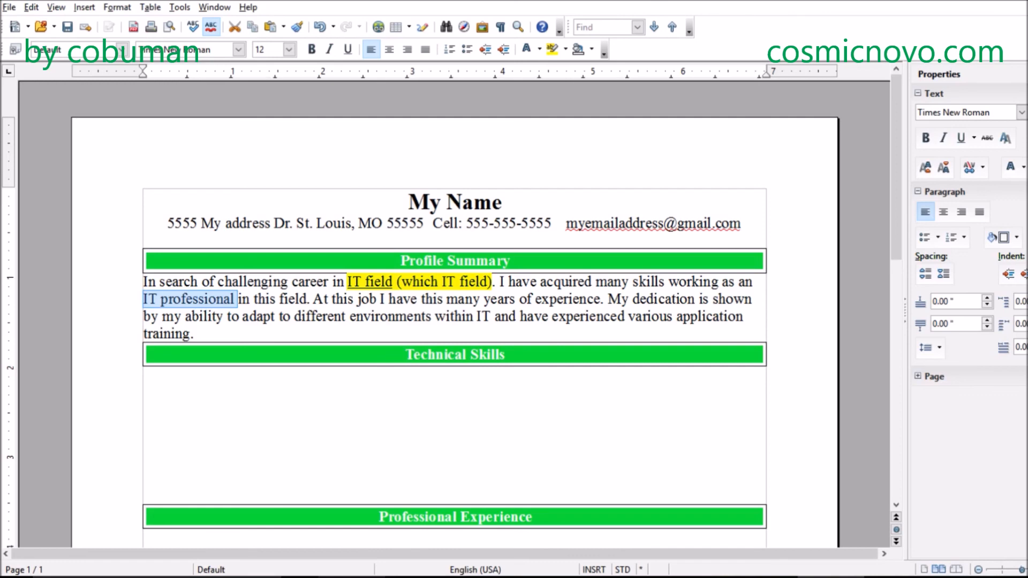
click(552, 49)
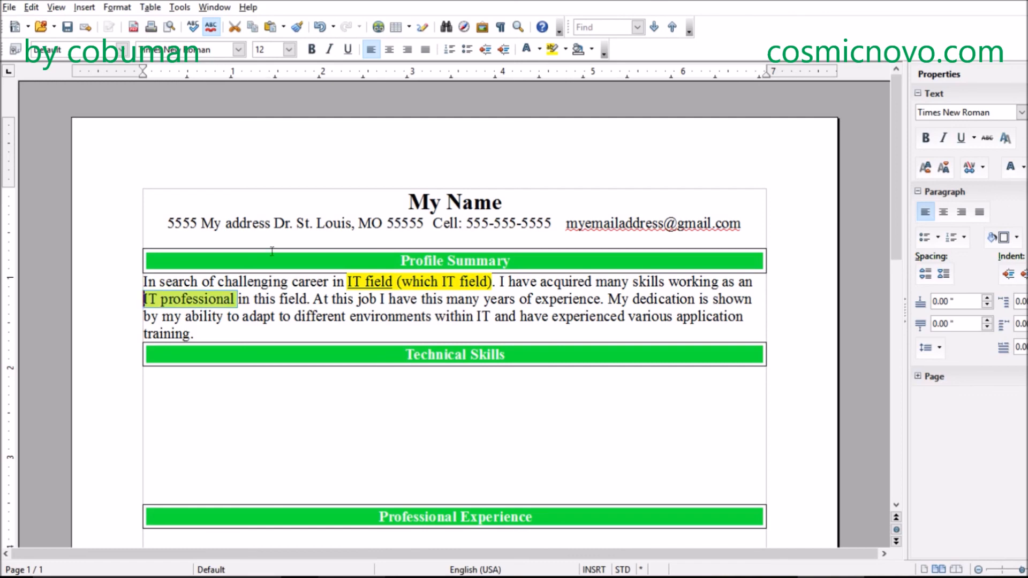
- Add the highlighted placeholder "(position)" right after "IT professional" in the Profile Summary
click(237, 299)
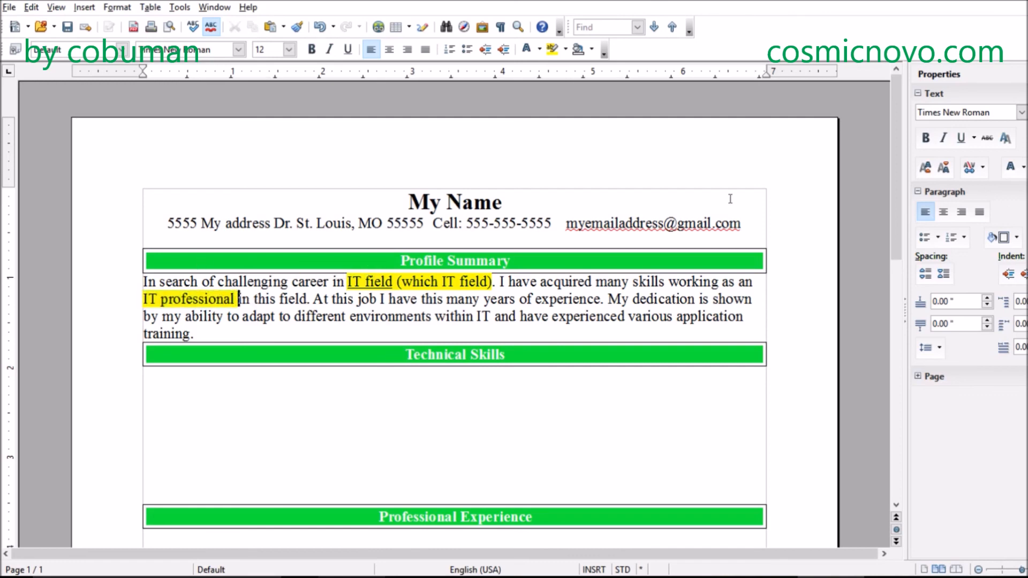
key(Left)
text((name)
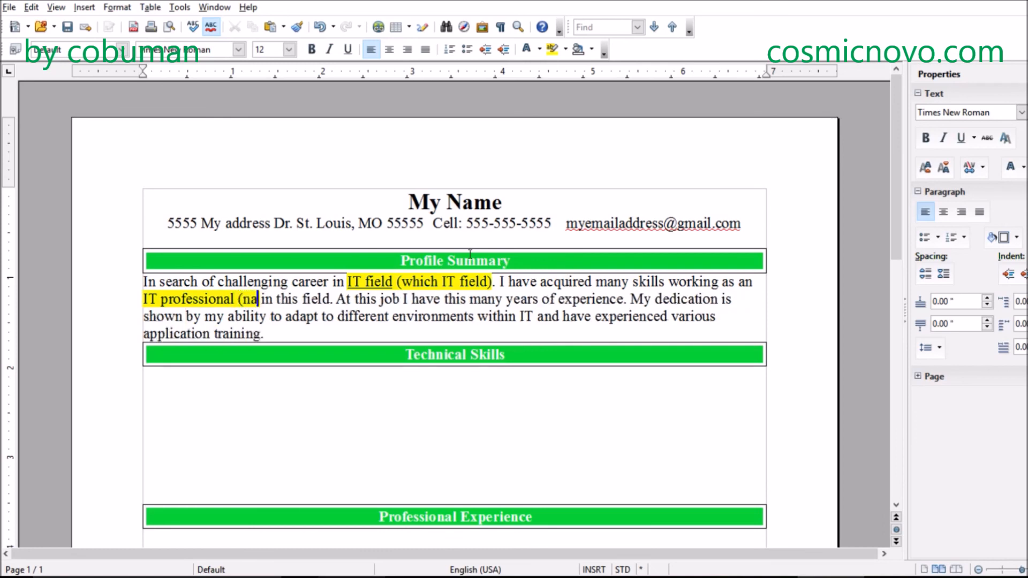
key(BackSpace)
key(BackSpace)
key(BackSpace)
key(BackSpace)
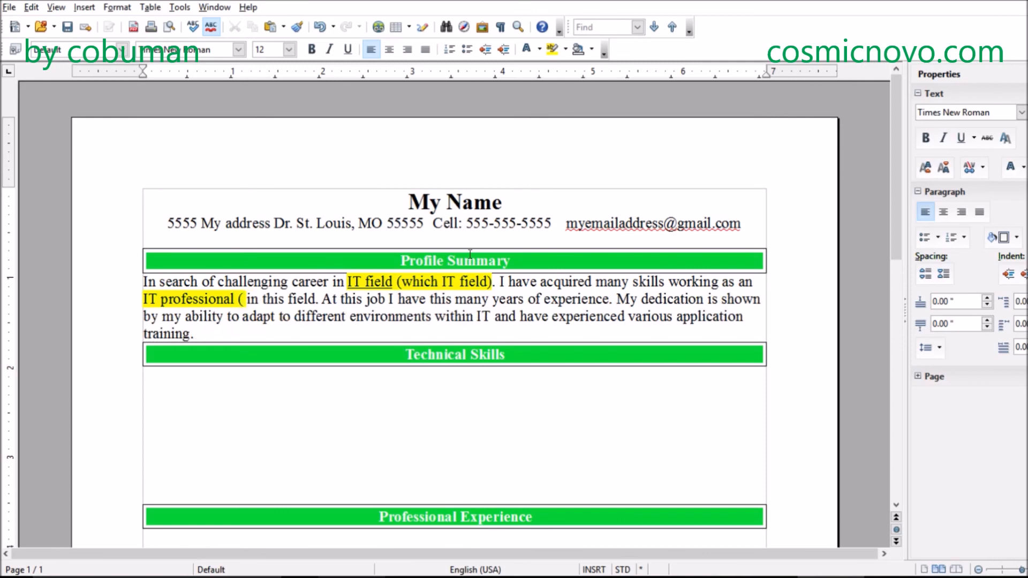
text(position)
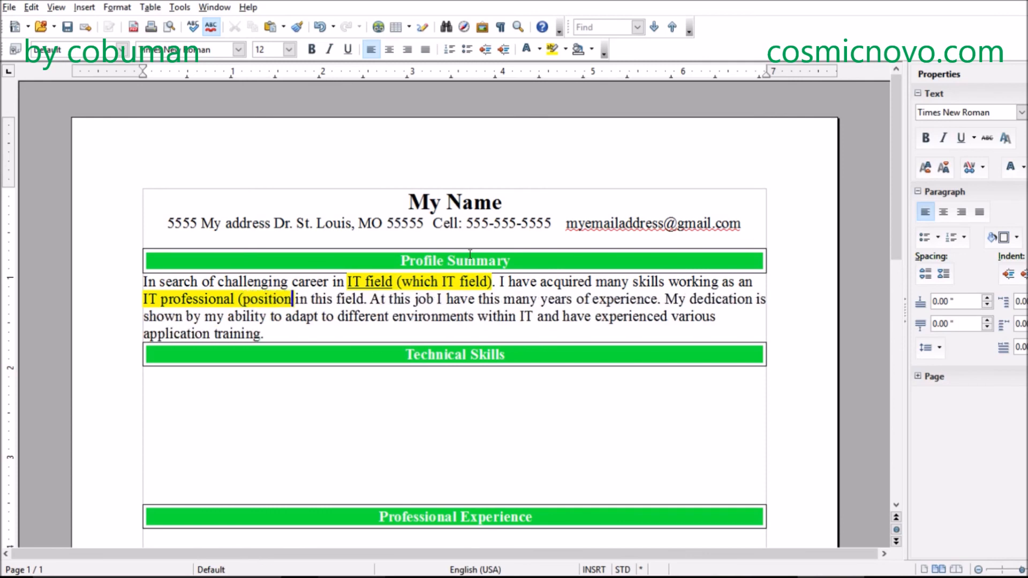
text())
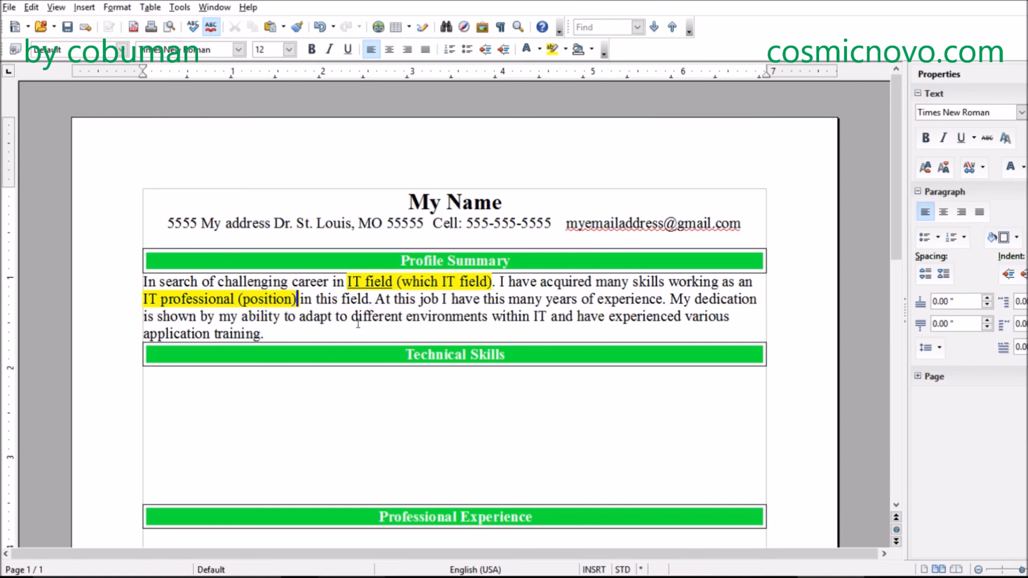
- Insert the placeholder "(which job)" after "At this job" in the Profile Summary, keeping a space before "I have"
click(316, 299)
text((which j)
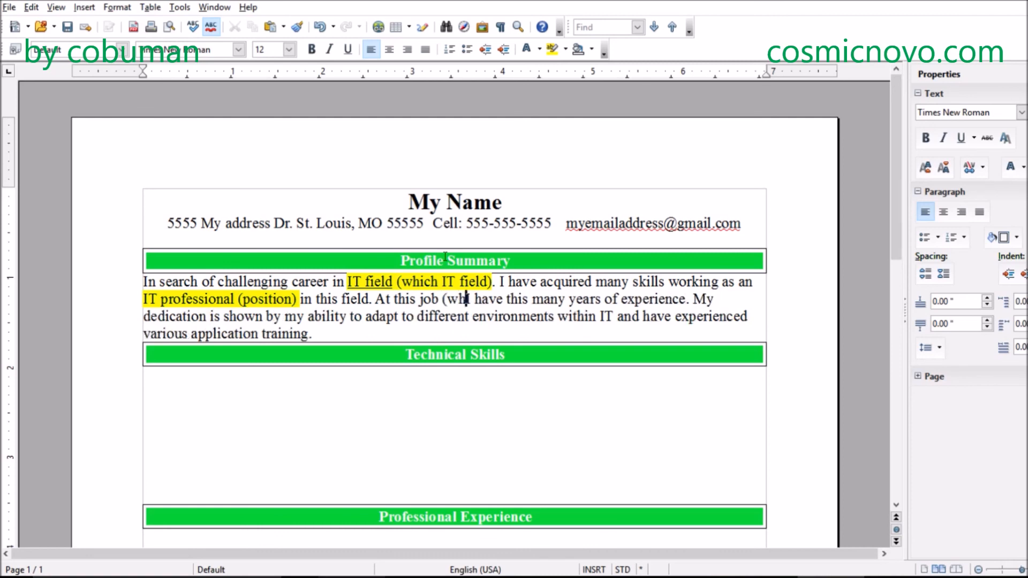
text(ob)
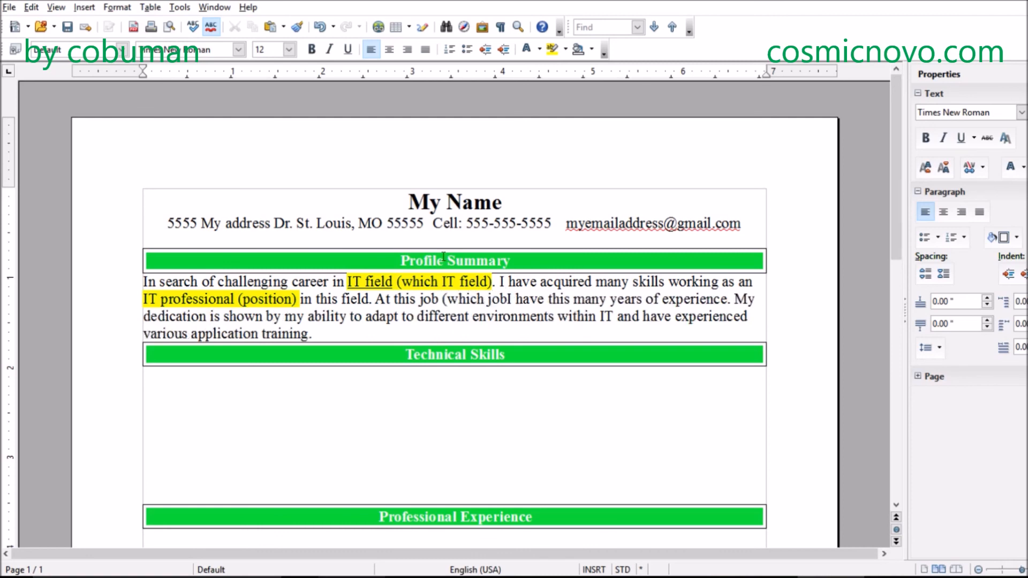
text() I)
key(Down)
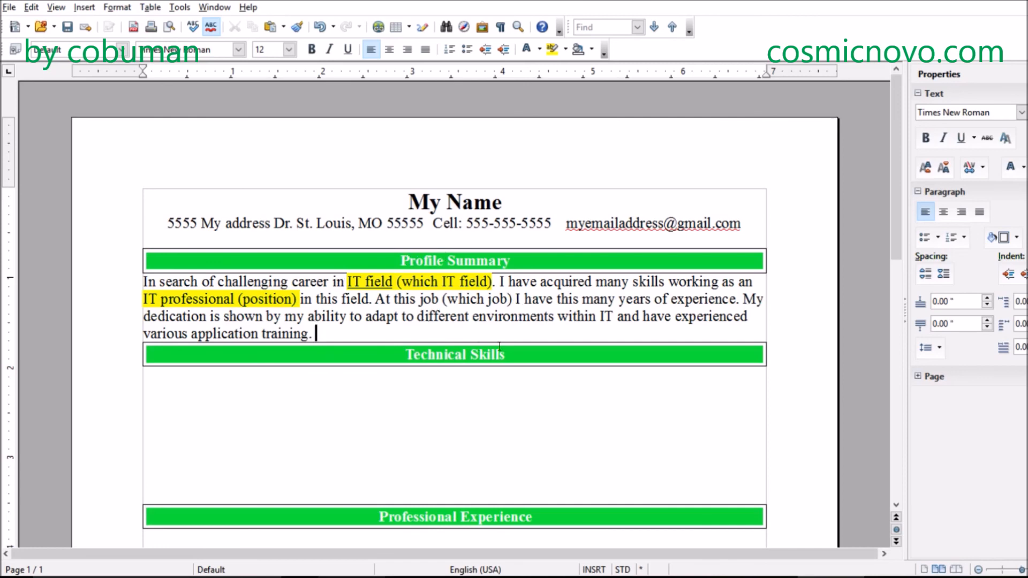
- Place the text cursor on the first blank line directly below the Technical Skills bar
click(437, 390)
click(251, 374)
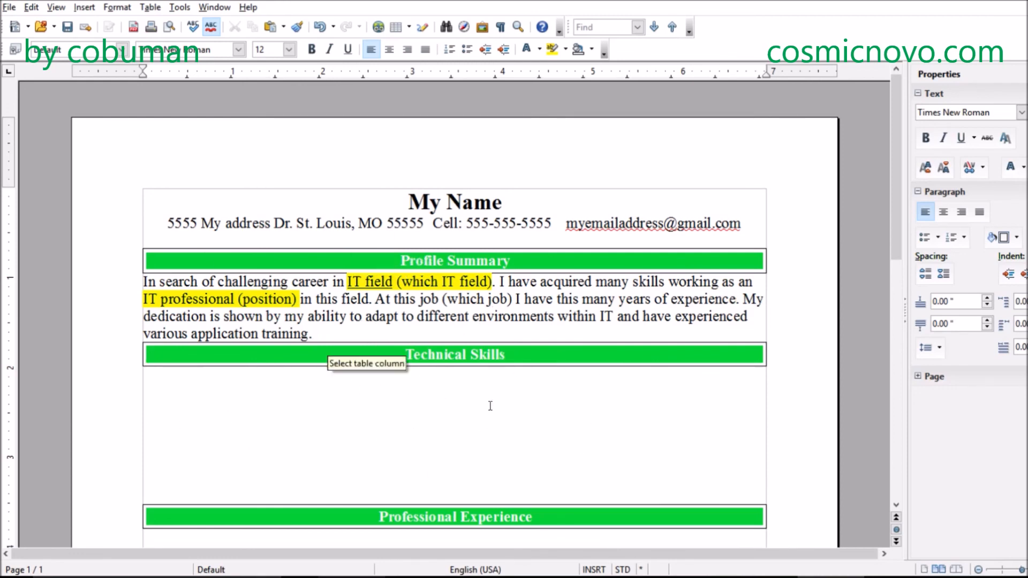
scroll(489, 406, down, 1)
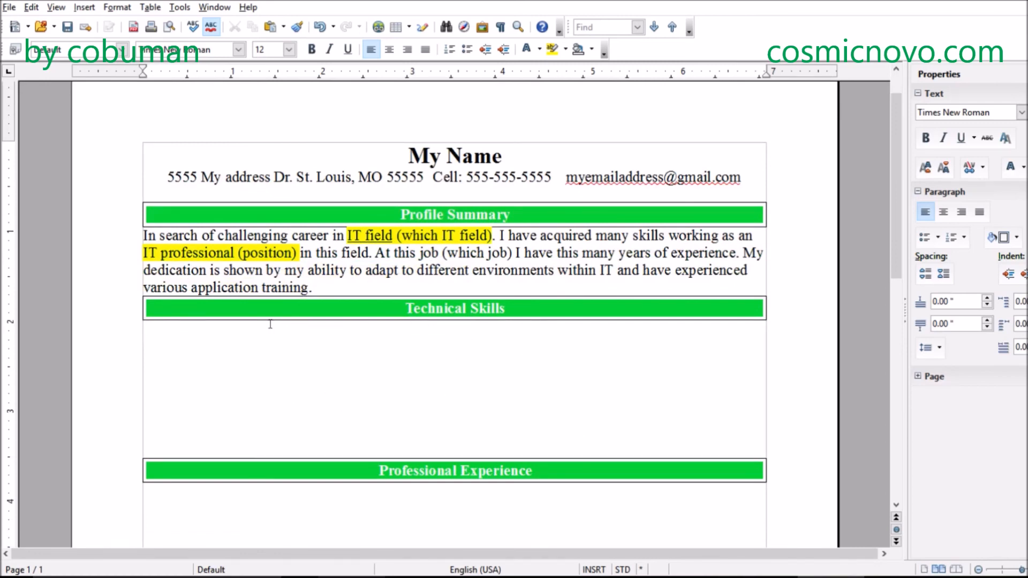
click(341, 287)
click(319, 357)
click(315, 345)
click(309, 333)
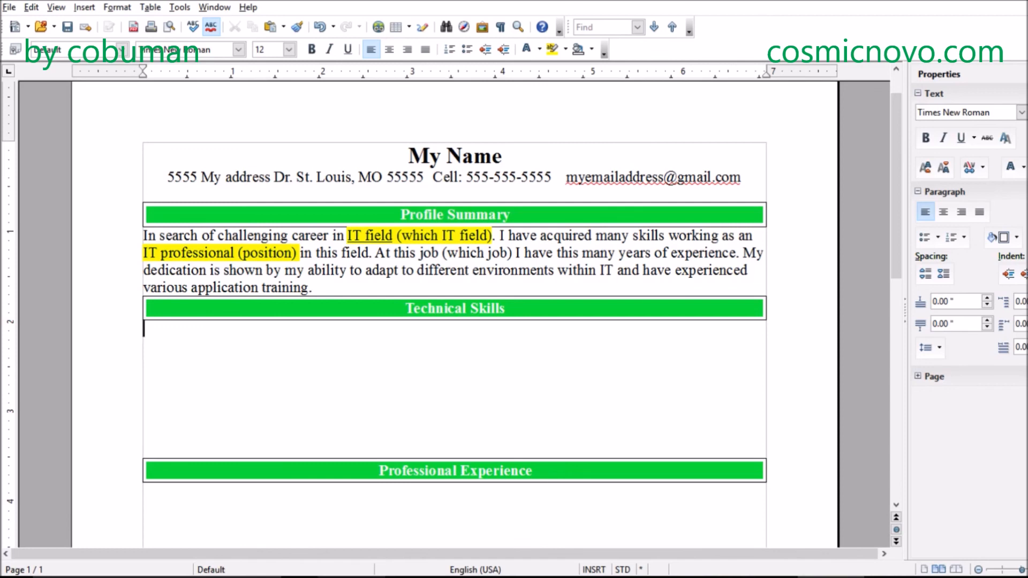
- Add the subheading "Operating Systems" directly below the Technical Skills bar and format it bold and italic
text(Operating Systems)
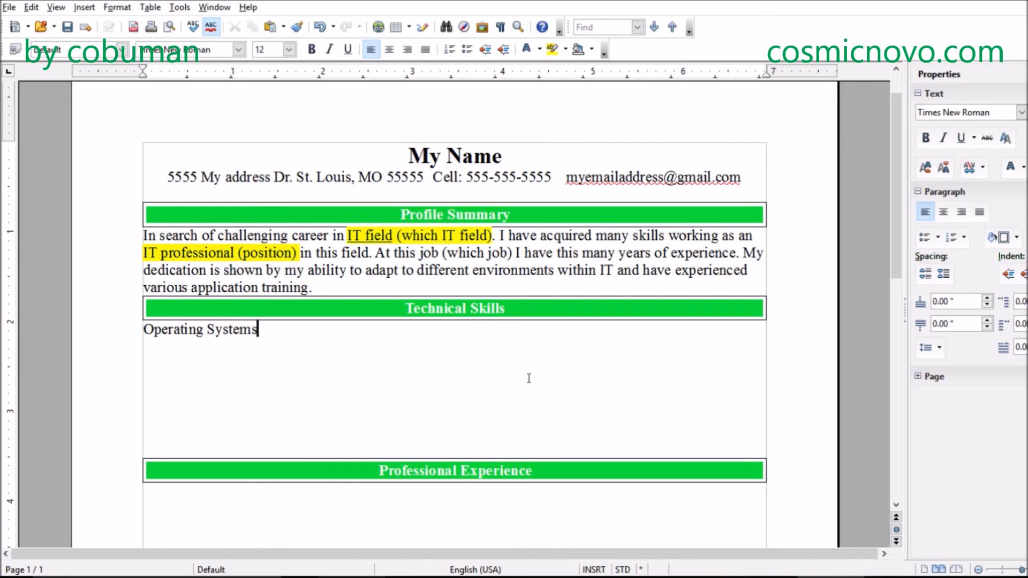
drag(268, 339, 129, 329)
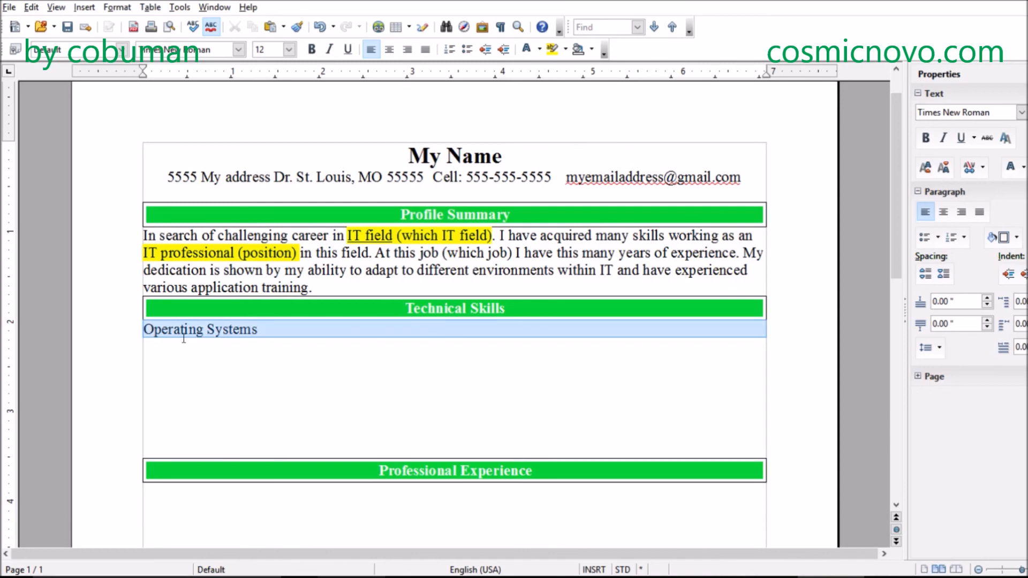
click(312, 49)
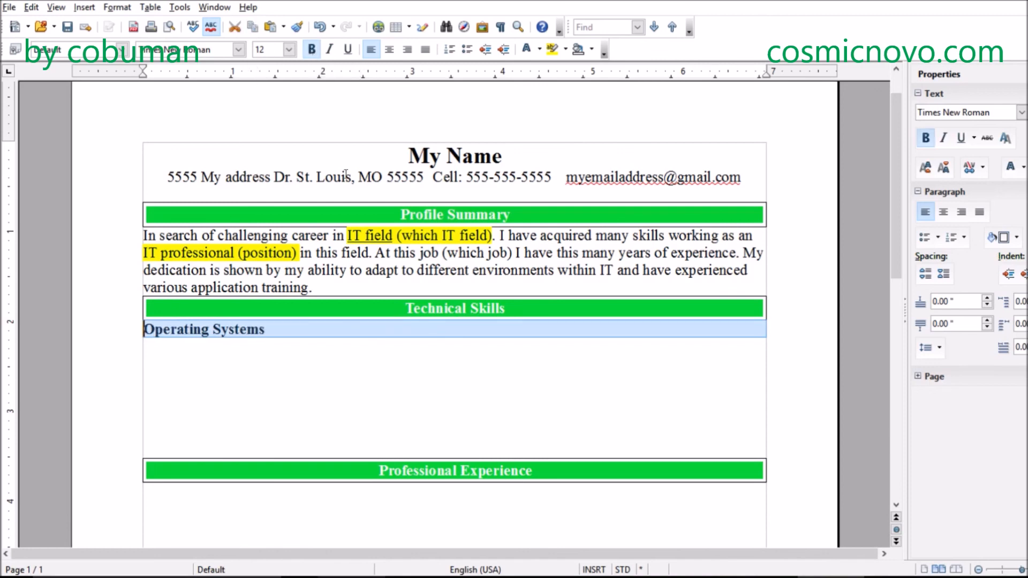
click(296, 332)
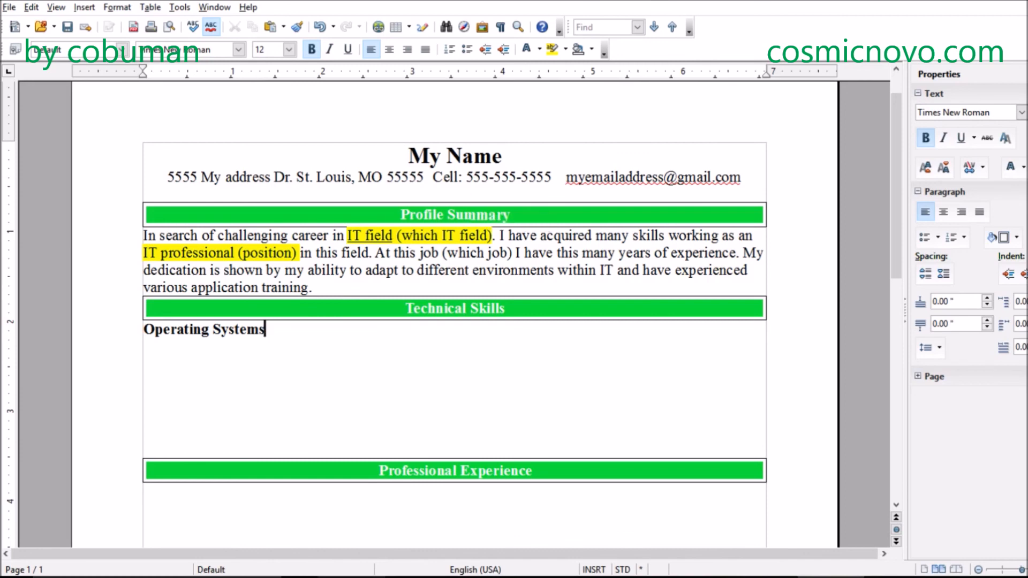
drag(267, 329, 131, 330)
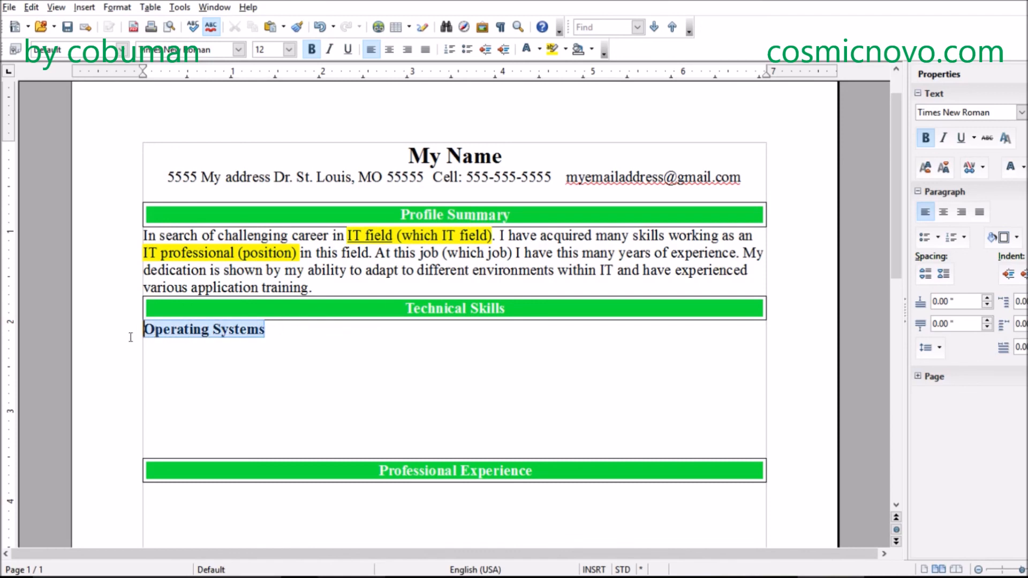
click(332, 50)
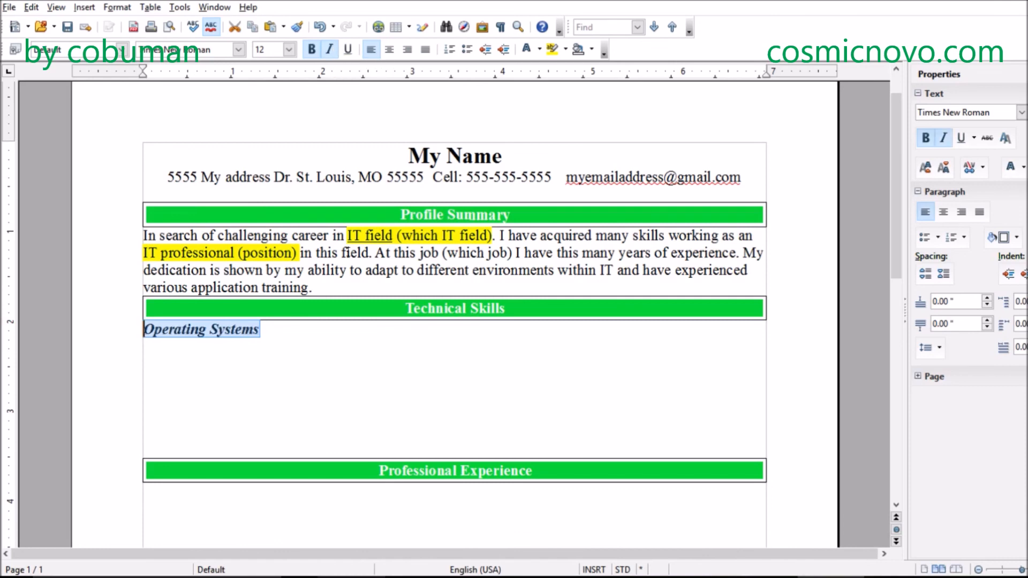
click(319, 333)
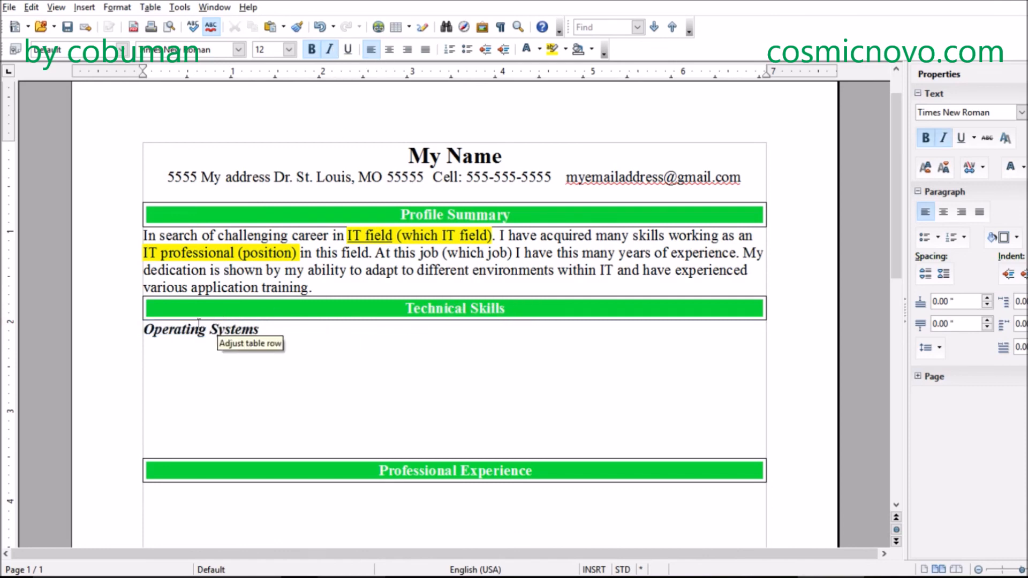
- Start an indented line without bold or italic under Operating Systems and enter "Win 95, Win 98, Win NT, Win 2000"
key(Return)
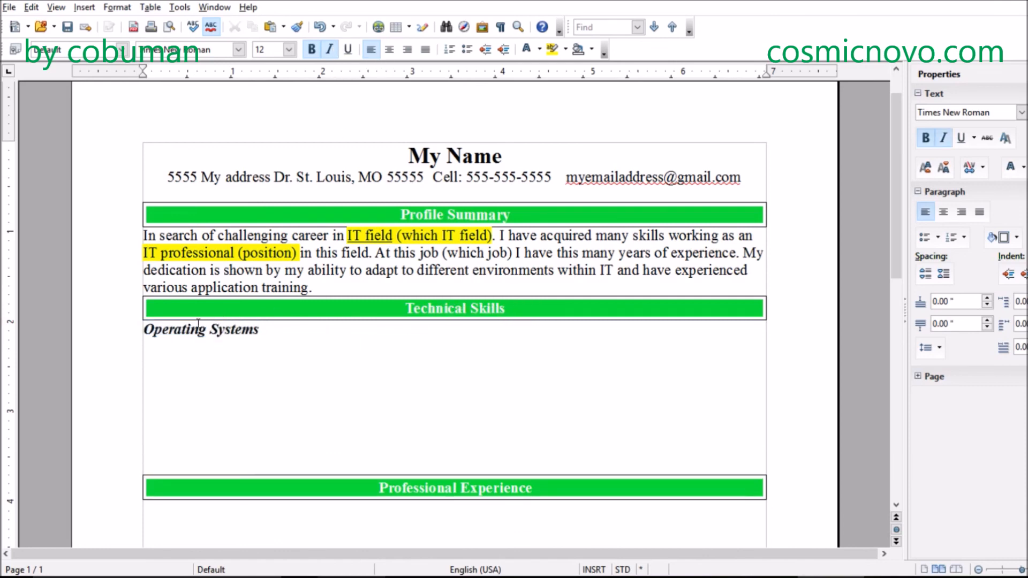
key(Tab)
click(312, 50)
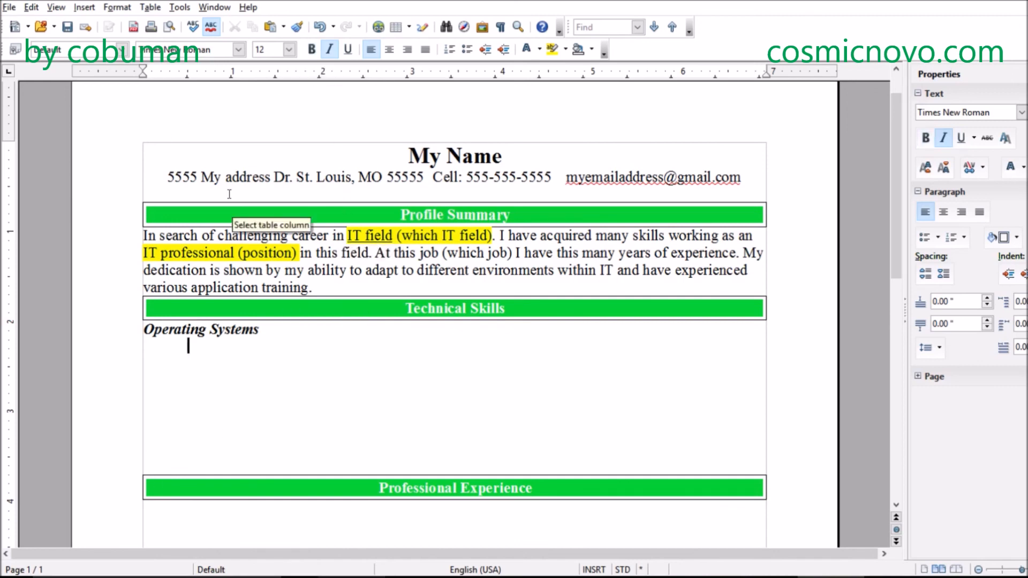
click(329, 50)
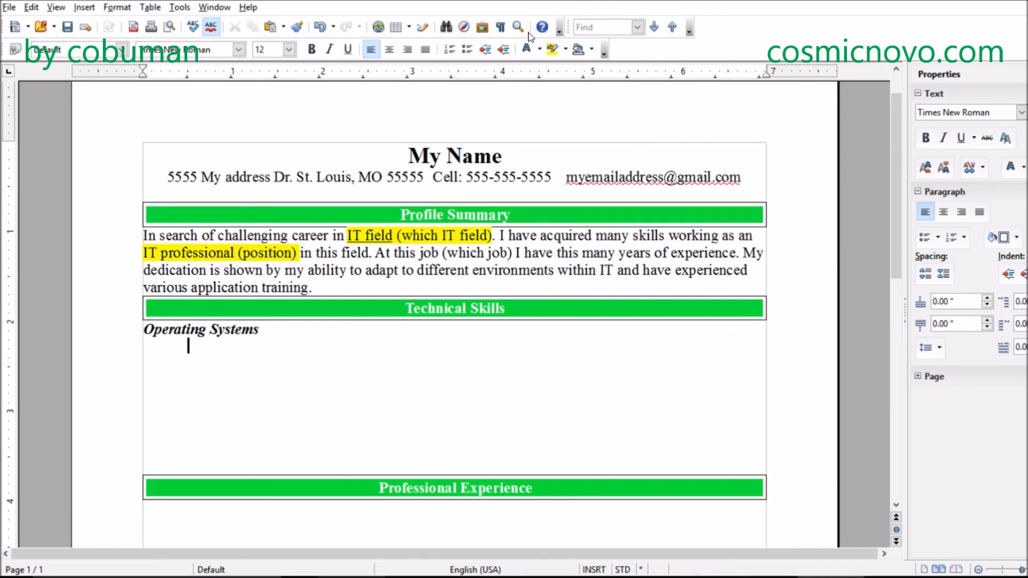
text(Win 95, Win 98)
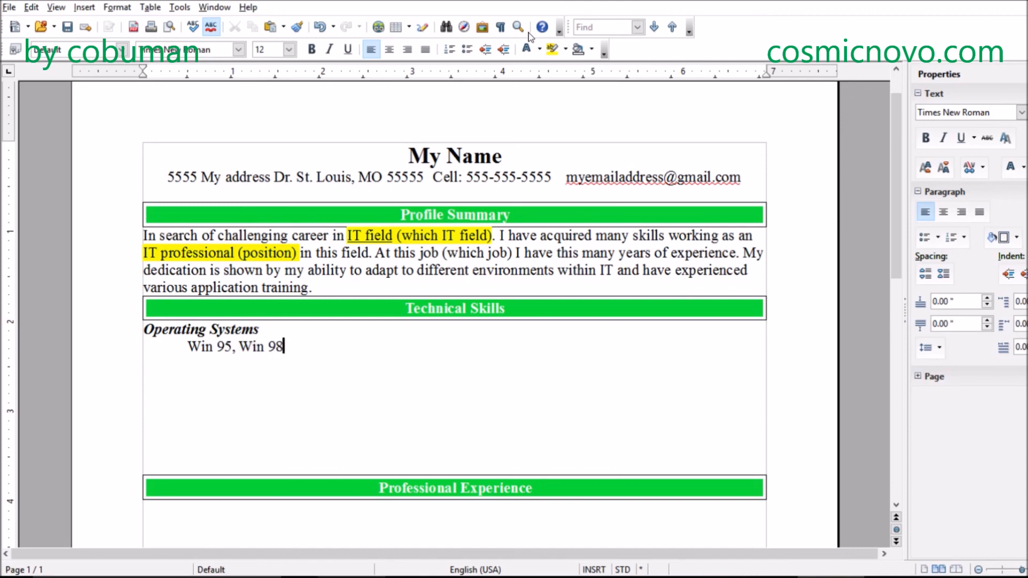
text(, Win NT, Win)
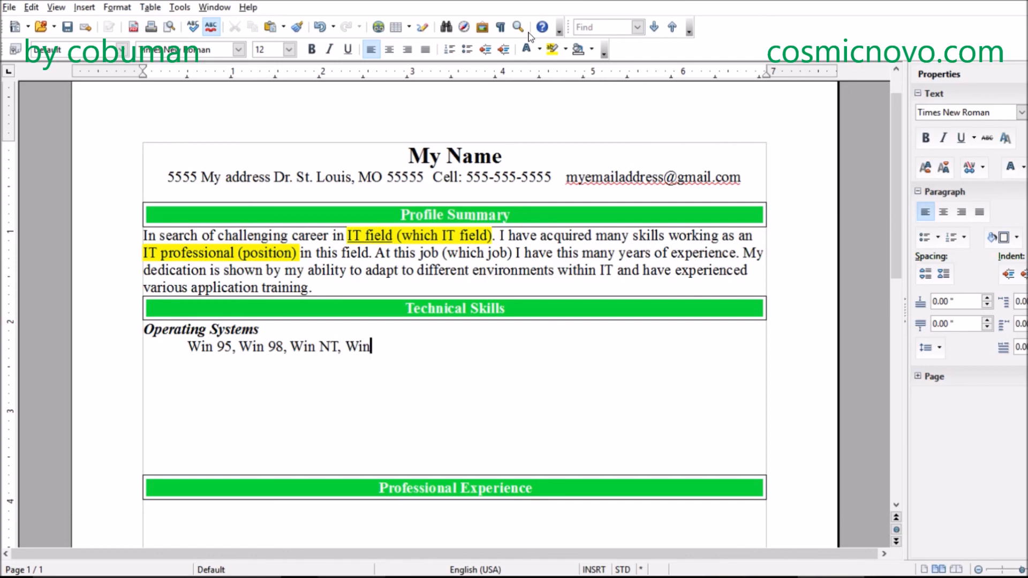
text( 2000)
- Shorten the operating systems list to "Win 95, 98, NT, 2000" by removing the repeated "Win" entries
key(Left)
key(Left)
key(Left)
key(Left)
key(BackSpace)
key(BackSpace)
key(BackSpace)
key(BackSpace)
key(BackSpace)
key(BackSpace)
key(BackSpace)
key(BackSpace)
key(BackSpace)
key(BackSpace)
key(BackSpace)
key(BackSpace)
key(BackSpace)
key(BackSpace)
key(BackSpace)
key(BackSpace)
key(BackSpace)
key(BackSpace)
key(BackSpace)
key(BackSpace)
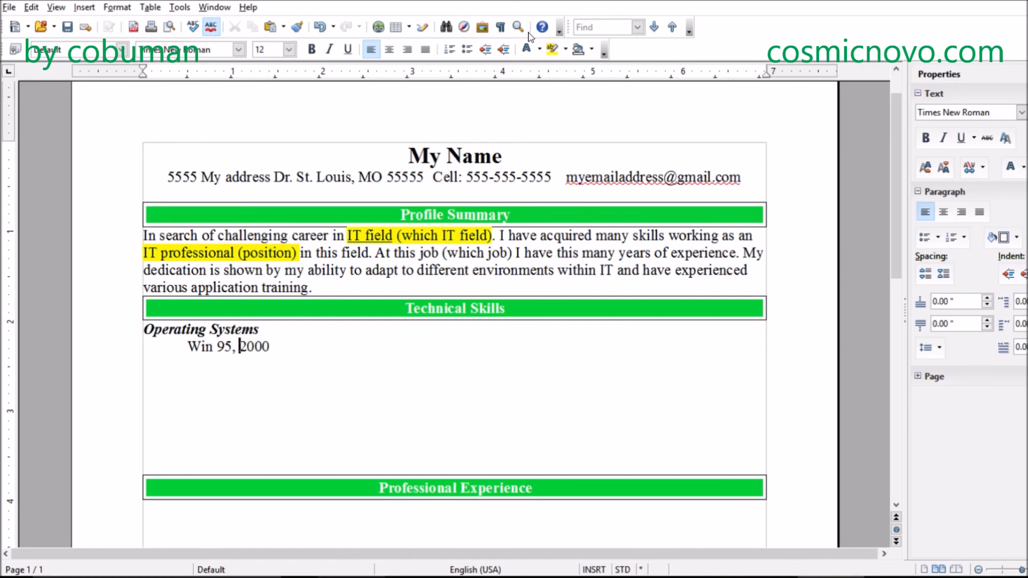
text(98, NT,)
key(Right)
key(Right)
key(Right)
key(Right)
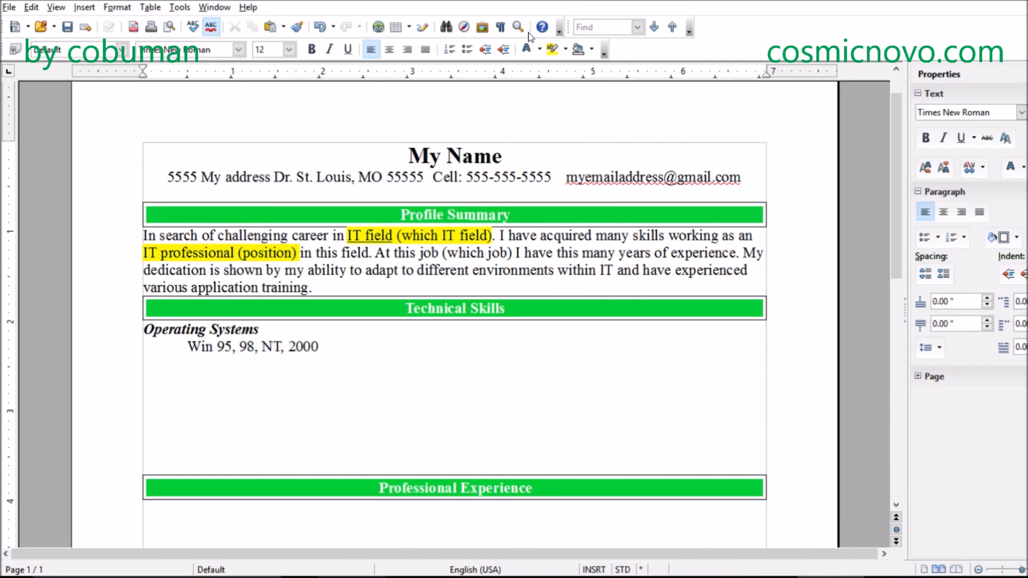
- Append "XP" and "Linux" to the operating systems list, separated by commas
text(, XP)
key(BackSpace)
text(Lin)
key(BackSpace)
key(BackSpace)
text(i)
key(BackSpace)
text(inux, Server)
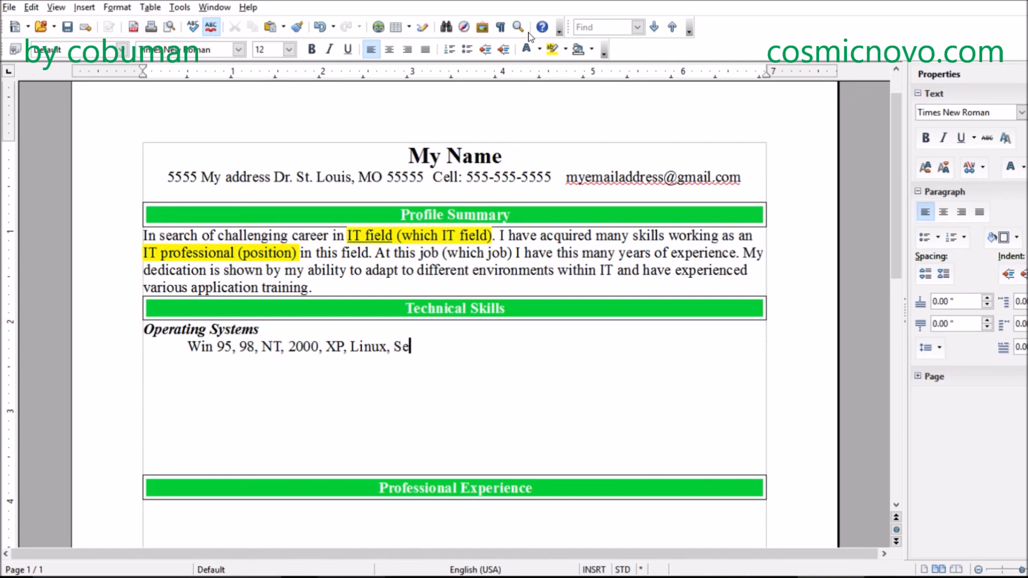
- Finish the operating systems list with ", Windows Server 2003 though 2008."
key(BackSpace)
key(BackSpace)
key(BackSpace)
key(BackSpace)
key(BackSpace)
key(BackSpace)
text(Windwos)
key(BackSpace)
key(BackSpace)
key(BackSpace)
key(BackSpace)
key(BackSpace)
text(dows )
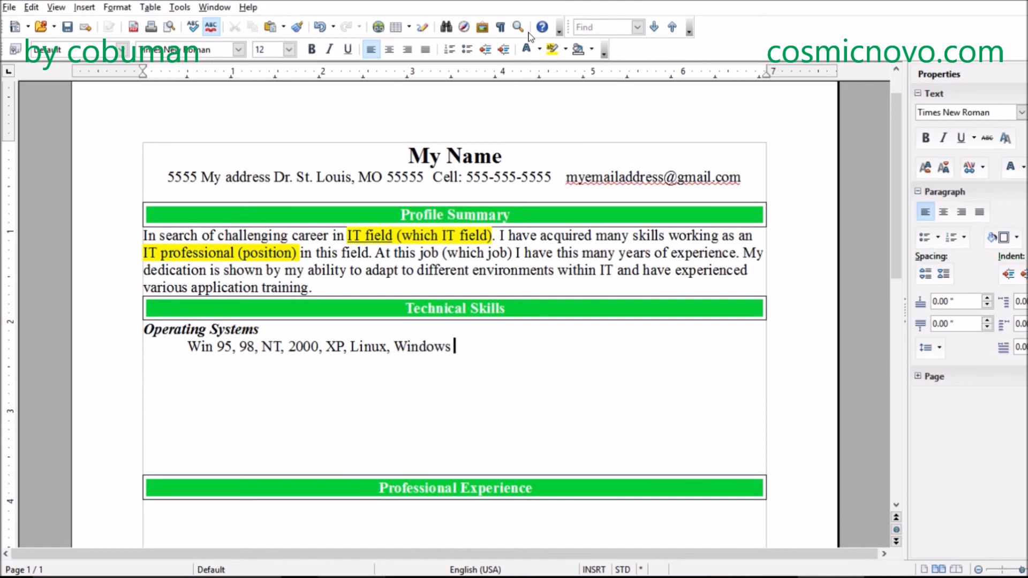
text(Server 2003 th)
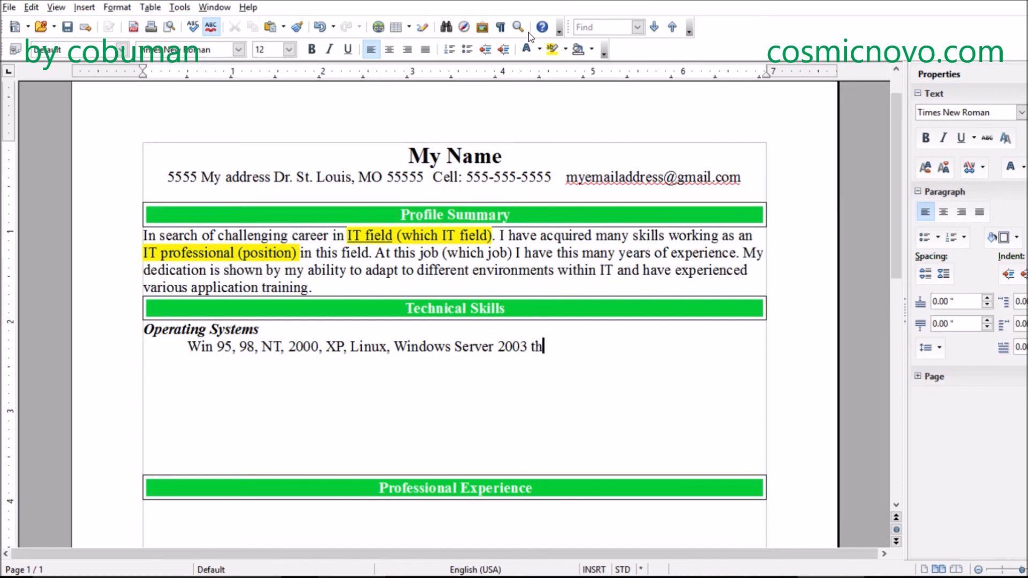
text(ough 2008.)
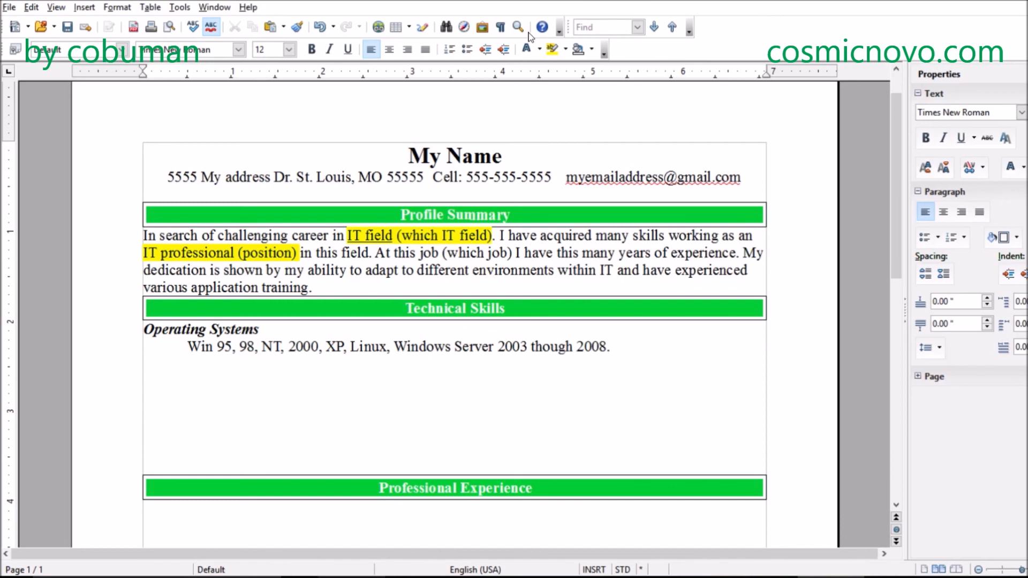
- Add the subheading "Software" on a new line below the operating systems list and format it bold and italic
key(Return)
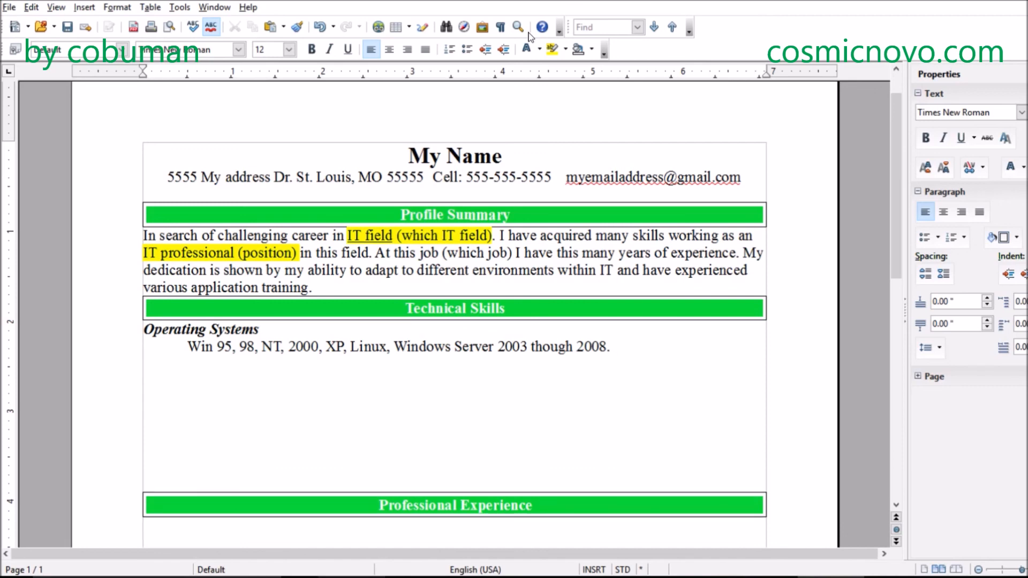
key(ctrl+b)
key(ctrl+b)
text(Software)
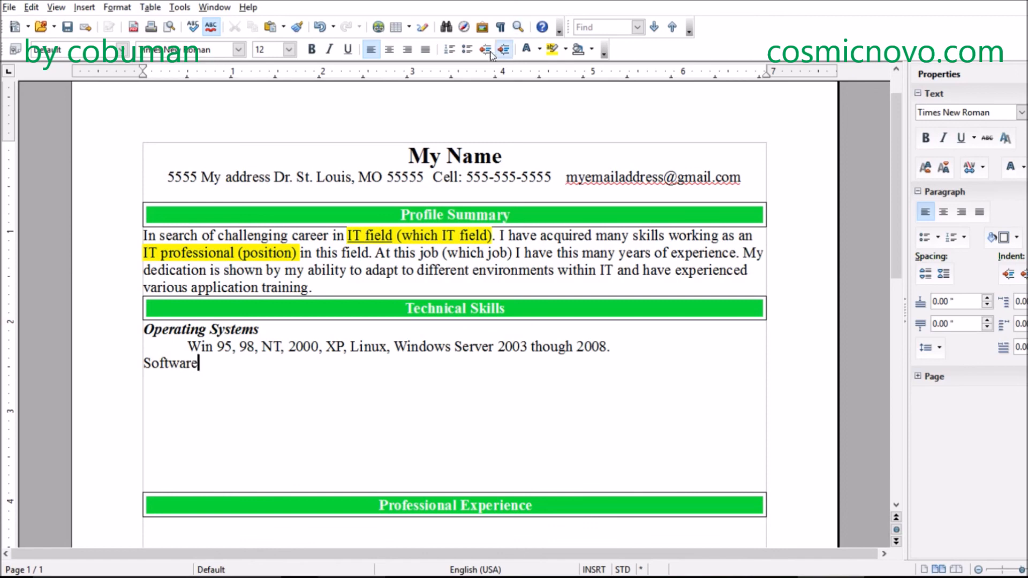
drag(199, 365, 144, 364)
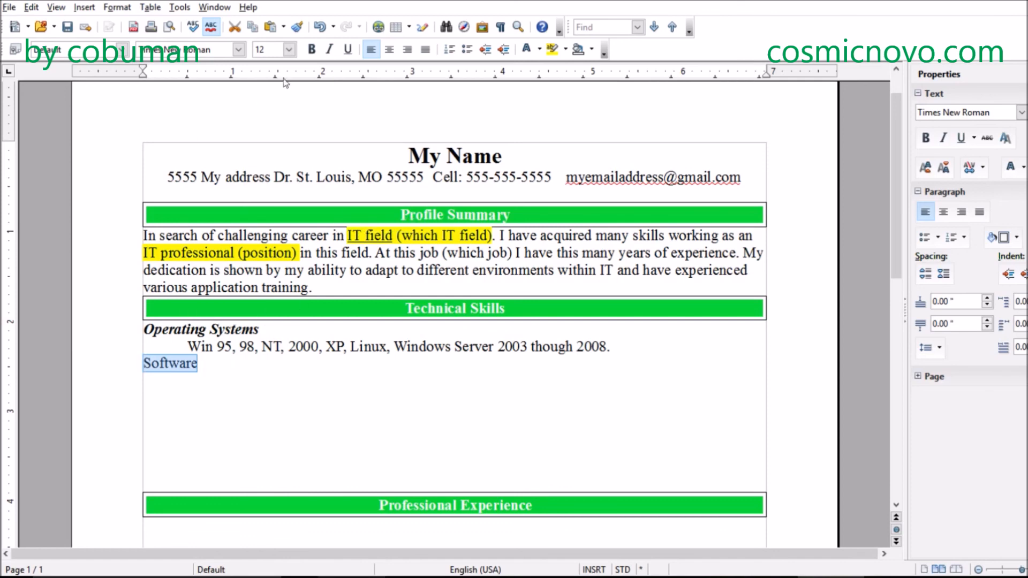
click(311, 49)
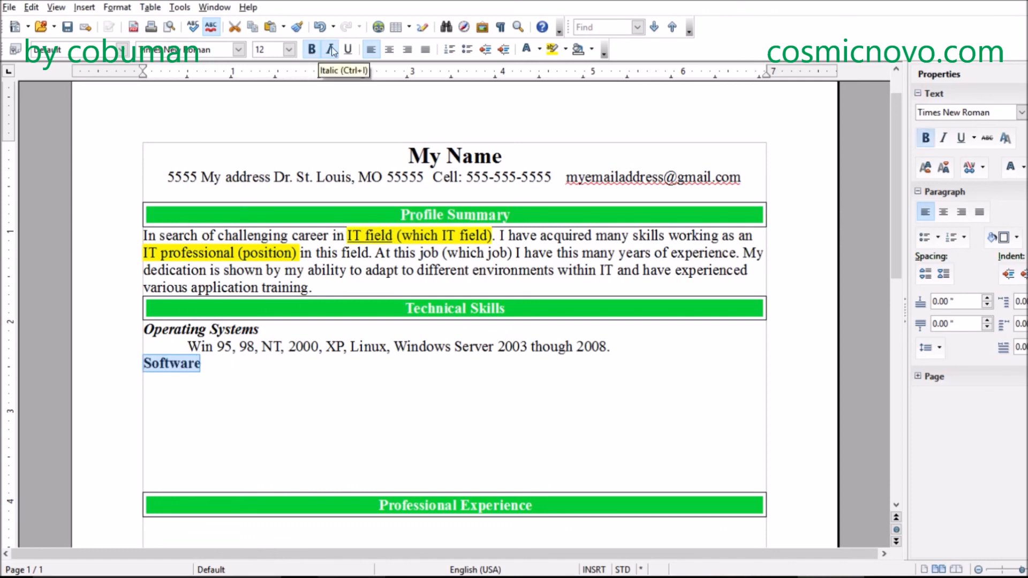
click(331, 49)
click(212, 362)
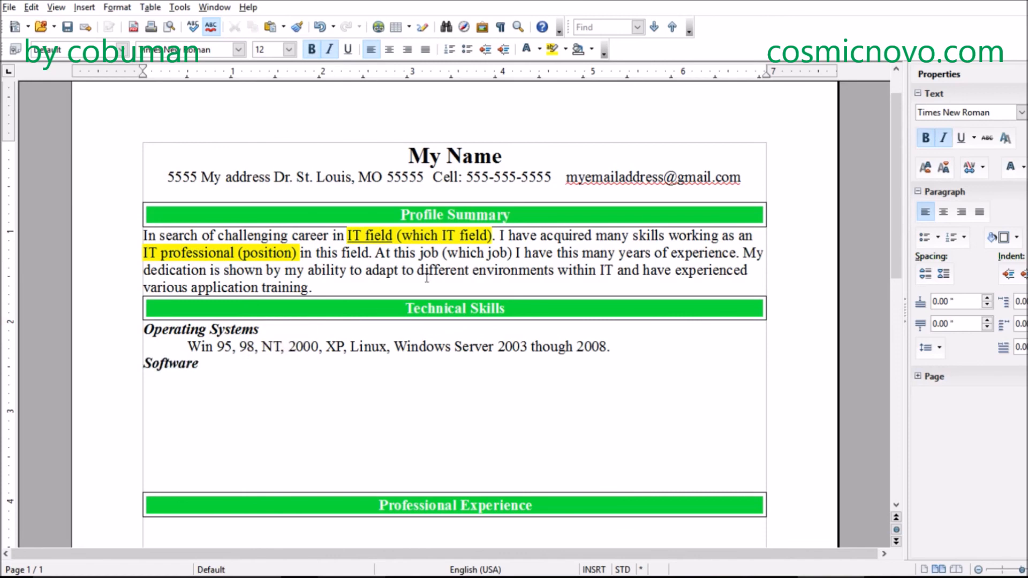
- Start an indented line under the Software subheading with bold and italic turned off
key(Return)
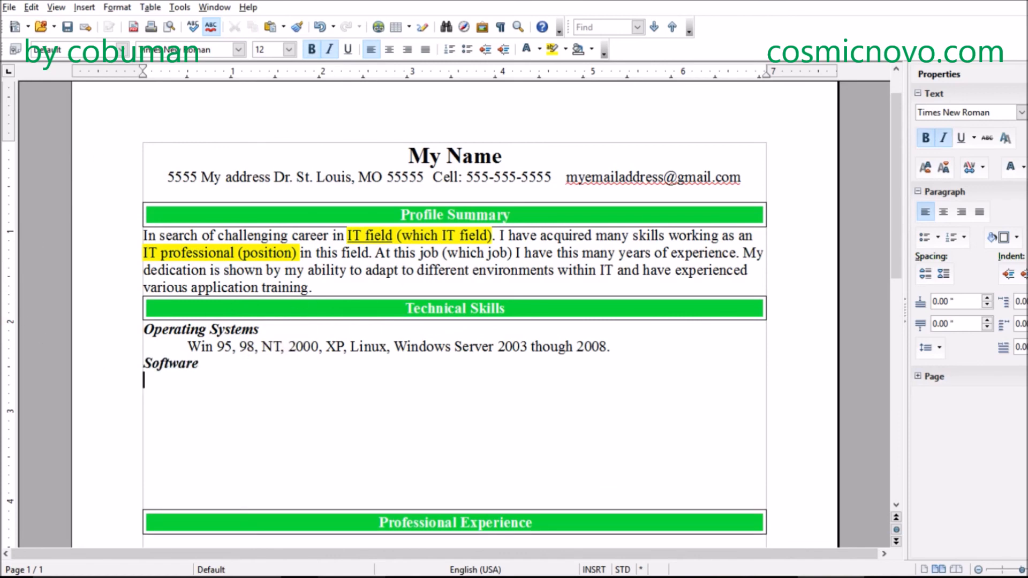
click(329, 50)
click(313, 50)
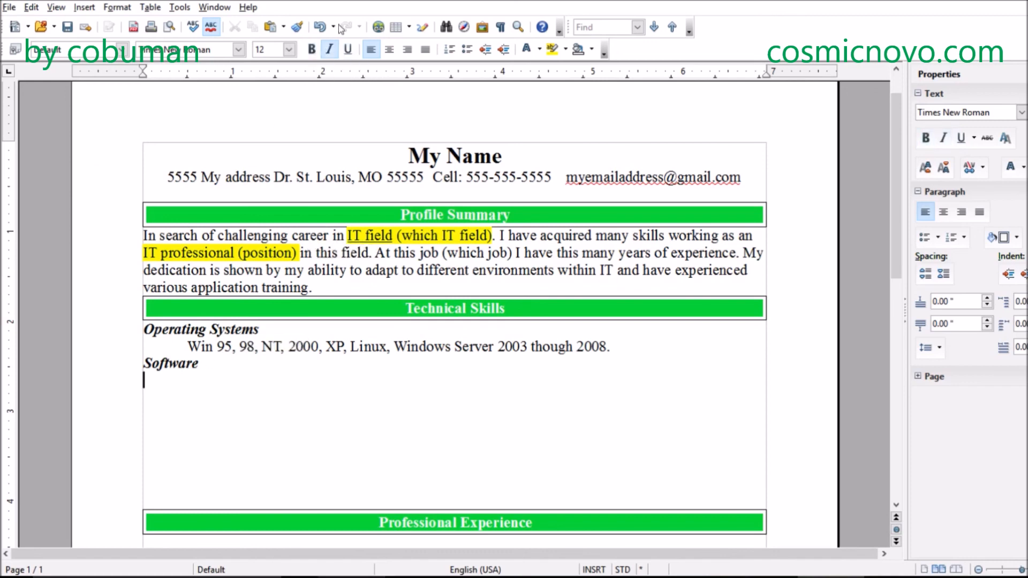
key(Return)
key(Tab)
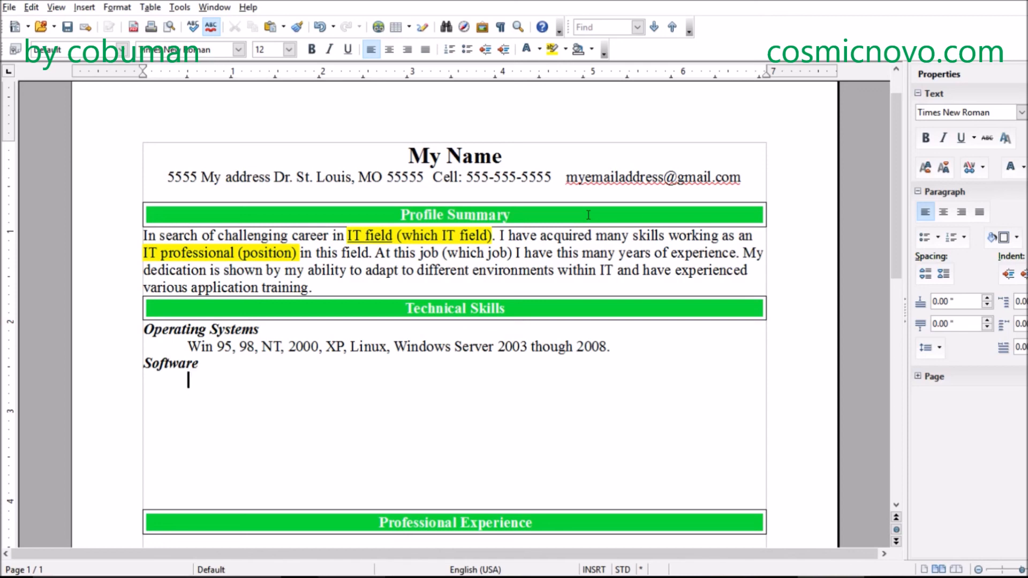
- Enter "Antivirus software," on the indented line under Software
text(Antivirus softwa)
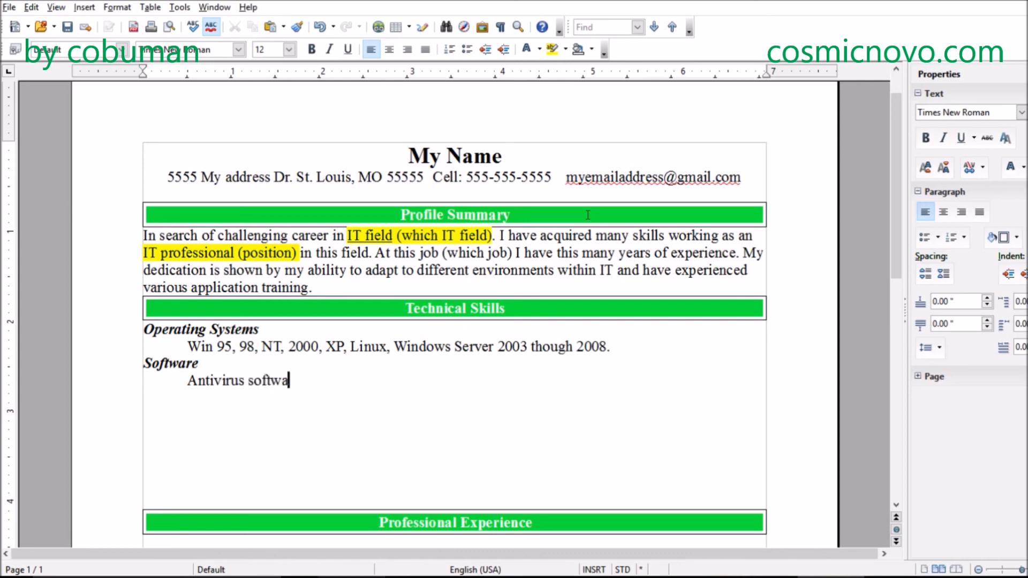
text(re,)
- Replace the text "Antivirus software," under Software with "McAfee Antivirus,"
drag(308, 380, 186, 374)
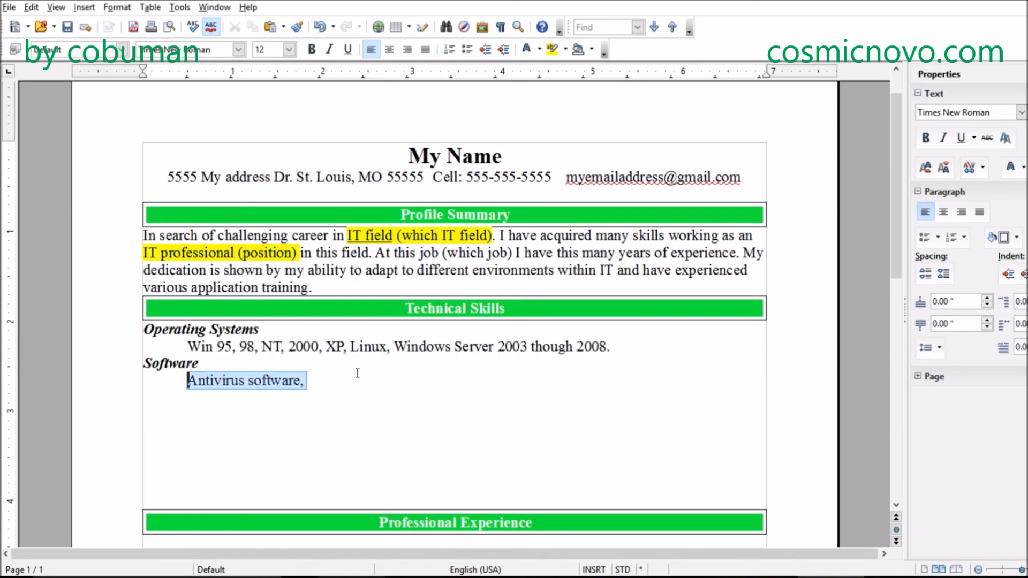
text(Mc)
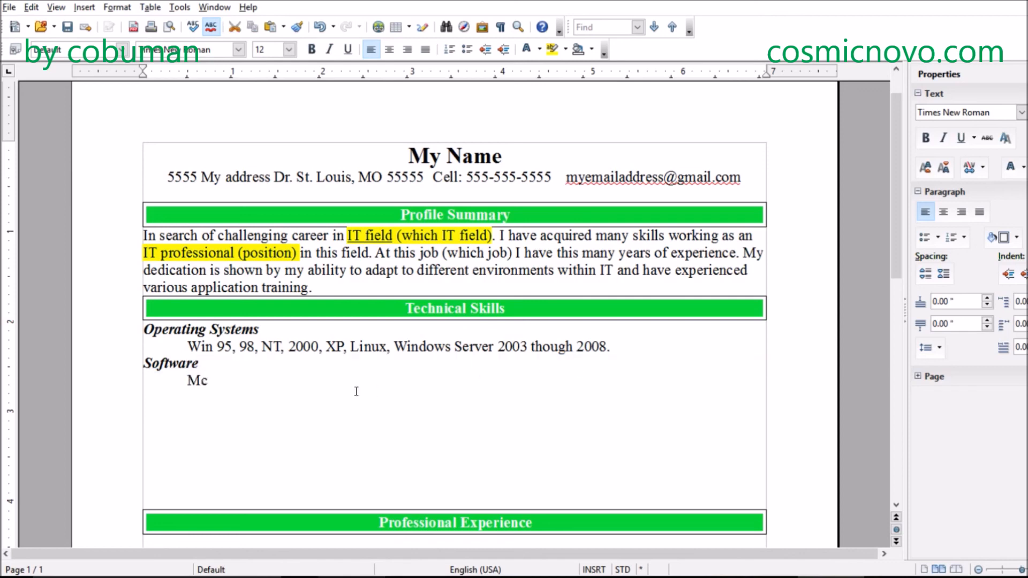
text(Afee)
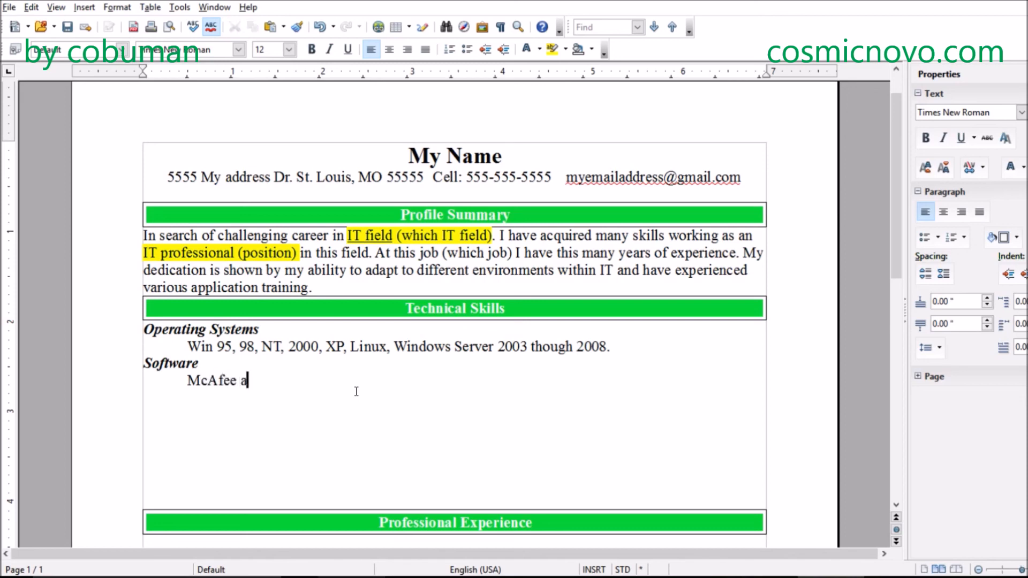
text( Antivi)
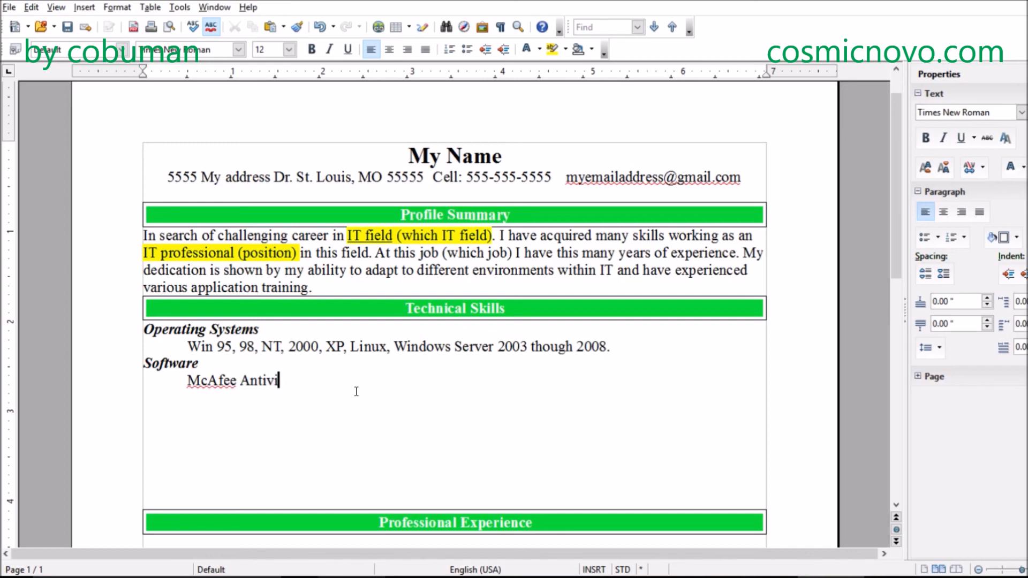
text(rus,)
- Append "HP Printing software," to the software list, correcting the misspelled "Priniting" with the suggested spelling
text(HP Priniting )
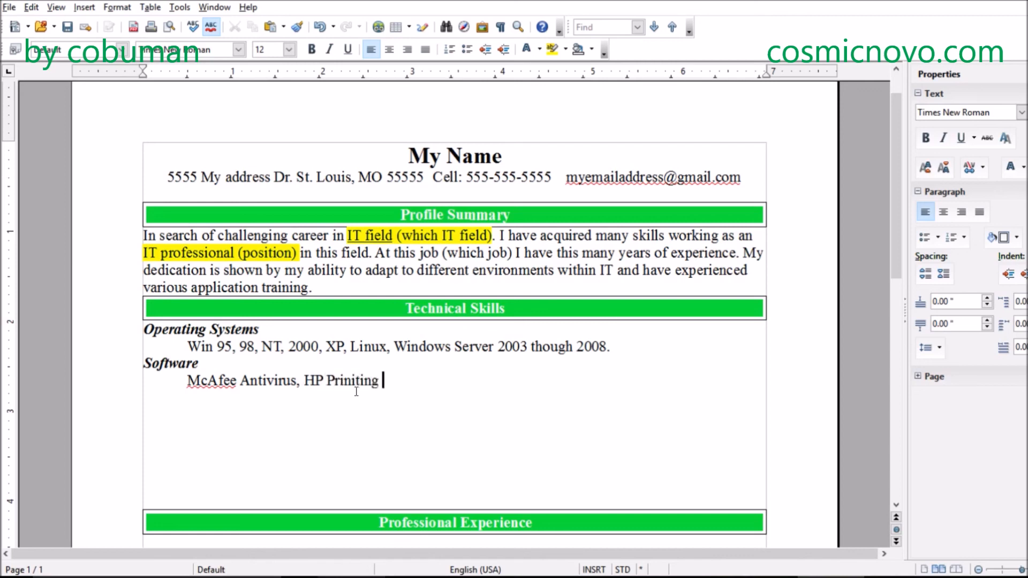
text(software,)
right_click(367, 384)
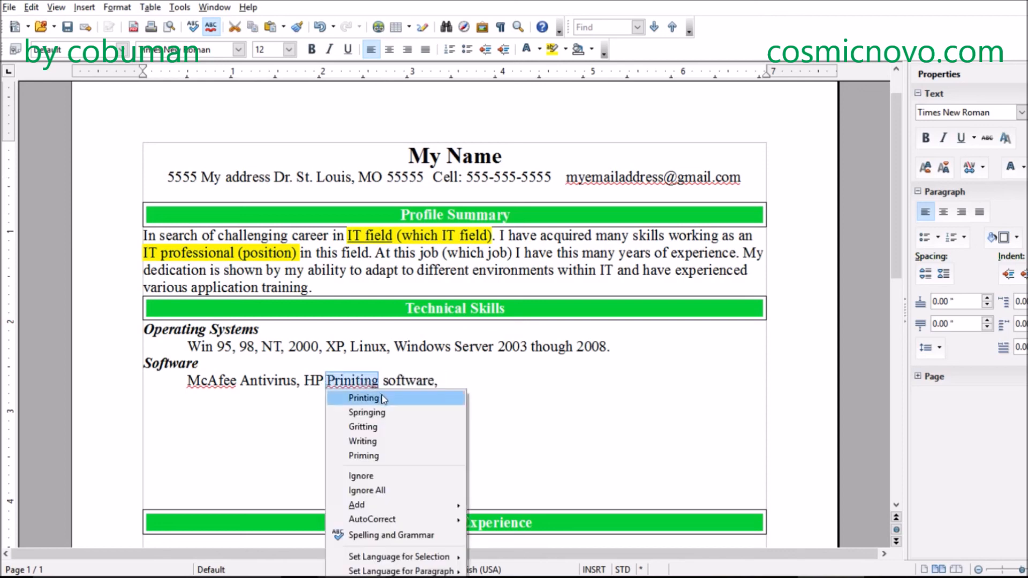
click(366, 398)
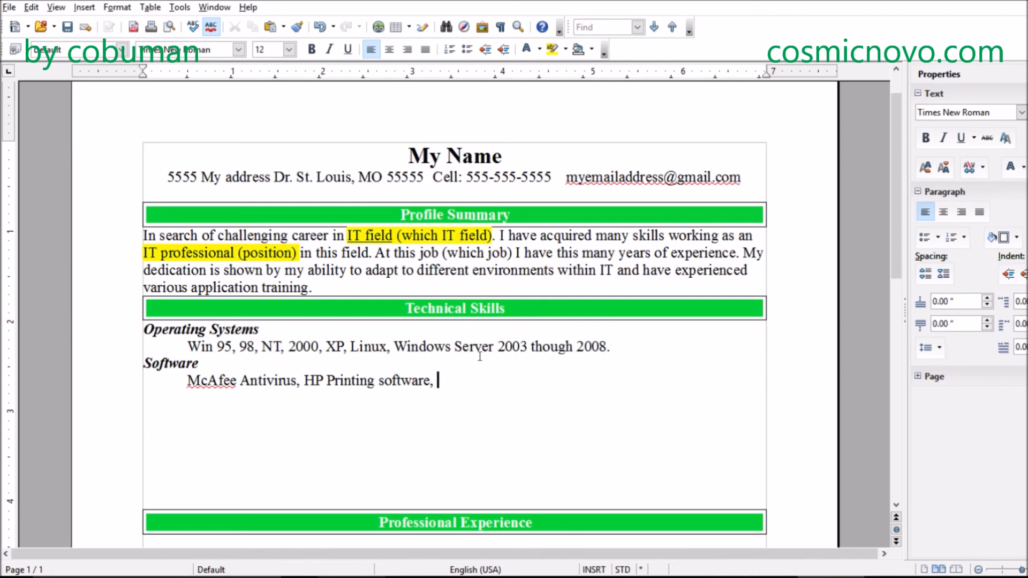
- Append "Oracle, SQL, Adobe, JAVA" to the software list under the Software subheading
text(Oracle, SQL)
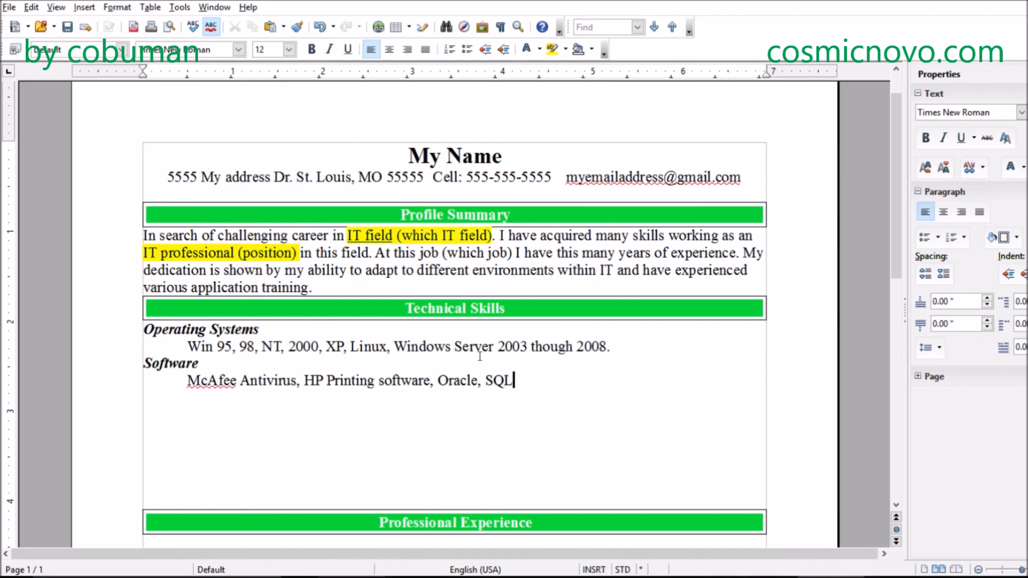
text(, Adov)
key(BackSpace)
text(be,)
text(JAVA)
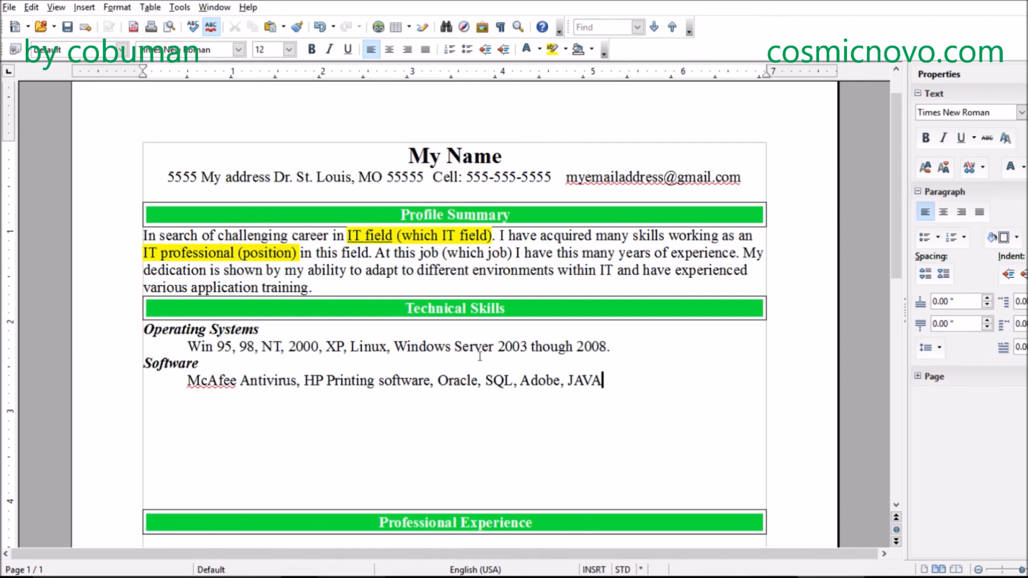
text(, Open Office,)
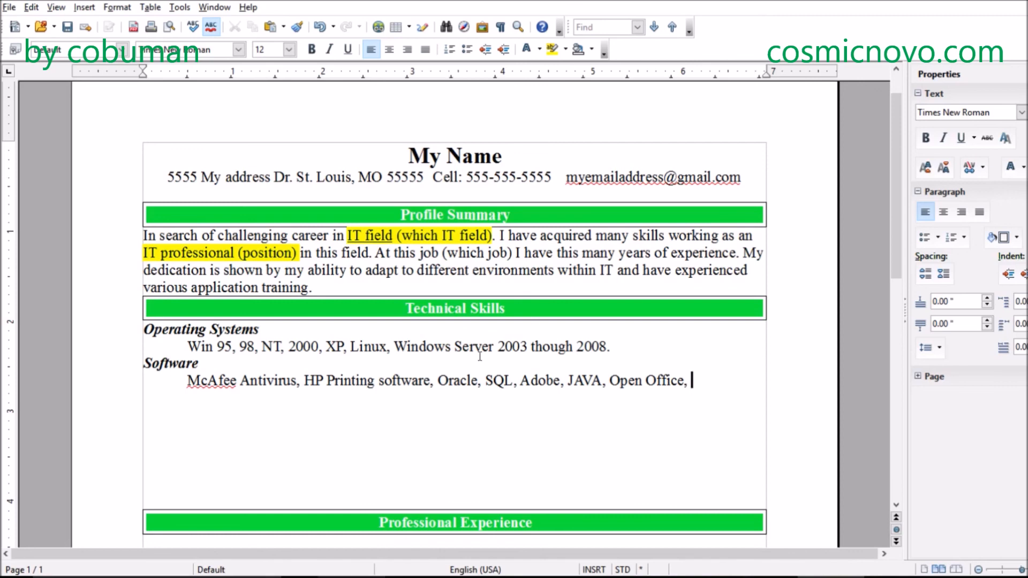
- Continue the software list with "Open Office, VOIP, MS Office", placing "Office" on a second indented line
text(VOIP)
text(, MS O)
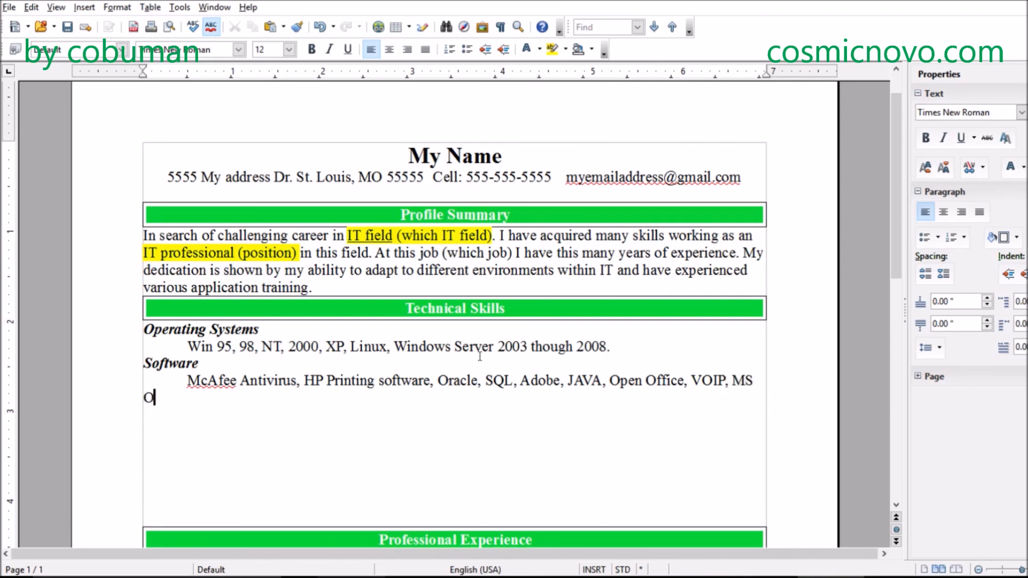
key(BackSpace)
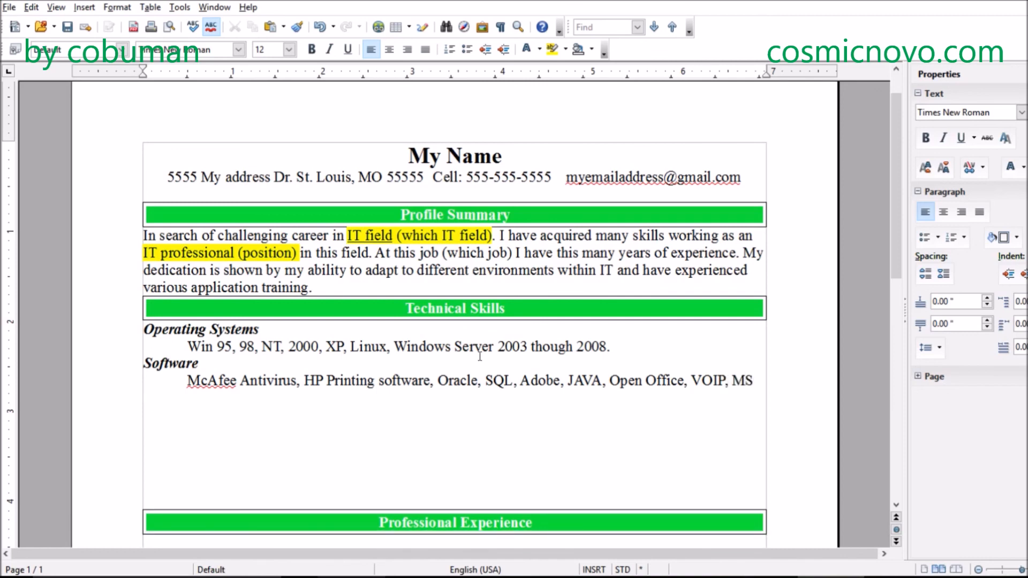
key(Return)
key(Tab)
text(Office)
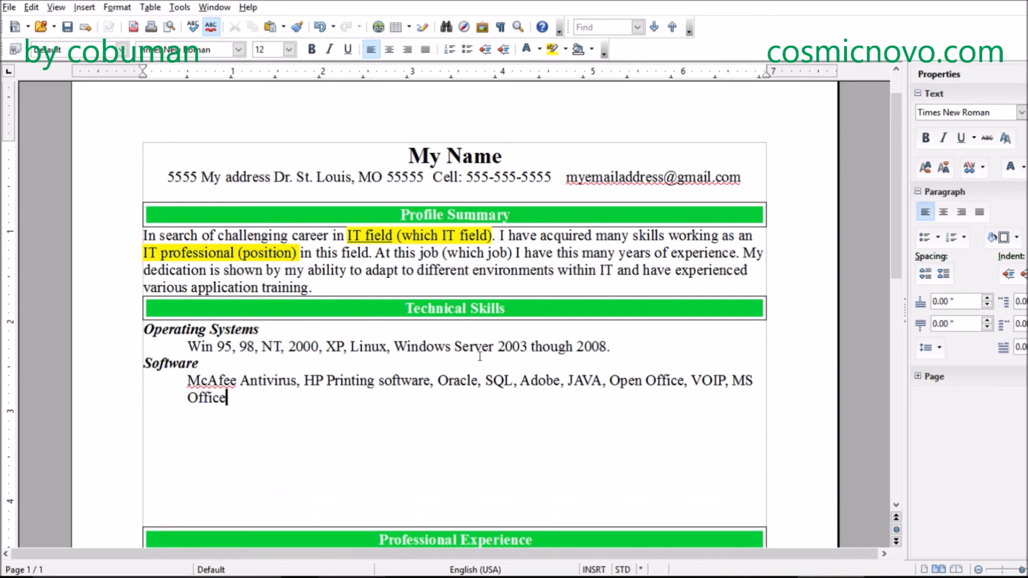
- Add the version range "2003-2010" after "Office" on the second line of the software list
key(Left)
key(Home)
key(Right)
key(Right)
key(Right)
key(Right)
key(Right)
key(Right)
key(Right)
text(2003-2010)
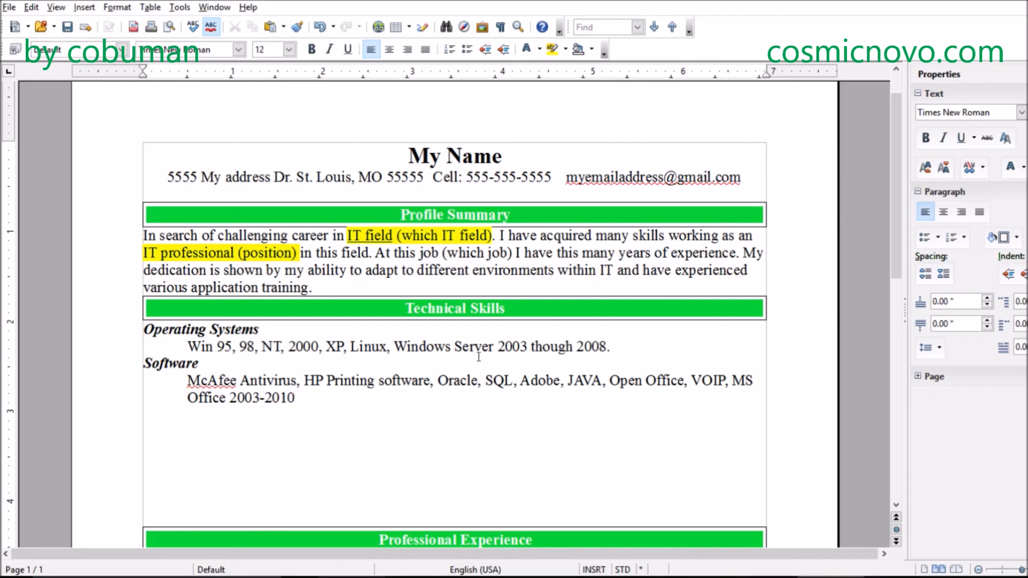
text(,)
- Finish the software list with ", Custom Software." after the MS Office versions
key(BackSpace)
text(P)
key(BackSpace)
text(Custom Software)
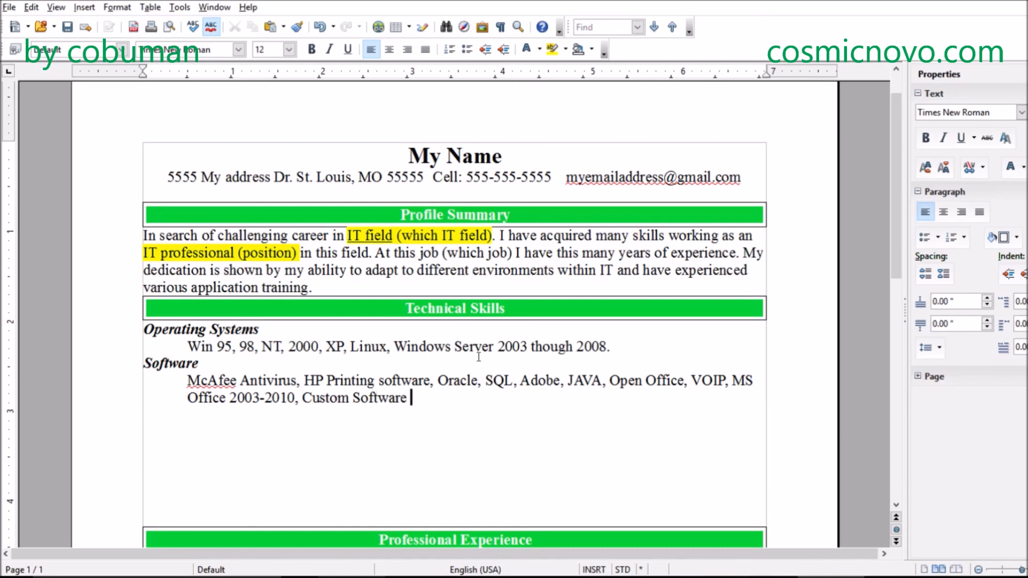
key(BackSpace)
text(.)
- Add a "Networking" subheading on a new line below the software list and make it bold and italic
key(Return)
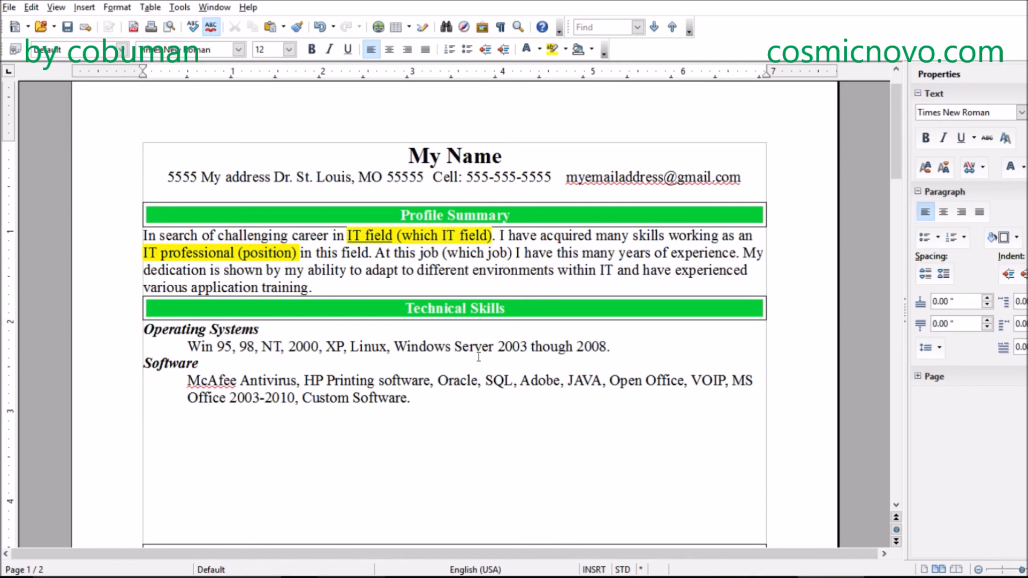
text(Networking:)
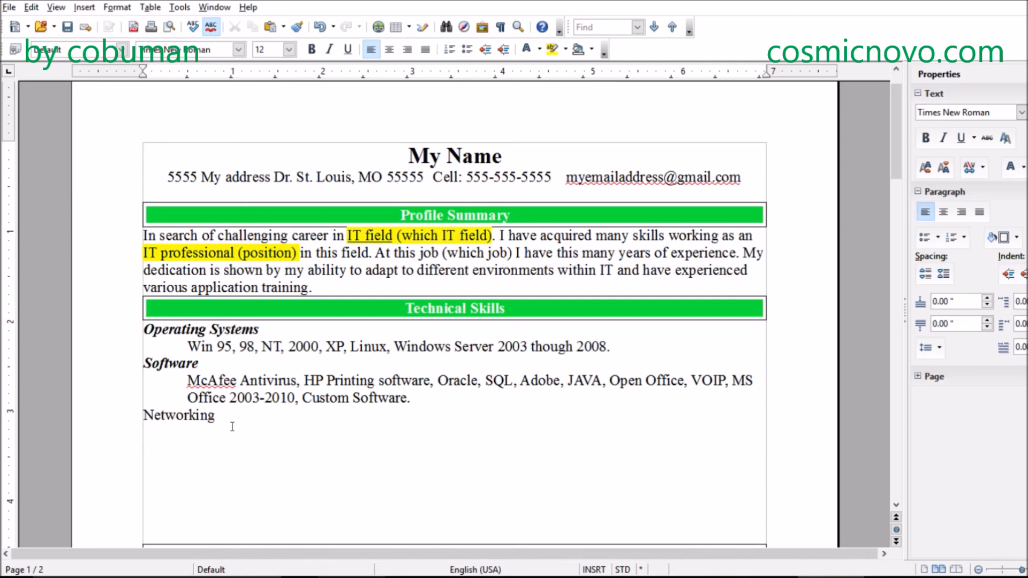
drag(232, 421, 138, 418)
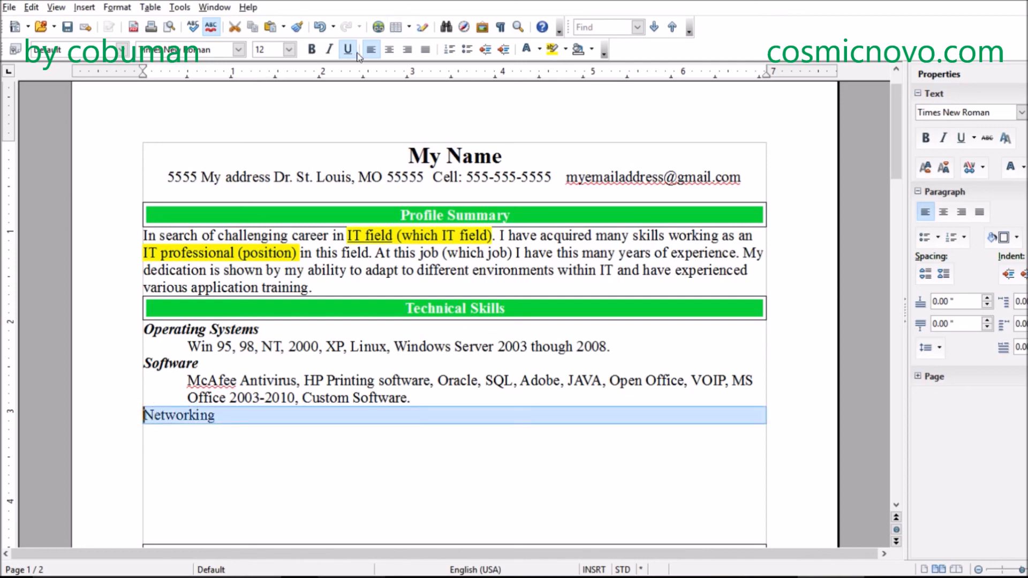
click(316, 51)
click(329, 49)
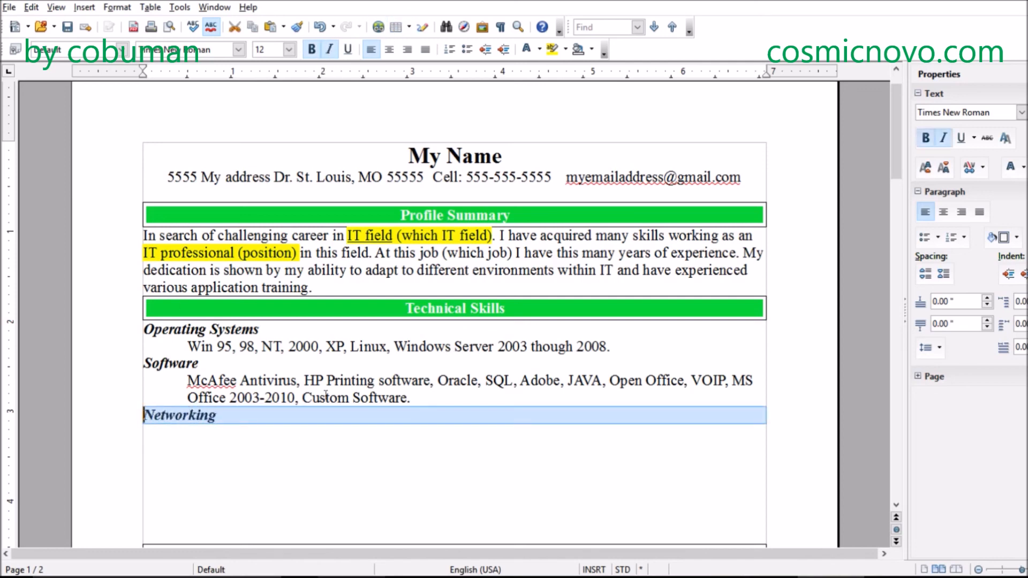
click(264, 423)
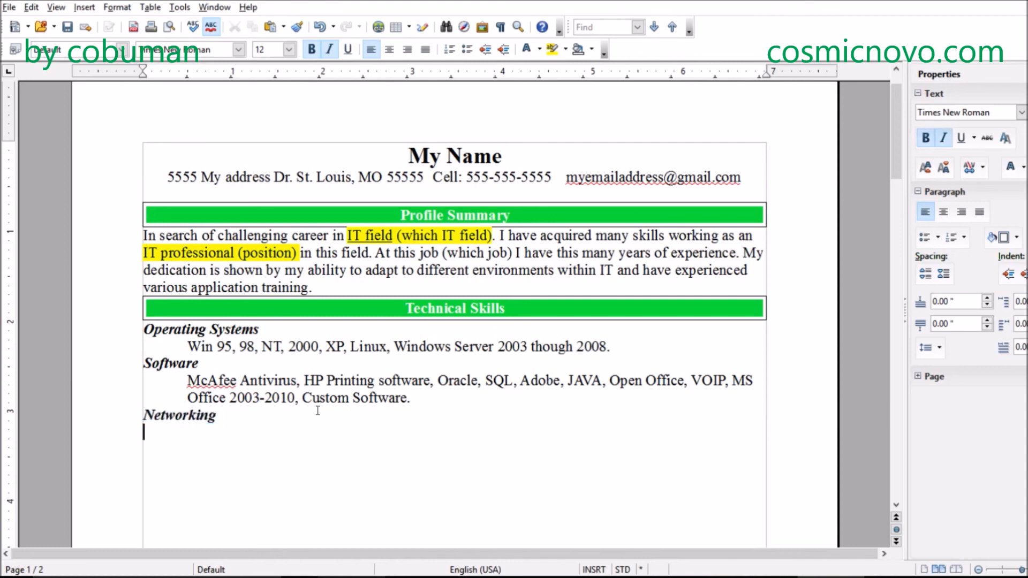
- Start an indented line without bold or italic under Networking and enter "Active Directory," on it
click(311, 51)
click(329, 49)
key(Tab)
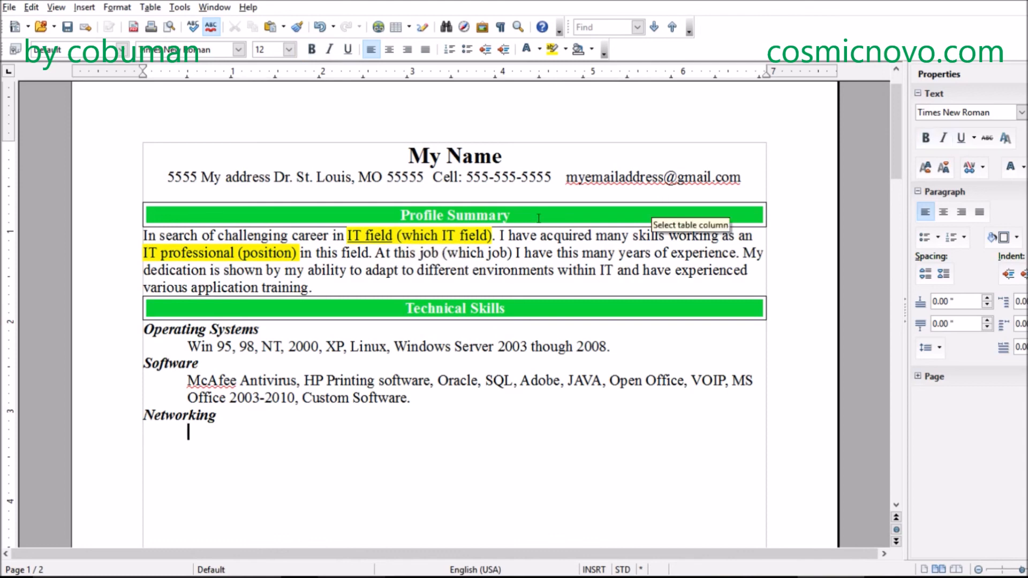
text(Active Directory, )
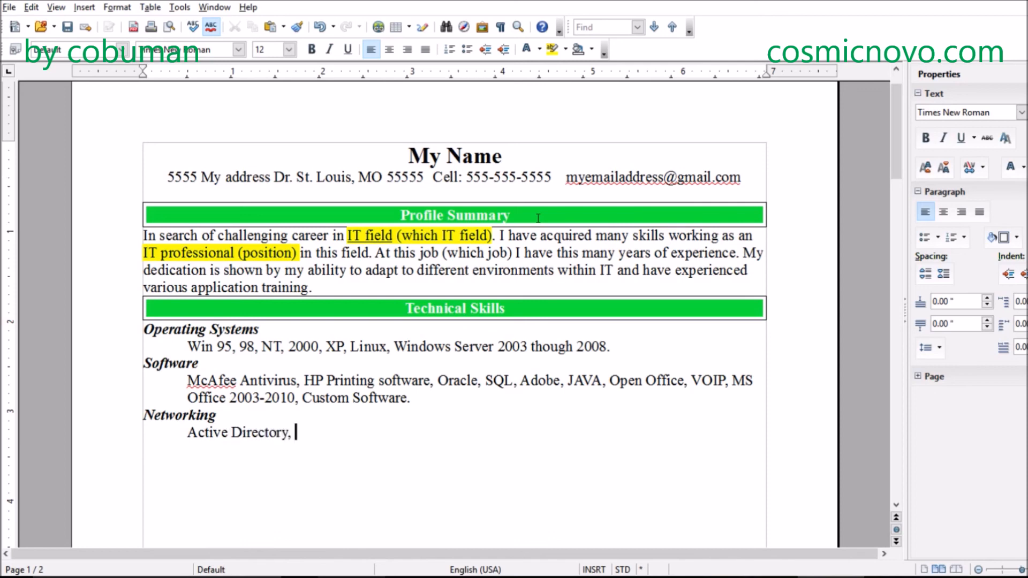
text(DNS, DHCP-)
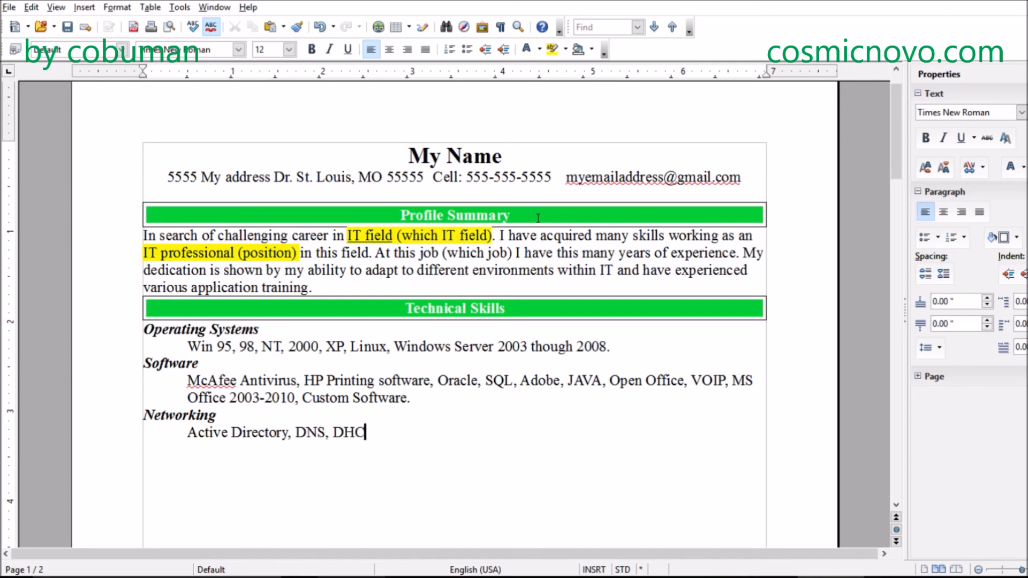
- Append "DNS, DHCP, VPN" to the networking list
key(BackSpace)
text(, VPN)
- Enter "Programing" on a new line below the networking list and correct it to the suggested spelling "Programming"
key(Return)
drag(439, 401, 235, 367)
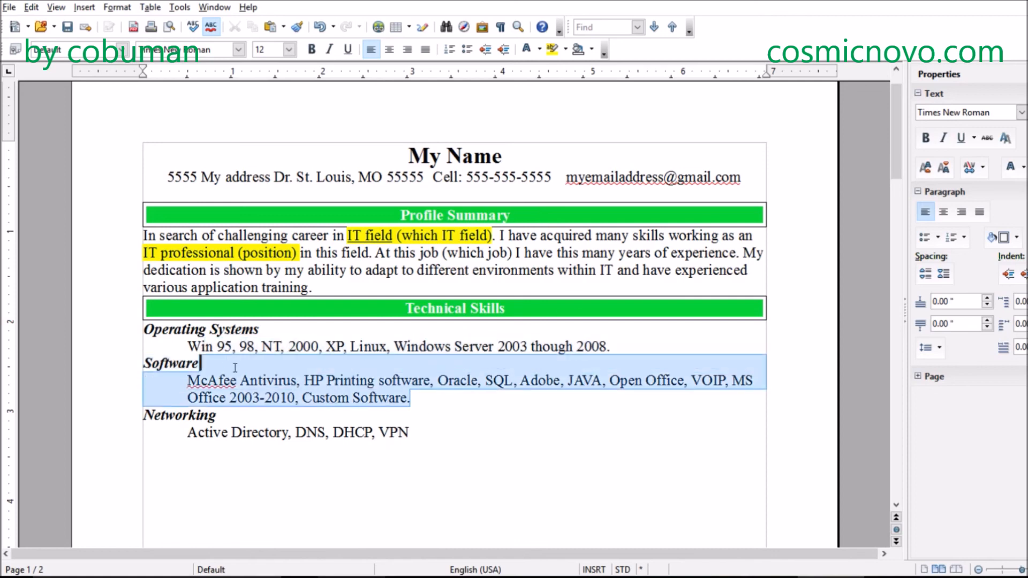
click(421, 429)
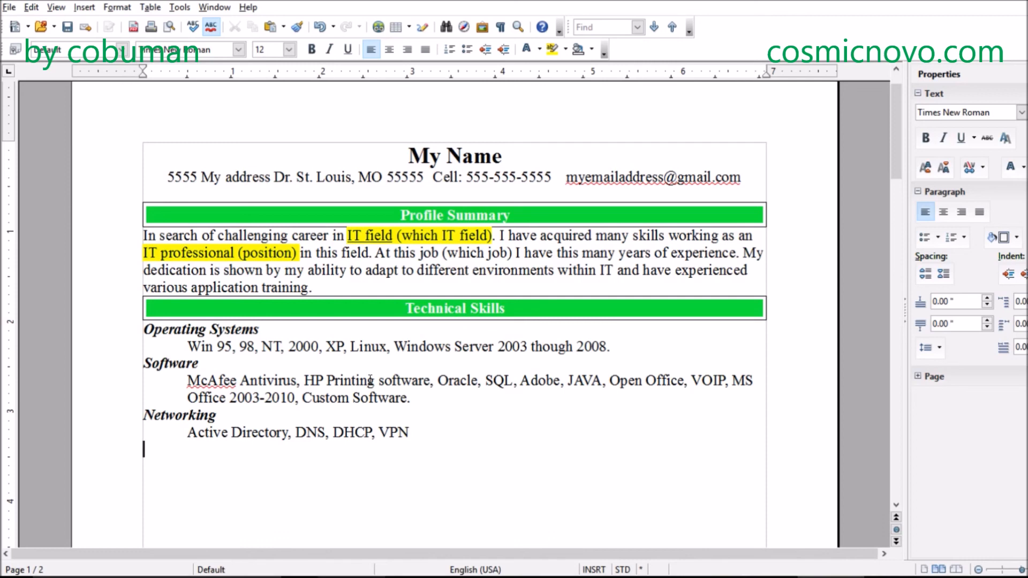
text(Pro)
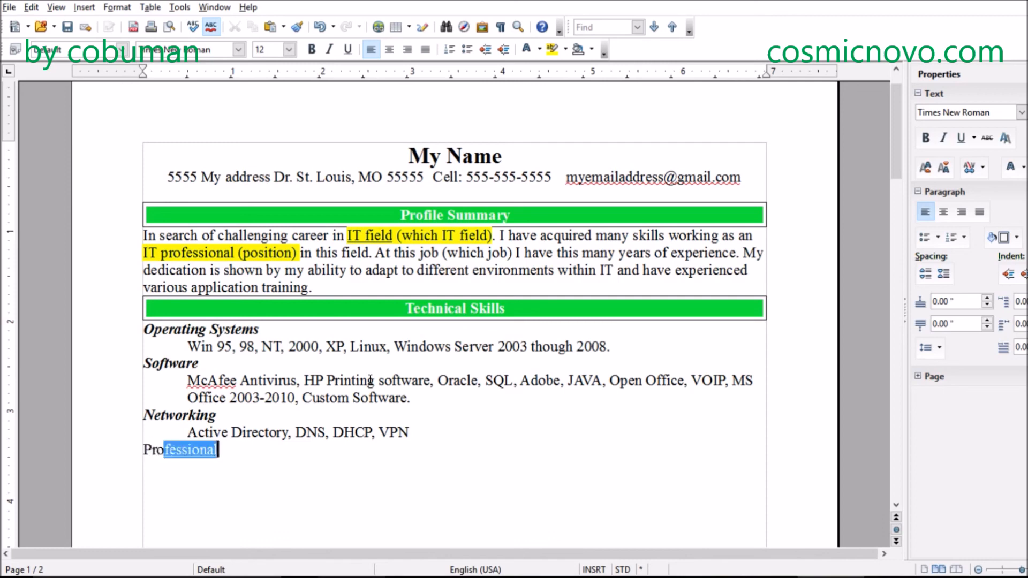
text(graming,)
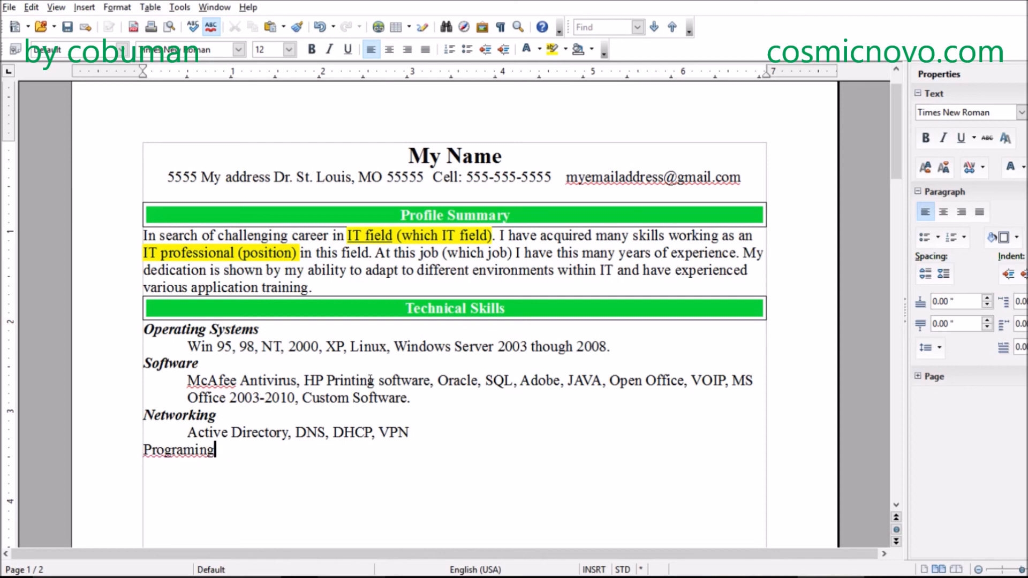
right_click(180, 453)
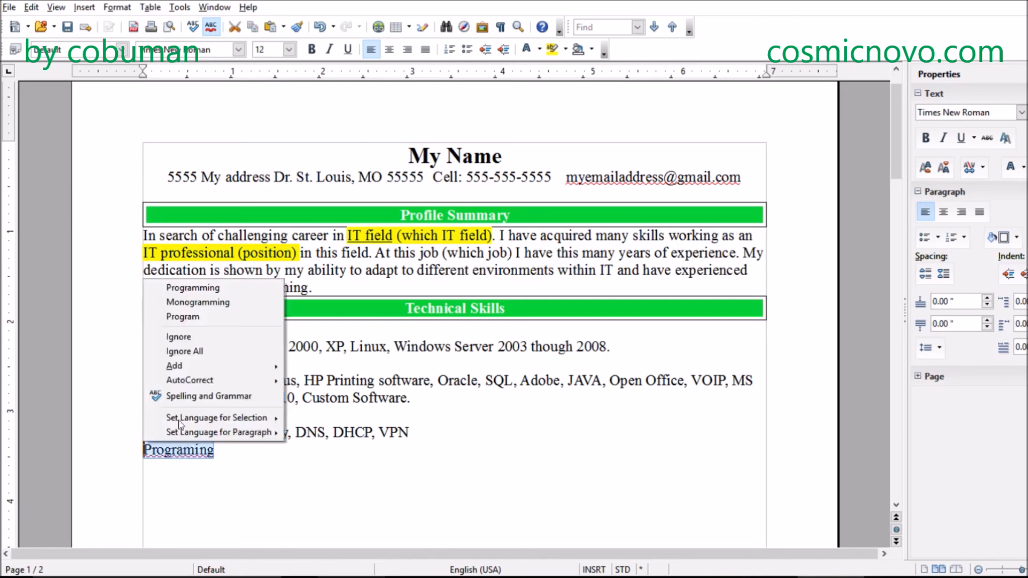
click(194, 288)
- Make the "Programming" subheading bold and italic
drag(246, 447, 141, 449)
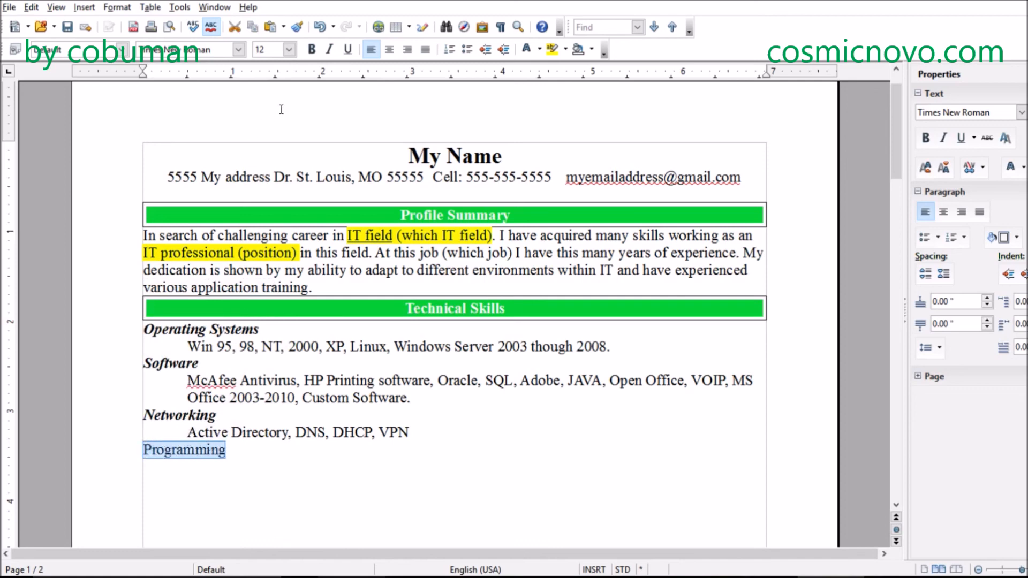
click(312, 50)
click(330, 50)
click(268, 454)
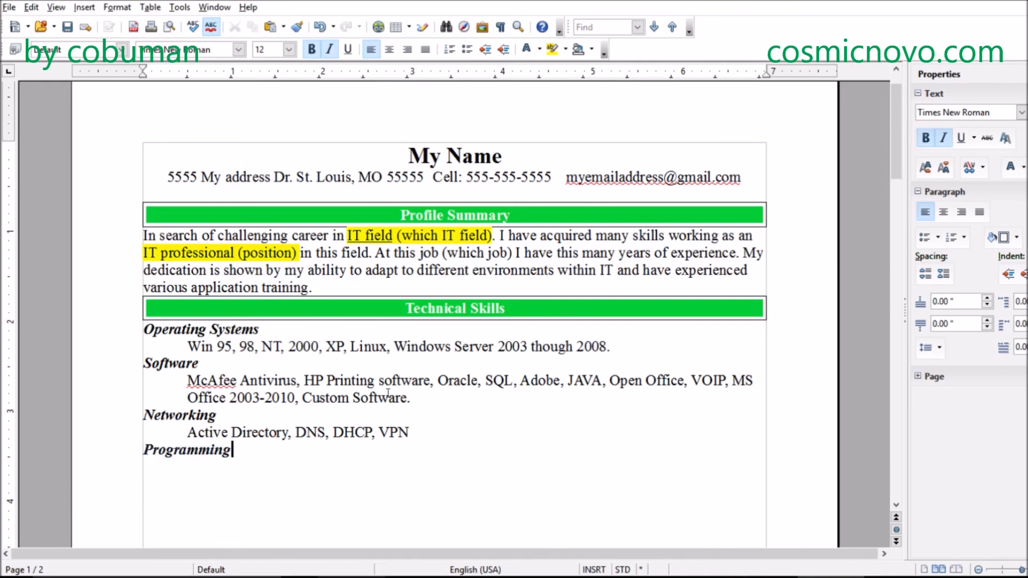
- Start an indented line under the Programming subheading with bold and italic turned off
key(BackSpace)
key(Return)
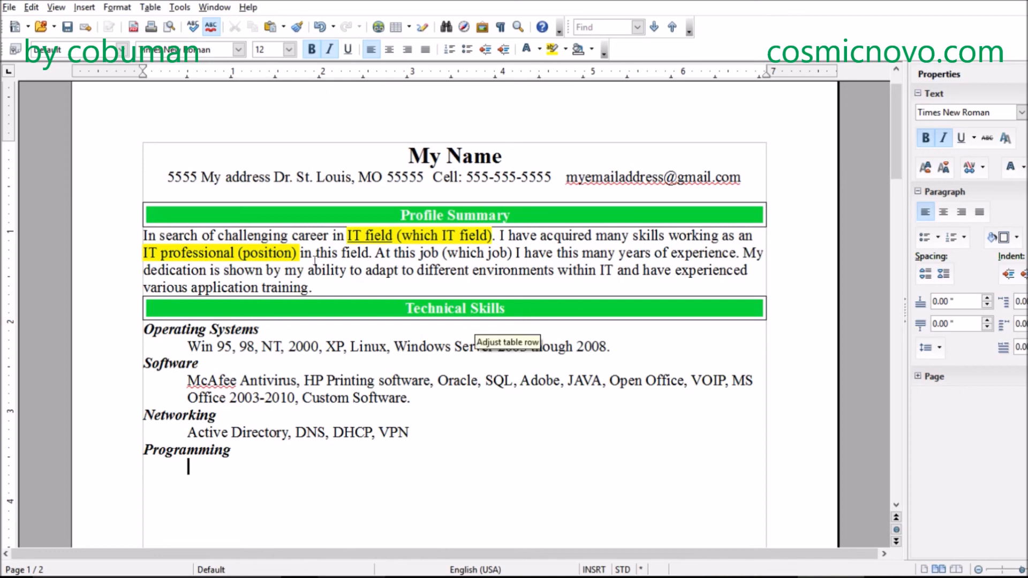
text(JA)
key(BackSpace)
key(BackSpace)
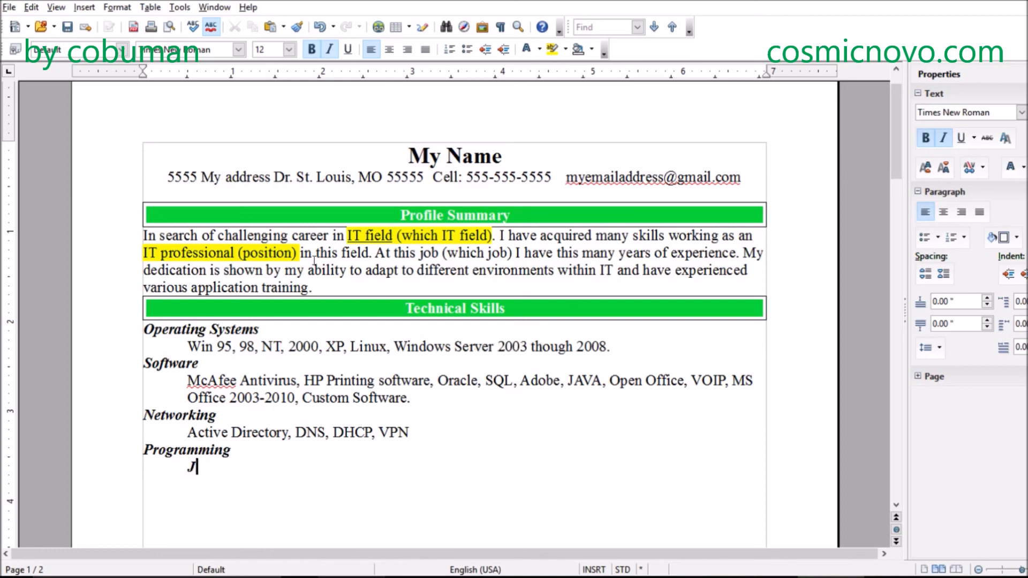
click(329, 52)
click(313, 50)
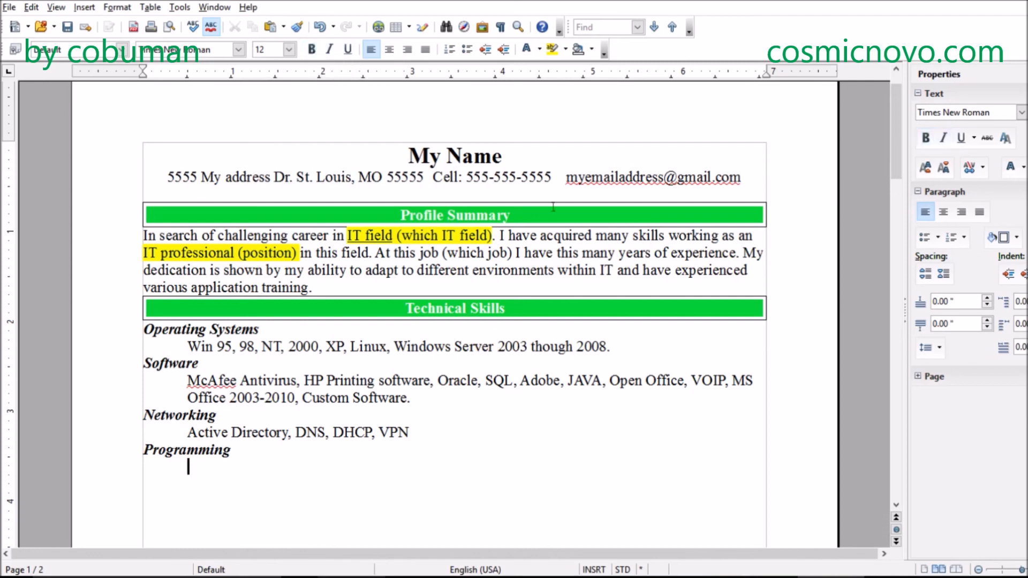
- Enter "Java, HTML, any else." on the indented line under Programming
text(Java, HTML)
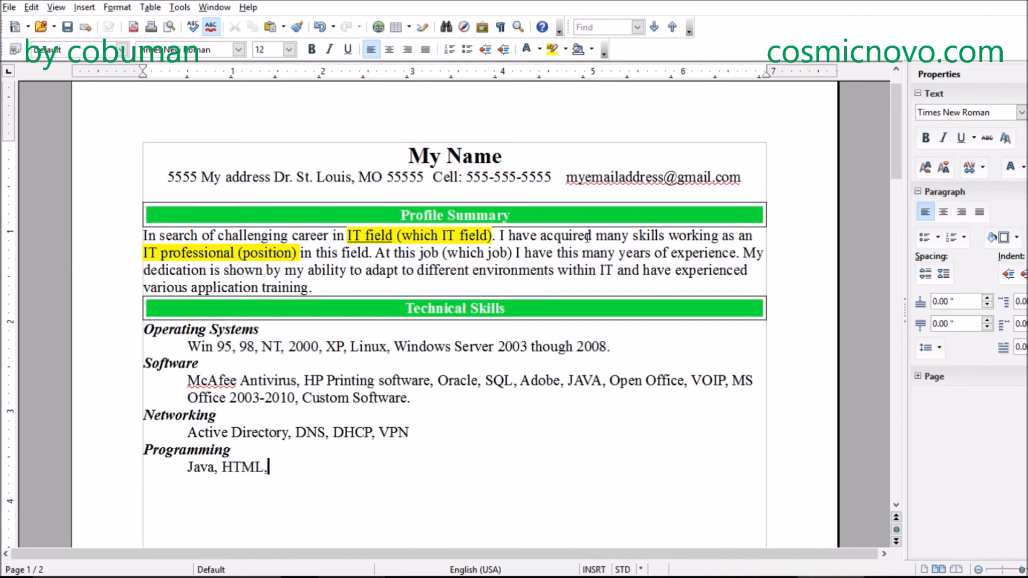
text(, any else.)
- Delete the surplus blank lines between the programming list and the Professional Experience bar
key(Down)
key(Down)
key(Down)
key(Down)
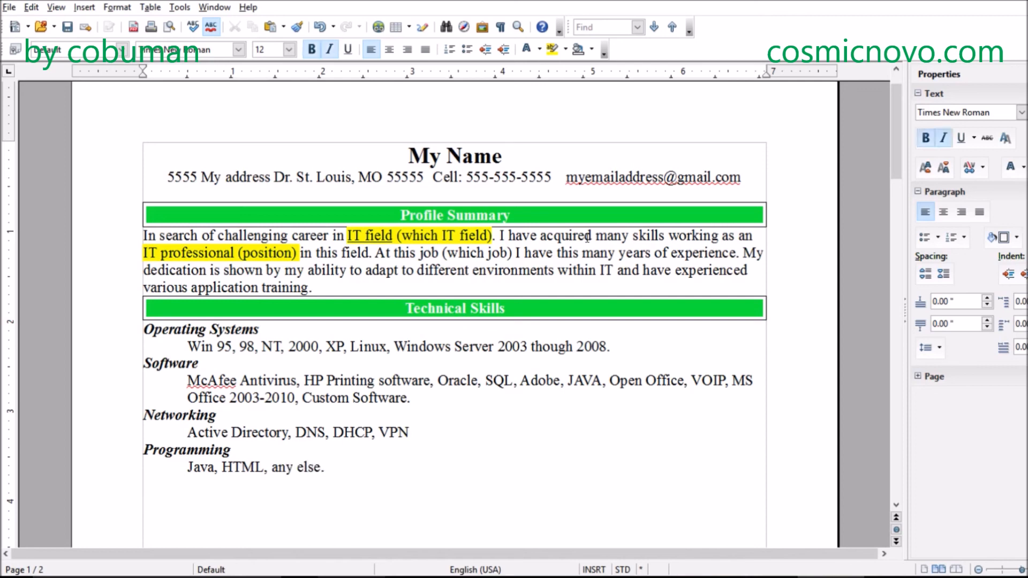
key(Down)
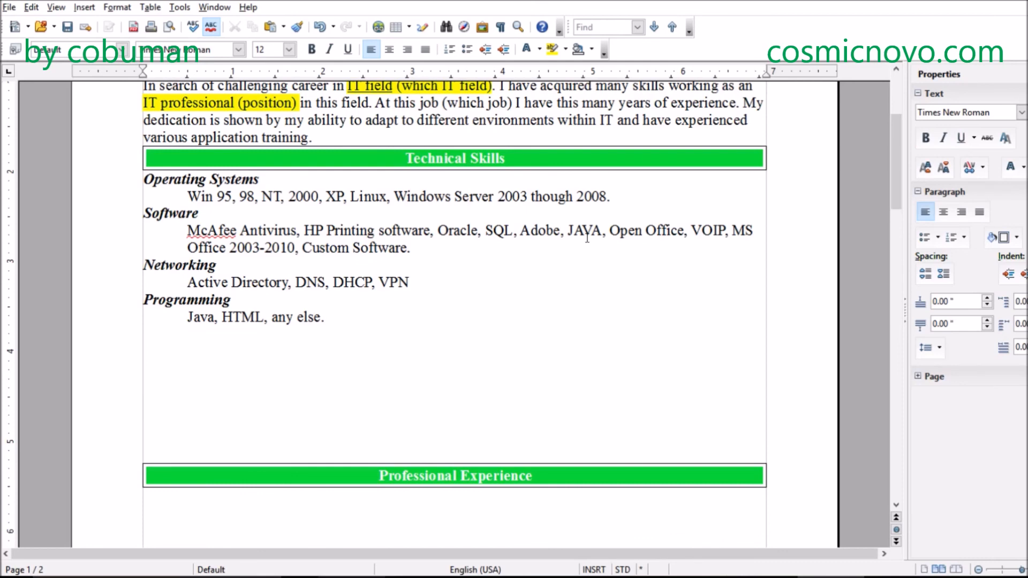
key(BackSpace)
key(BackSpace)
key(BackSpace)
key(BackSpace)
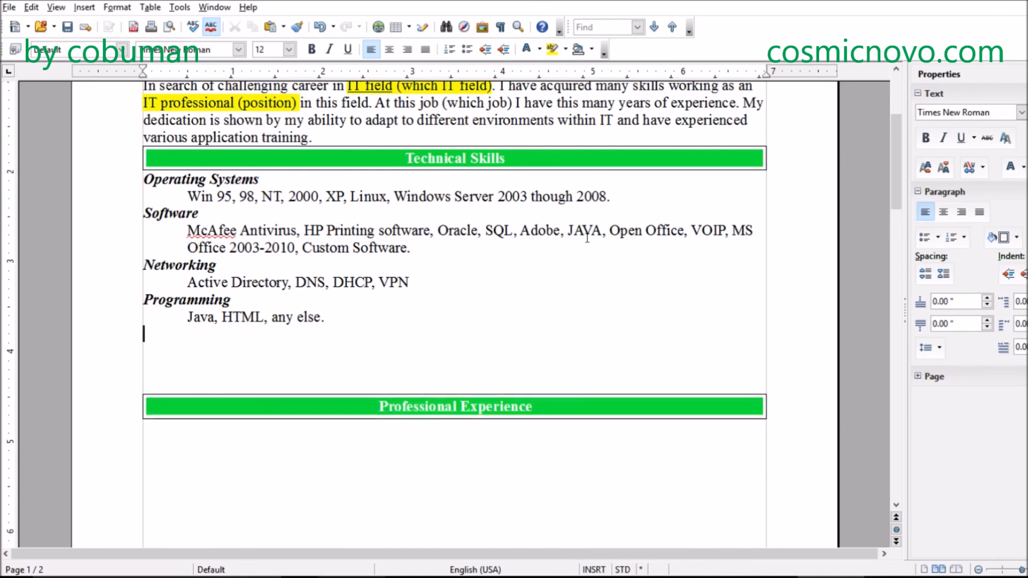
key(BackSpace)
key(Down)
key(Down)
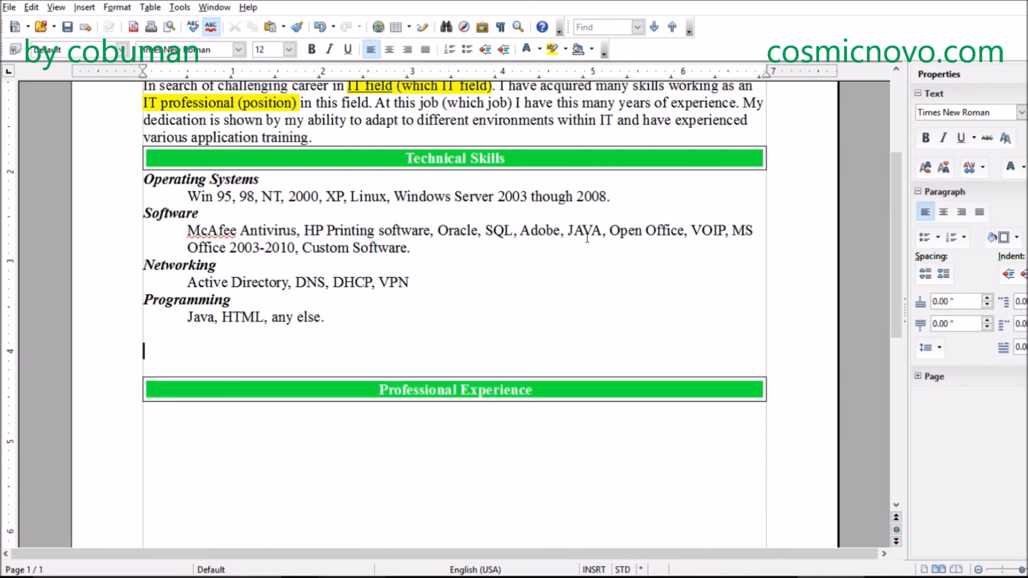
key(BackSpace)
- Add a bold italic "Hardware" subheading below the programming list and place the cursor on the line beneath it
text(Hardware)
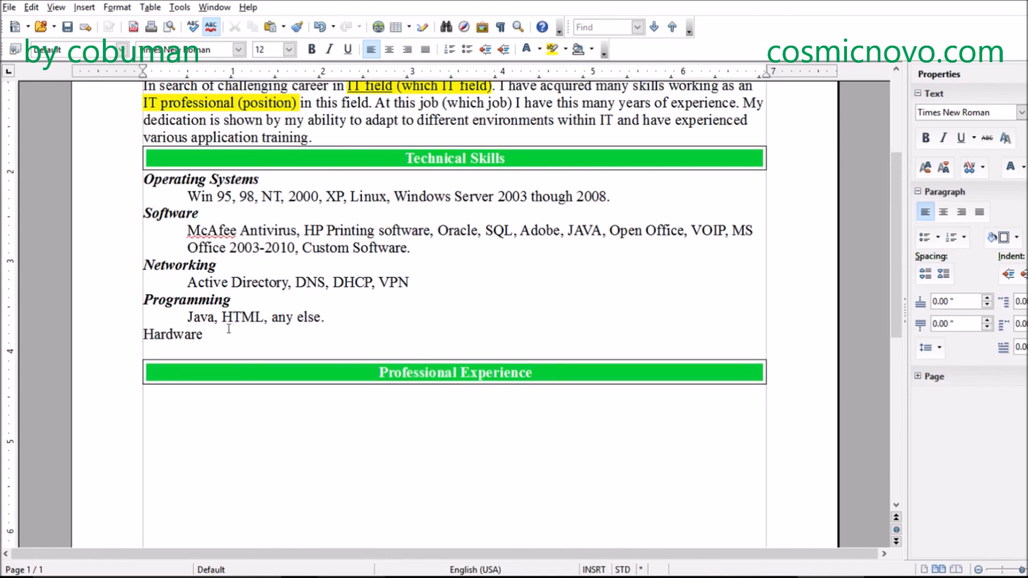
drag(229, 328, 142, 334)
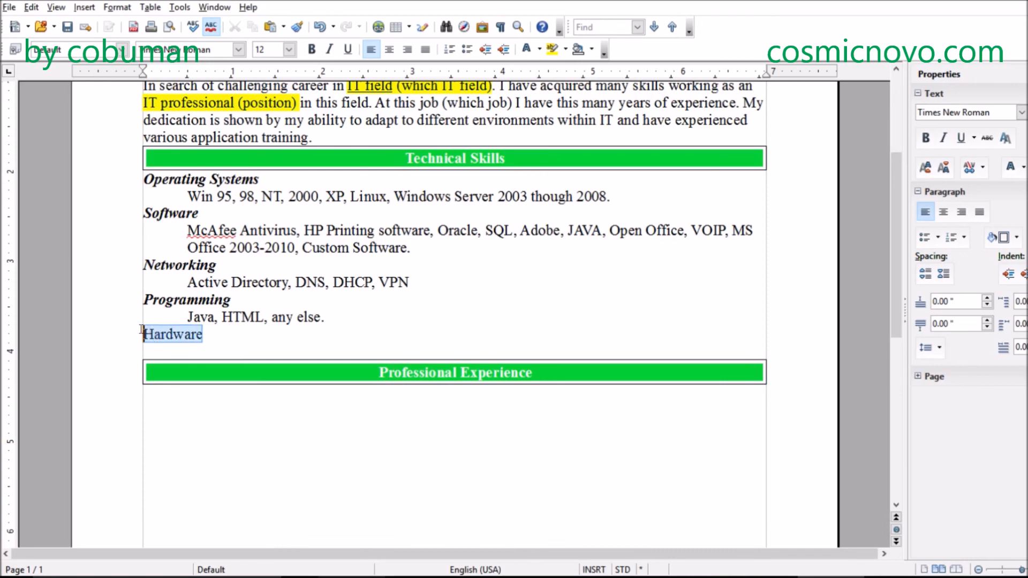
click(313, 50)
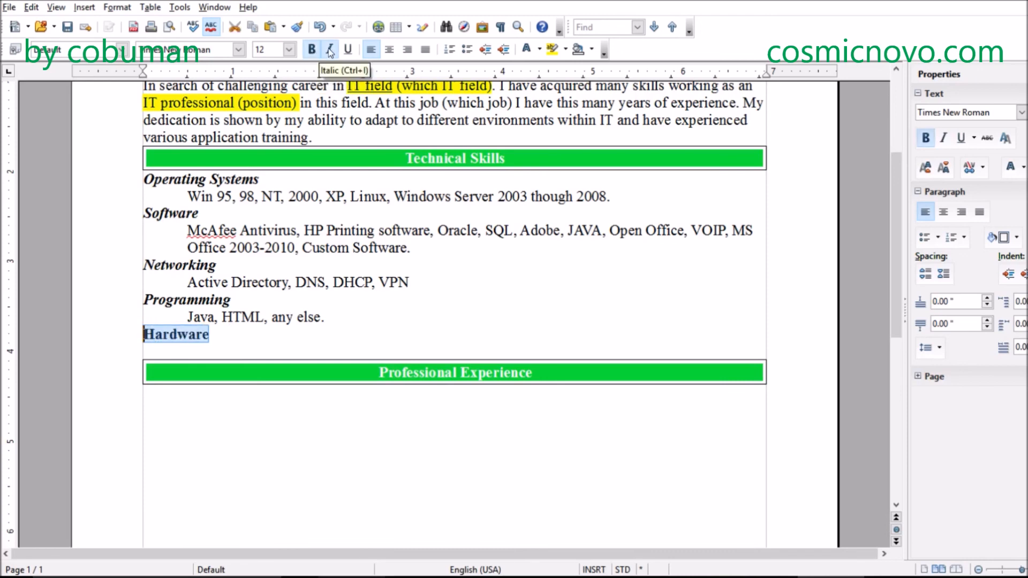
click(330, 49)
click(203, 405)
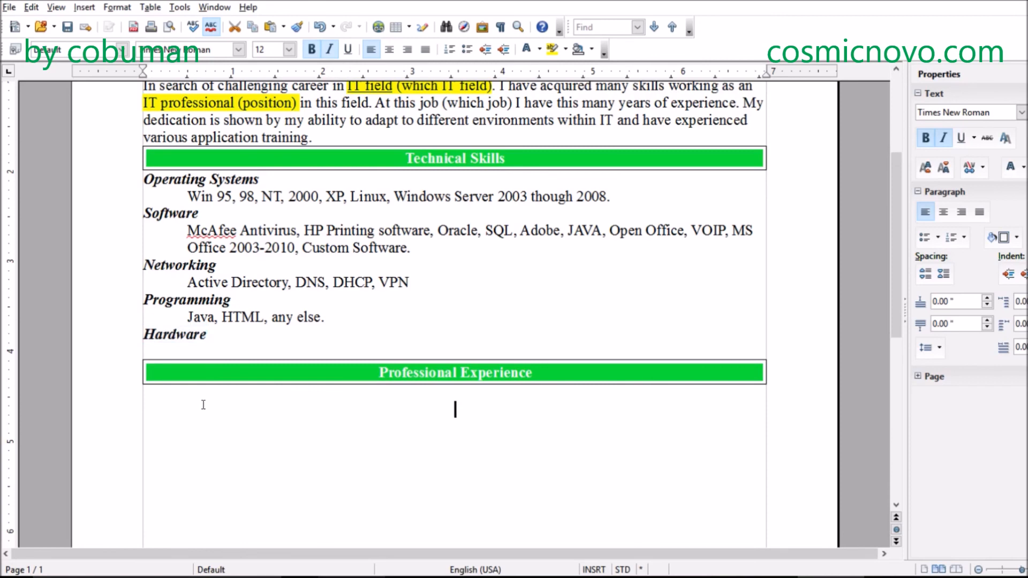
click(217, 347)
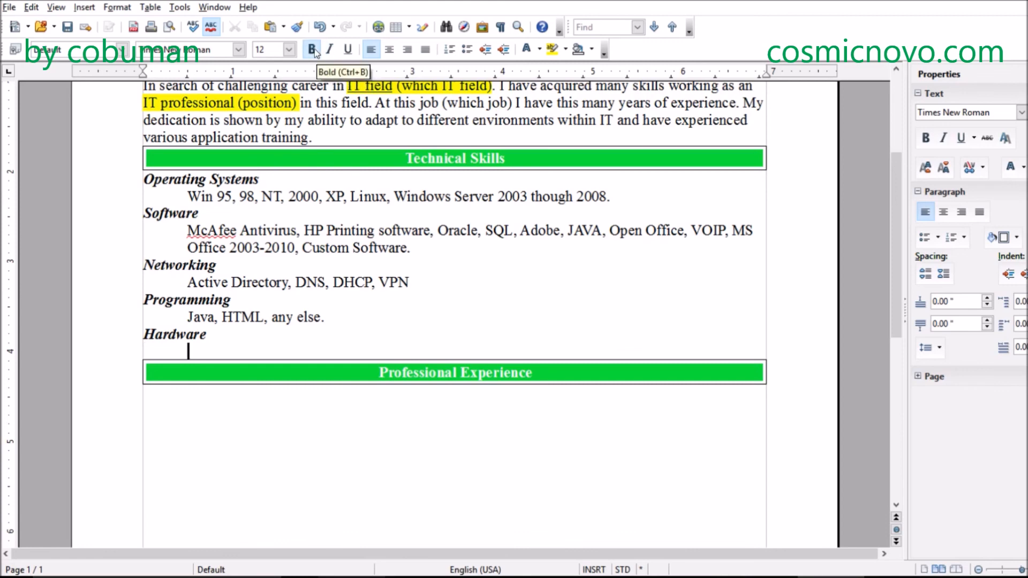
- Enter "Hardware experience." on the indented line under the Hardware subheading
text(Hardware e)
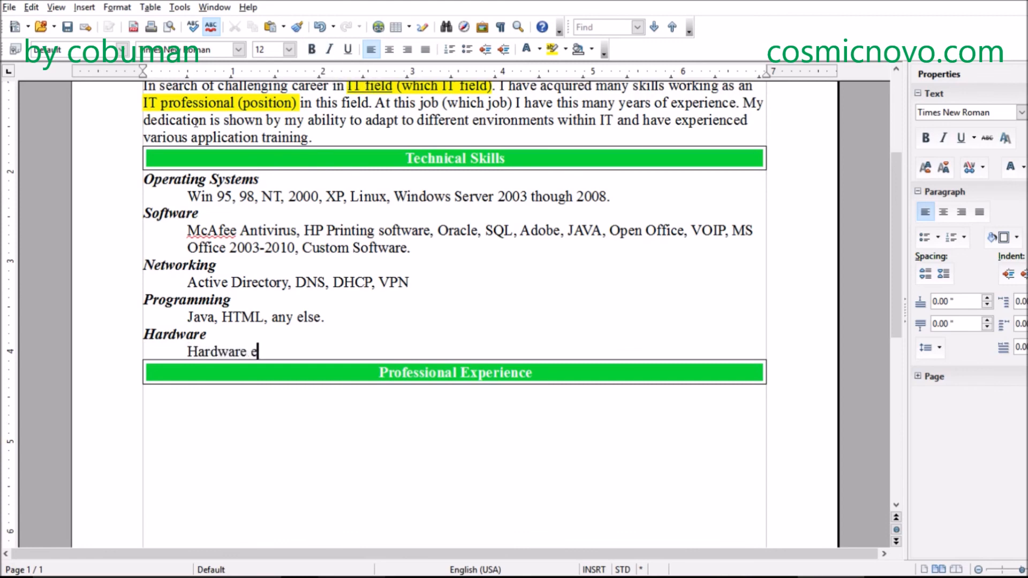
text(xper)
key(Return)
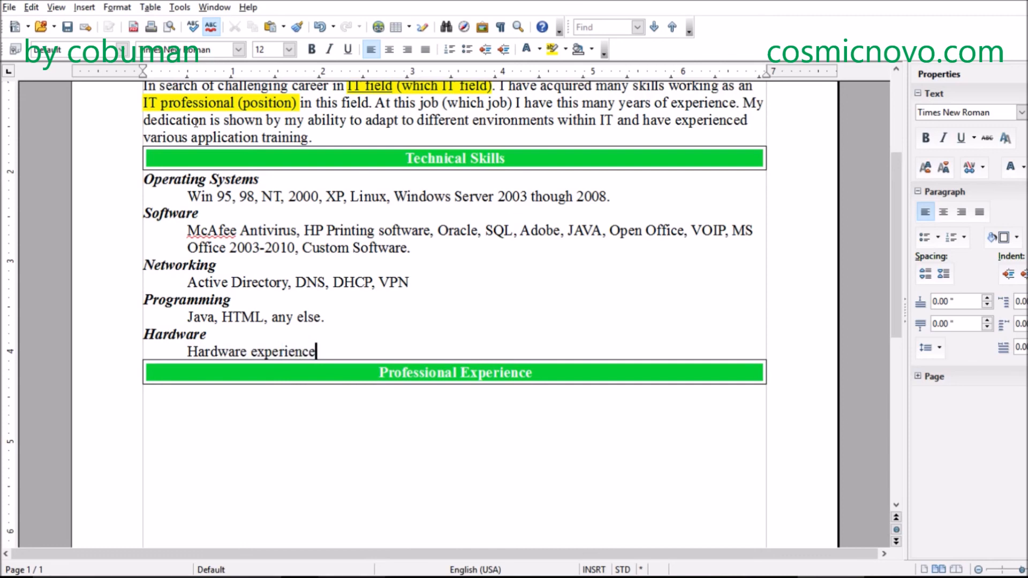
- Left-align the empty line directly below the Professional Experience bar
click(428, 418)
scroll(604, 260, down, 2)
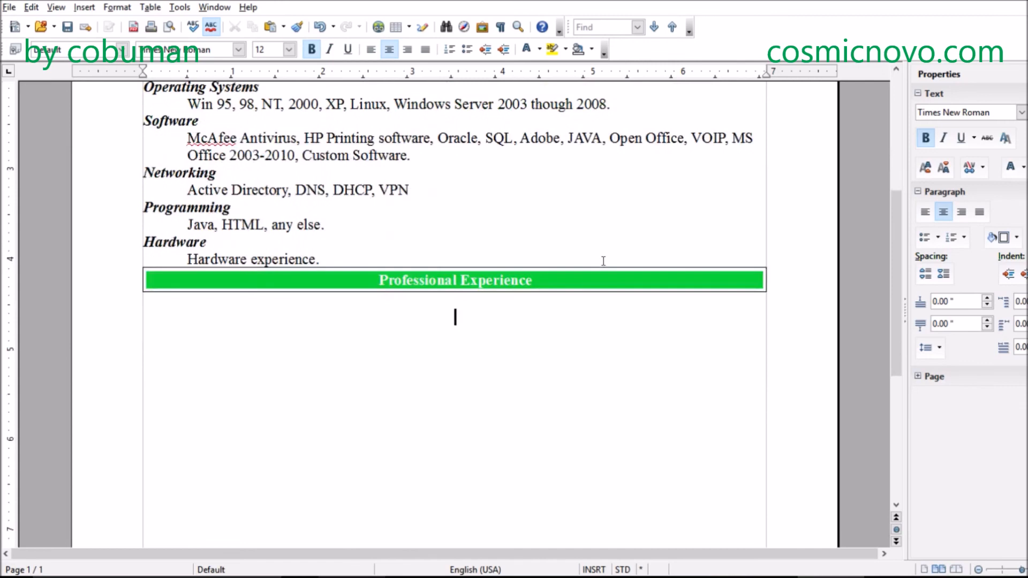
scroll(583, 223, down, 9)
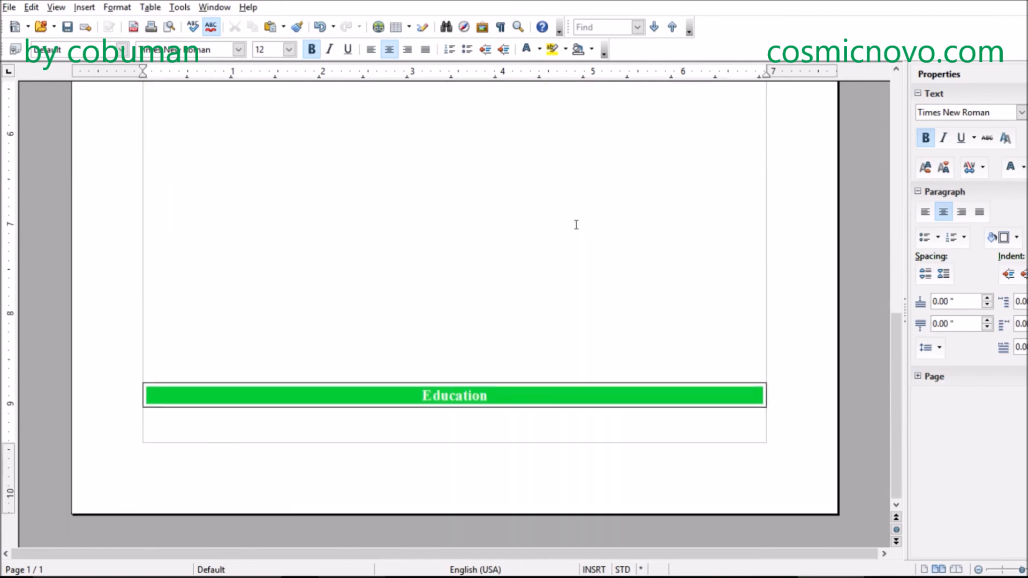
scroll(577, 223, up, 8)
scroll(576, 223, up, 5)
drag(342, 460, 453, 409)
click(468, 390)
scroll(467, 390, down, 3)
click(454, 432)
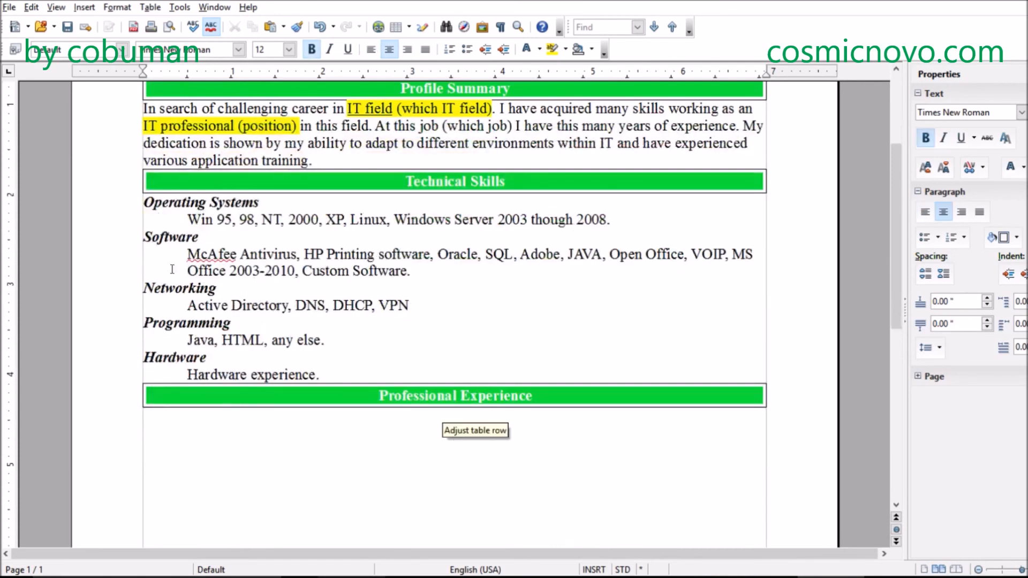
scroll(460, 433, down, 2)
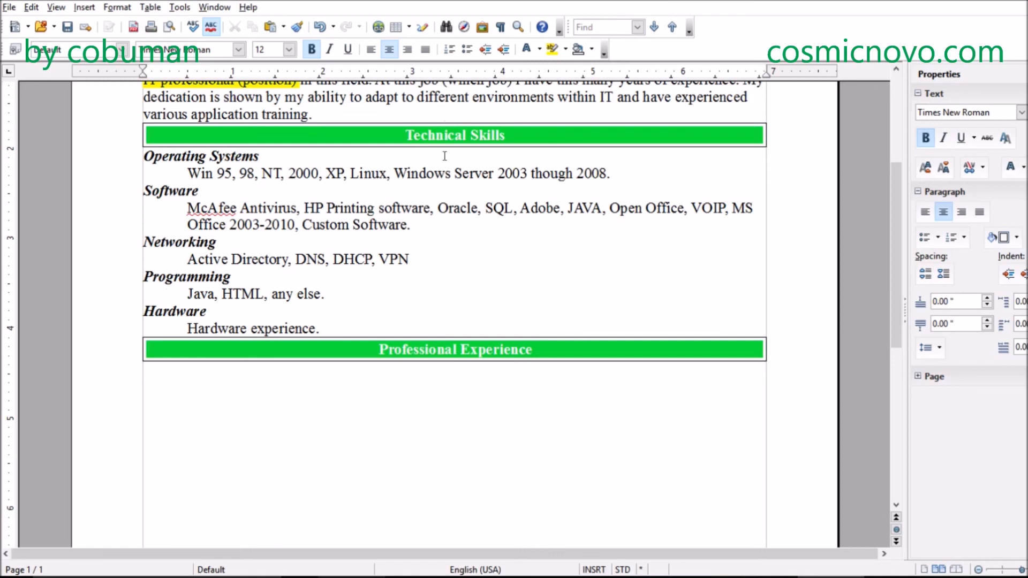
scroll(413, 306, down, 5)
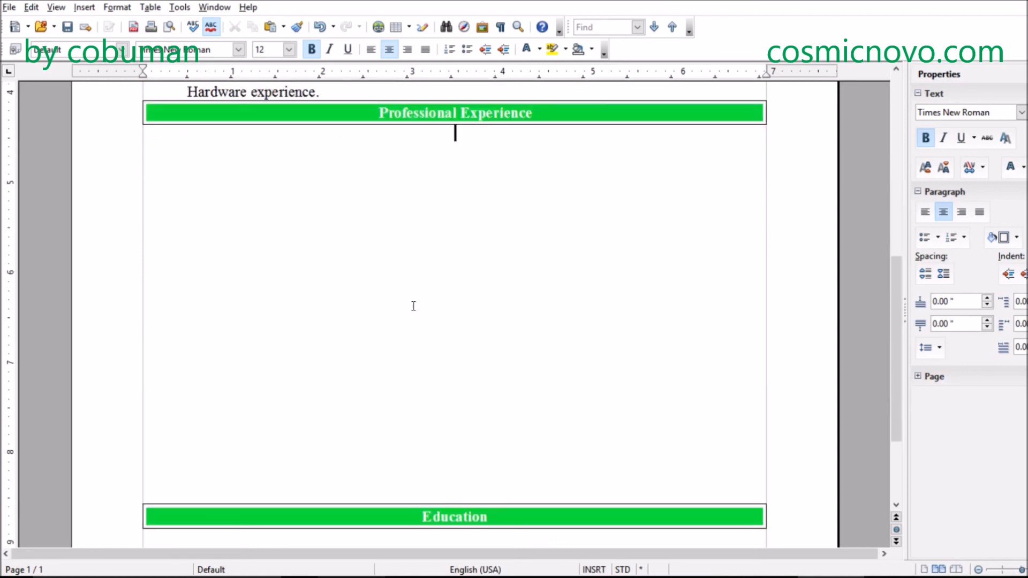
scroll(414, 305, up, 4)
scroll(413, 305, up, 2)
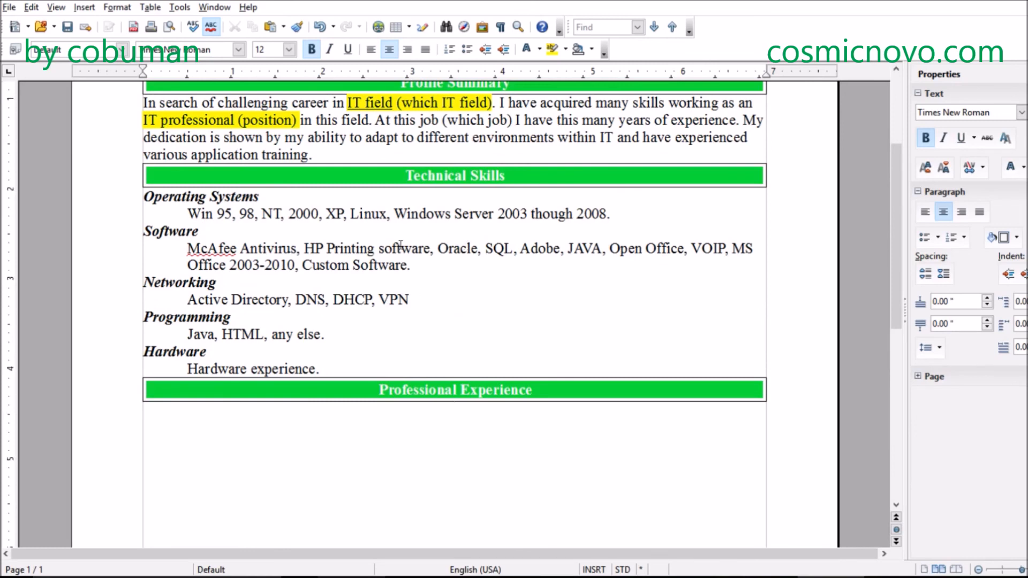
click(371, 49)
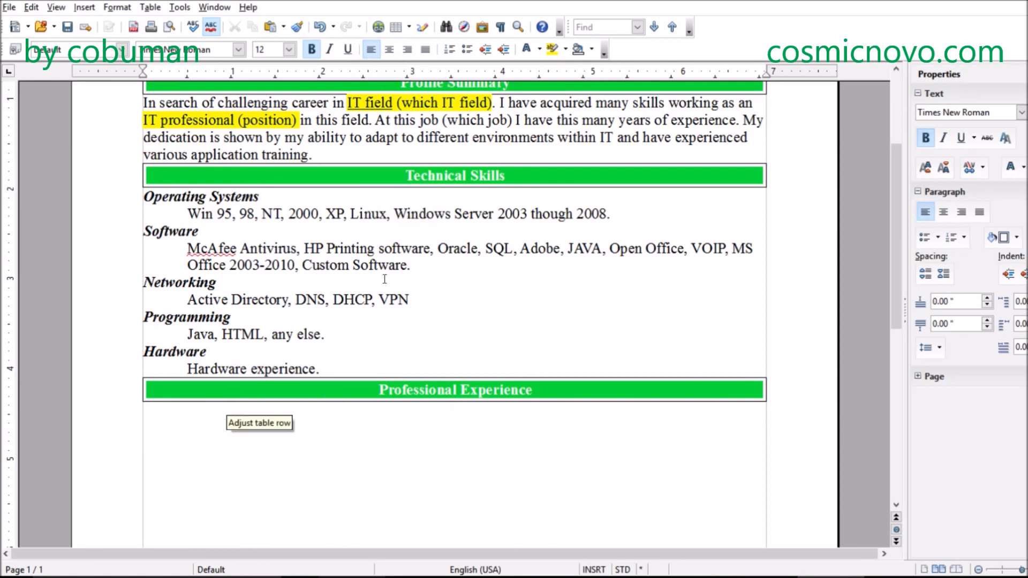
- Enter the bold job title "IT Support at this company-" on the first line below the Professional Experience bar
scroll(367, 324, down, 3)
scroll(367, 324, down, 2)
scroll(364, 322, up, 3)
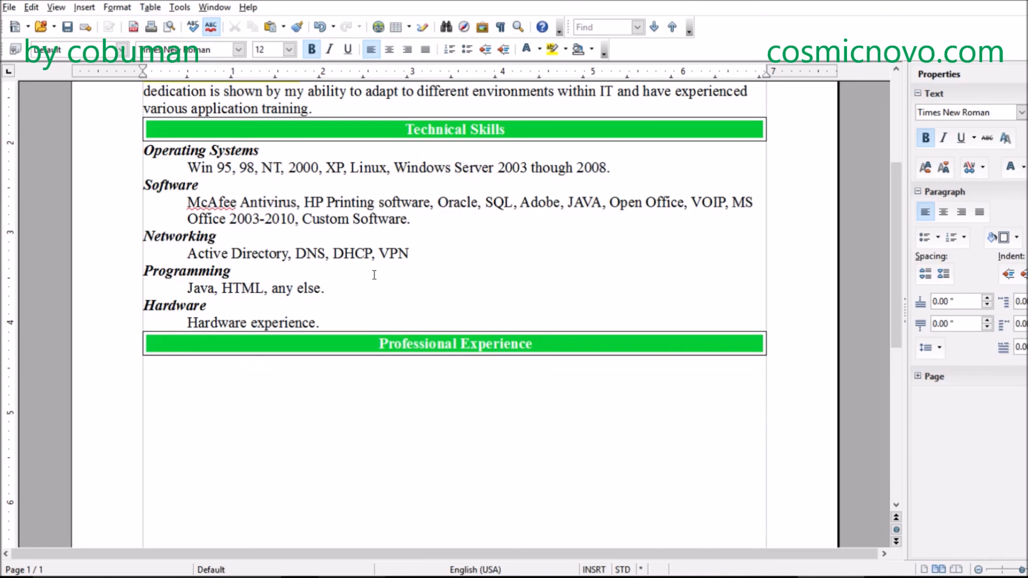
text(IT Support at )
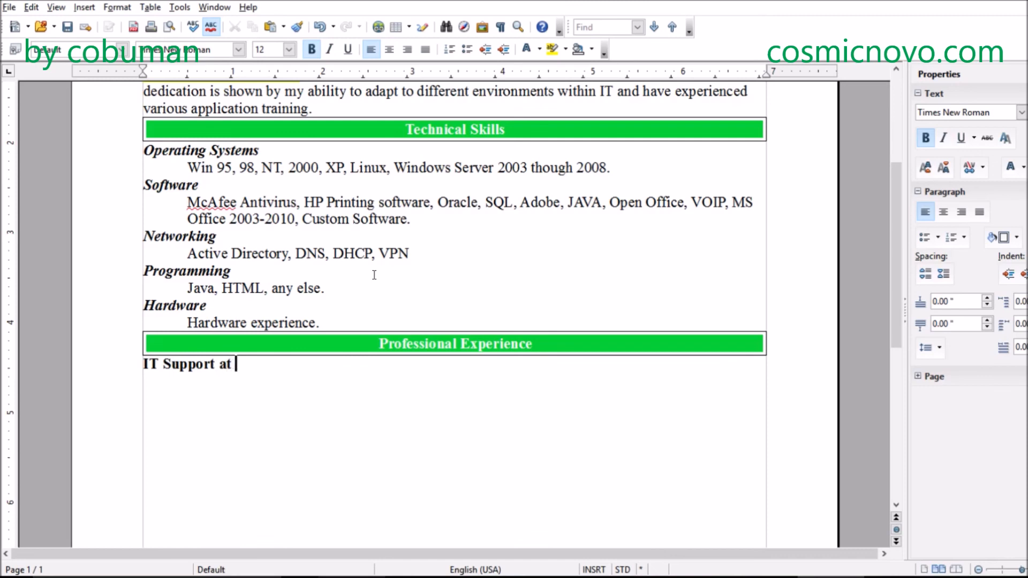
text(this company-)
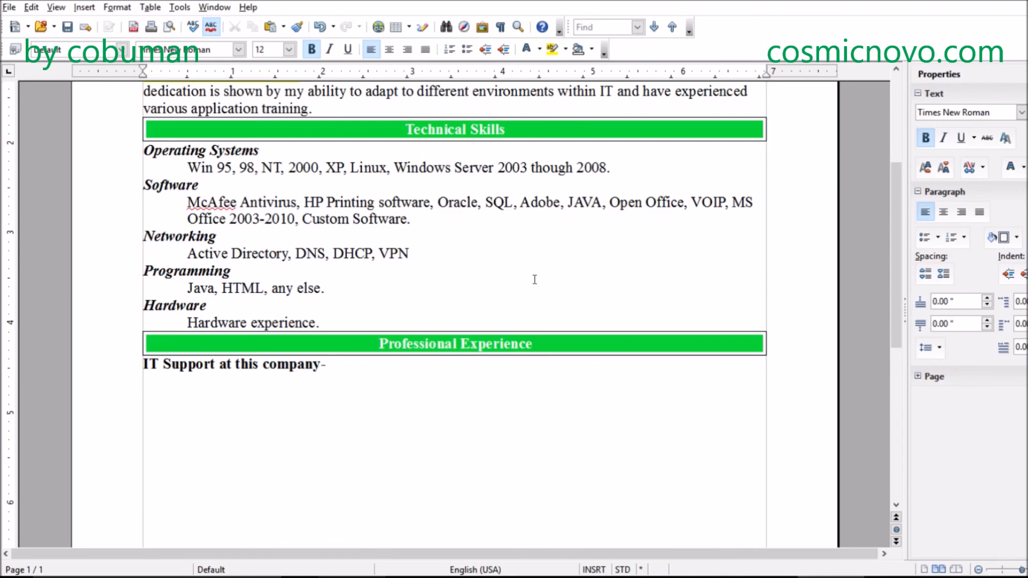
- Add "Name of the company" after the job title's hyphen with bold turned off
click(312, 49)
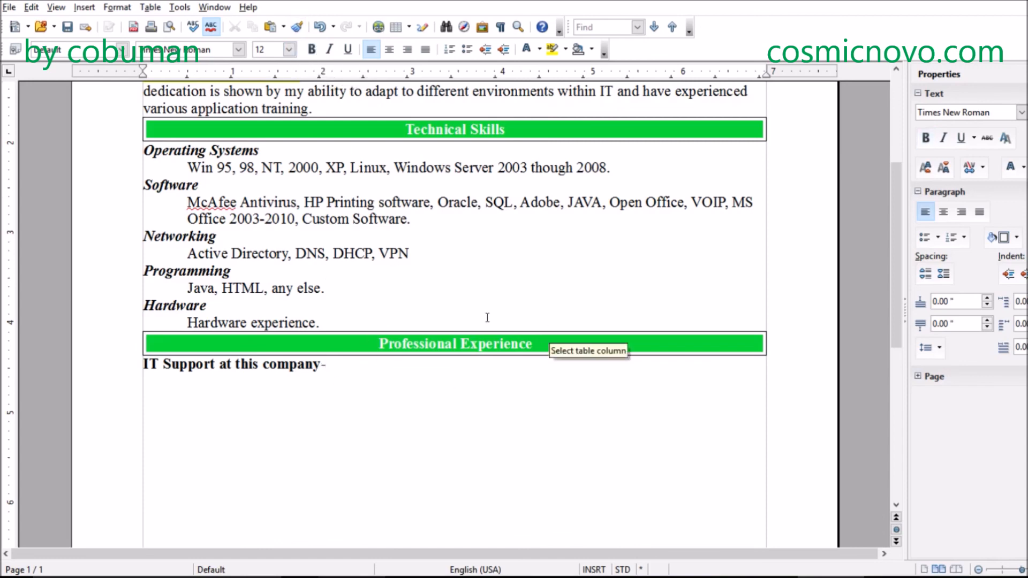
text(Name o)
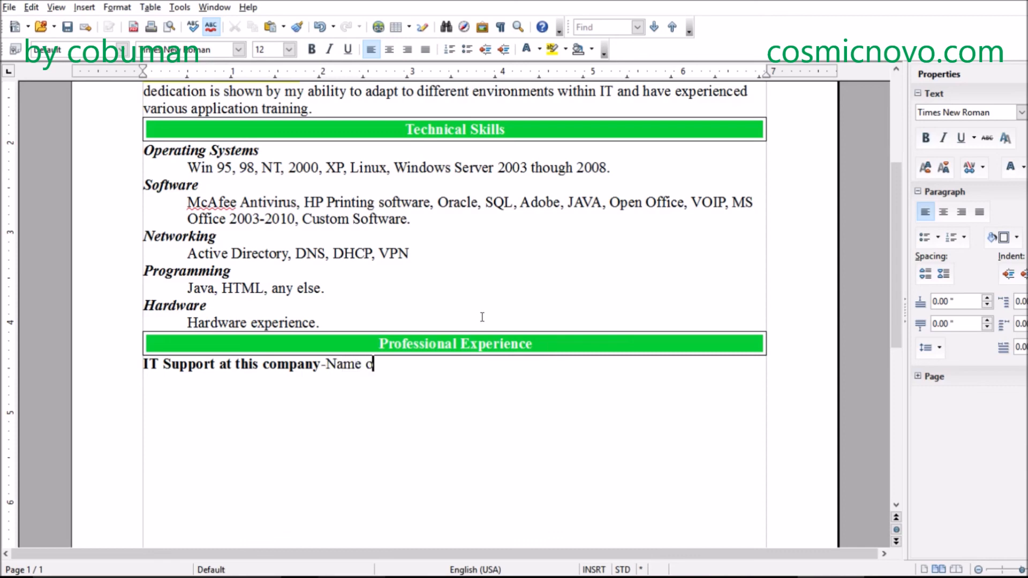
text(f the compan)
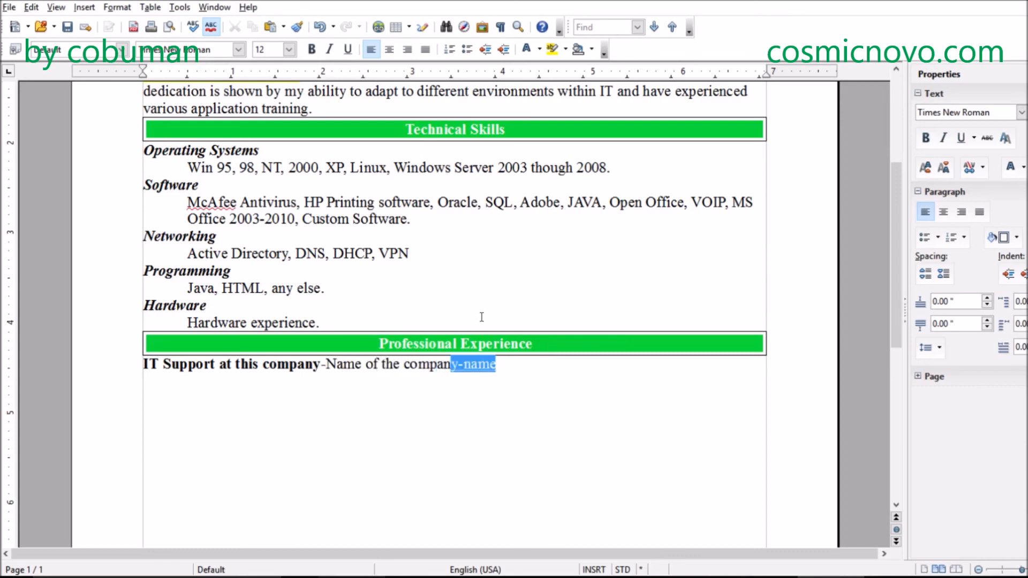
text(y)
key(Delete)
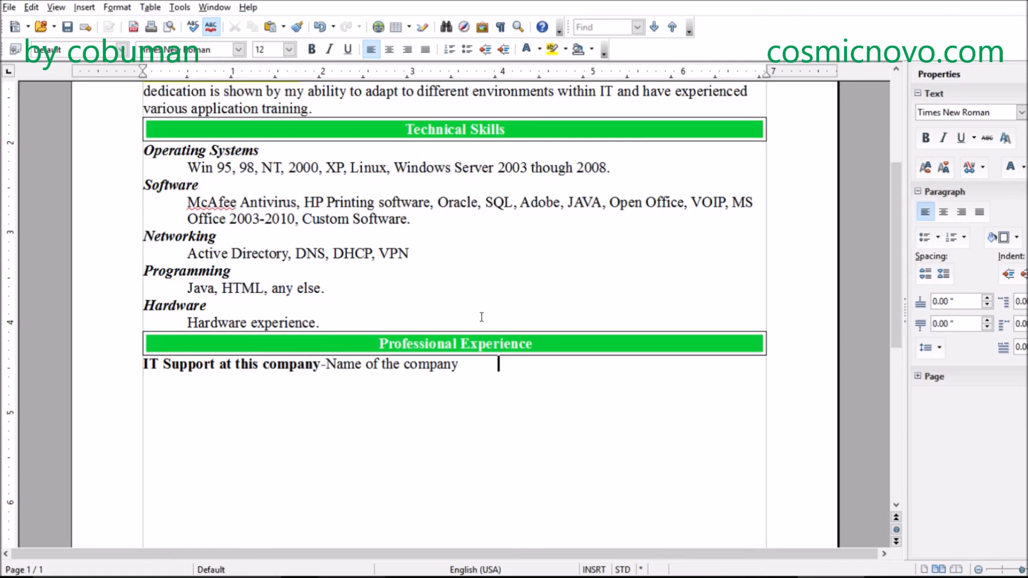
- Add the date range "April 2012-Current." after the company name, separated by tab spacing
key(Tab)
text(April 2012-Curre)
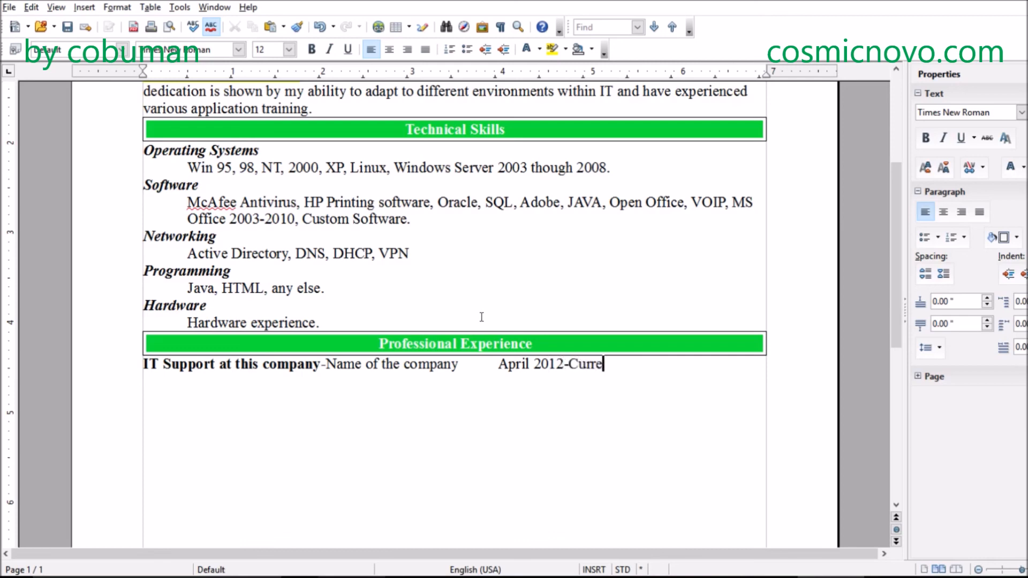
text(nt.)
- Remove the period after the date range and make "April 2012-Current" bold
key(Return)
key(Return)
drag(508, 364, 538, 360)
click(621, 364)
key(BackSpace)
drag(616, 365, 498, 365)
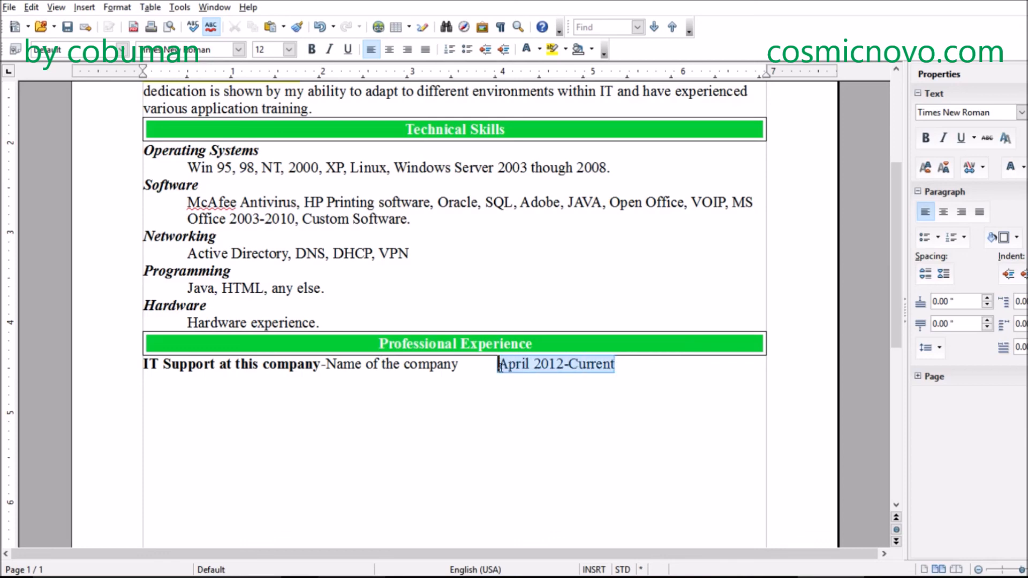
click(311, 50)
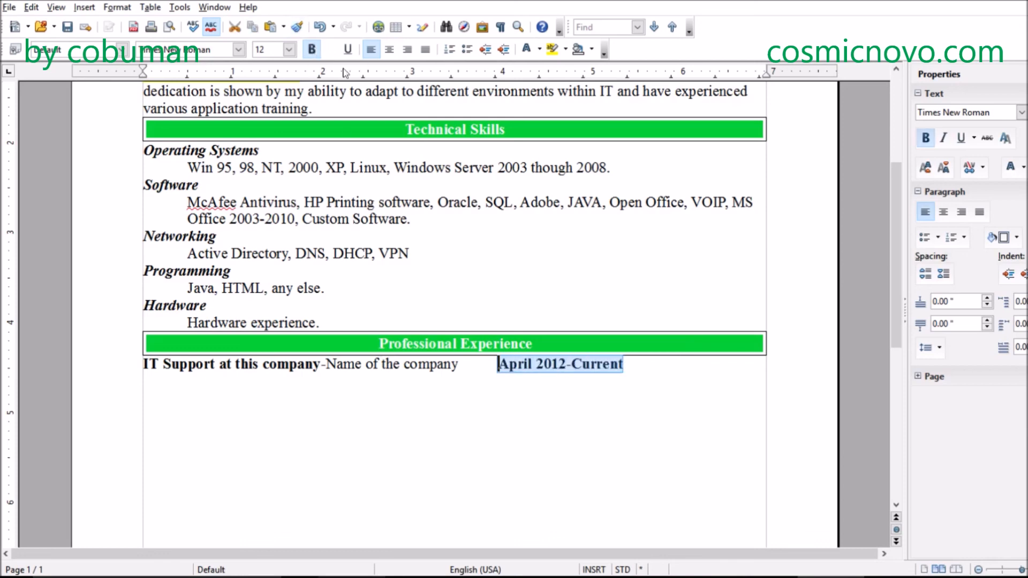
click(641, 381)
- Start a new left-aligned line below the job heading with bold turned off
click(698, 373)
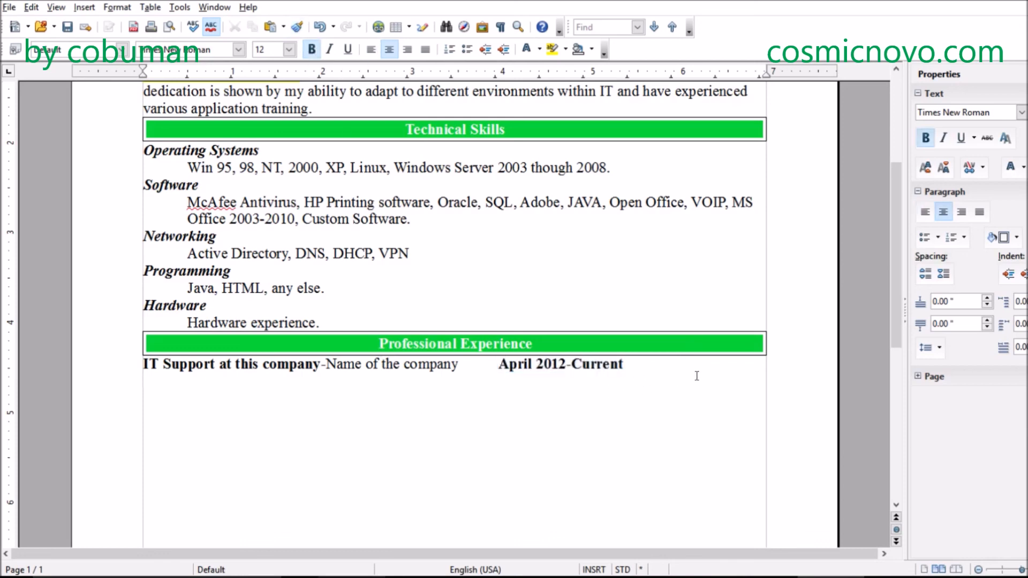
key(Return)
key(Return)
key(BackSpace)
key(BackSpace)
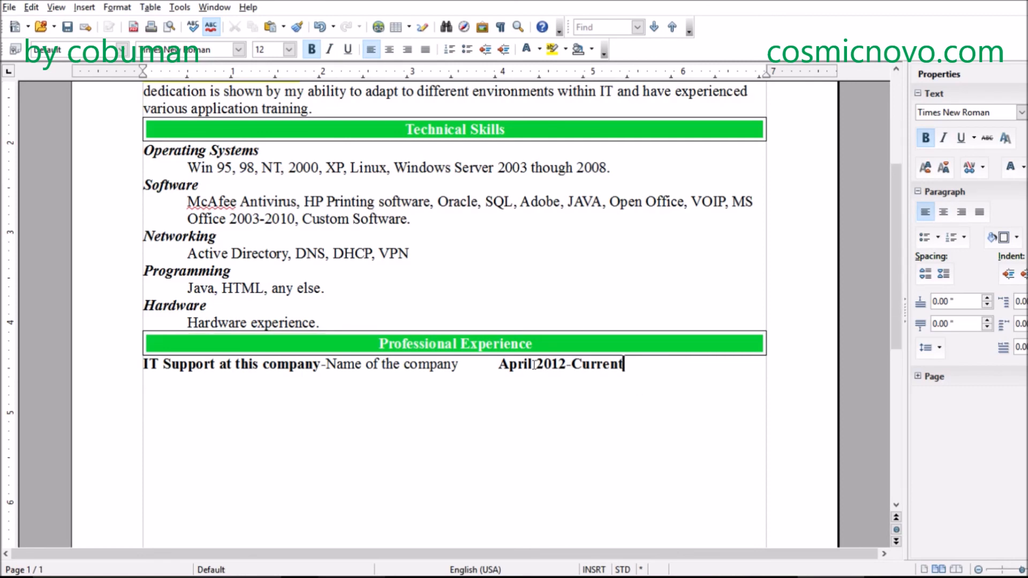
key(Return)
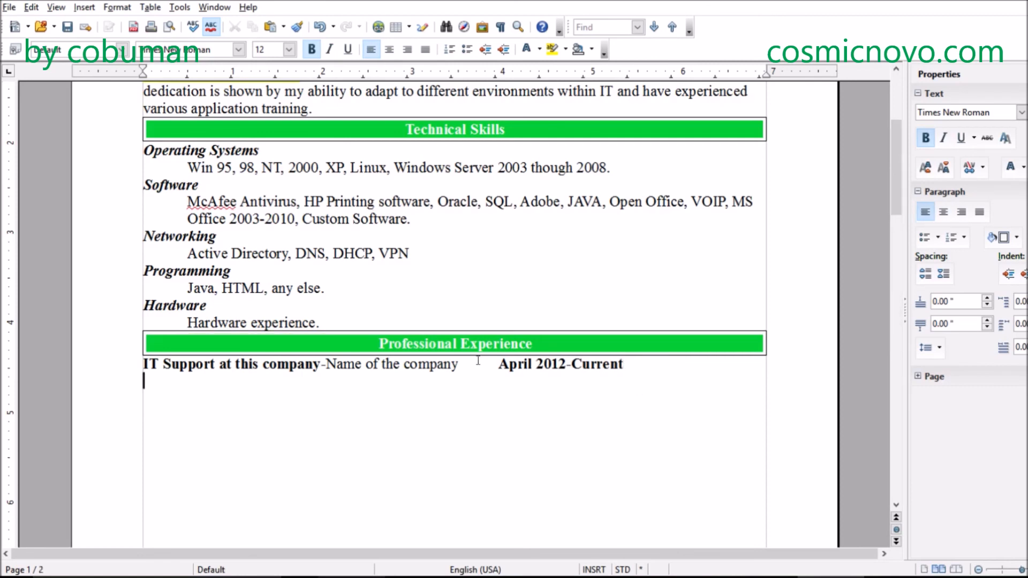
click(312, 50)
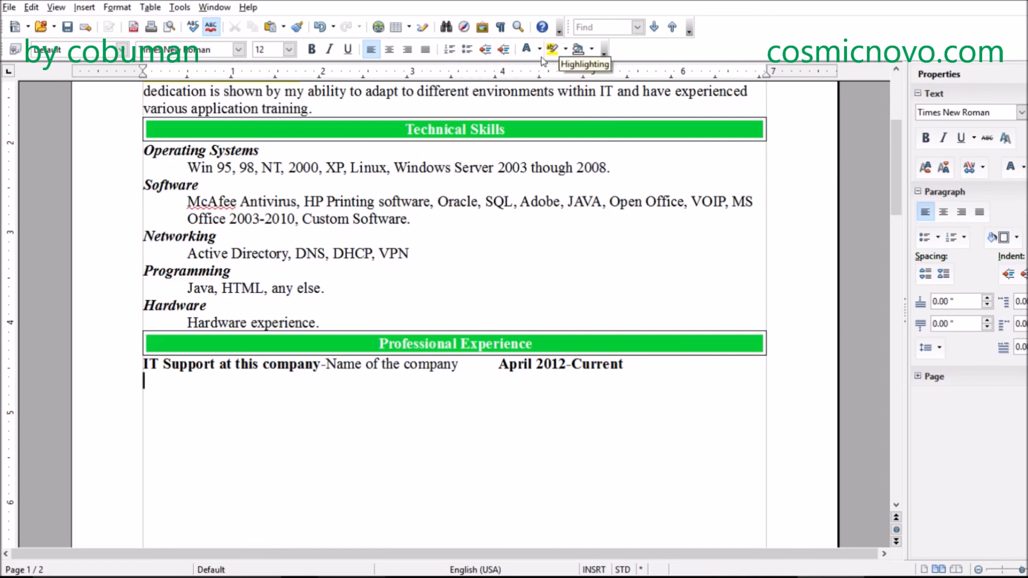
click(468, 52)
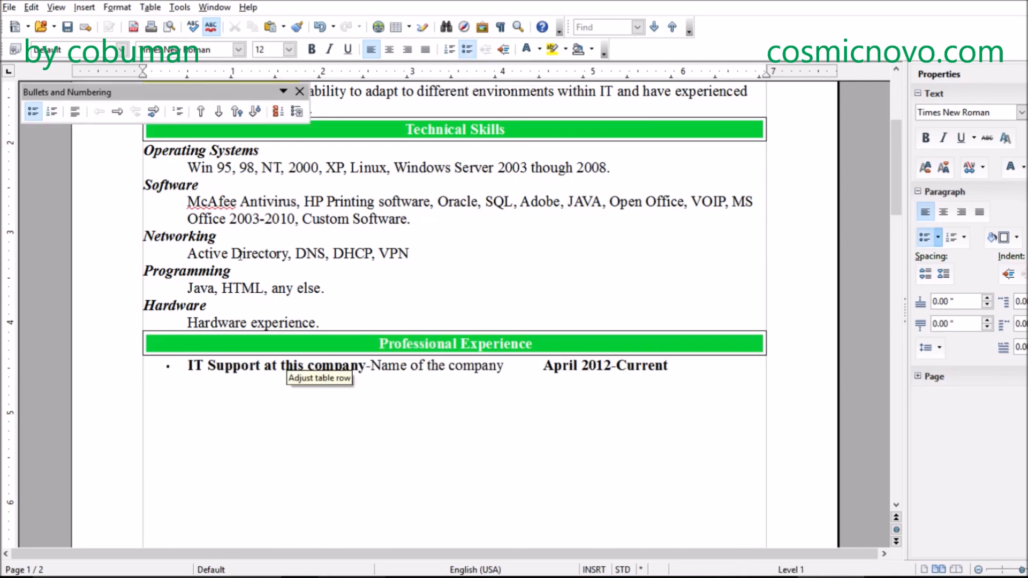
key(Up)
key(BackSpace)
key(Down)
key(BackSpace)
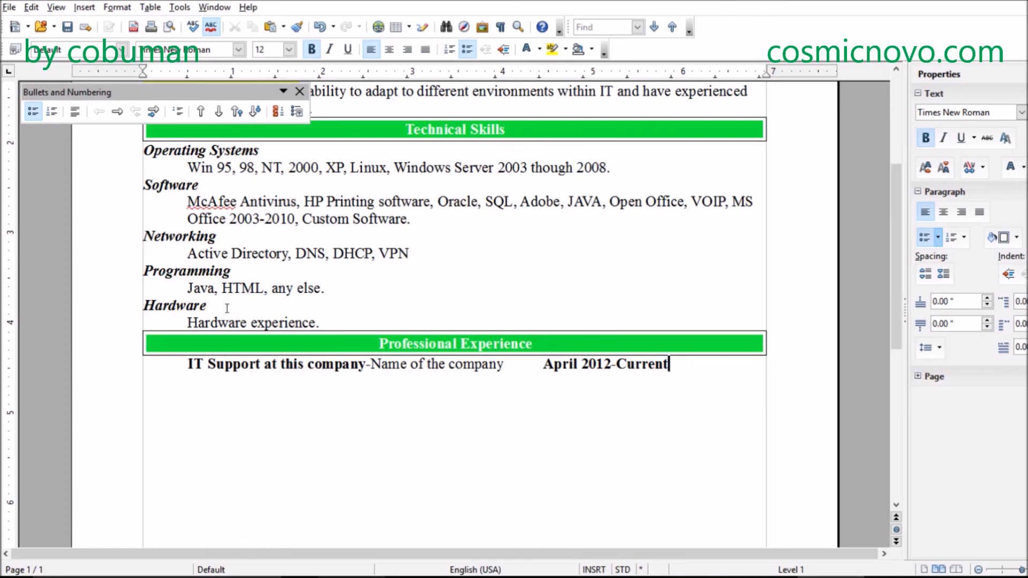
key(ctrl+z)
key(ctrl+z)
key(ctrl+y)
- Start an indented bulleted list below the job heading, leaving one blank line between them
key(Return)
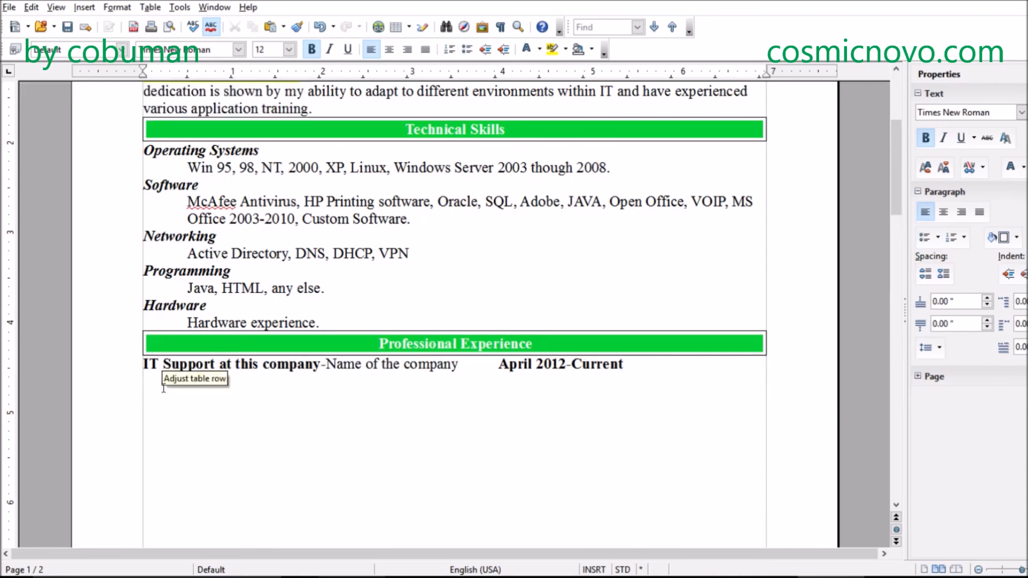
key(Tab)
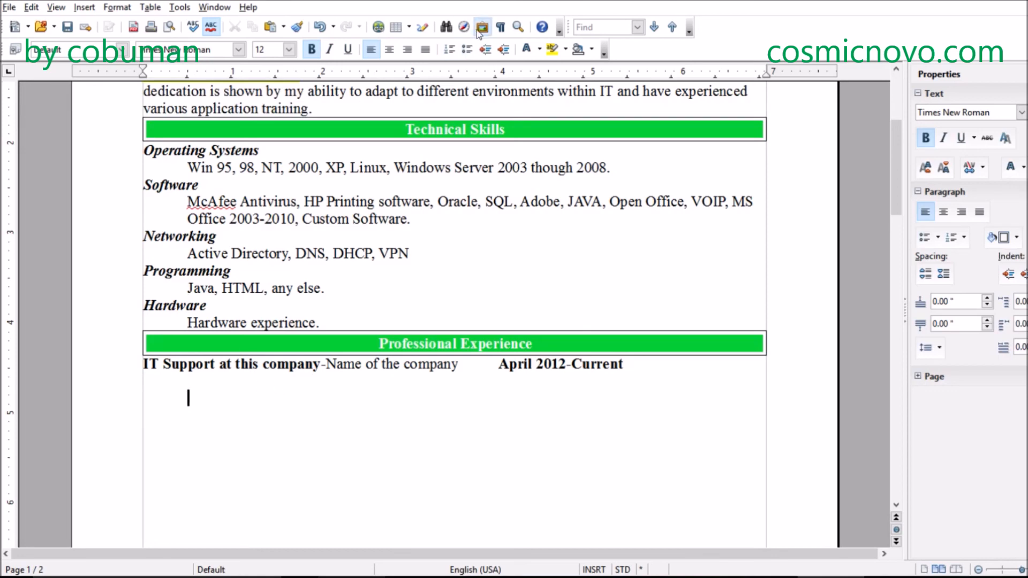
click(467, 50)
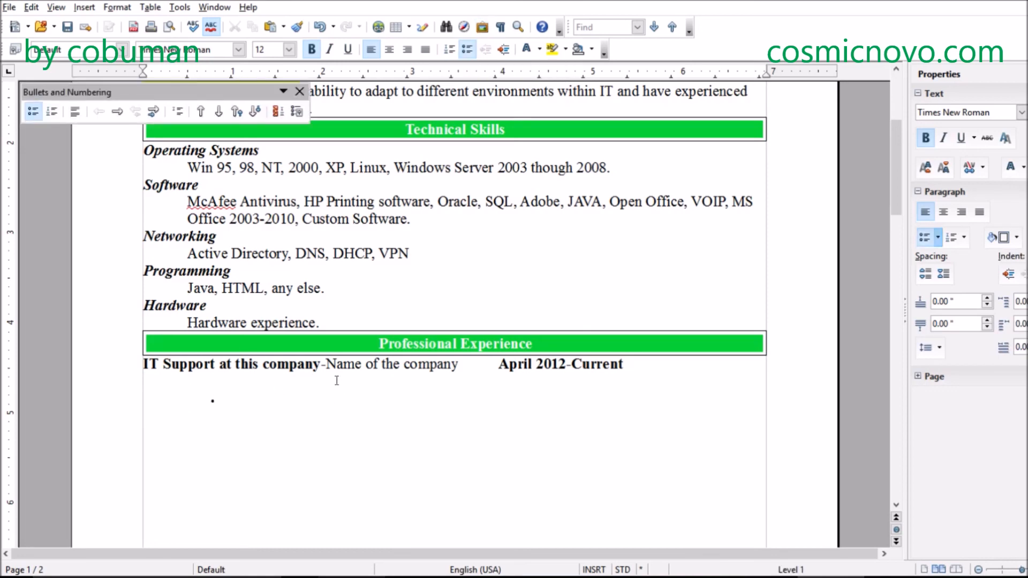
click(156, 365)
key(Down)
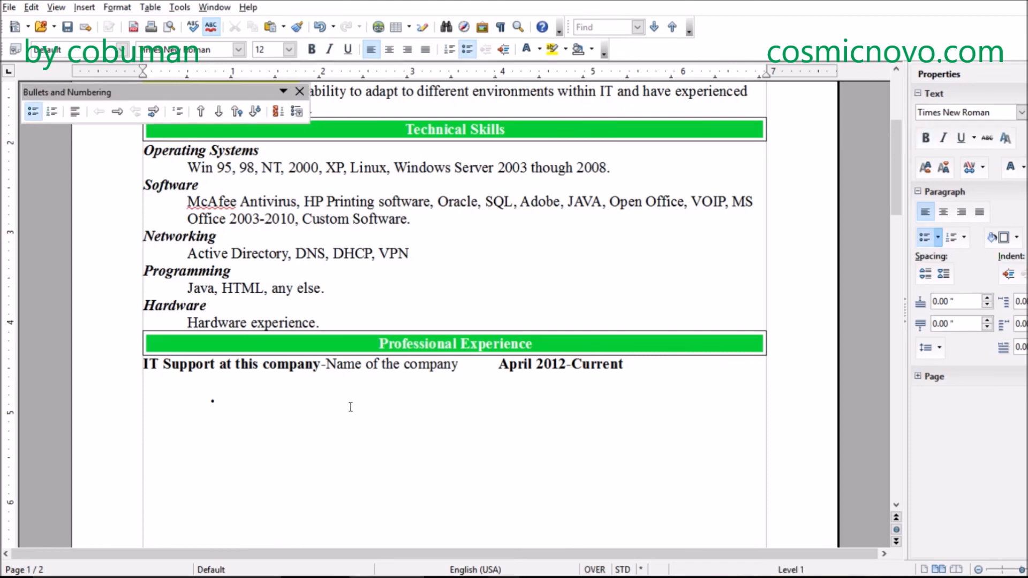
click(337, 408)
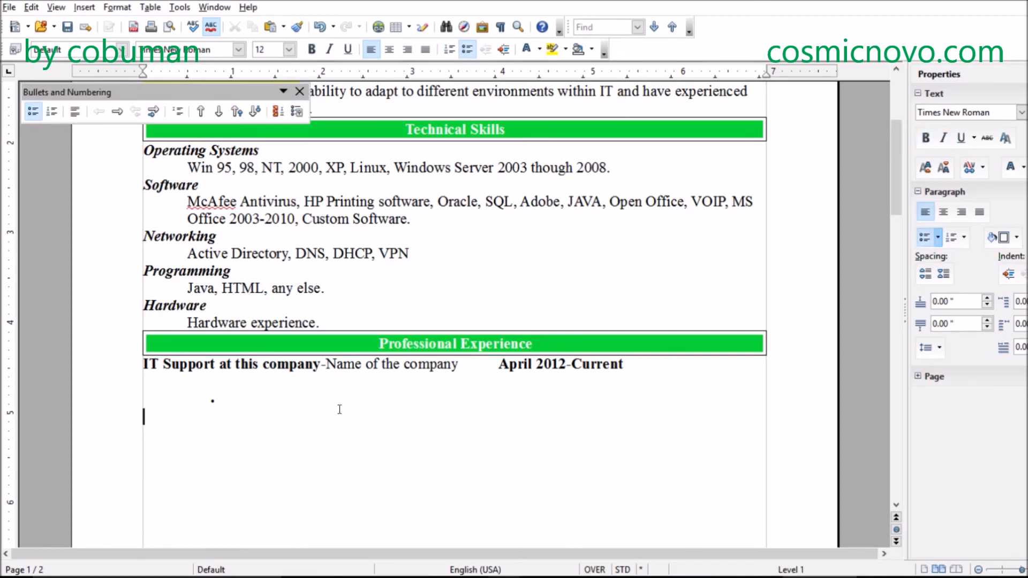
- Enter "On-site Desktop Support" as the first bullet under the IT Support job heading
click(269, 406)
text(On-site Des)
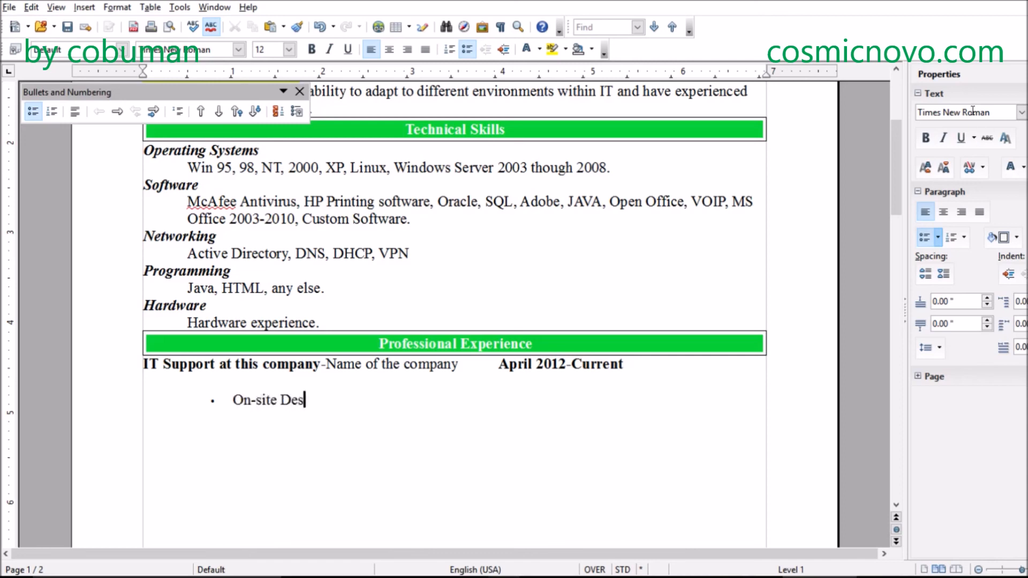
text(ktop Supp)
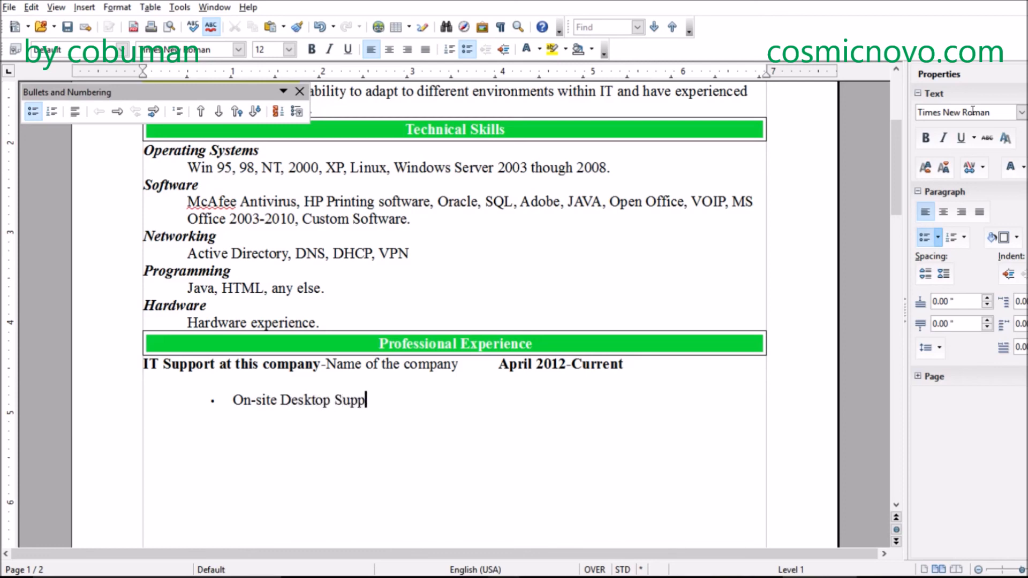
text(ort)
- Add a second bullet reading "PC Imaging and software installation." below the desktop support item
key(Return)
text(PC Imag)
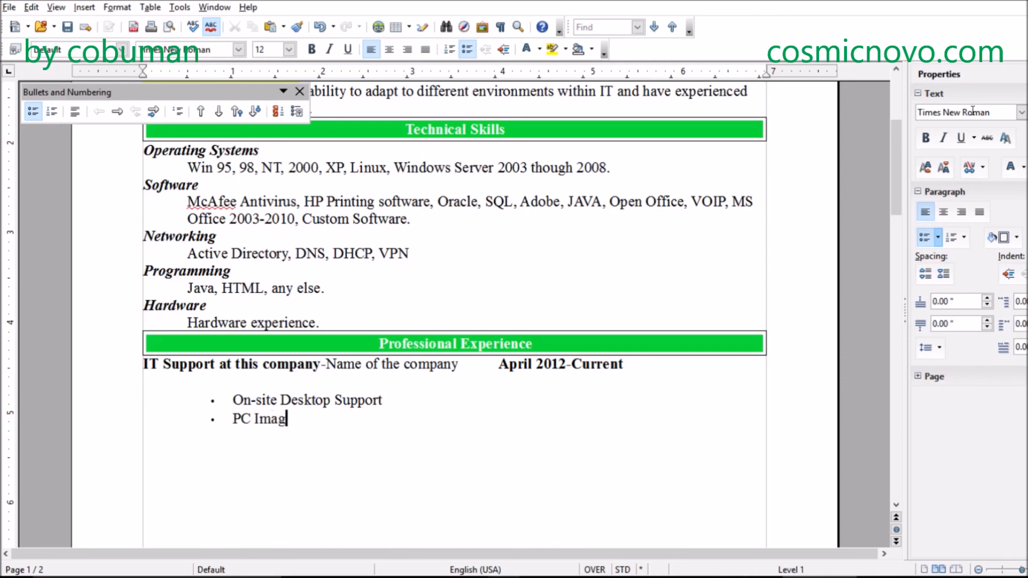
text(aging)
key(BackSpace)
key(BackSpace)
key(BackSpace)
key(BackSpace)
key(BackSpace)
key(BackSpace)
key(BackSpace)
key(BackSpace)
text(ma)
text(and software )
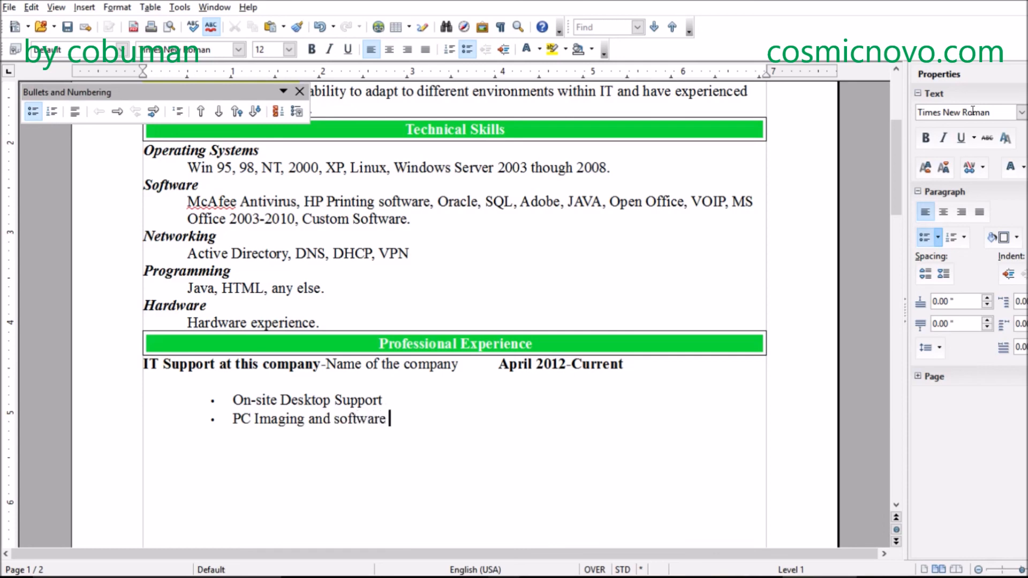
text(installation.)
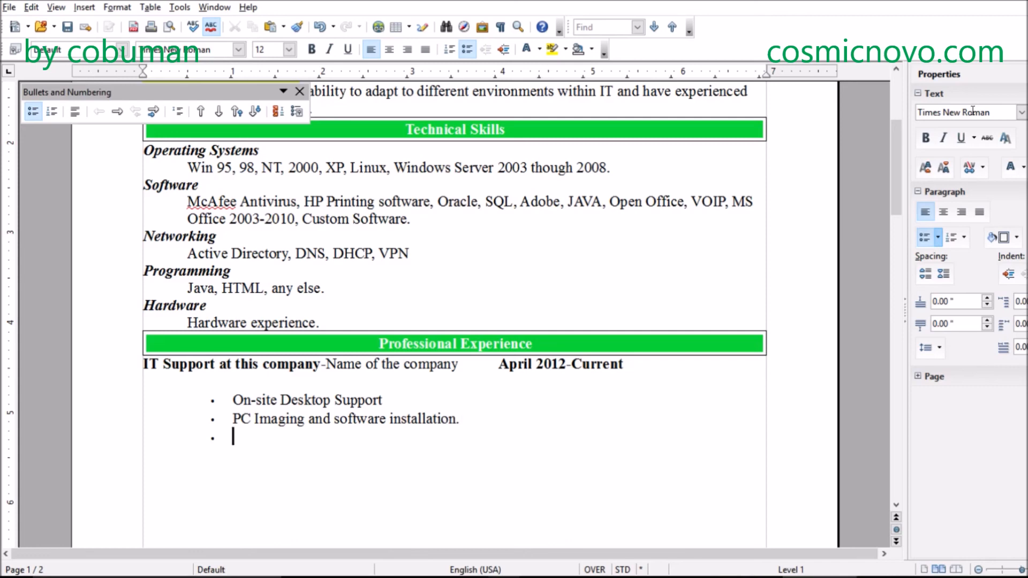
- Fill the third bullet of the IT Support job with "Networking/Setup new users in Active Directory."
text(Networking)
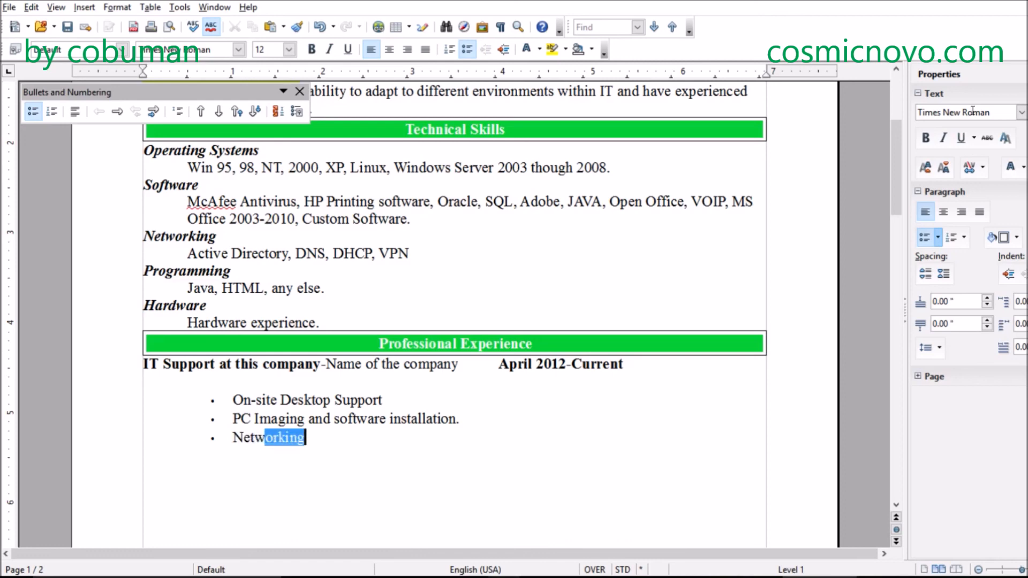
key(Return)
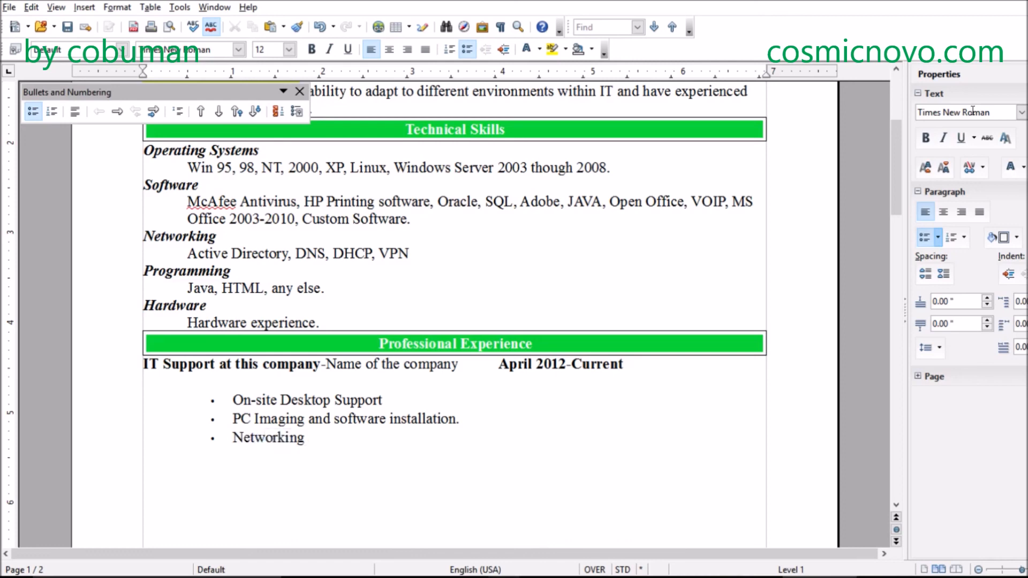
text(/)
text(Setup new )
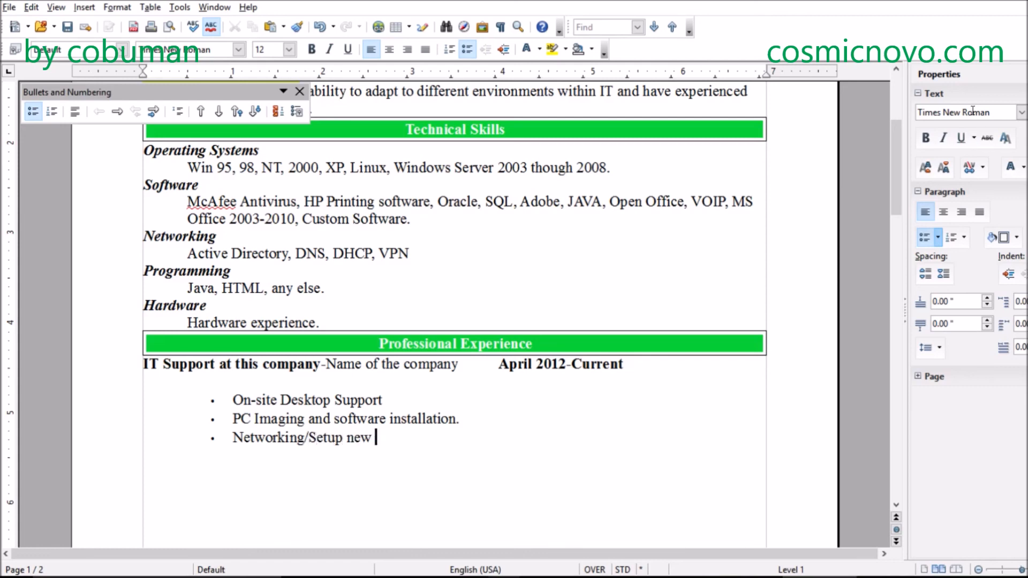
text(user s in A)
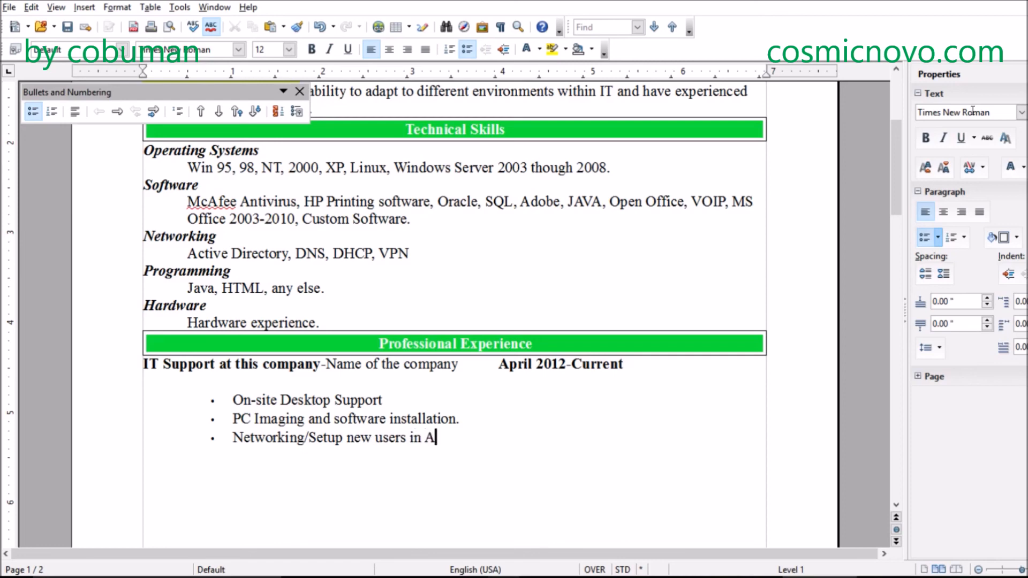
text(ctive Directory.)
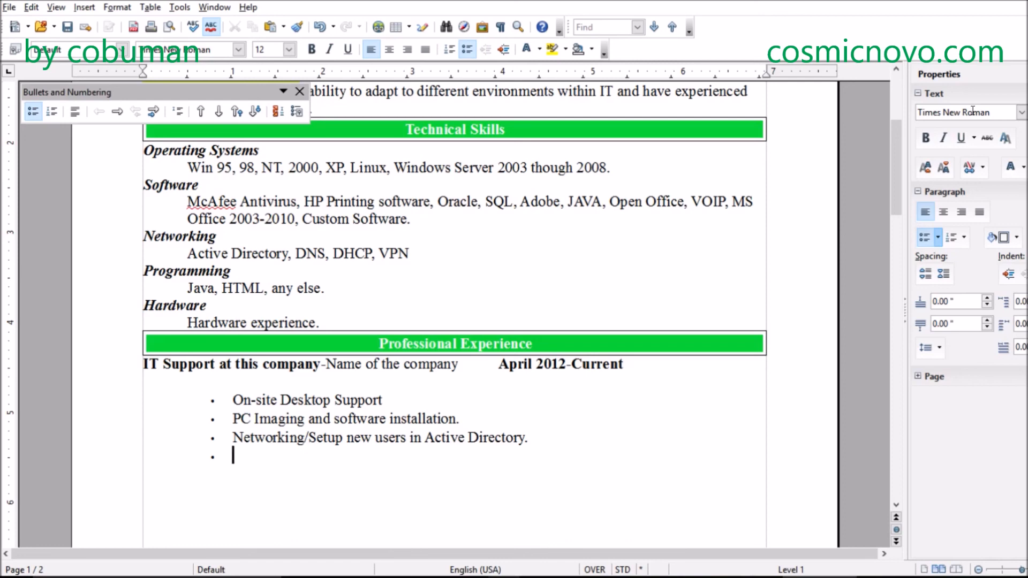
- Add the bullet "Installation and maintenance of the phones systems." below the Active Directory item, correcting the spelling of "maintenance"
text(Installation)
key(Return)
text(and maintnance of the phones sty)
key(BackSpace)
key(BackSpace)
text(ystems.)
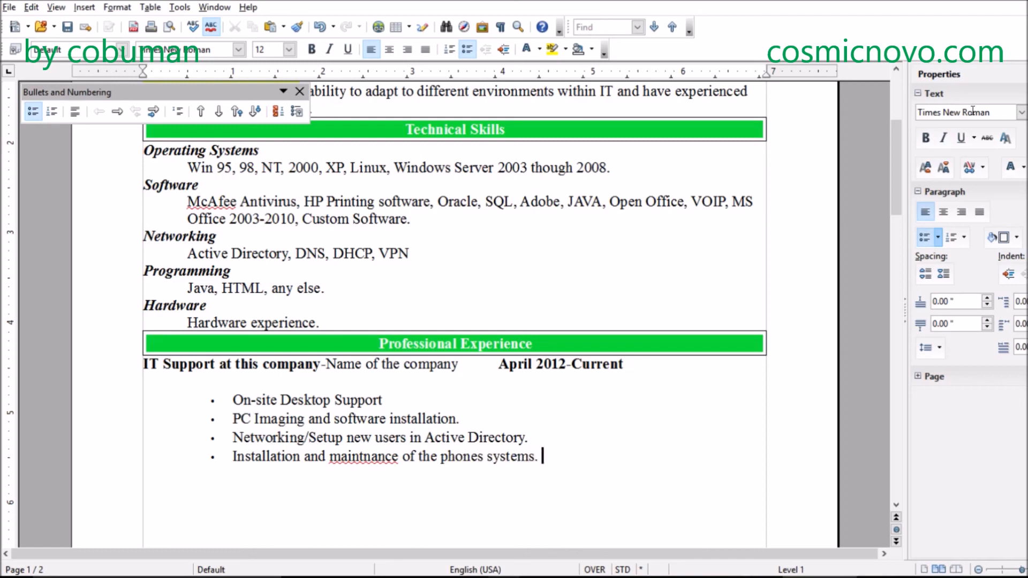
right_click(364, 456)
click(393, 307)
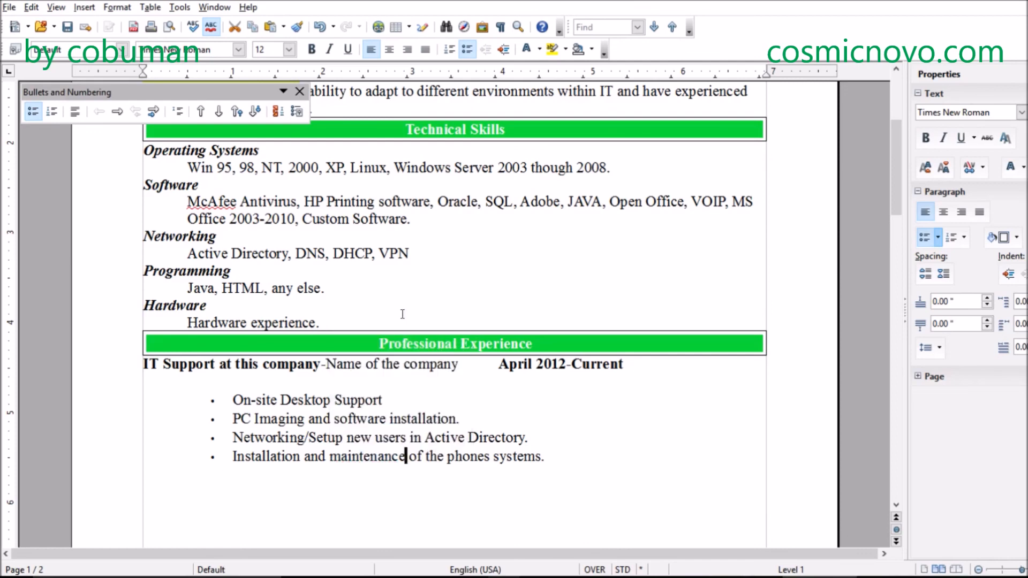
- Add a bullet reading "Voip troubleshooting." below the phones systems item
click(597, 455)
text(Vo)
text(ic)
key(BackSpace)
key(BackSpace)
key(BackSpace)
key(BackSpace)
key(Return)
text(Voip)
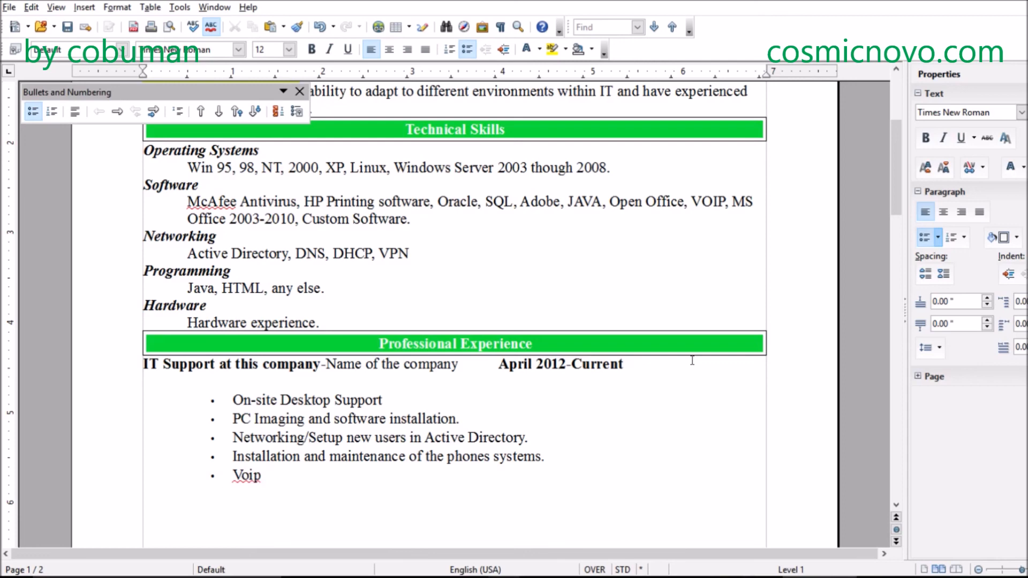
text( troubleshoo)
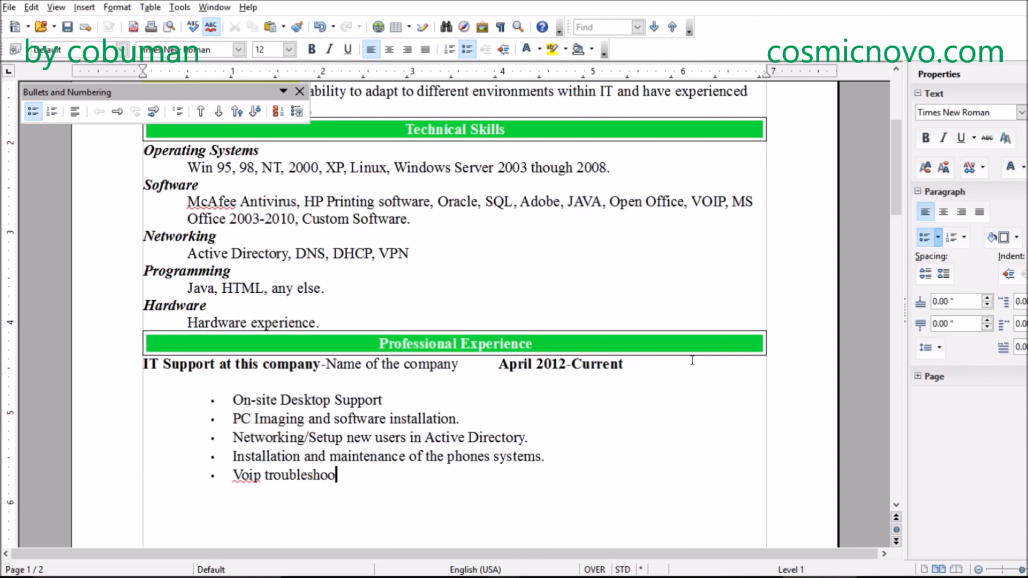
text(ting.)
- Add a bullet reading "Team Leader." below the Voip troubleshooting item
key(Return)
text(Teal Leader)
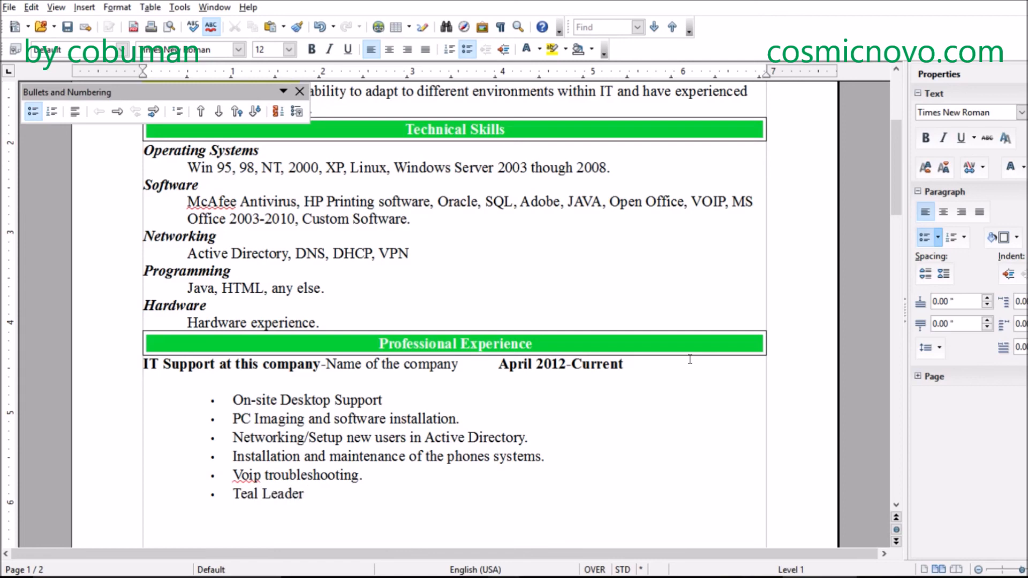
key(BackSpace)
key(BackSpace)
key(BackSpace)
key(BackSpace)
key(BackSpace)
key(BackSpace)
key(BackSpace)
key(BackSpace)
text(m Leader.)
- Add "Project Management" as the last bullet of the IT Support job, correcting the spelling of "Management"
key(Return)
text(Proje)
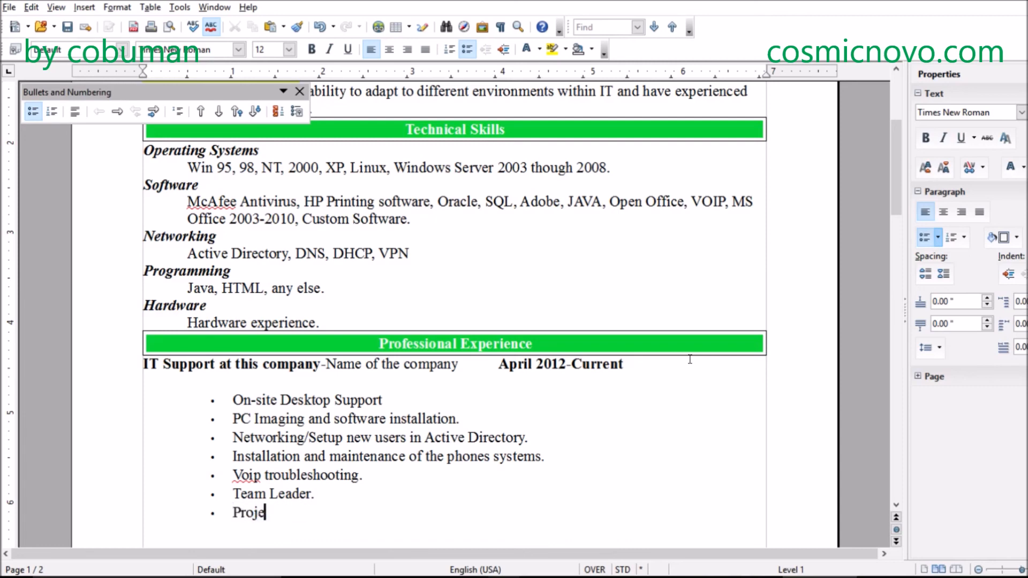
text(ct Managment)
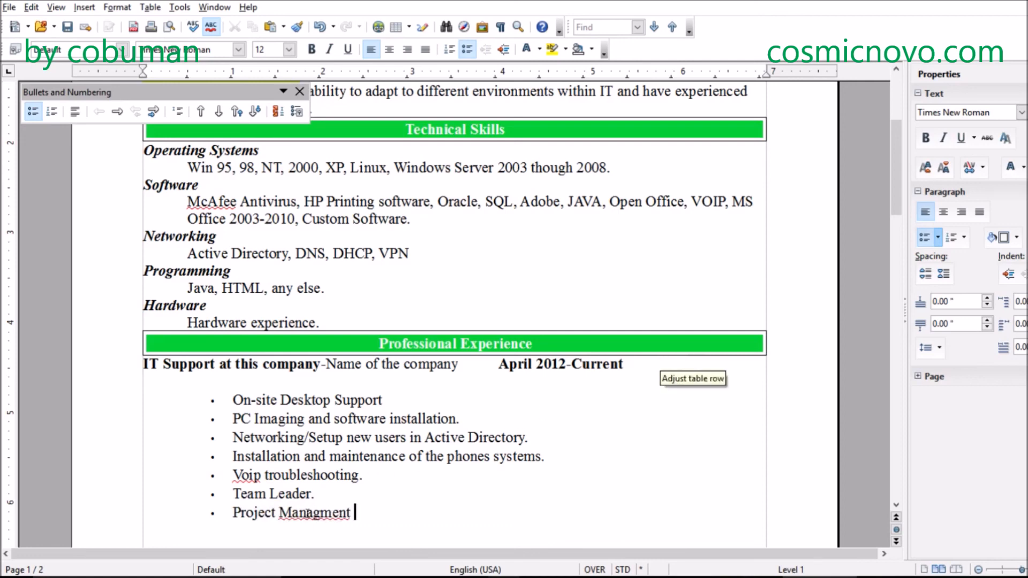
right_click(308, 516)
click(367, 334)
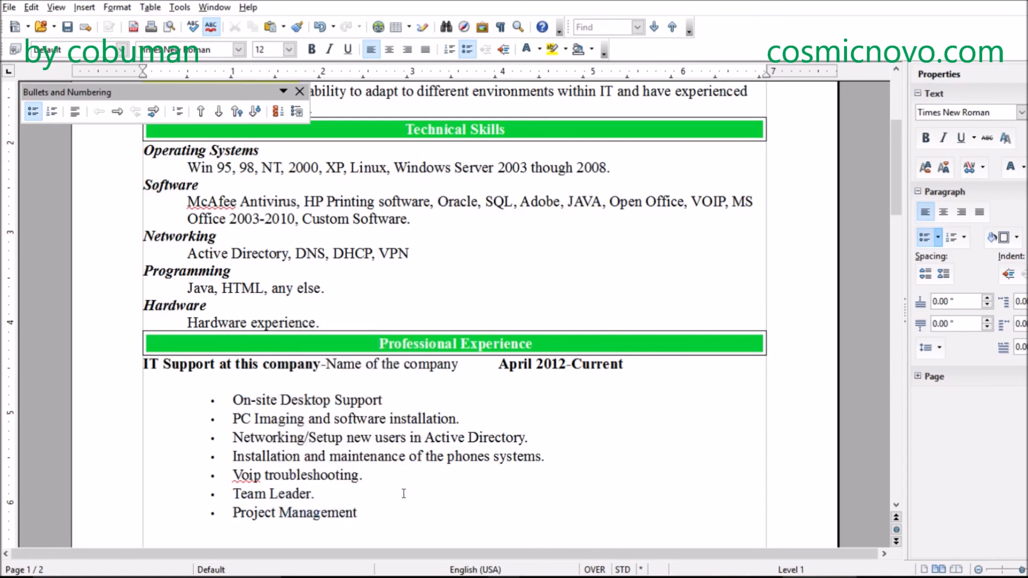
- End the bulleted list after Project Management and start an unindented plain line directly below it
scroll(422, 451, down, 1)
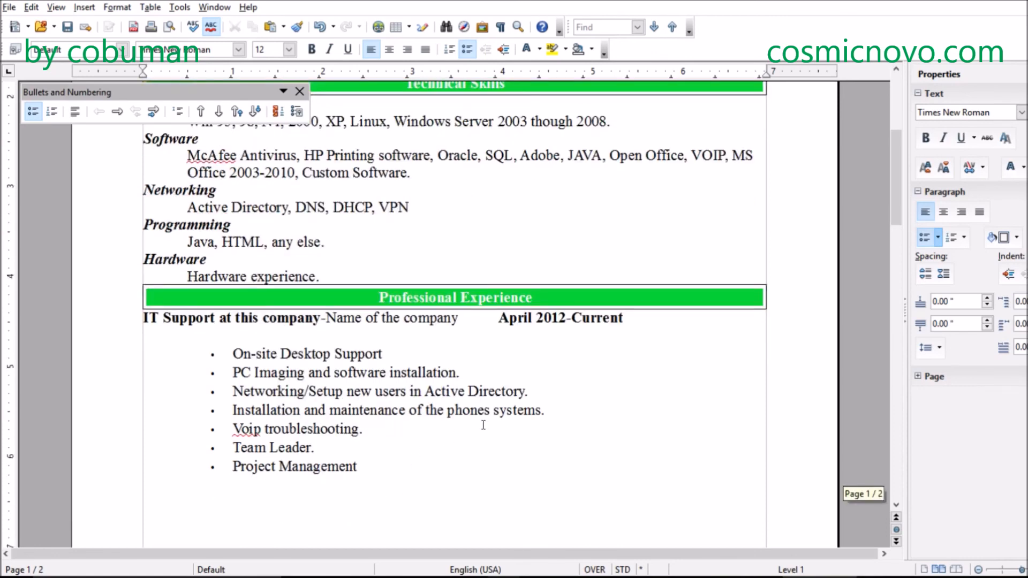
scroll(480, 424, down, 1)
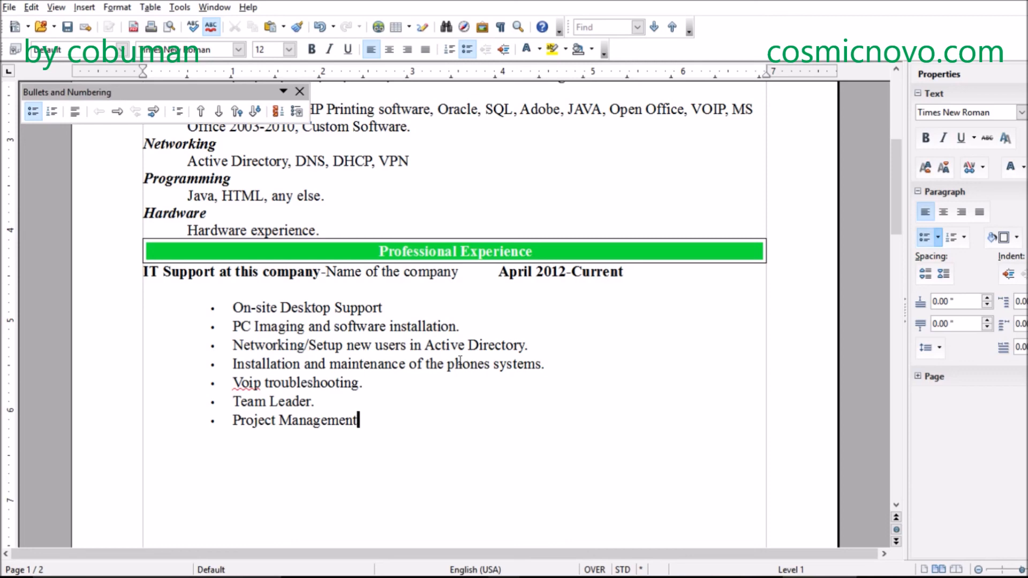
key(shift+Return)
key(shift+Return)
key(BackSpace)
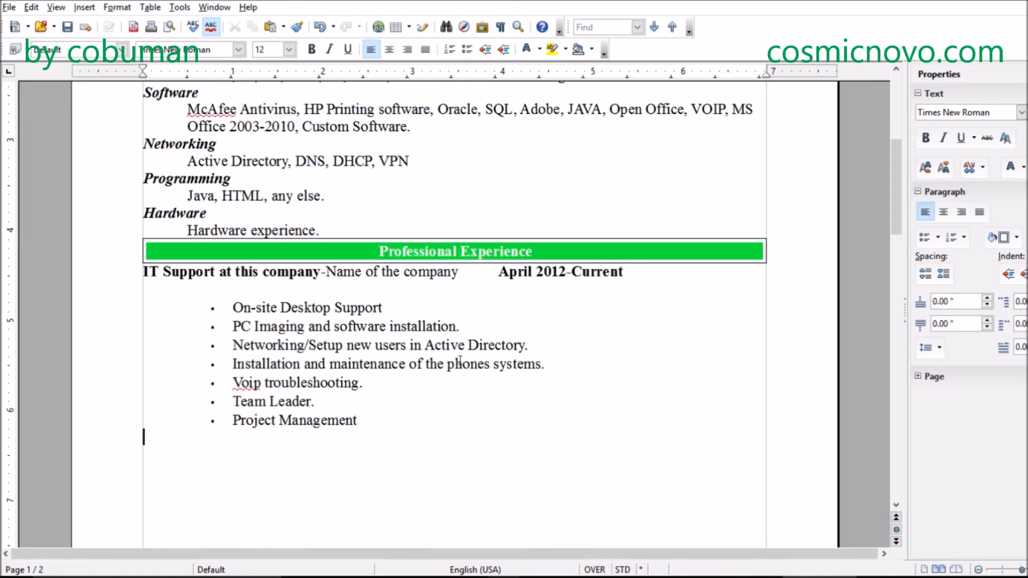
- Enter "New previous job." on the line below the bulleted list and make it bold
scroll(445, 359, down, 3)
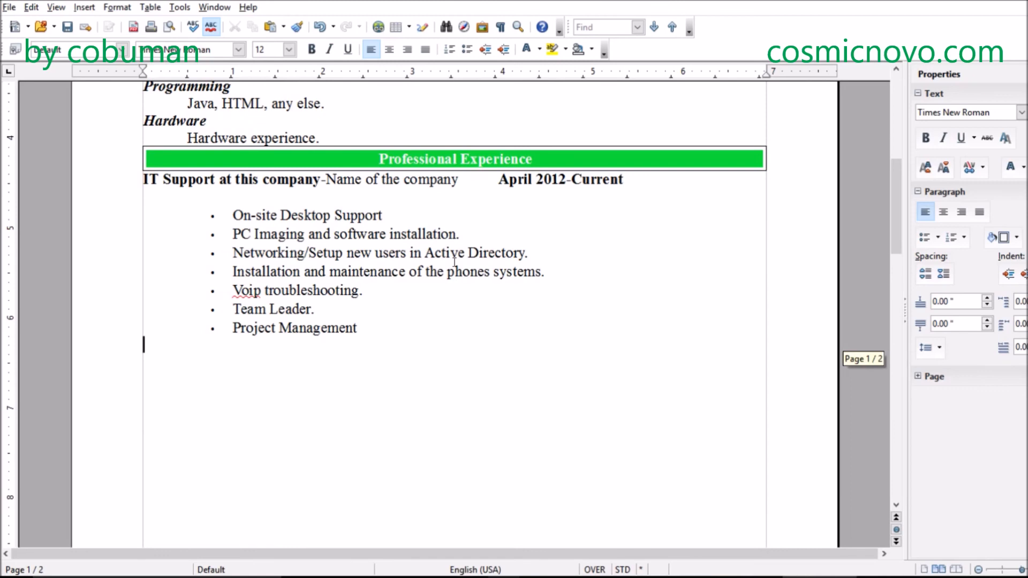
text(New )
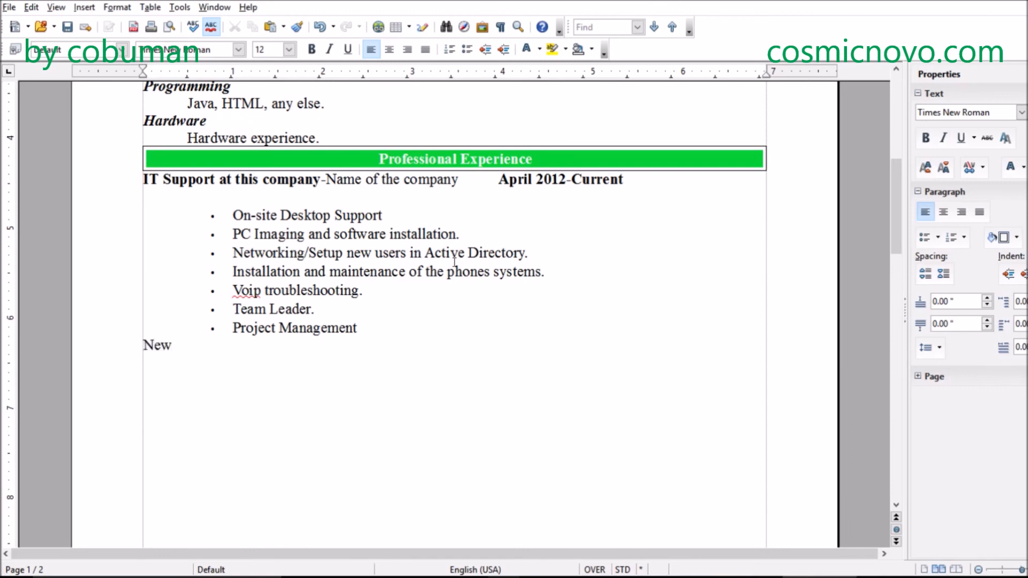
text(j)
key(BackSpace)
text(previous job.)
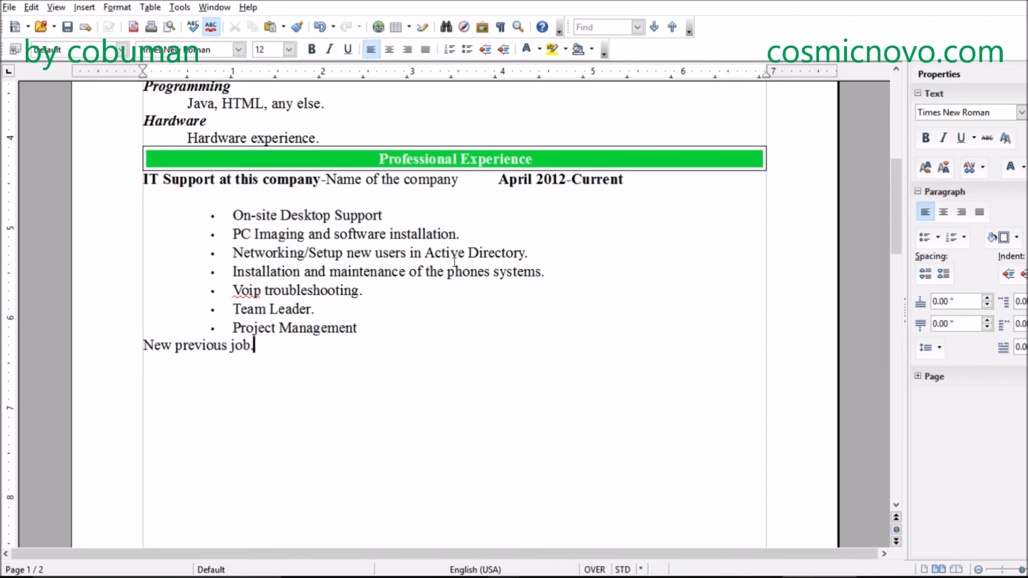
drag(261, 346, 142, 345)
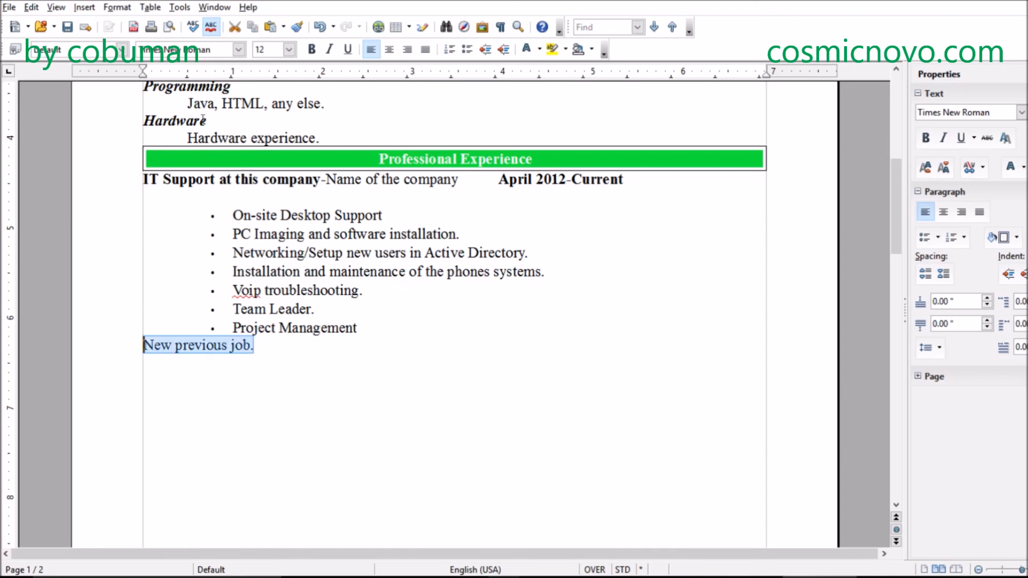
click(312, 49)
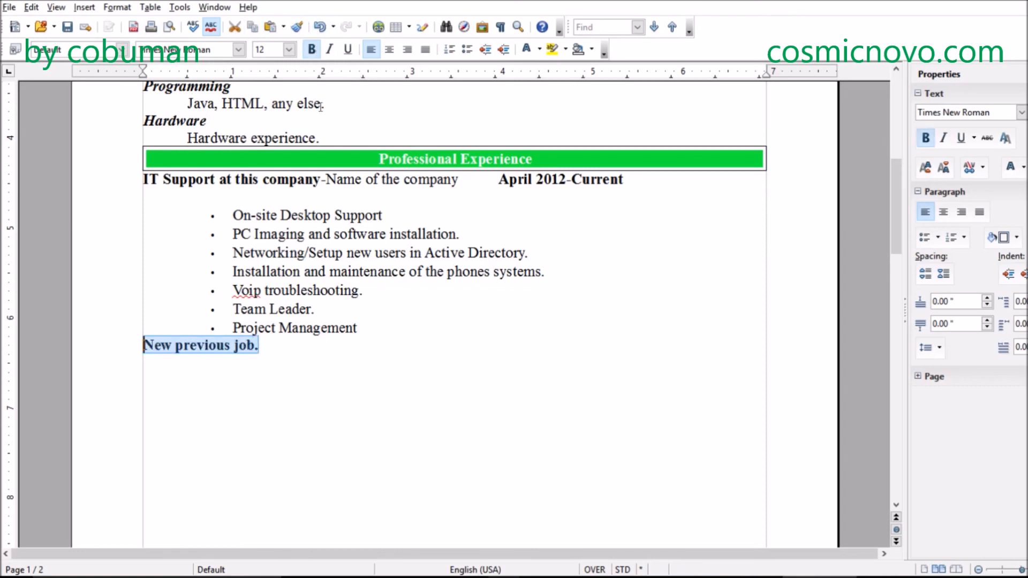
- Replace the period after "New previous job" with "-Name of the company", keeping the company name in regular weight
click(280, 348)
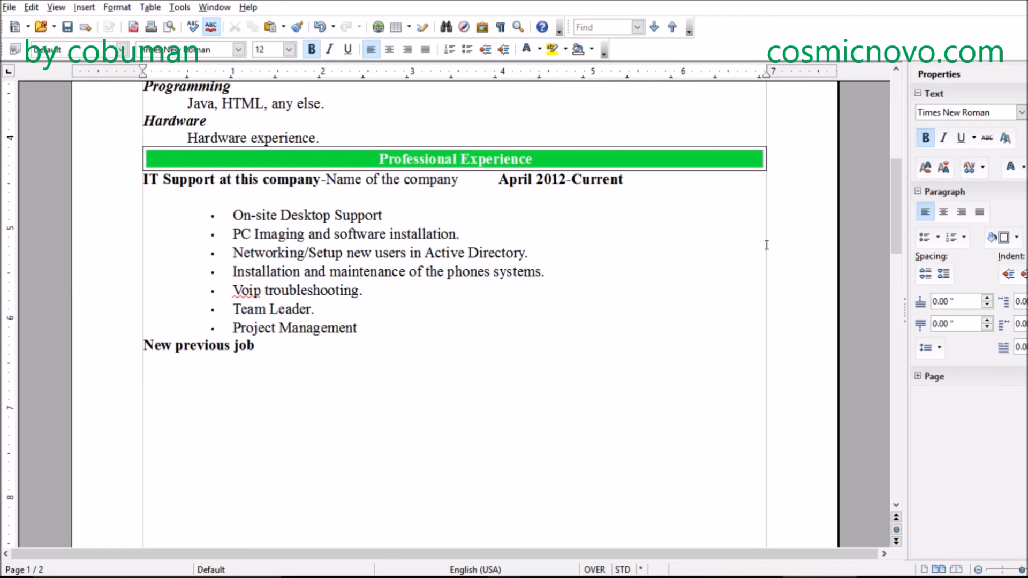
text(-Name of the company)
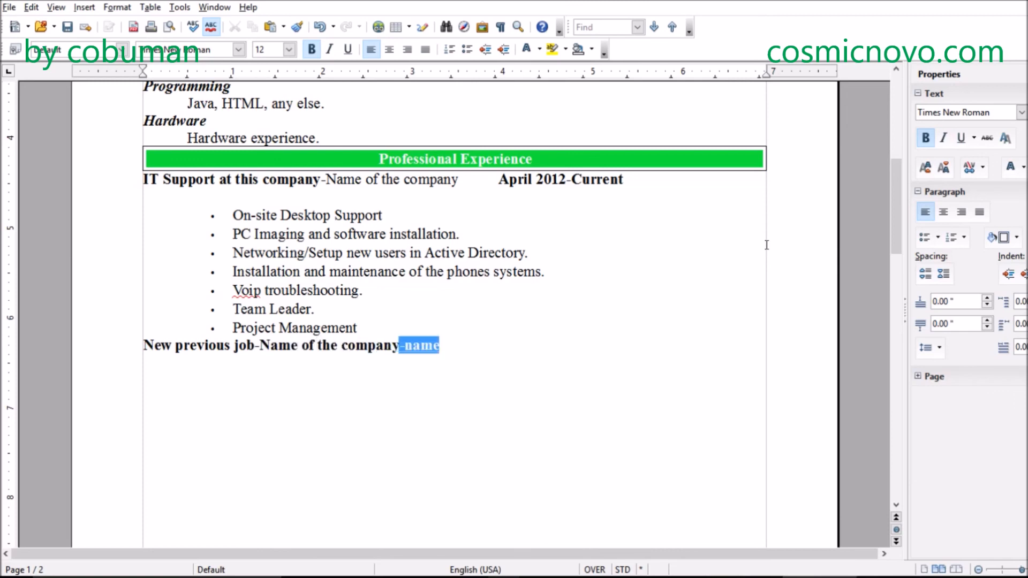
key(Escape)
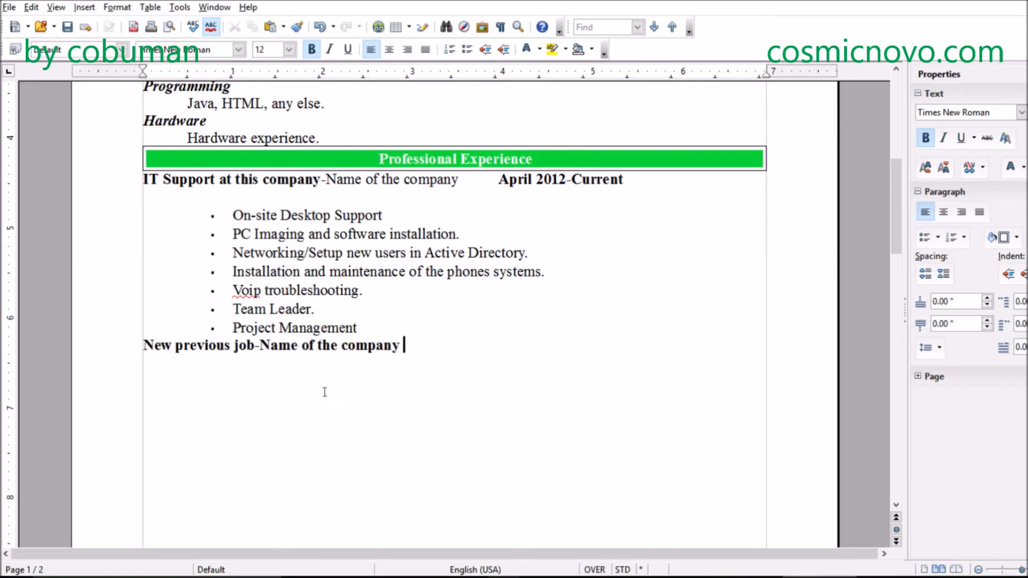
drag(408, 343, 264, 343)
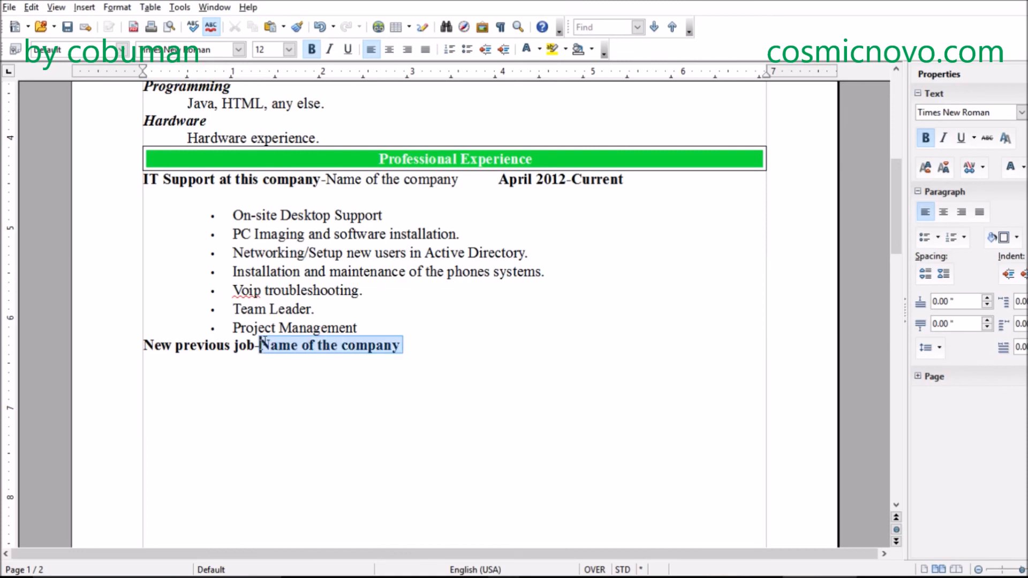
click(311, 49)
click(438, 337)
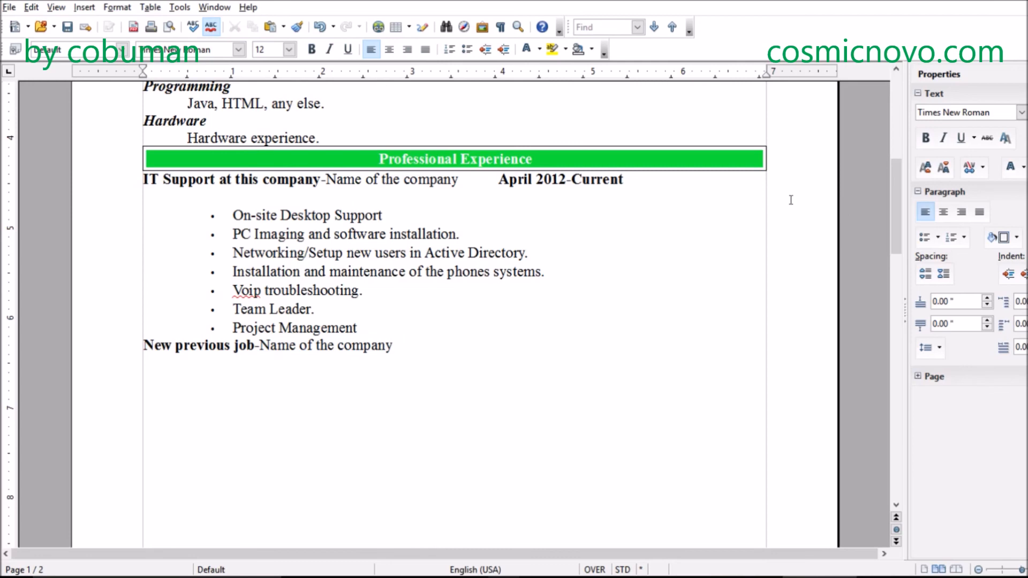
- Add "August 2010" to the previous job's heading, tabbed over to align under the first job's dates
key(Tab)
key(Tab)
key(Tab)
text(Aug)
key(Return)
text(2010)
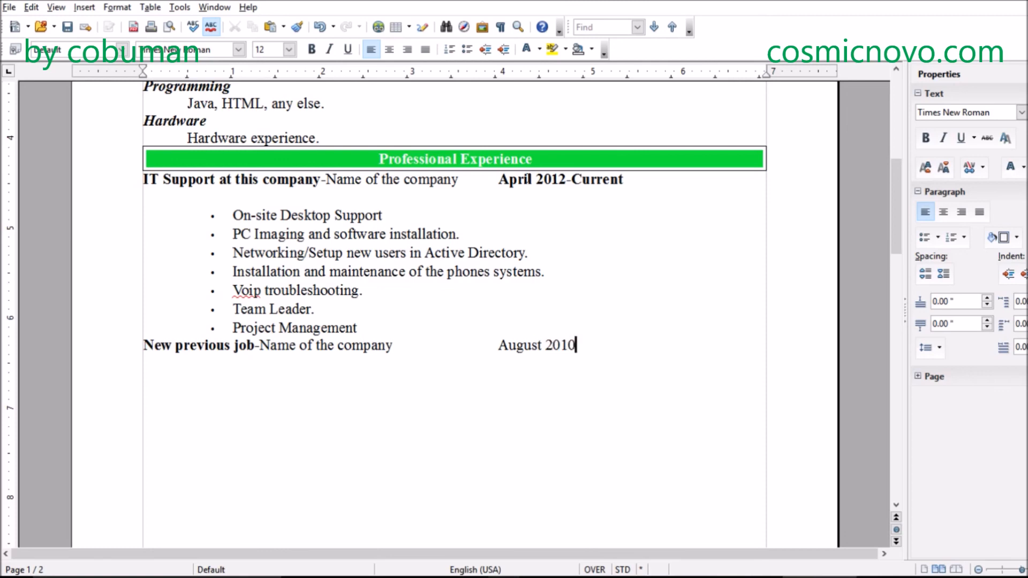
text(-)
text(201)
text(2)
- Complete the previous job's date range by appending "-April 2012" after August 2010
key(BackSpace)
key(BackSpace)
key(BackSpace)
key(BackSpace)
text(April 2012)
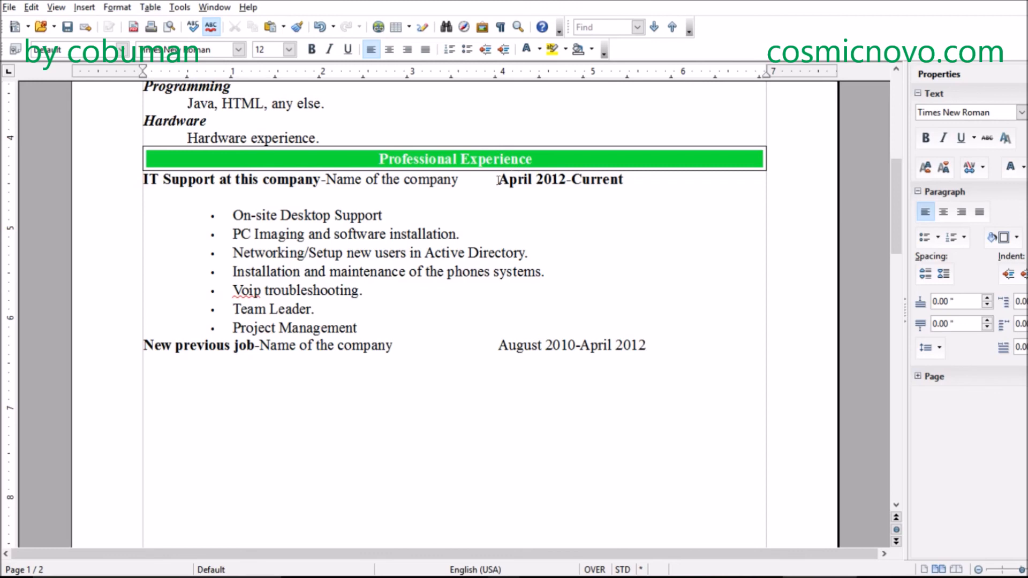
drag(499, 179, 568, 179)
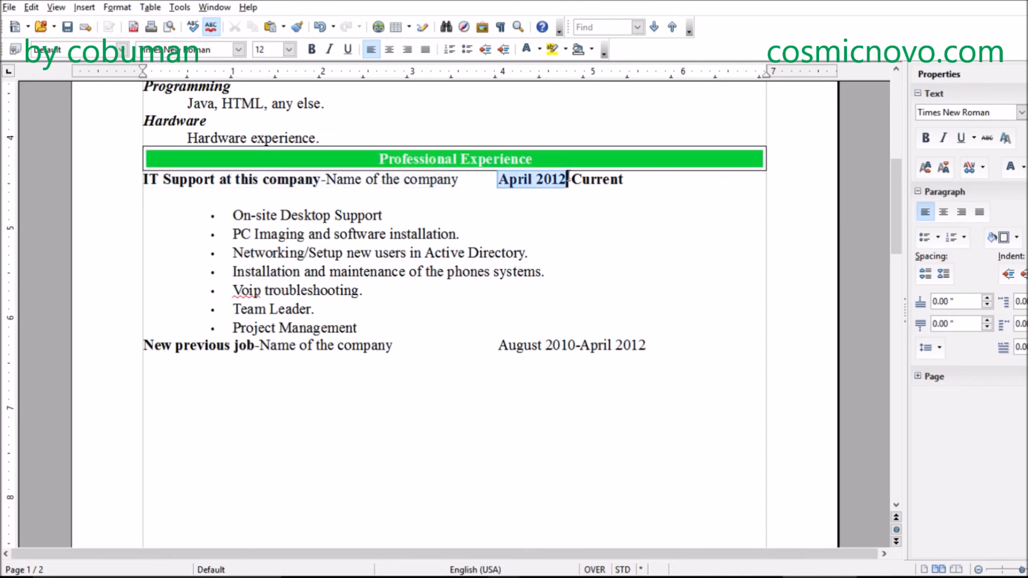
click(540, 345)
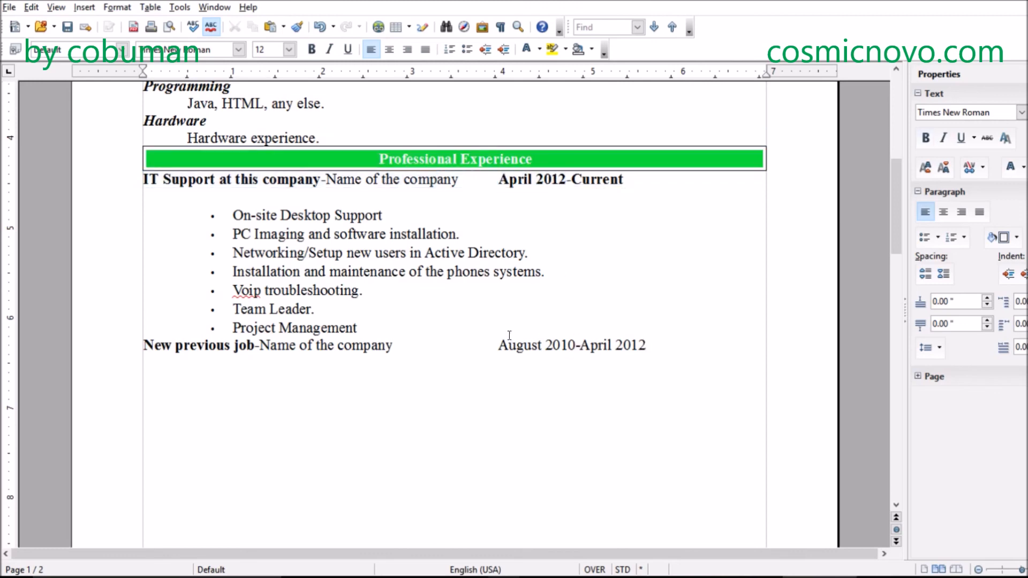
drag(498, 345, 658, 351)
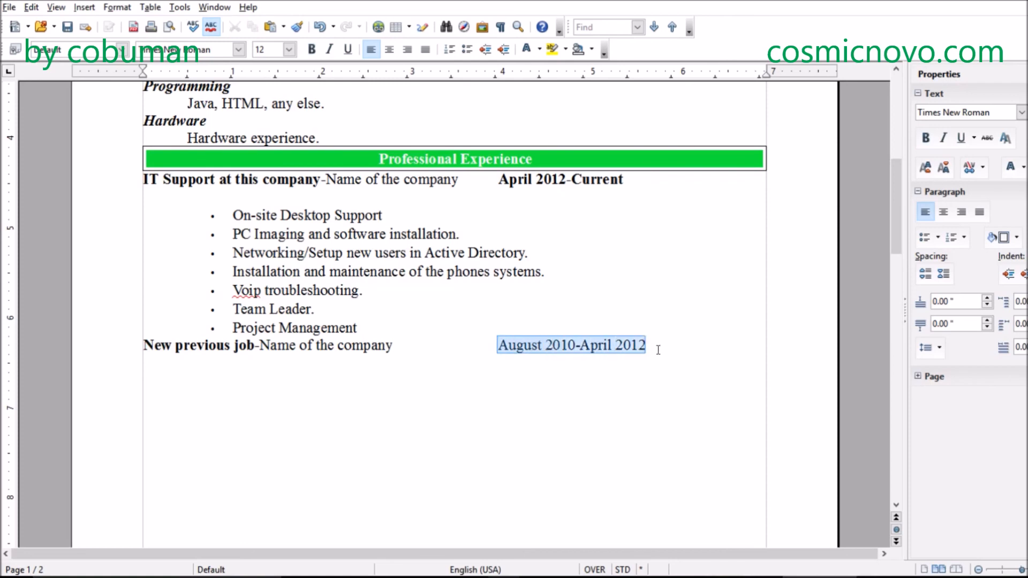
click(658, 350)
drag(498, 159, 533, 159)
drag(615, 184, 423, 182)
click(604, 335)
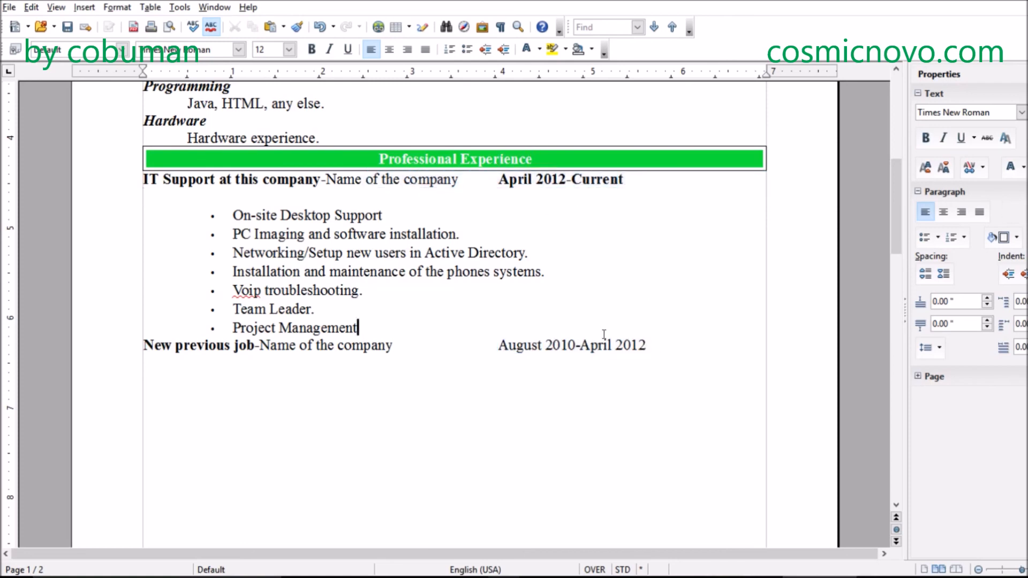
- Make the previous job's date range "August 2010-April 2012" bold
drag(500, 347, 648, 345)
click(311, 50)
click(669, 345)
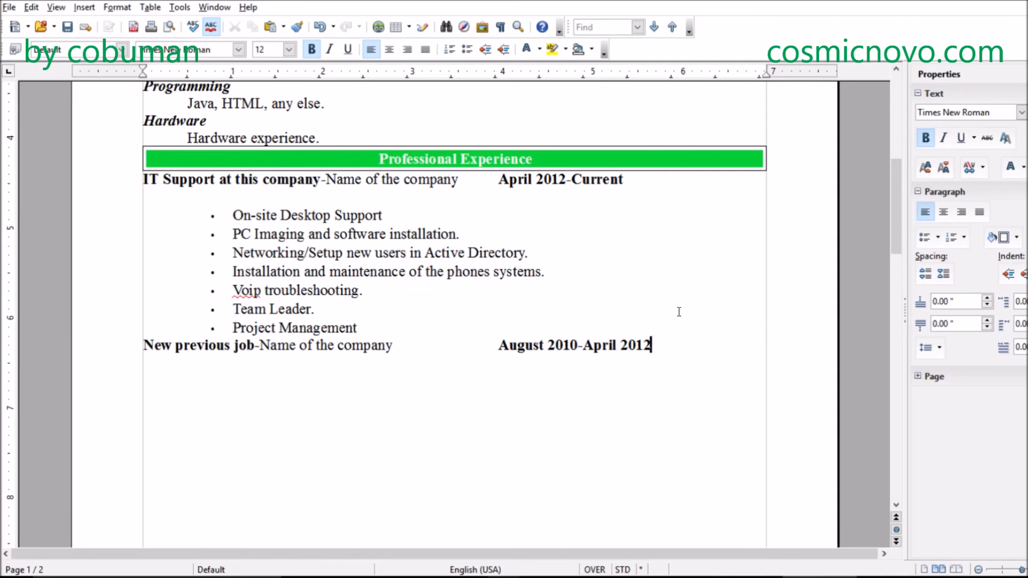
- Start an indented bulleted list under the previous job's heading, leaving one blank line between them
key(Return)
key(Return)
key(Tab)
click(467, 51)
scroll(330, 370, down, 5)
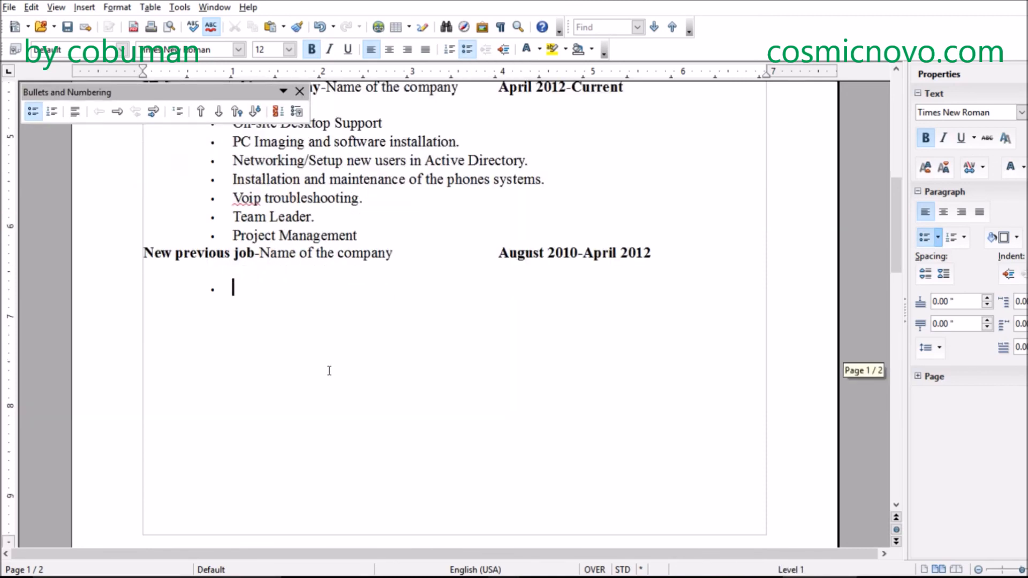
scroll(330, 371, up, 6)
scroll(329, 371, down, 6)
scroll(329, 370, down, 5)
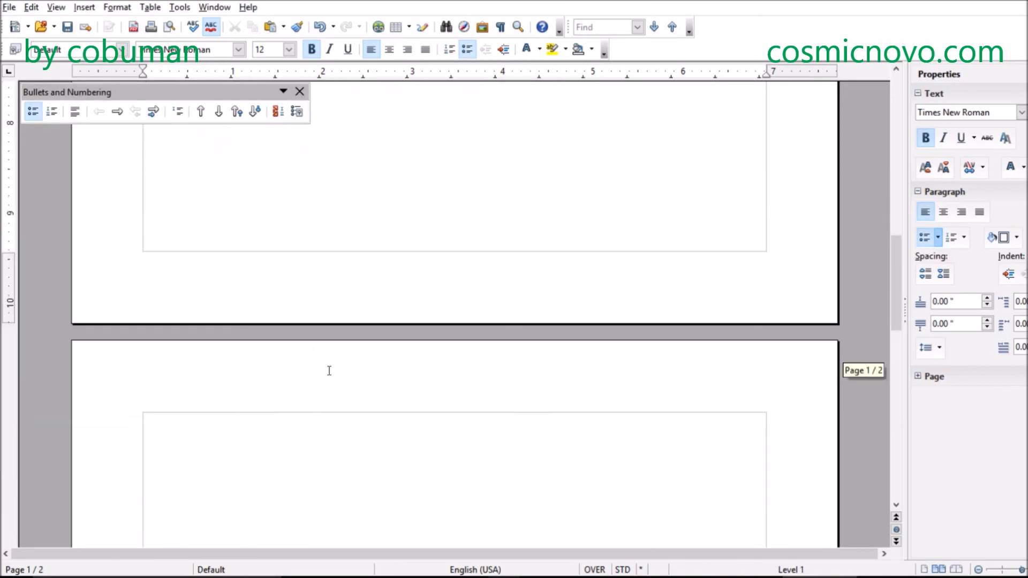
scroll(329, 371, up, 7)
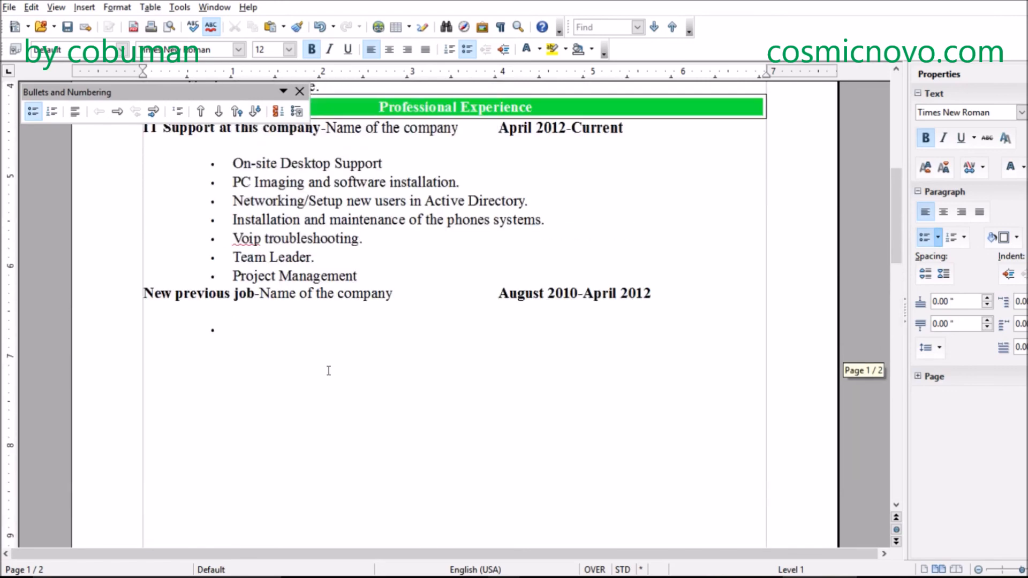
scroll(329, 371, up, 3)
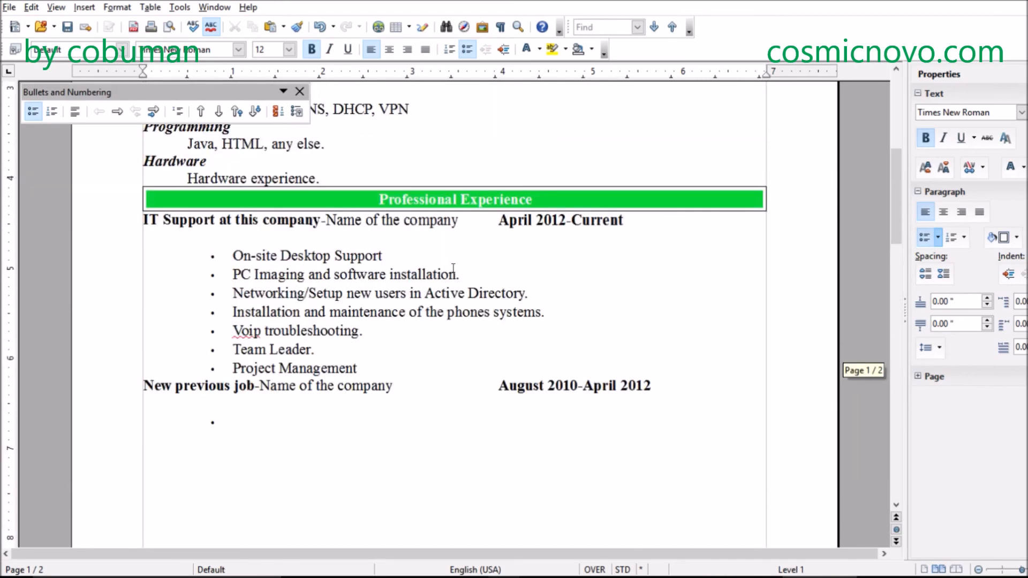
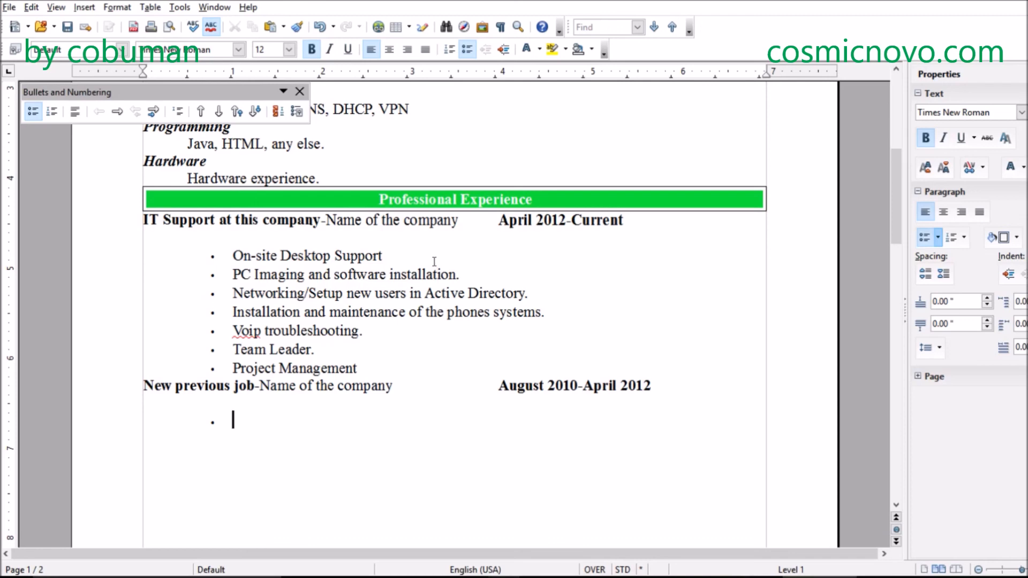
scroll(353, 319, down, 3)
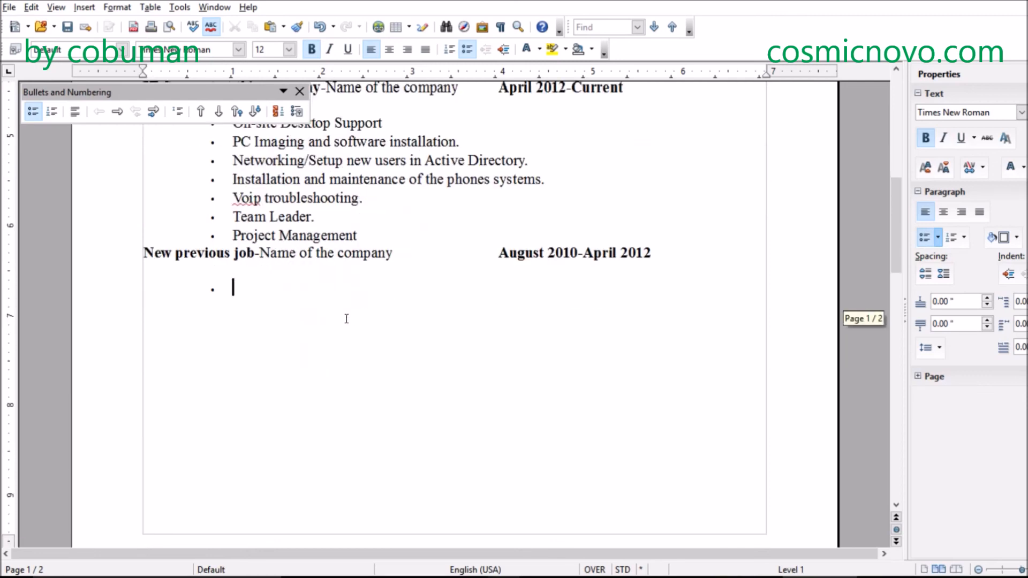
scroll(329, 252, up, 2)
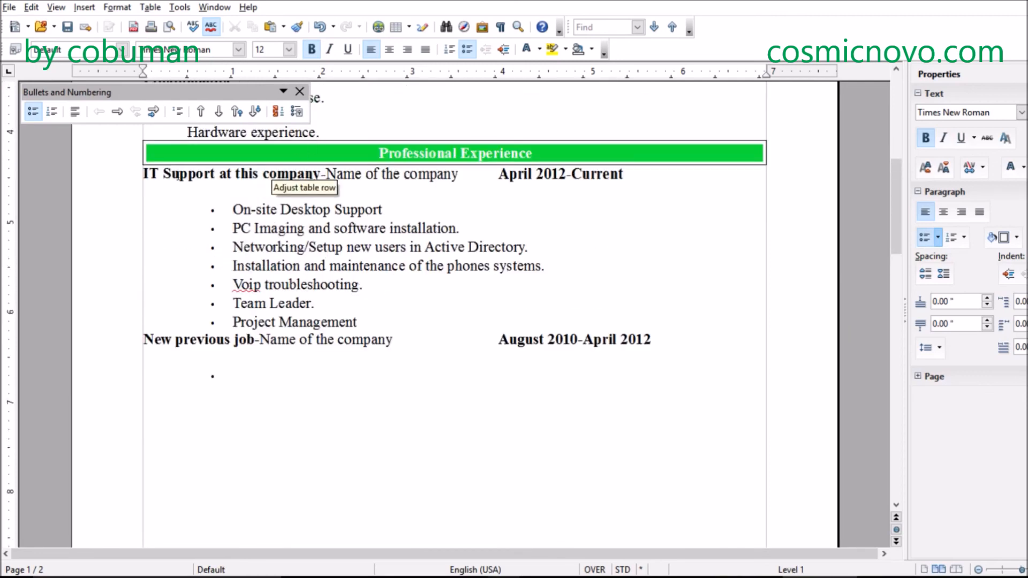
drag(143, 174, 499, 320)
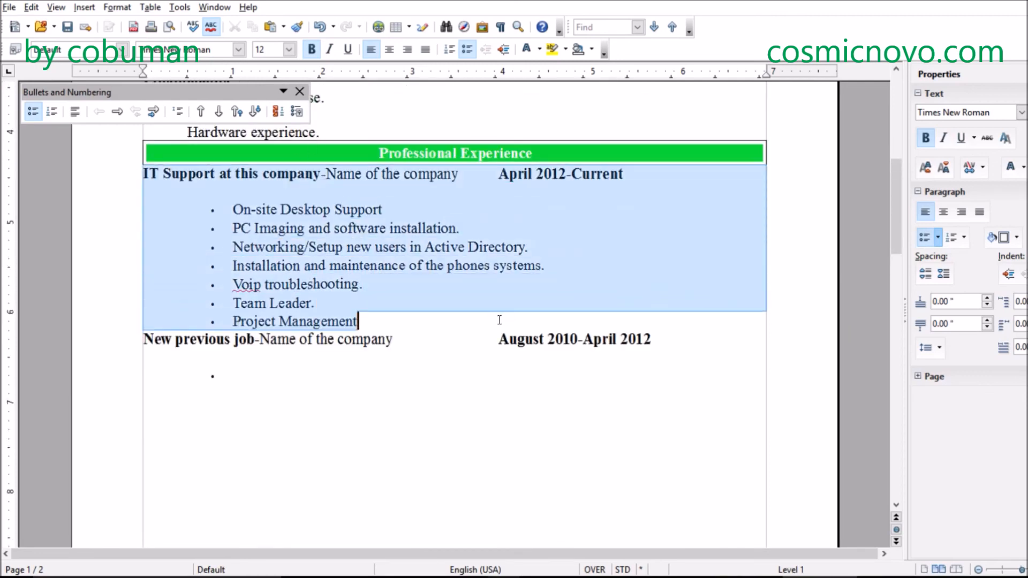
click(314, 355)
drag(403, 344, 141, 338)
click(238, 371)
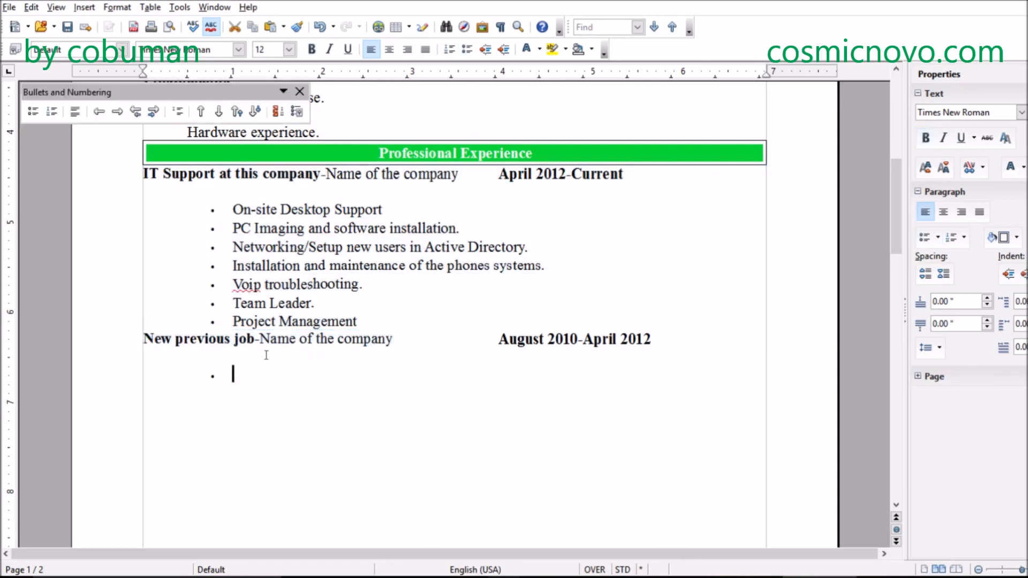
drag(409, 339, 154, 339)
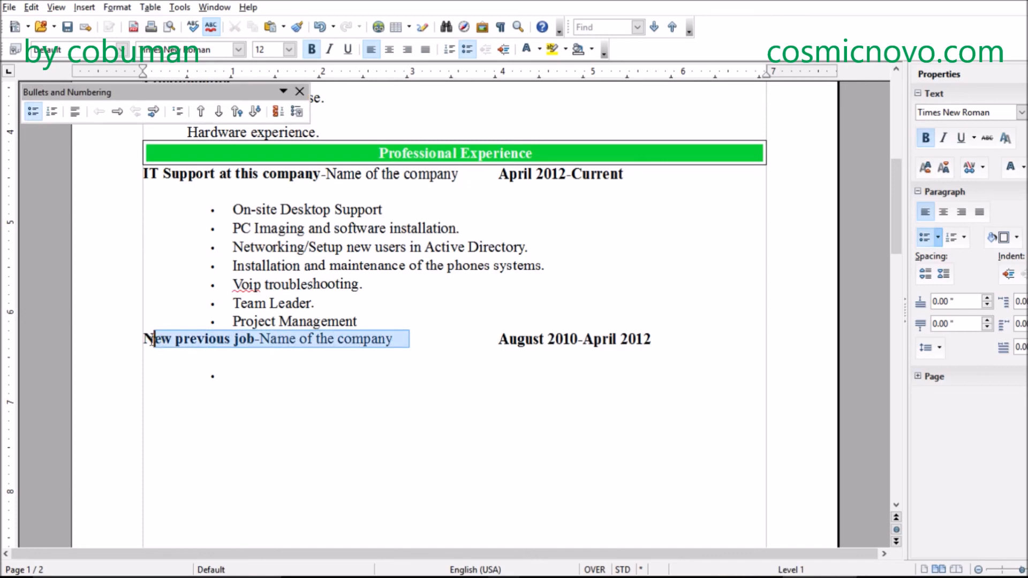
click(251, 353)
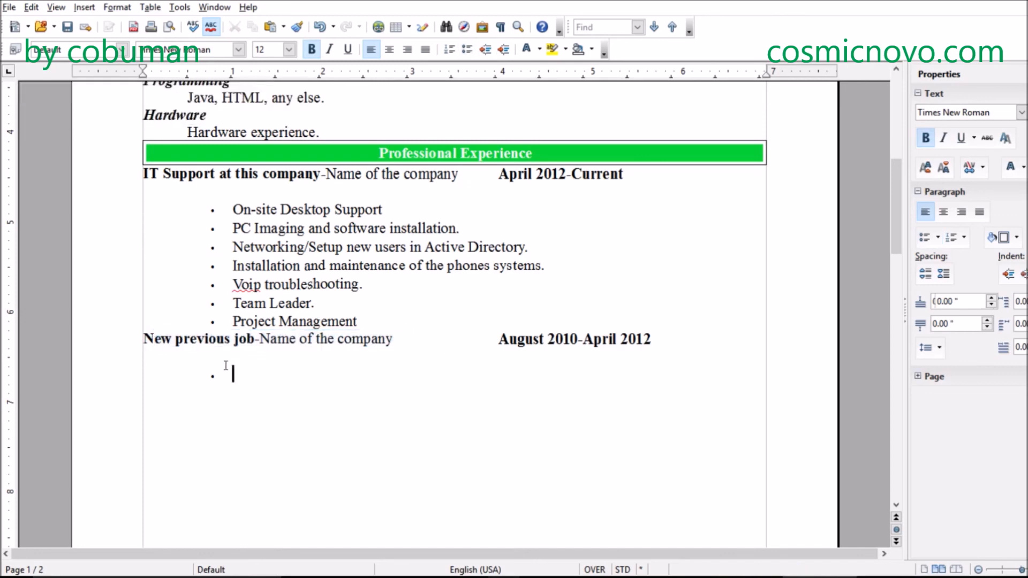
- Enter "List everything related just like in previous section." as the first bullet under the previous job
click(233, 373)
text(Lis)
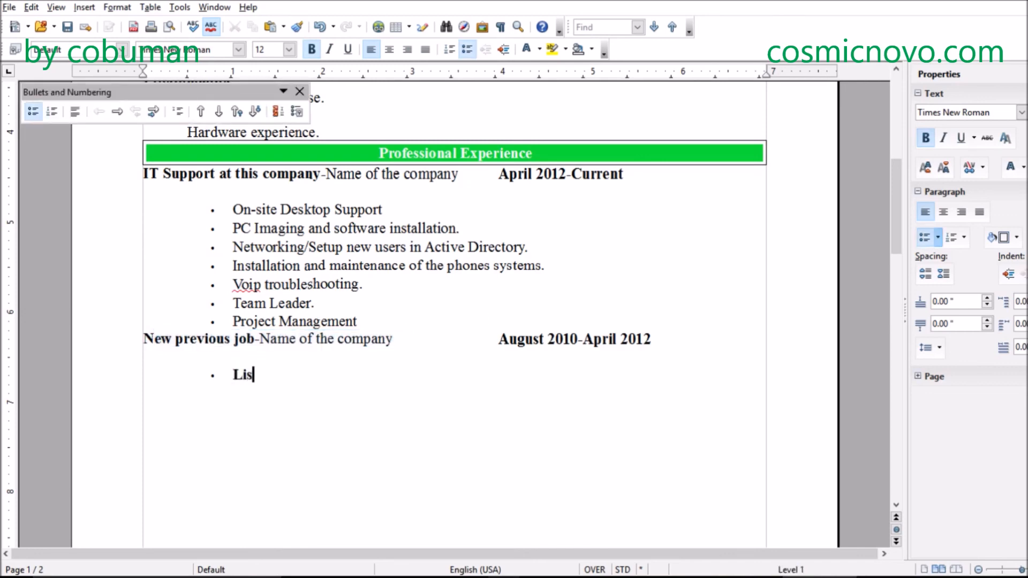
text(t everything related )
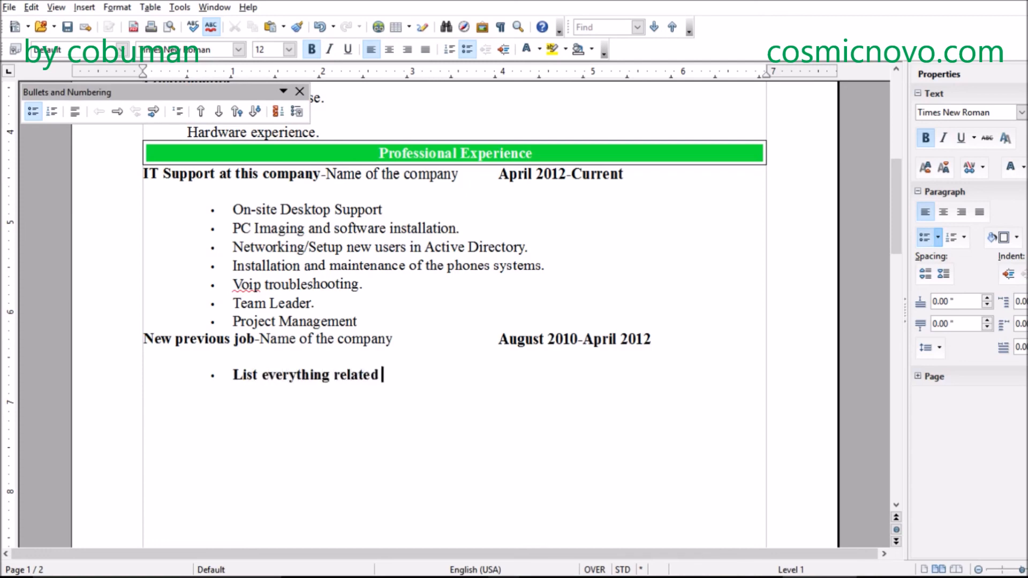
text(just like in pre)
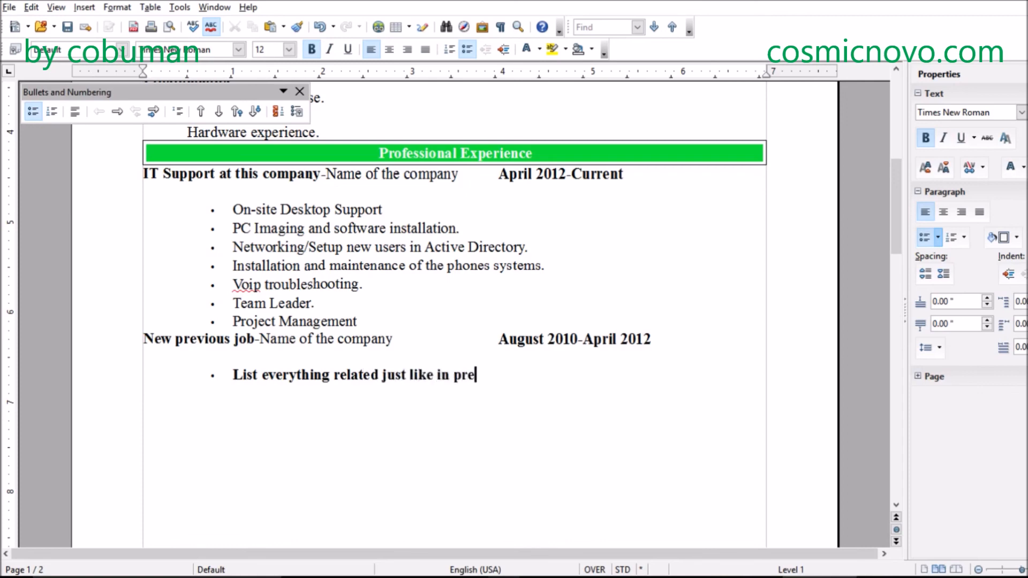
text(vious section.)
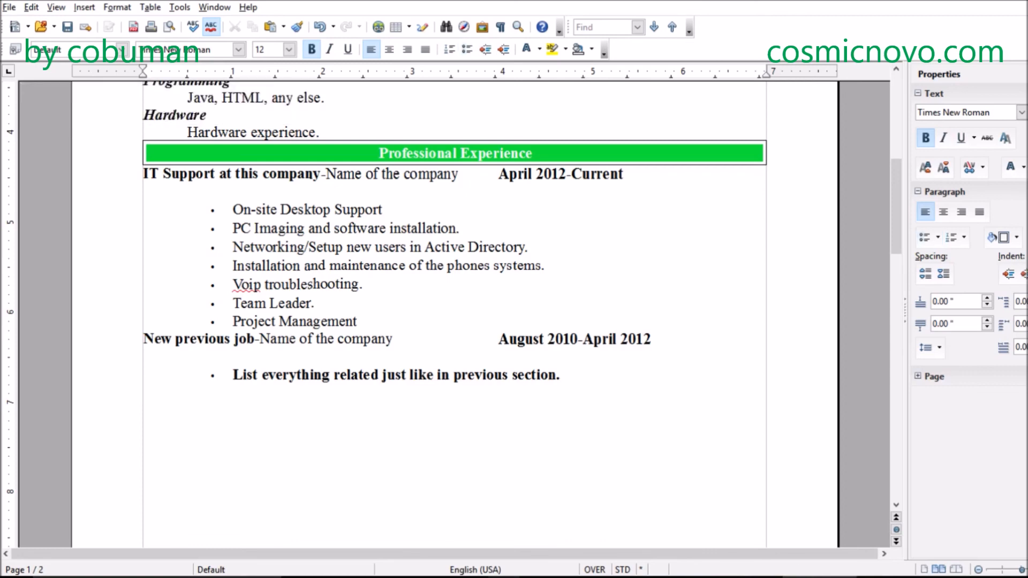
- Leave the previous job's bulleted list and turn off bold on the blank line below it
key(Return)
key(ctrl+b)
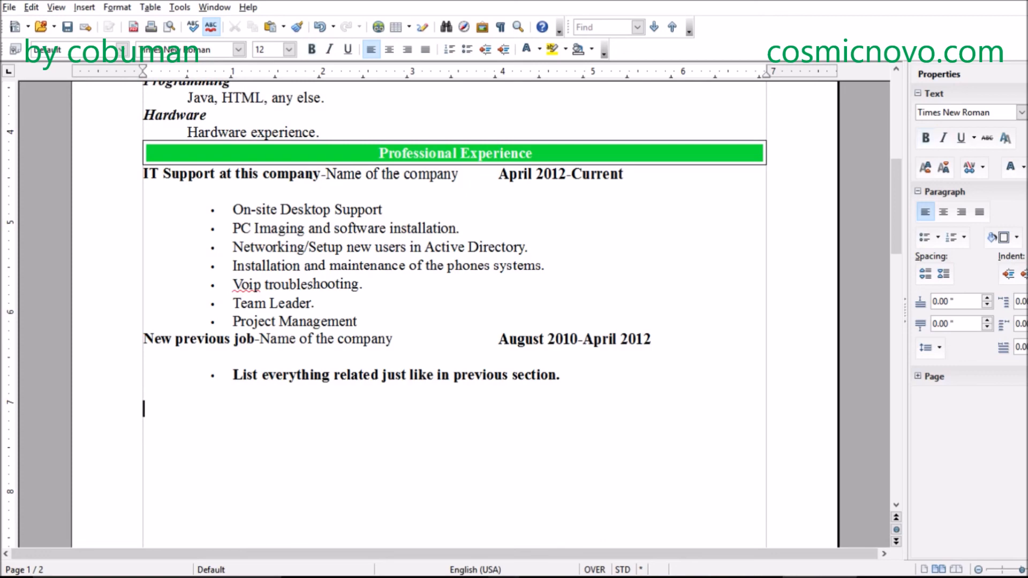
key(ctrl+b)
key(Return)
key(ctrl+b)
- Remove the blank line between each job heading and its bulleted list under Professional Experience
scroll(378, 287, down, 3)
scroll(391, 289, up, 4)
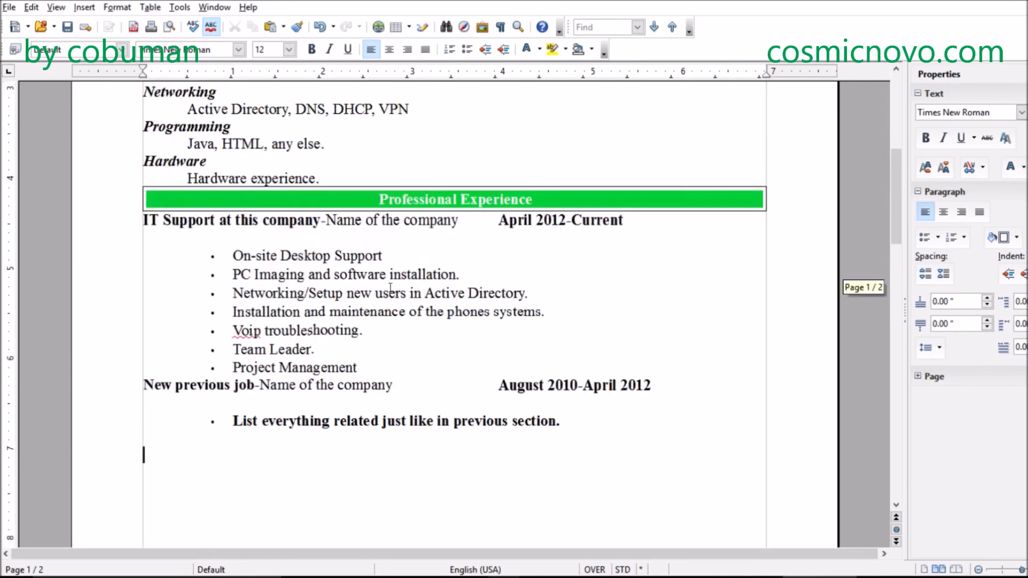
scroll(391, 289, up, 2)
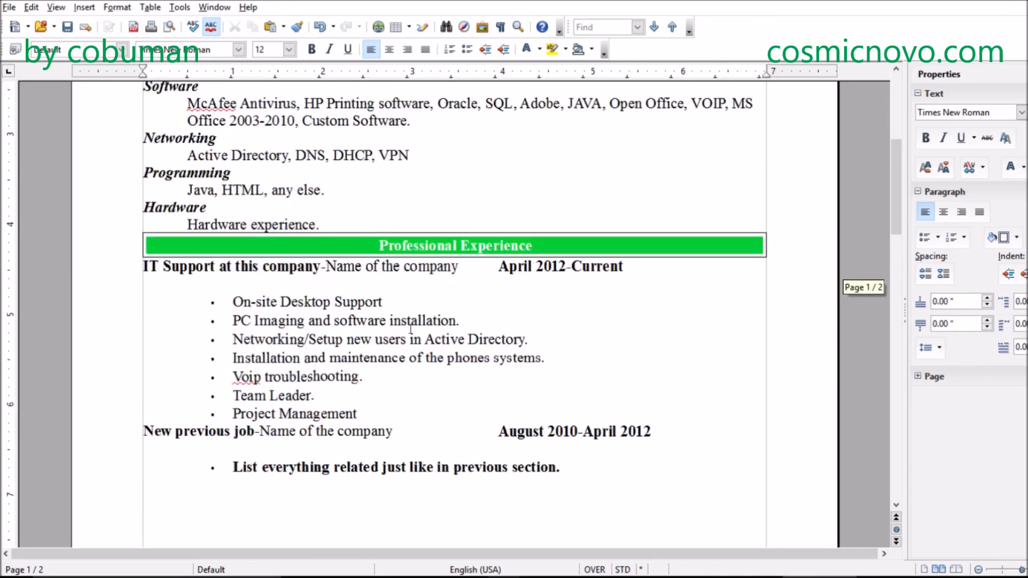
scroll(410, 328, down, 3)
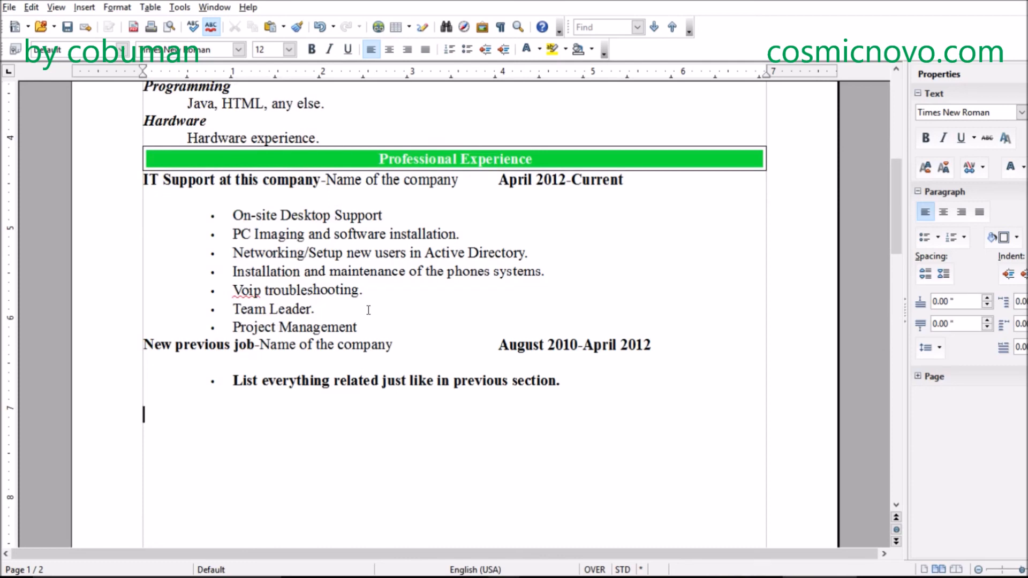
click(234, 198)
key(ctrl+b)
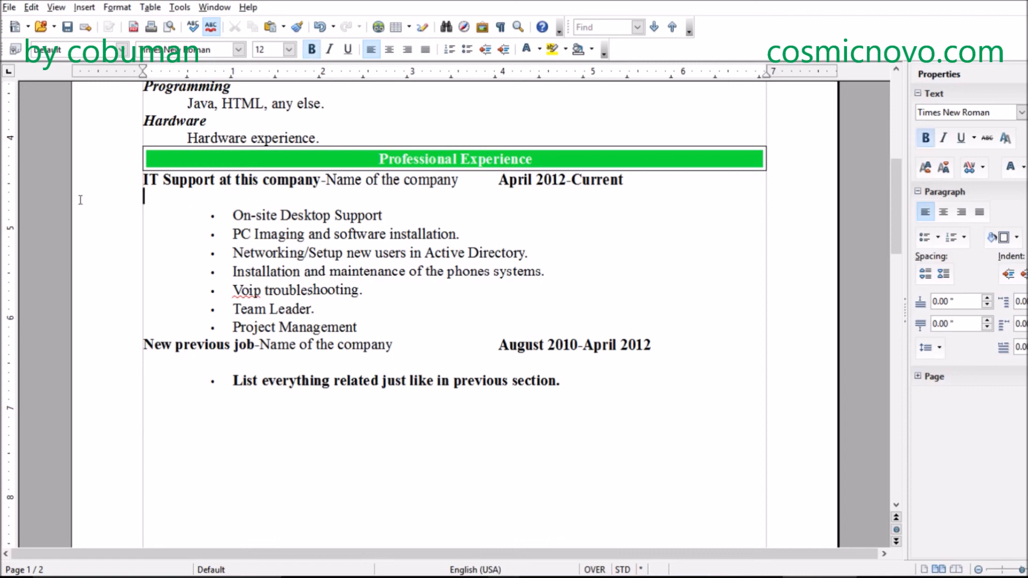
key(BackSpace)
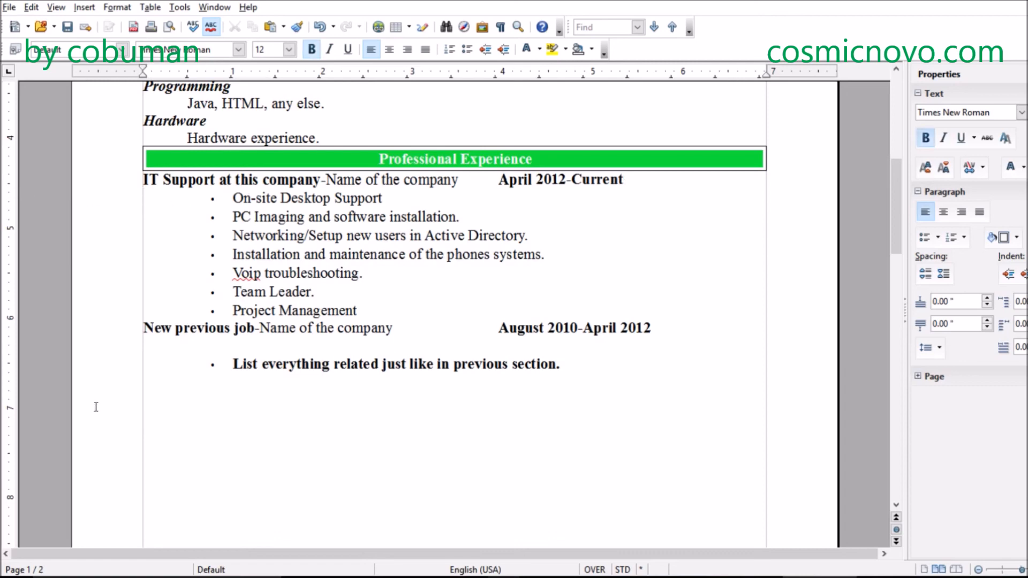
click(192, 354)
key(BackSpace)
scroll(370, 176, up, 2)
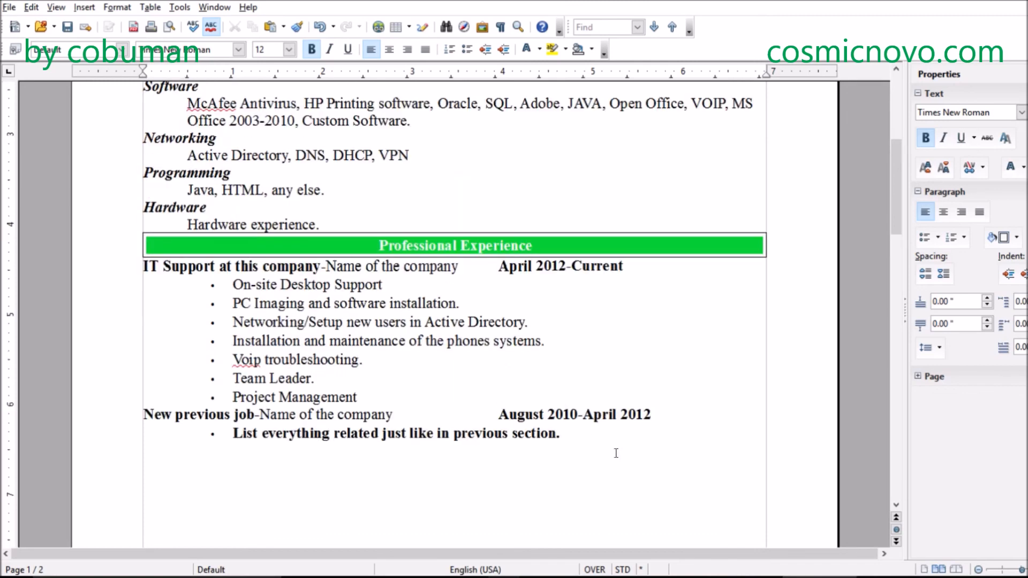
click(608, 434)
scroll(608, 434, down, 2)
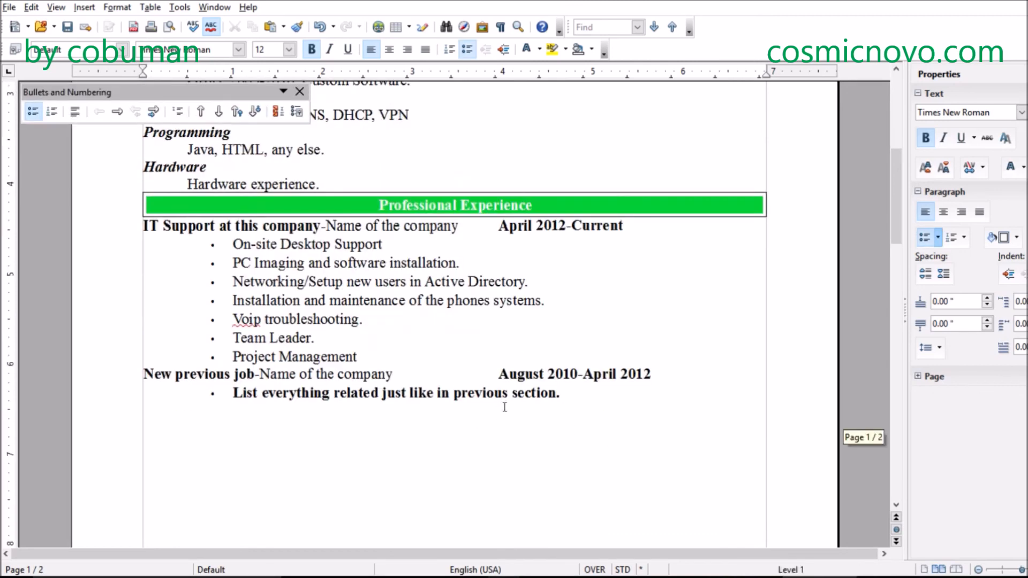
scroll(443, 385, up, 3)
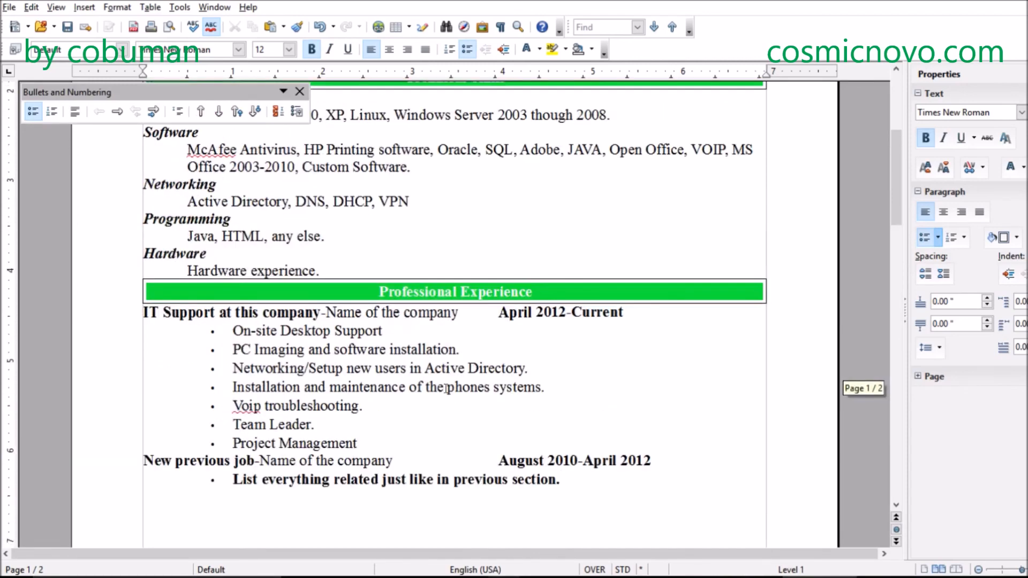
scroll(447, 390, up, 5)
scroll(449, 389, down, 12)
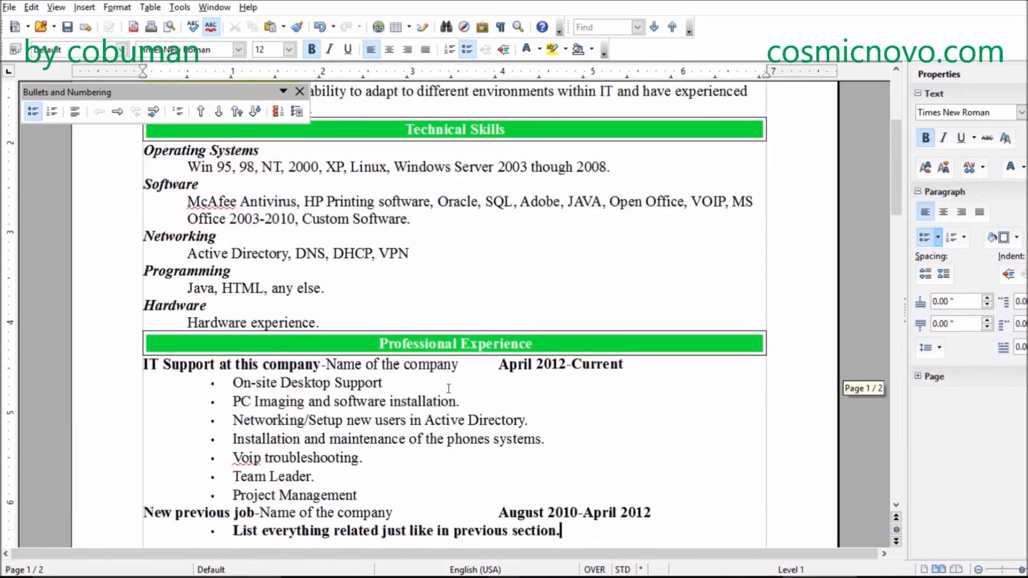
scroll(517, 388, up, 3)
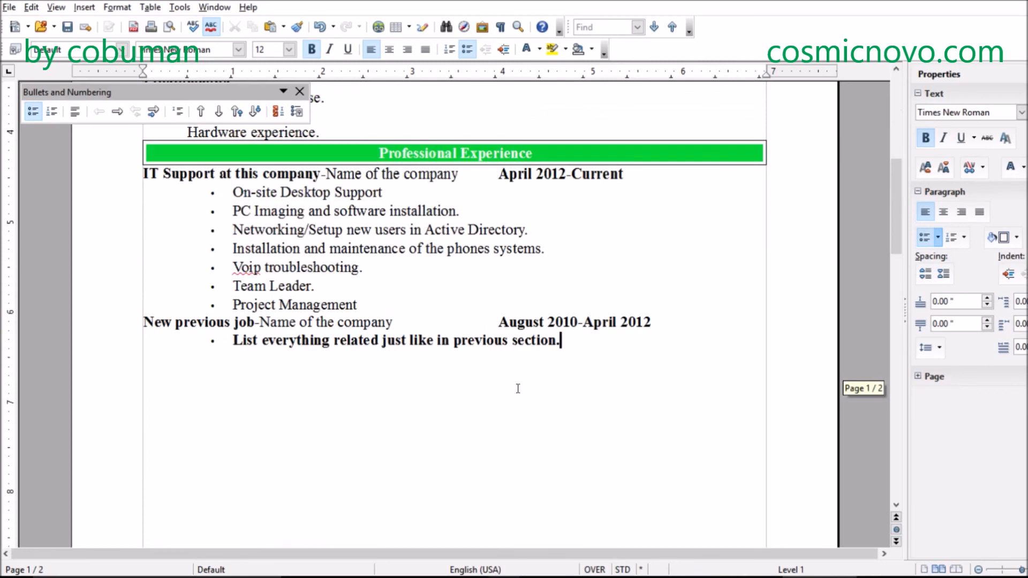
- Delete surplus blank lines between the previous job's bullet and the Education bar to pull Education onto the first page
click(459, 389)
click(297, 439)
key(Up)
key(Up)
key(Up)
key(Down)
key(Down)
key(Down)
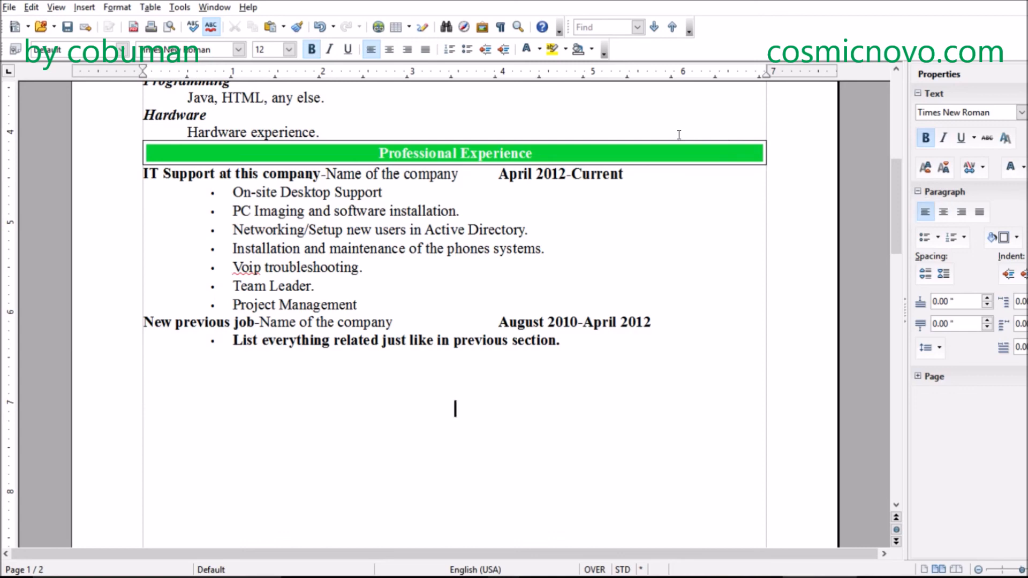
key(Up)
key(Up)
key(Up)
key(Up)
key(Up)
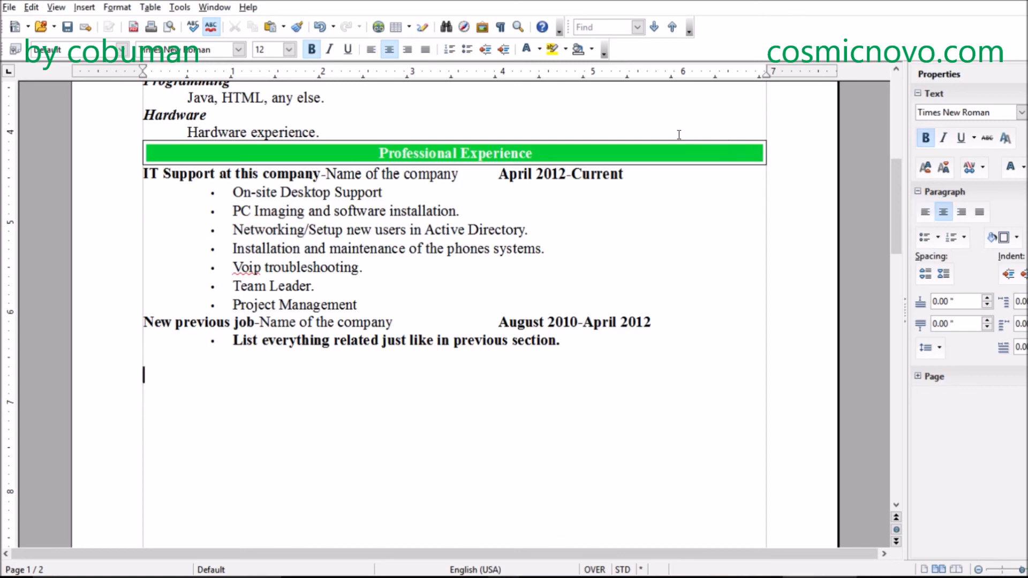
key(Down)
key(Down)
key(Down)
key(Down)
key(Down)
key(Down)
key(Down)
key(Down)
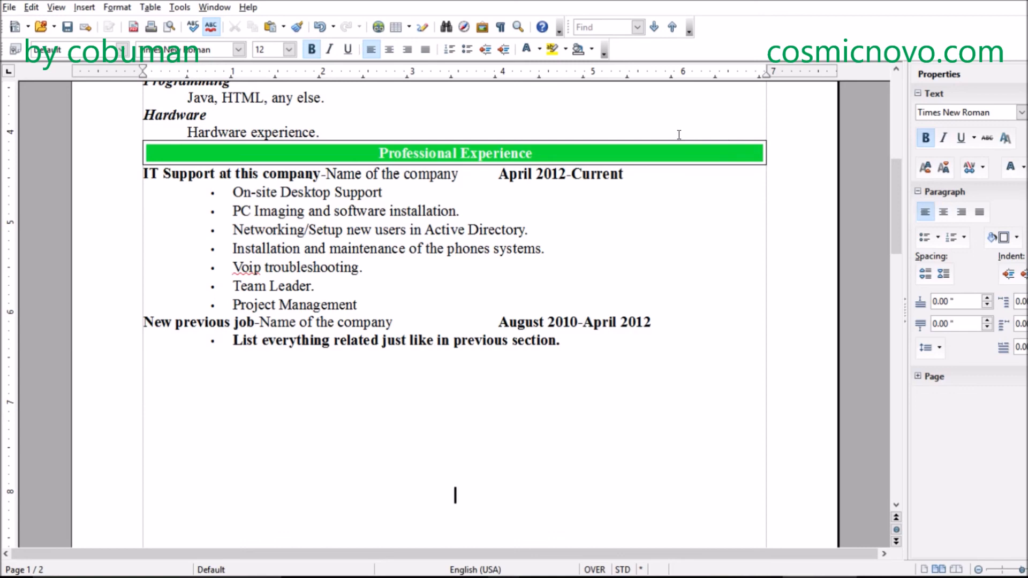
key(Up)
key(Up)
key(BackSpace)
key(BackSpace)
key(BackSpace)
key(BackSpace)
key(BackSpace)
key(BackSpace)
key(BackSpace)
key(Down)
key(Down)
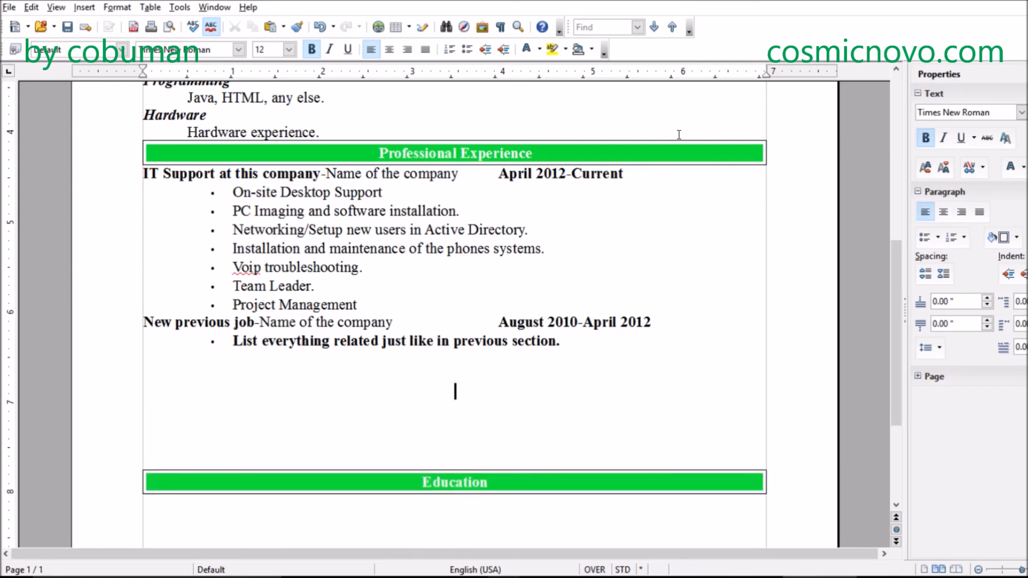
key(Down)
key(BackSpace)
key(Down)
key(Down)
key(Down)
key(Down)
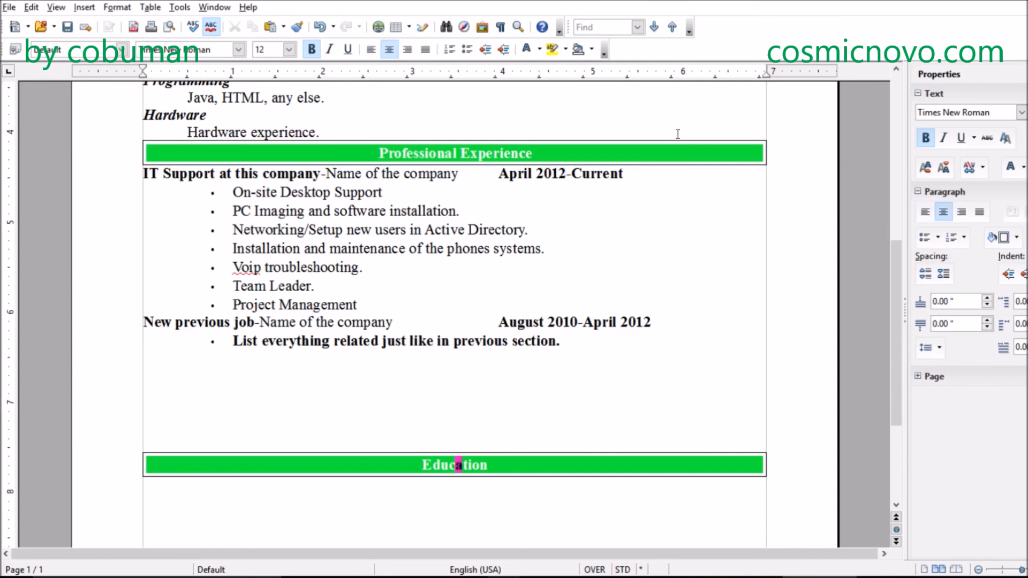
scroll(739, 169, down, 2)
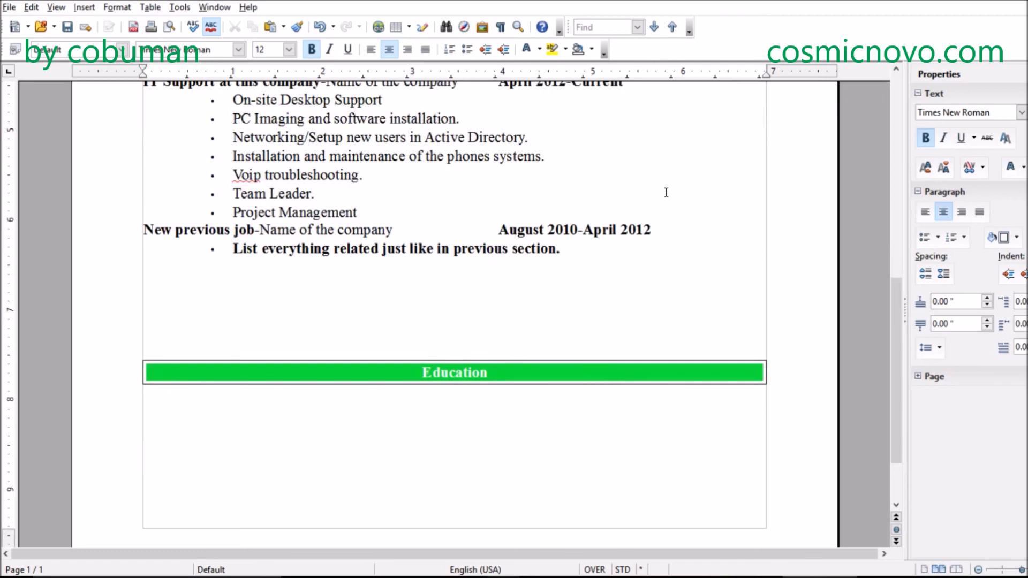
- Insert three blank lines directly above the Education bar to move it farther down the page
key(Up)
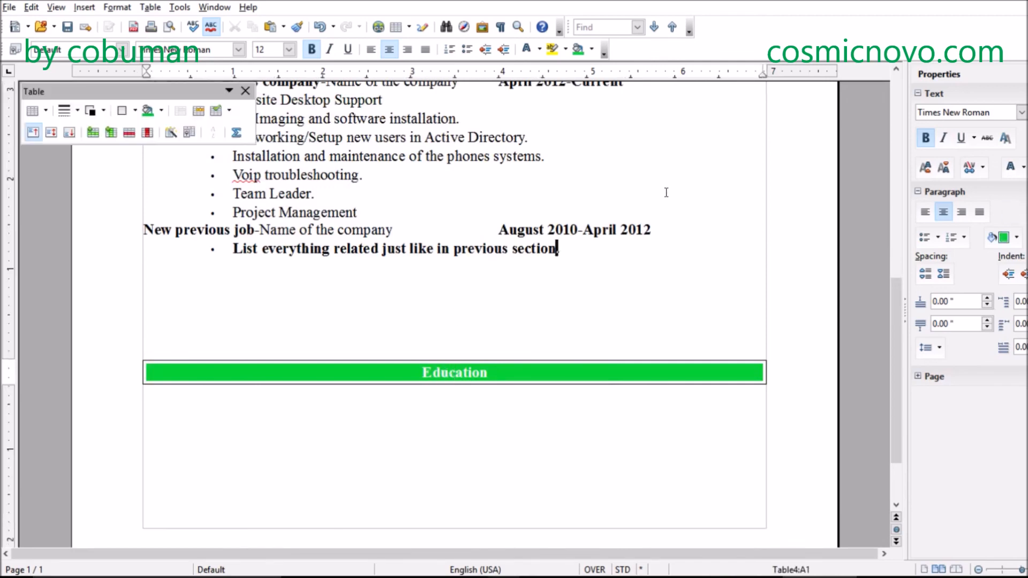
key(Up)
key(Up)
key(Down)
key(Down)
key(Down)
key(Down)
key(Down)
key(Down)
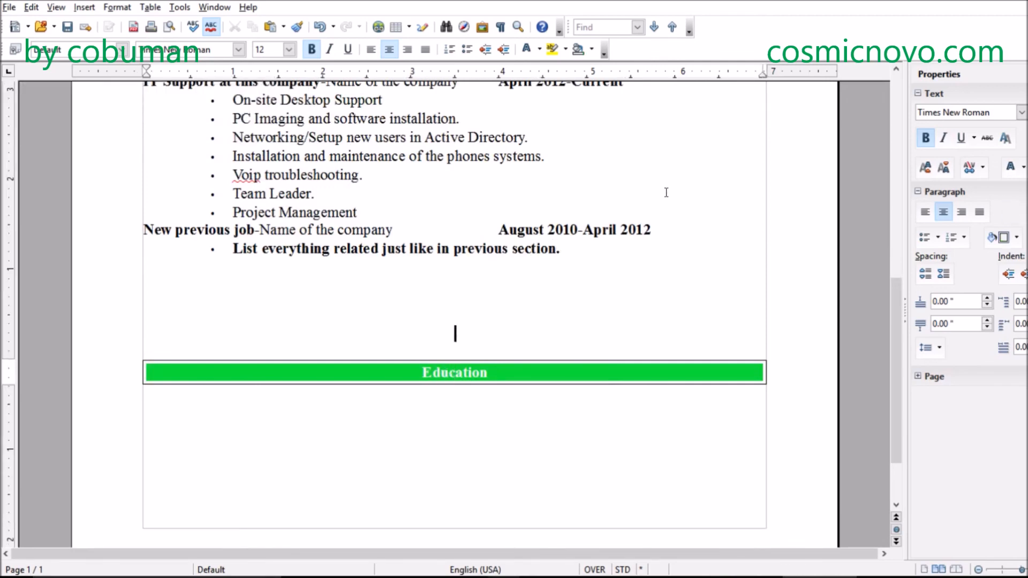
key(Return)
key(Return)
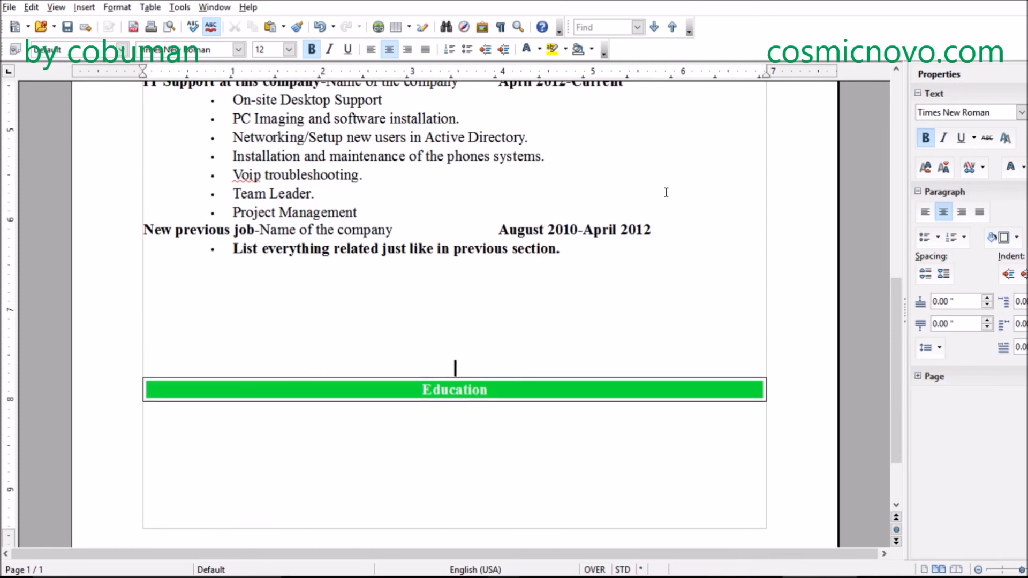
key(Down)
key(Down)
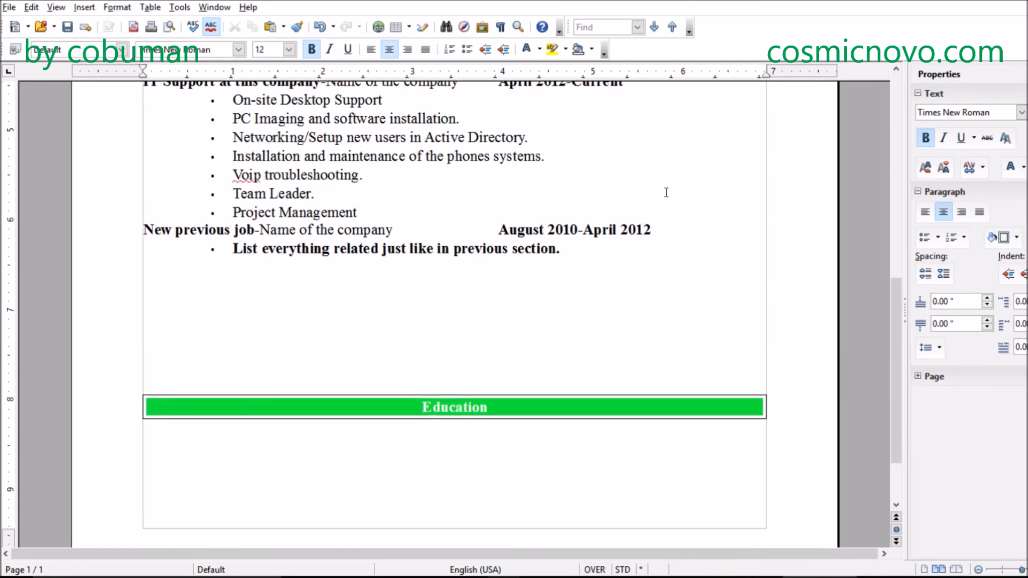
key(Up)
key(Up)
key(Return)
key(Down)
key(Down)
key(Down)
- Review the resume's sections, including Technical Skills, and place the text cursor on the blank line below the Education bar
key(Up)
key(Up)
key(Up)
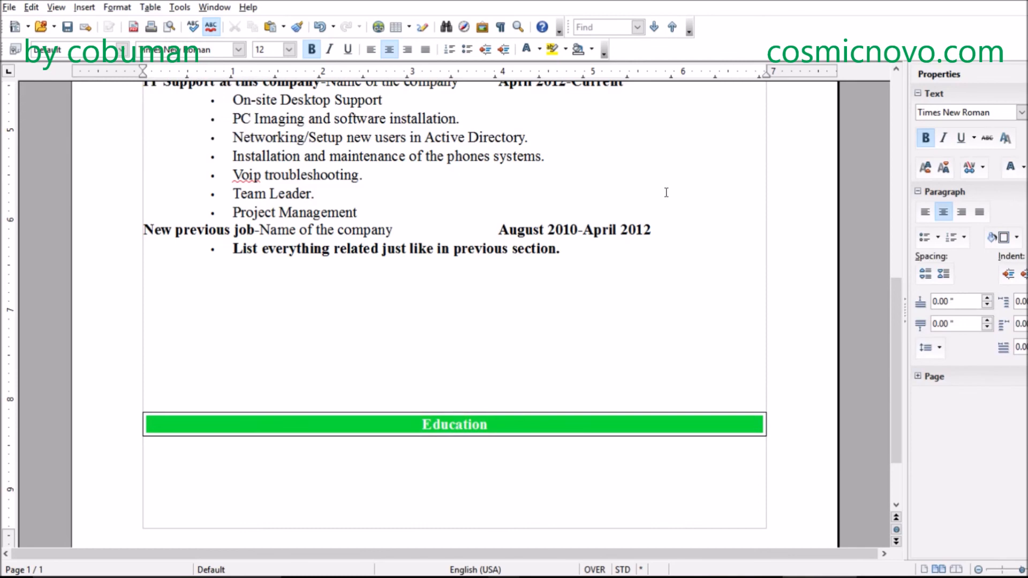
key(Up)
key(Up)
key(Up)
key(Up)
key(Up)
key(Up)
key(Up)
key(Up)
key(Up)
key(Up)
key(Up)
key(Up)
key(Up)
key(Up)
key(Up)
key(Up)
key(Up)
key(Up)
key(Up)
key(Up)
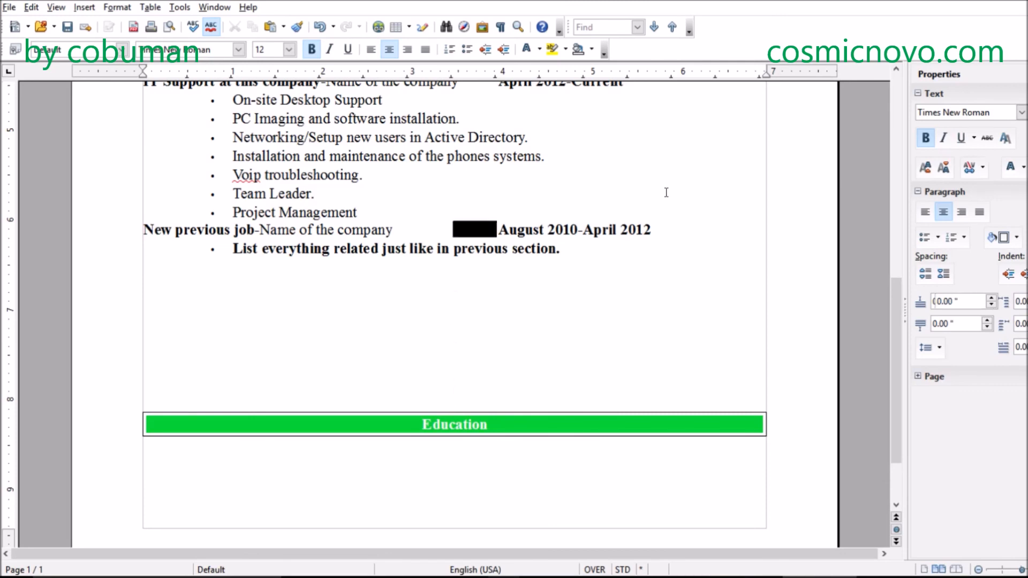
scroll(152, 352, up, 6)
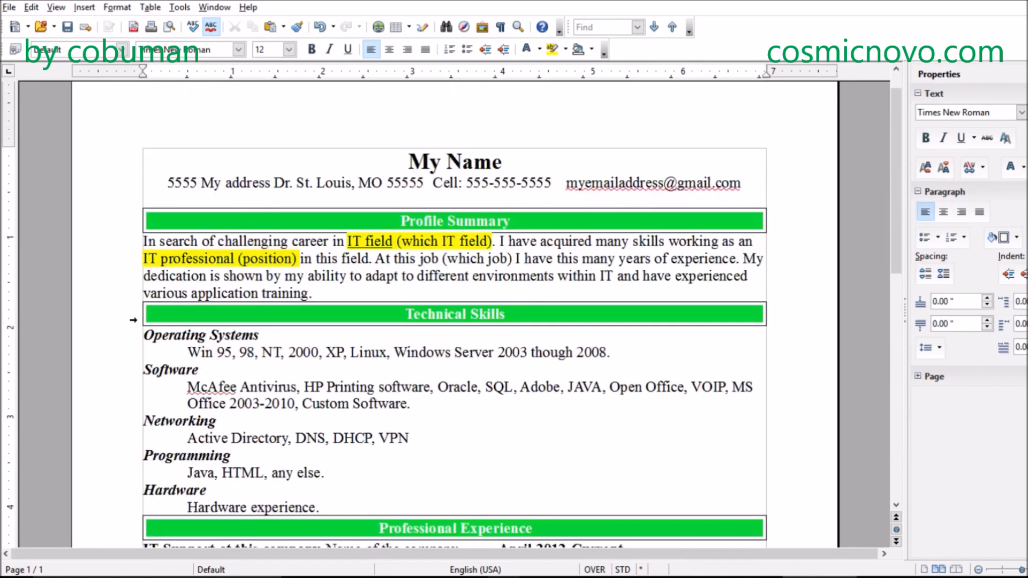
drag(142, 331, 539, 436)
scroll(542, 436, down, 2)
scroll(541, 436, down, 2)
click(503, 387)
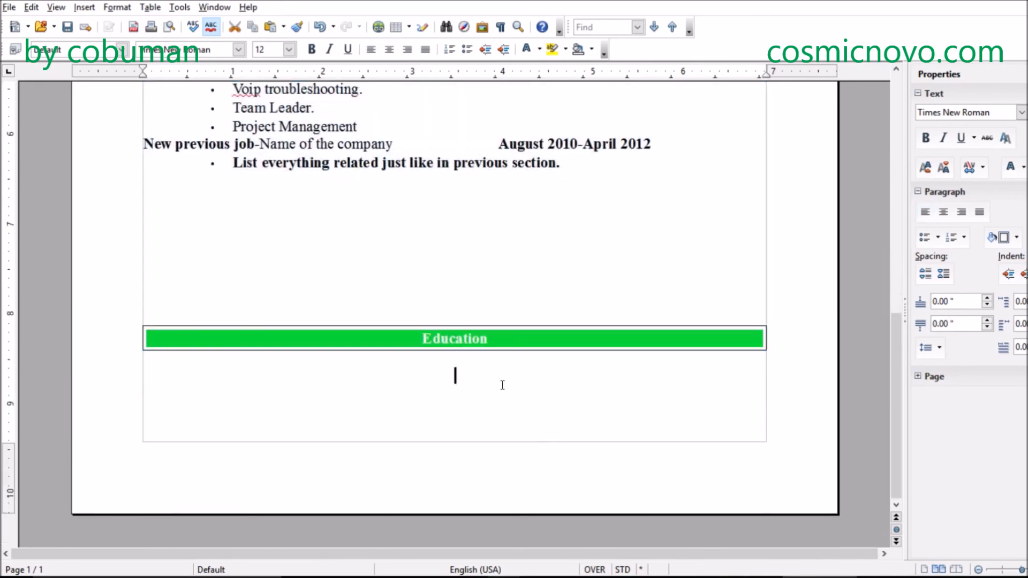
- Delete surplus blank lines between the previous job's bullet and the Education bar to move the bar up
scroll(475, 383, up, 1)
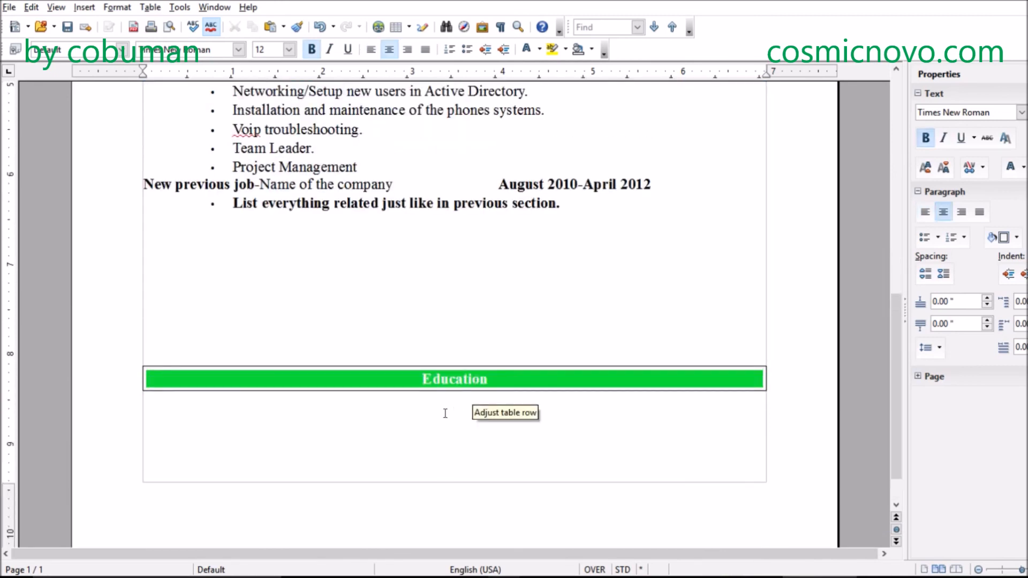
scroll(443, 415, up, 2)
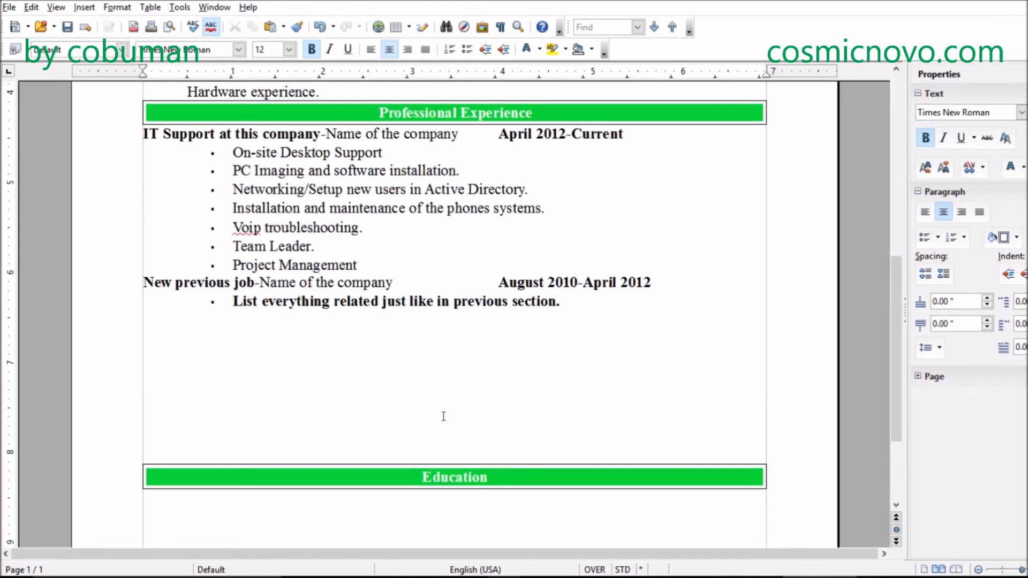
scroll(443, 416, down, 2)
click(362, 329)
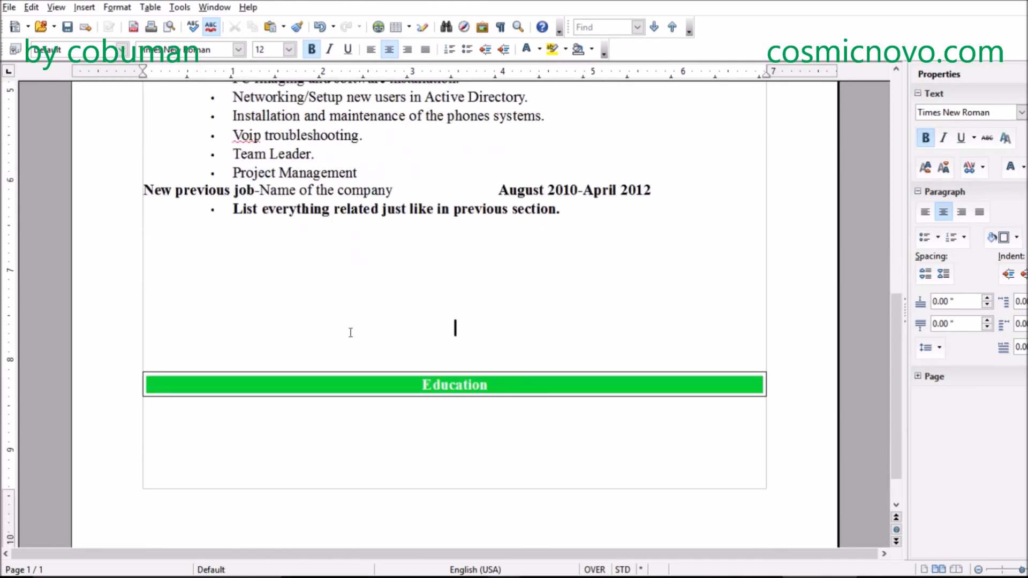
key(BackSpace)
key(BackSpace)
key(BackSpace)
key(BackSpace)
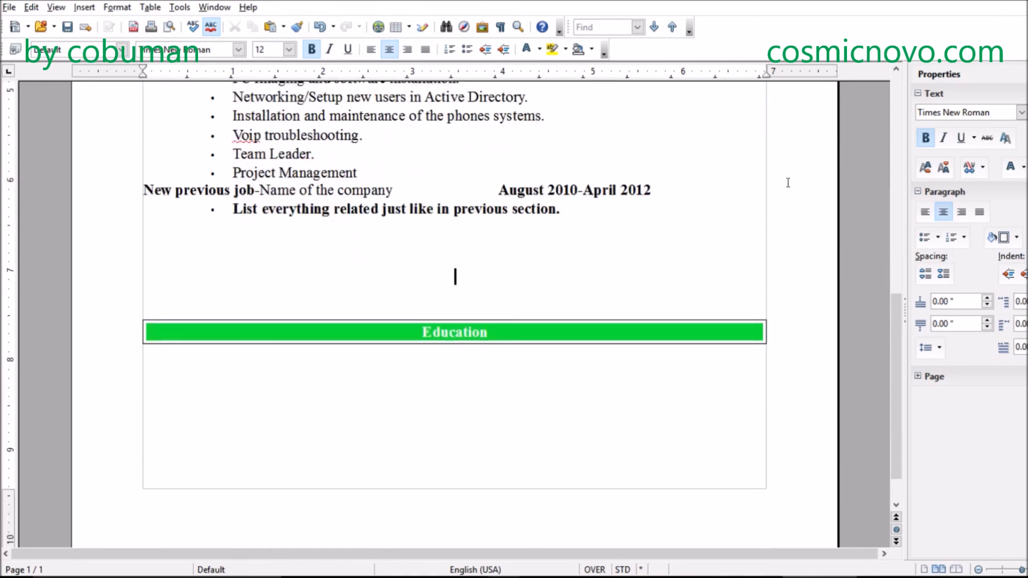
key(BackSpace)
key(BackSpace)
- Insert several blank lines above the Education bar to move it back down toward the end of the page
click(571, 349)
scroll(565, 344, up, 2)
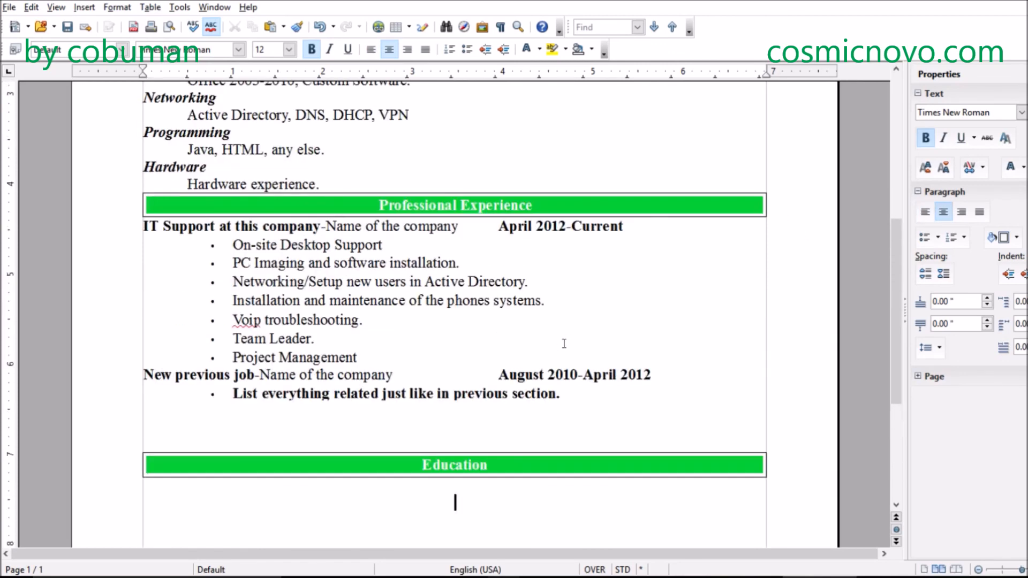
scroll(564, 344, down, 7)
scroll(565, 344, up, 5)
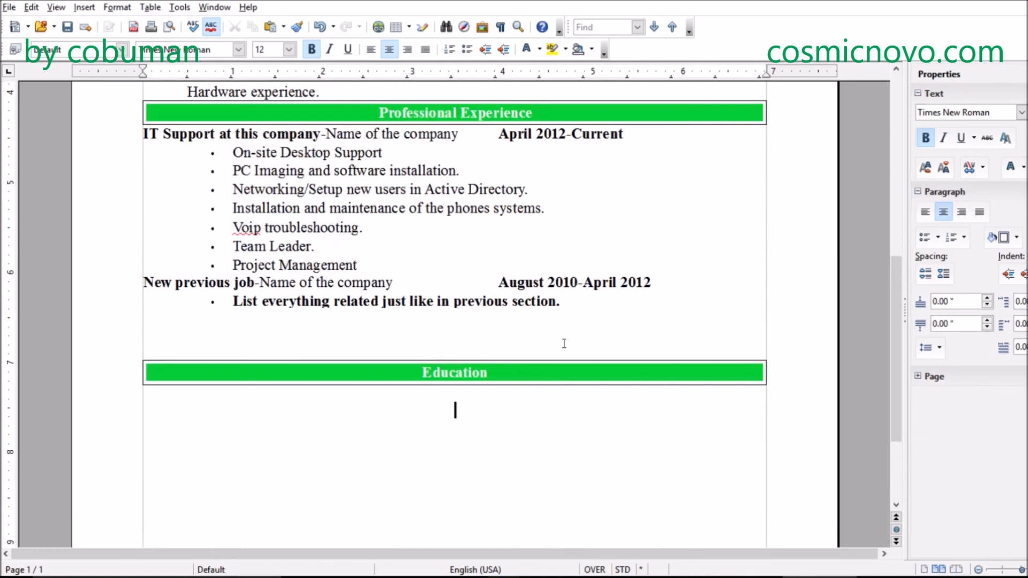
click(209, 335)
key(Return)
key(Return)
key(Return)
key(Return)
key(Return)
key(Return)
key(Return)
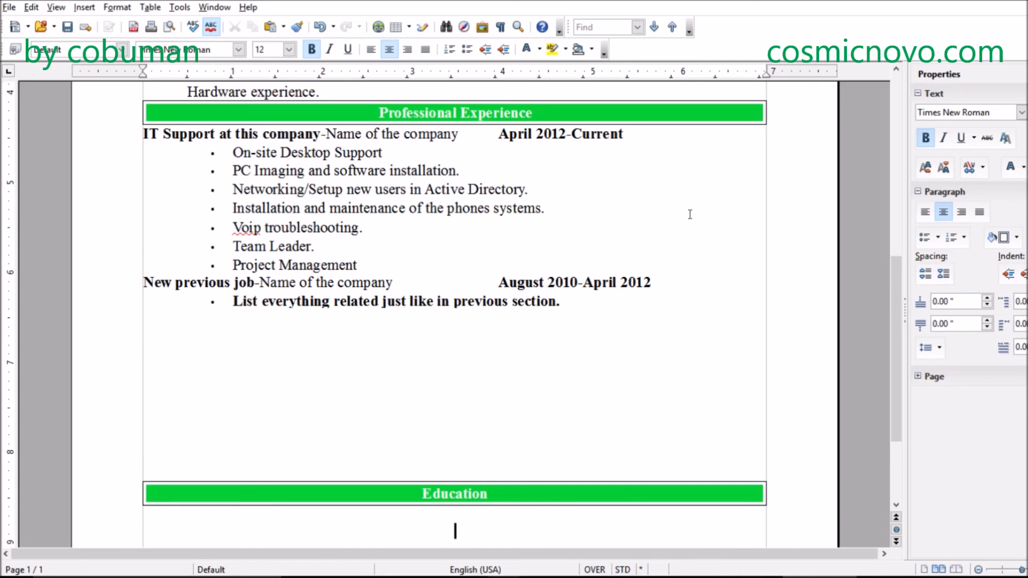
- Below the Education bar, turn off bold and enter "Masters Degree in Network Administration, 1980"
scroll(664, 230, down, 5)
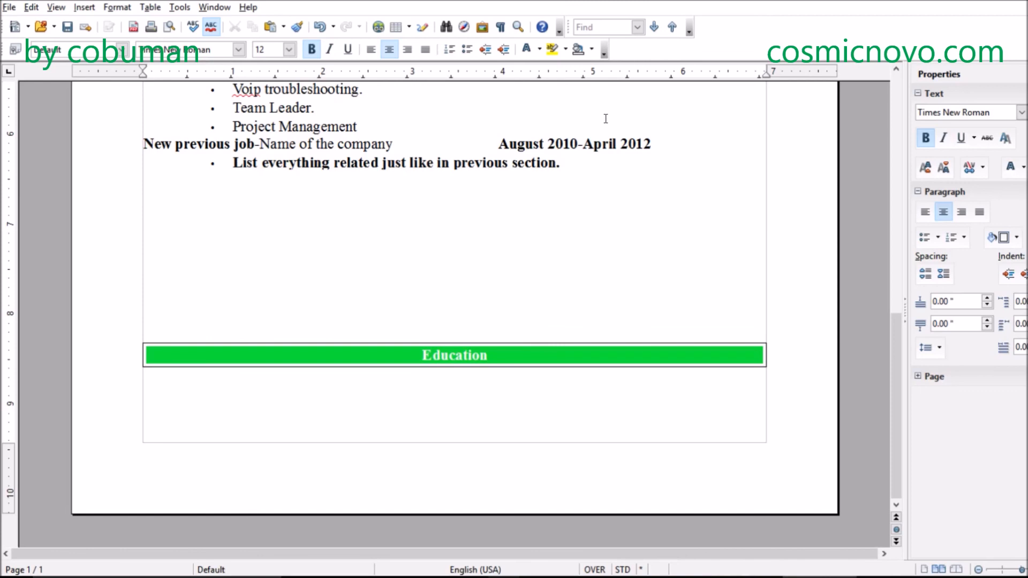
click(311, 49)
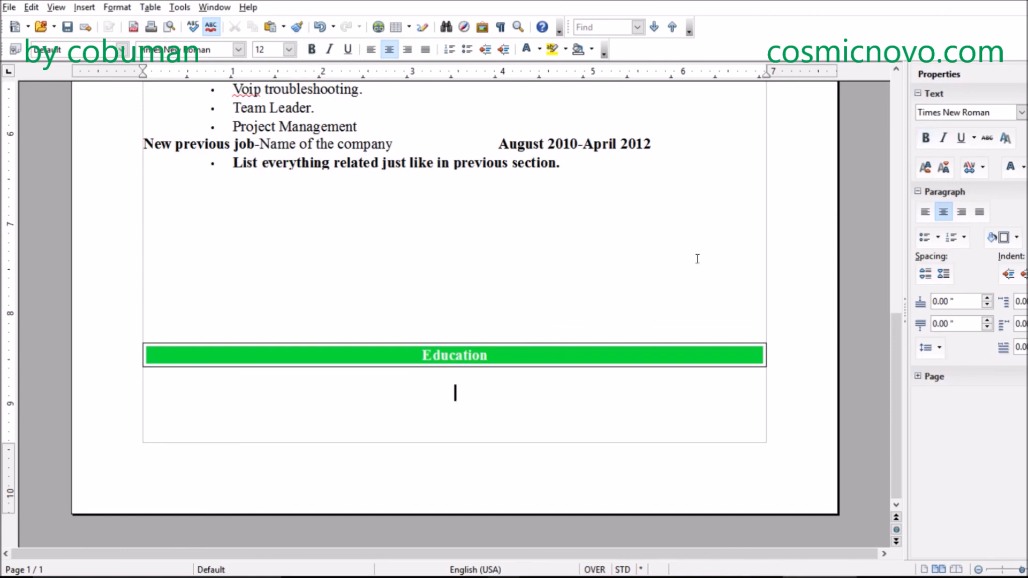
text(mA)
key(BackSpace)
key(BackSpace)
text(Masters Degree in)
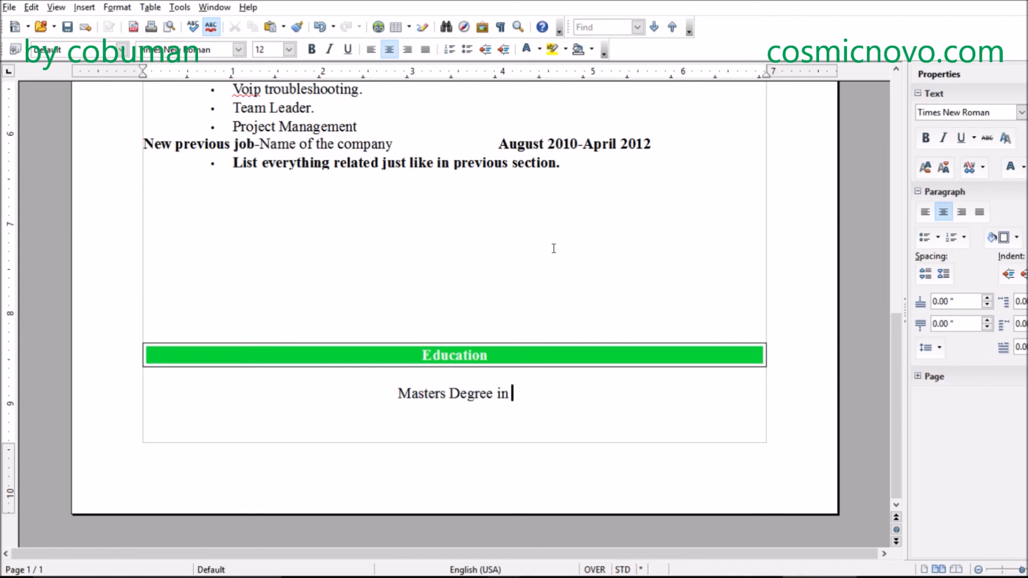
text(Ne)
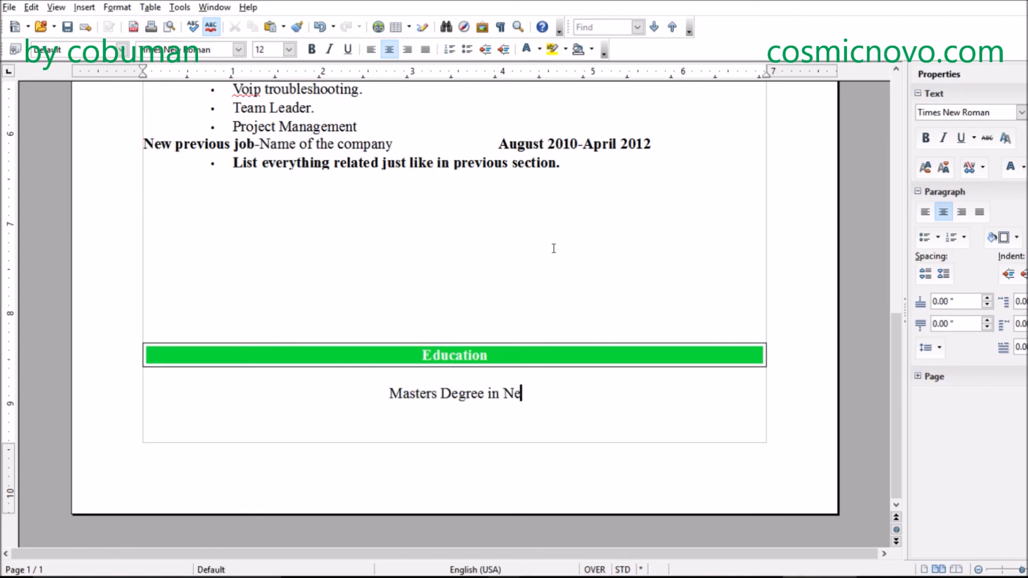
text(twork Administration,)
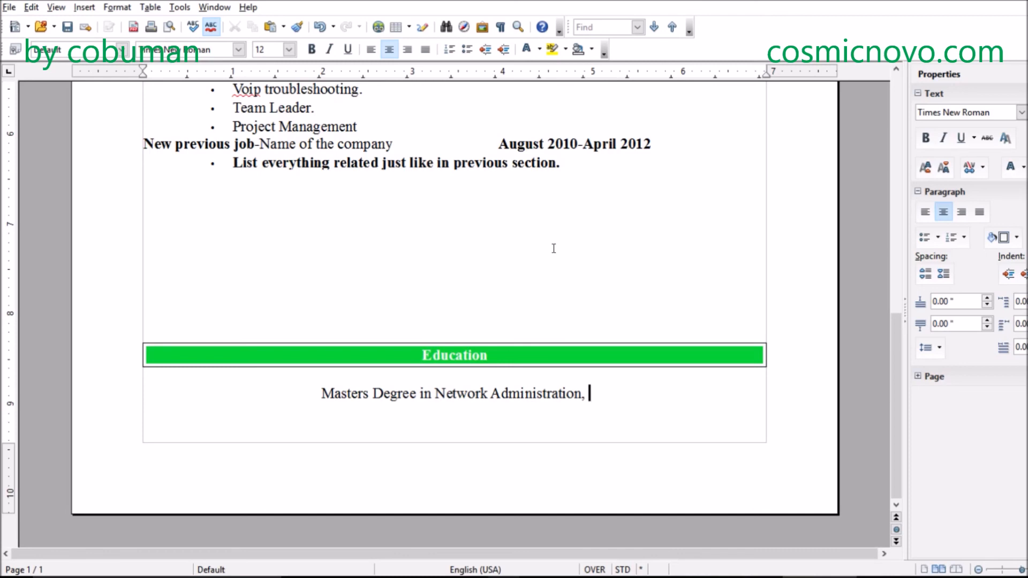
text(1980)
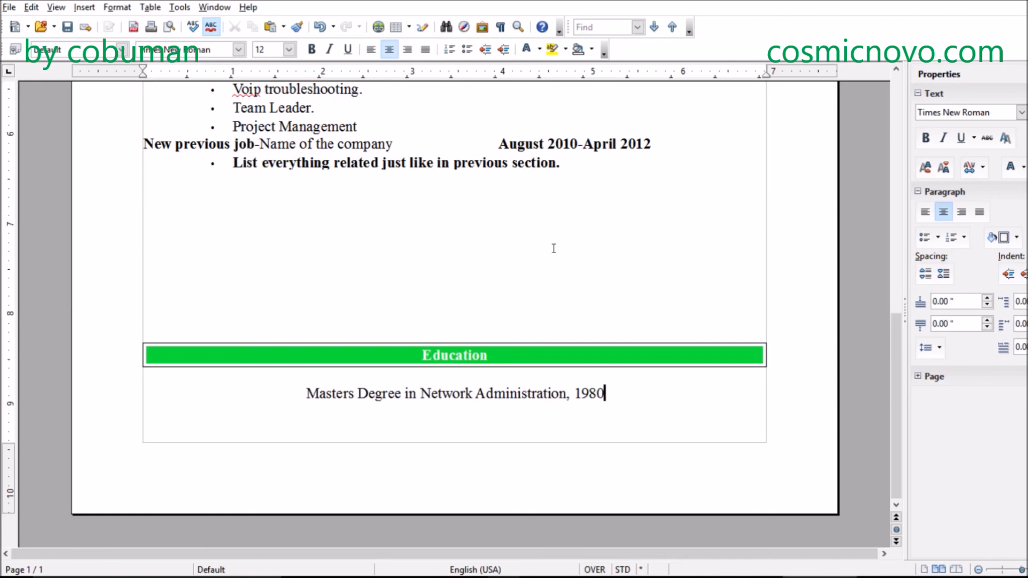
text(, Na)
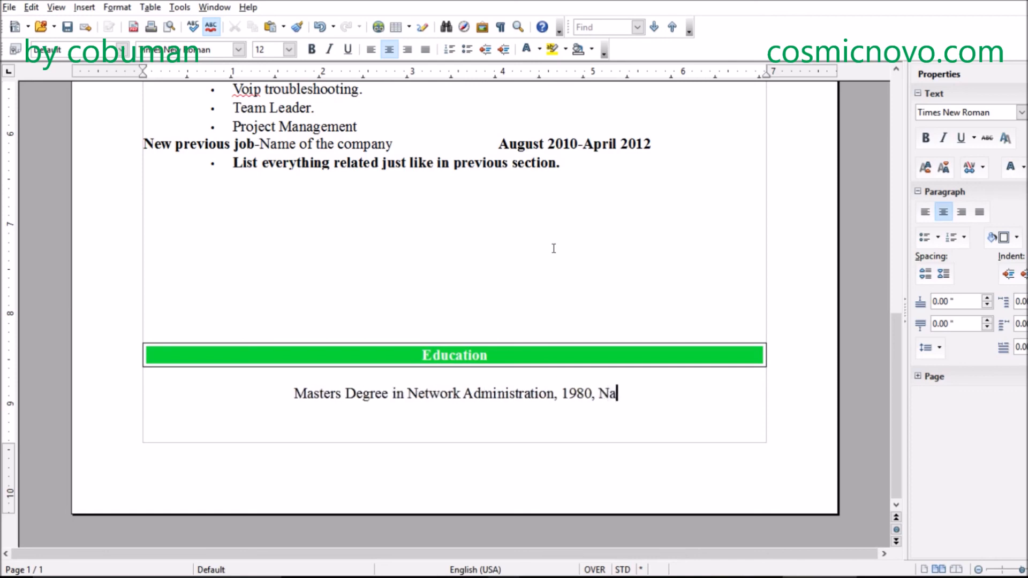
text(me of the co)
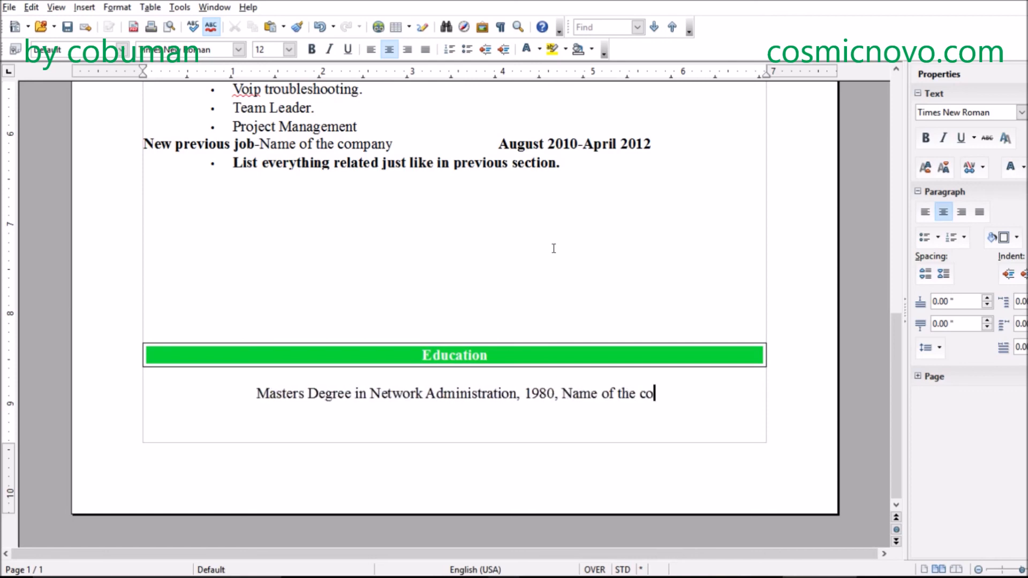
text(llege)
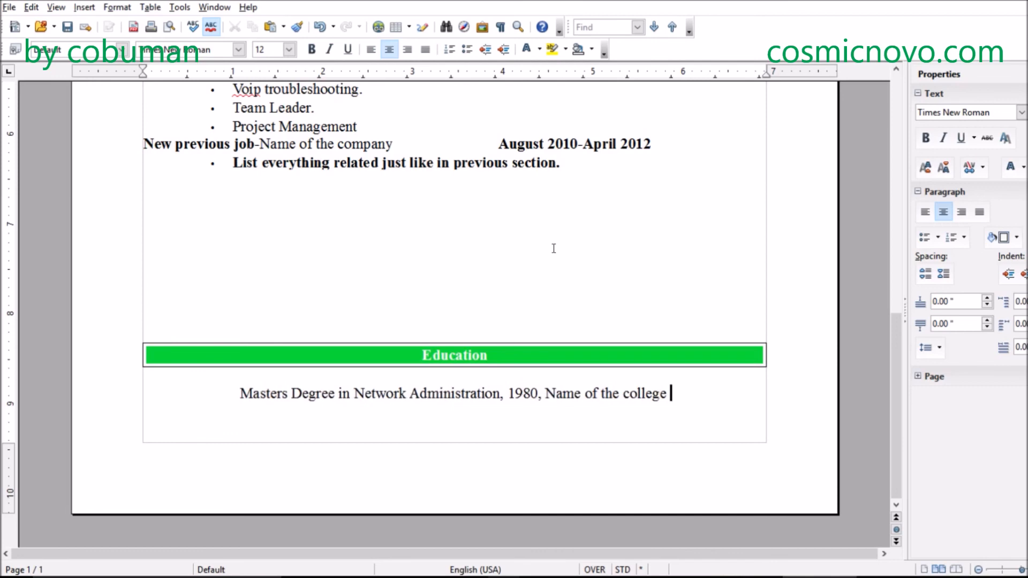
text( ()
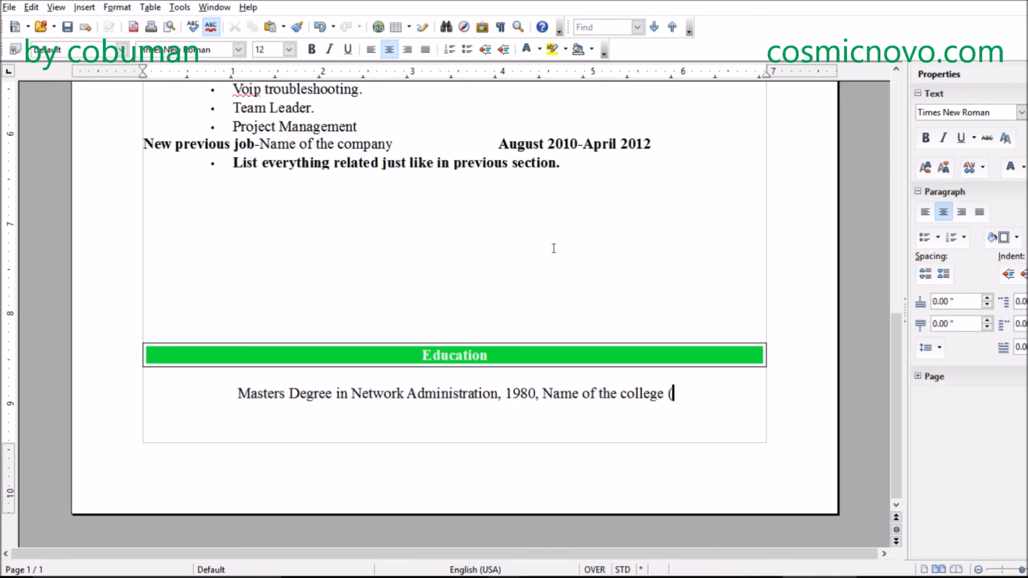
text(inst)
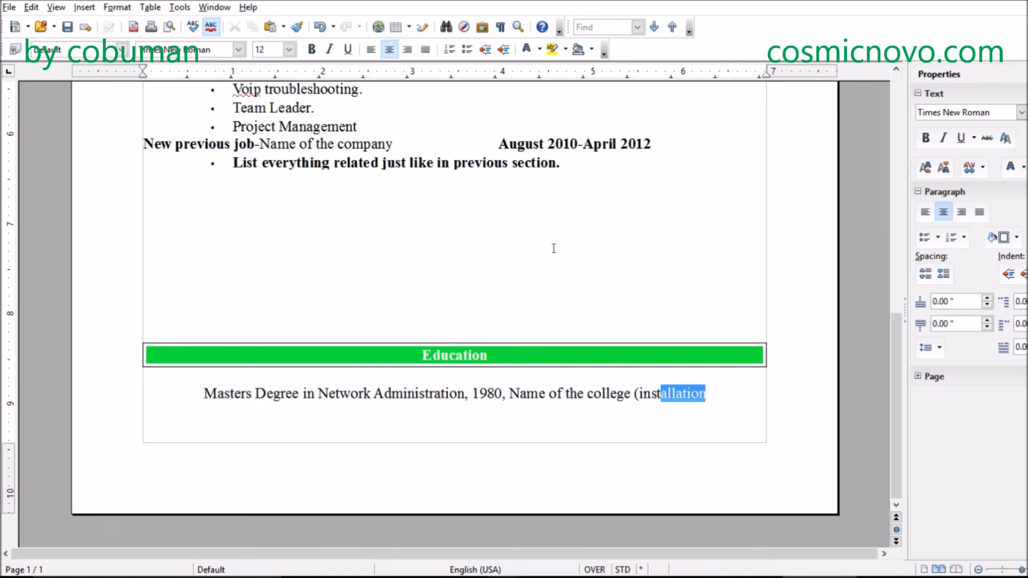
text(itu)
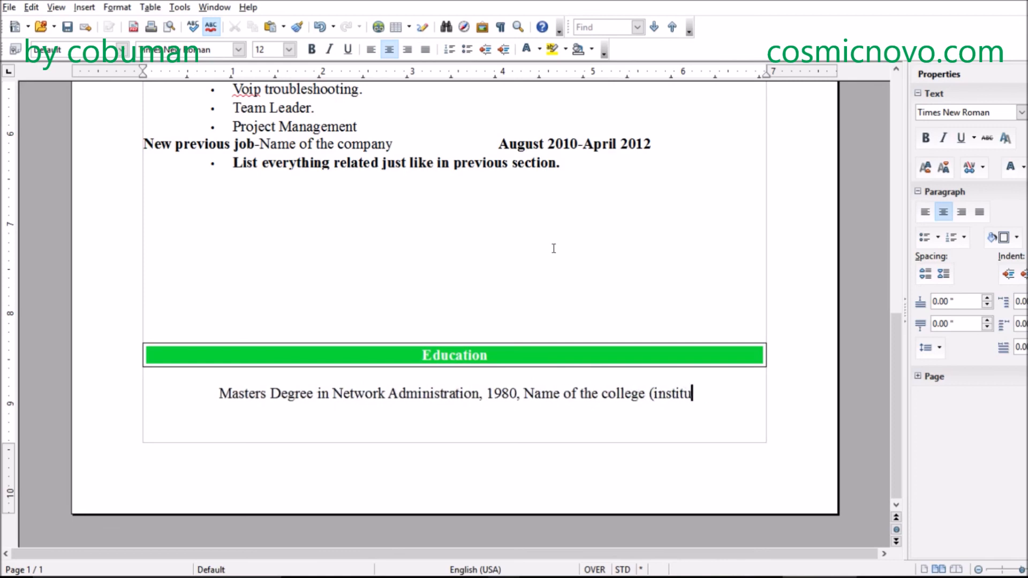
text(tion)
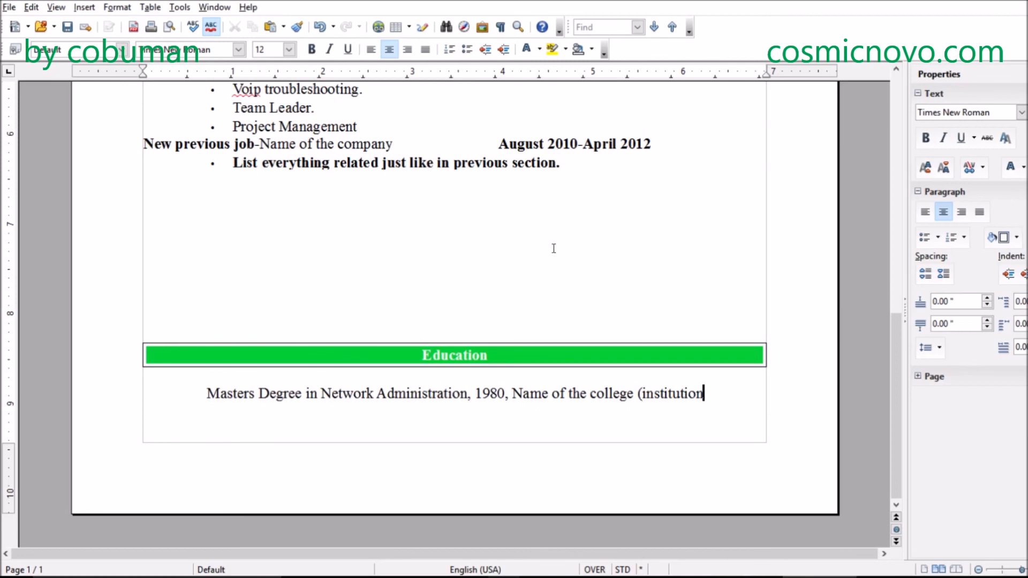
text())
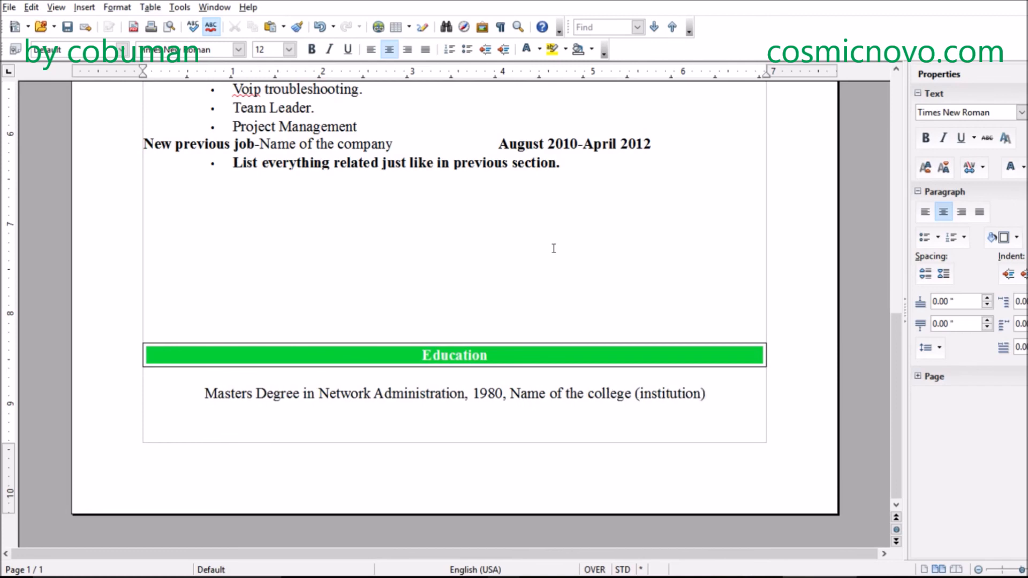
text(Location)
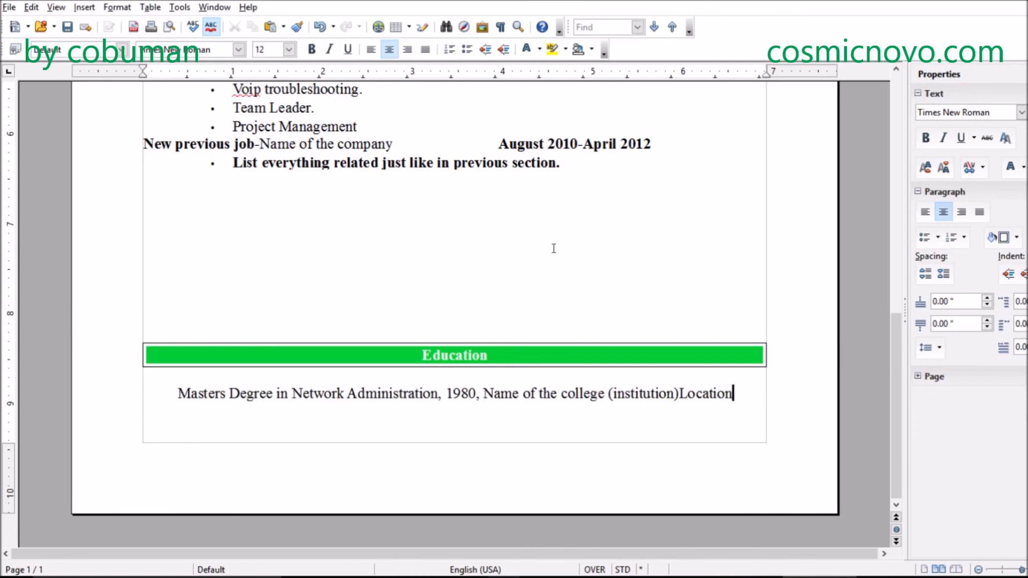
text( ()
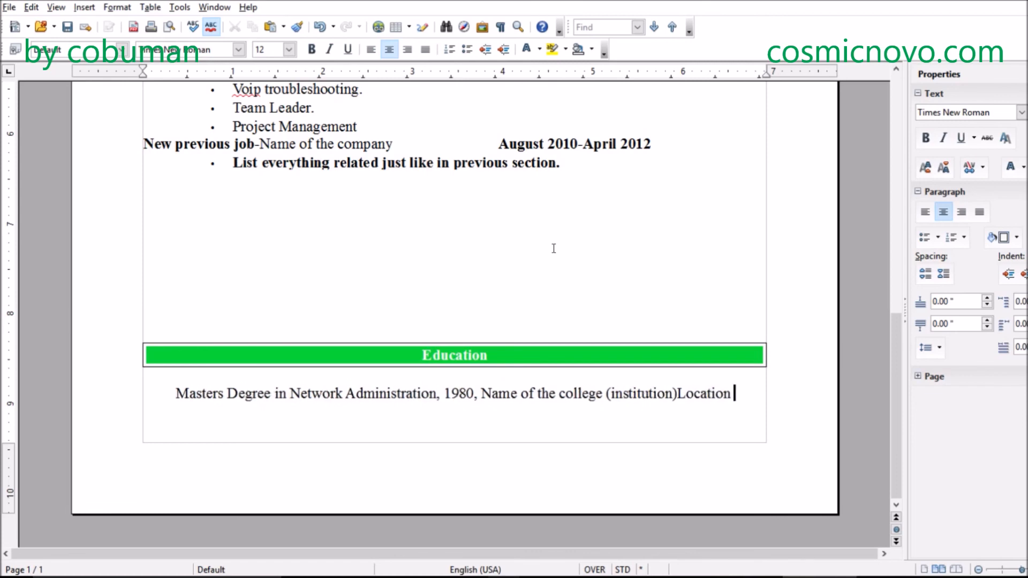
text(address)
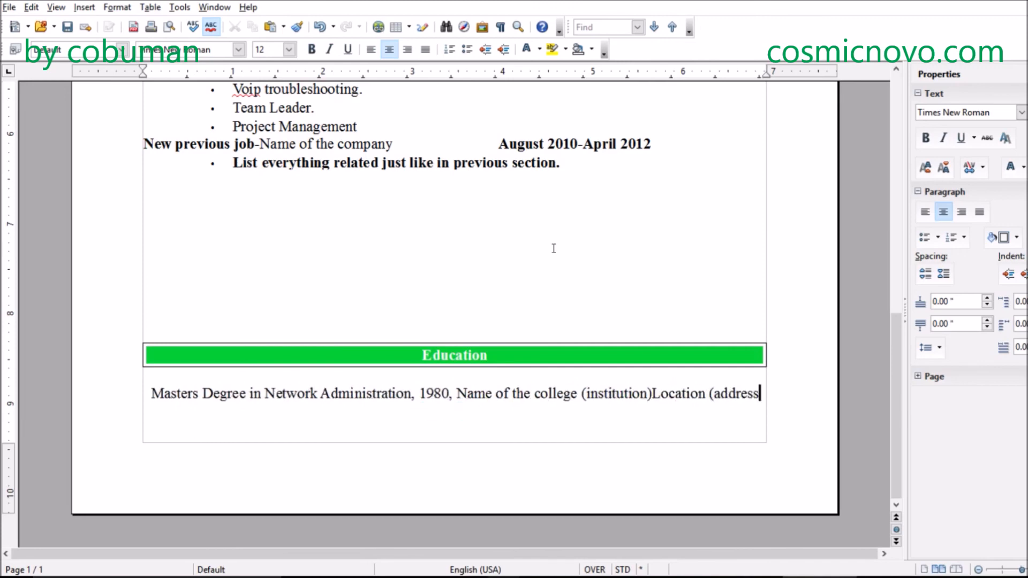
text())
- Complete the degree entry with "Location (address)" and start a new line beneath it
key(Return)
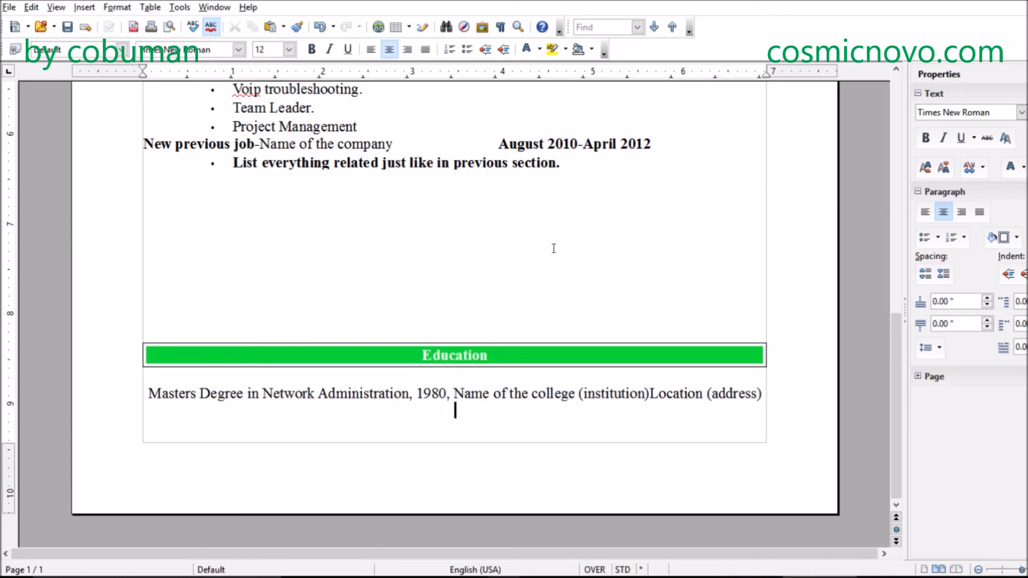
- Add a second Education entry reading "Certificates, 2010, Name of the certificate"
text(Certificate)
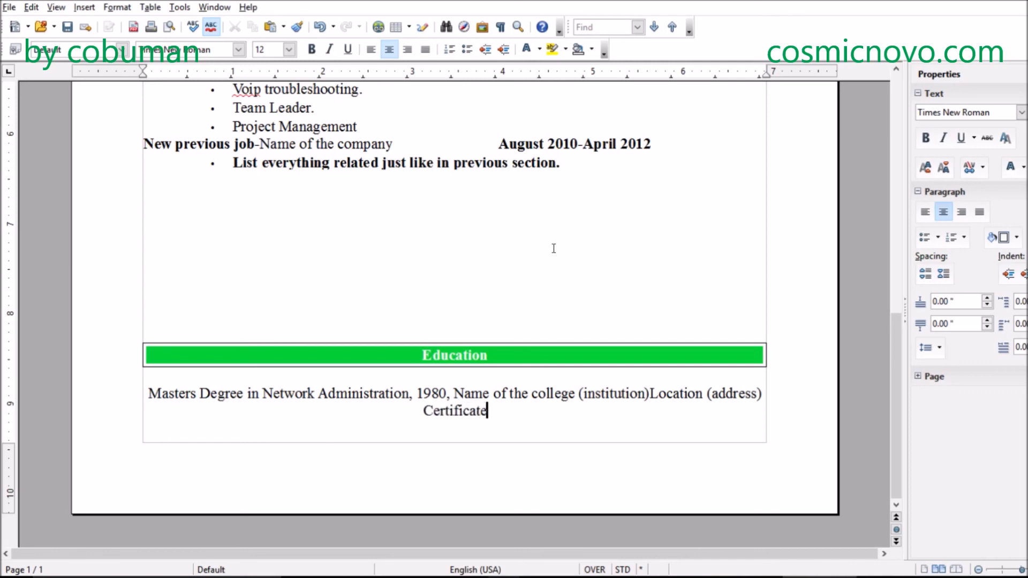
key(BackSpace)
text(s)
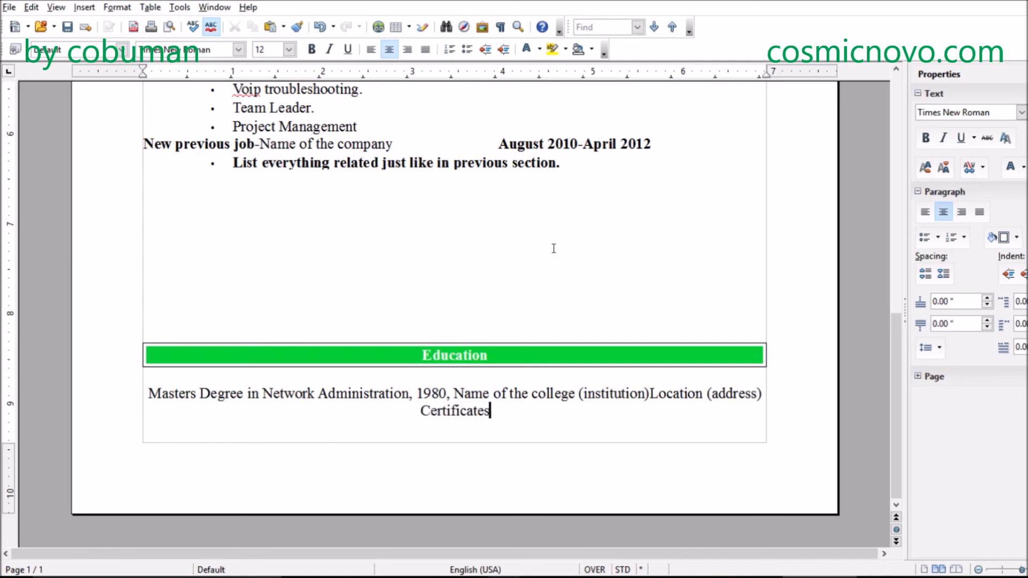
text(, )
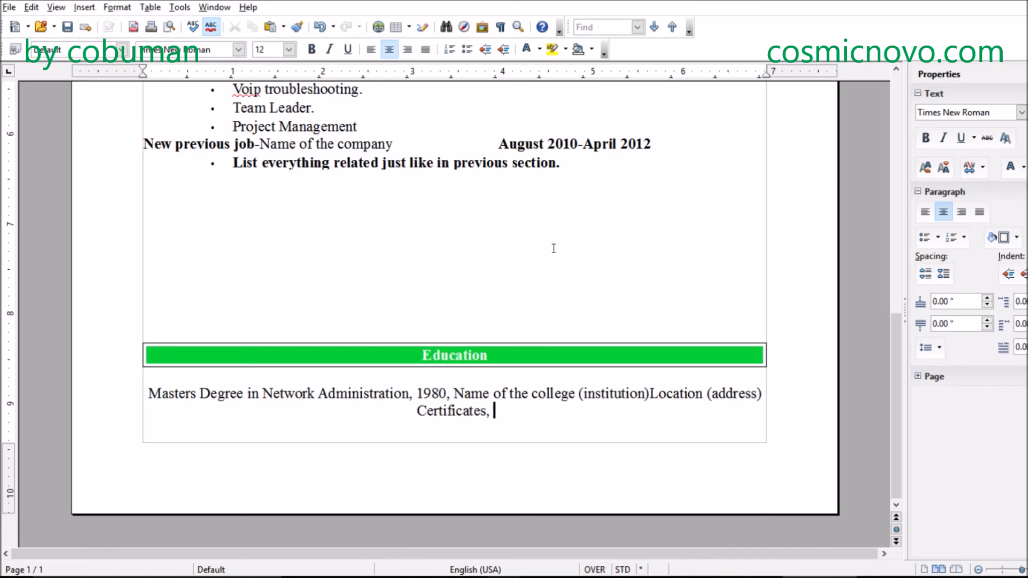
text(20)
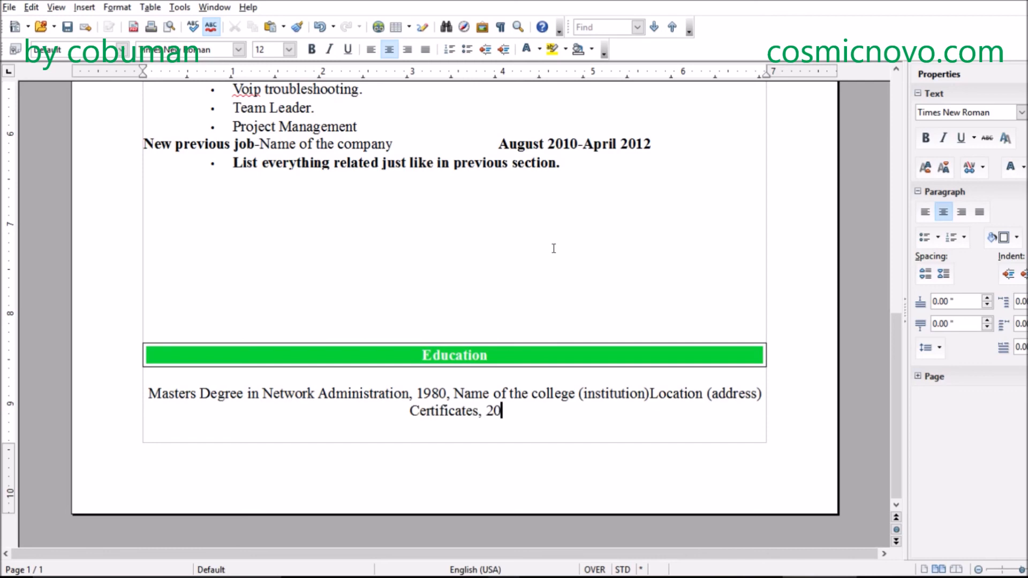
text(10, Name of the c)
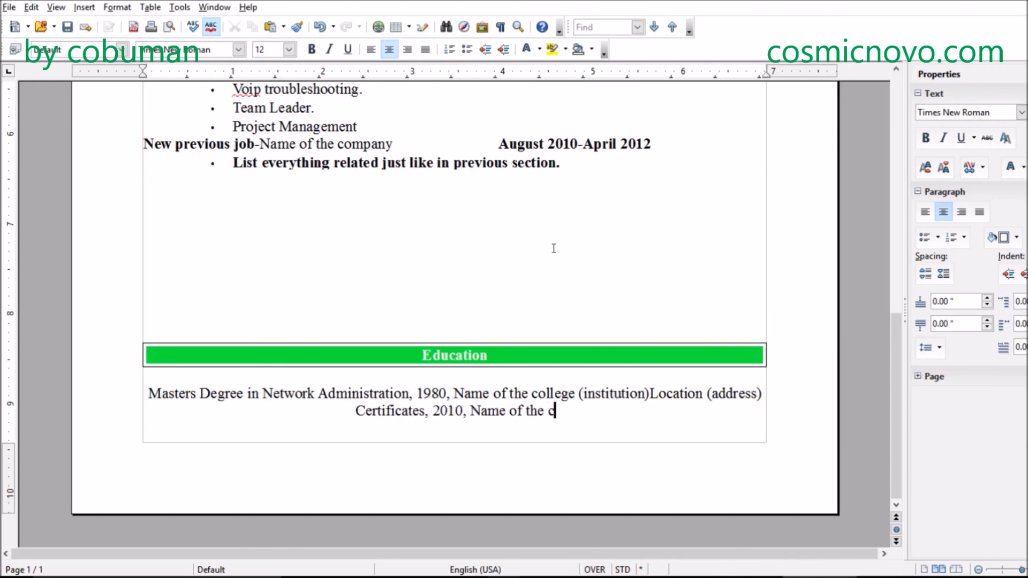
text(er)
key(Return)
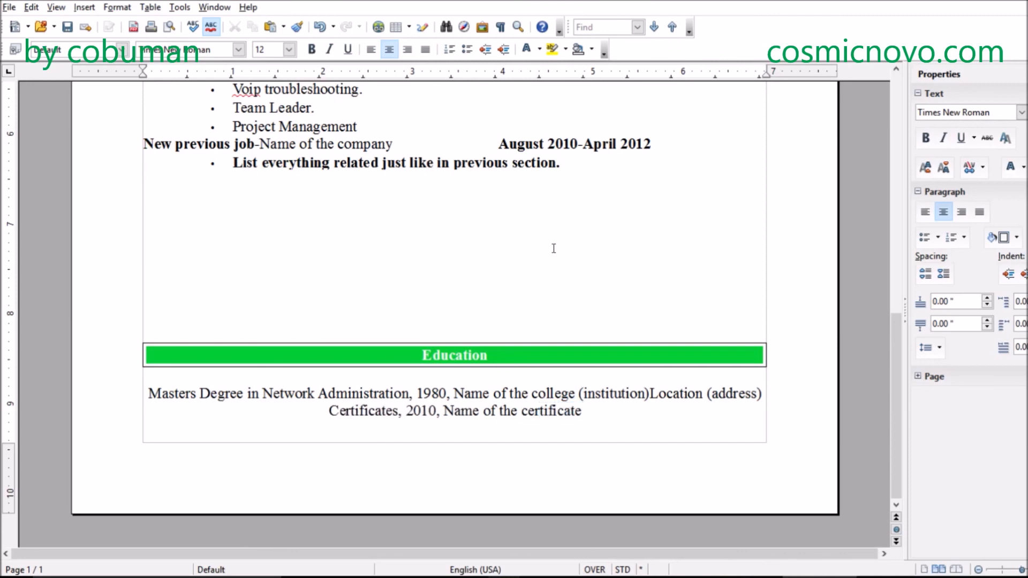
text(,)
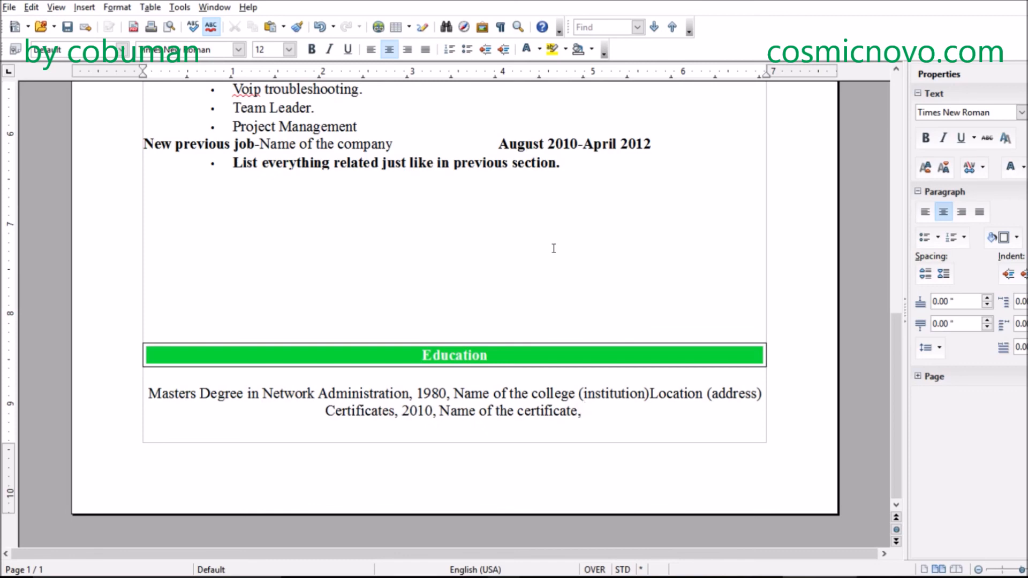
key(BackSpace)
key(BackSpace)
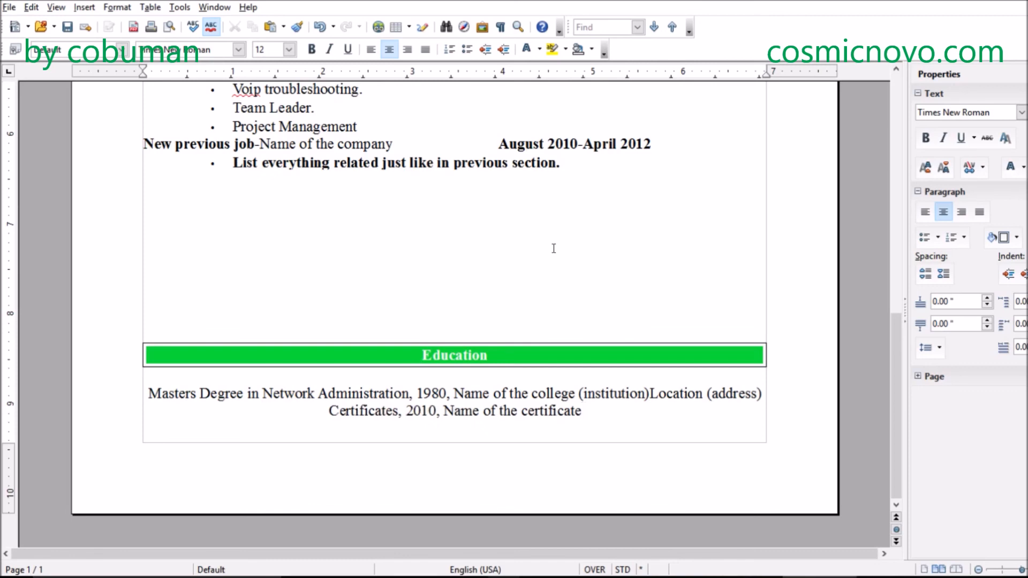
text(,)
key(BackSpace)
- End the certificates line and review the resume's contact header, Profile Summary and Technical Skills
key(Return)
scroll(419, 343, up, 15)
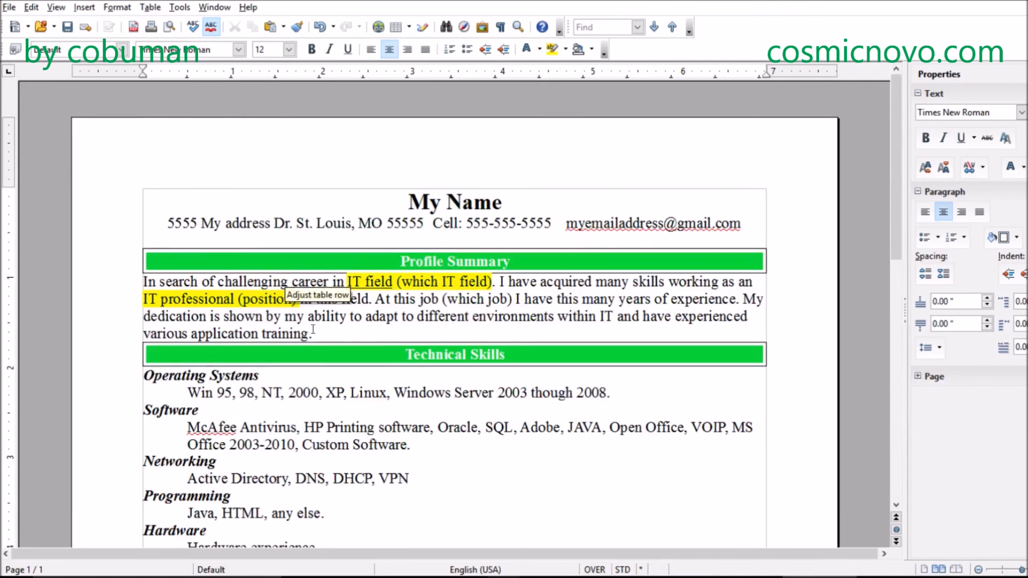
scroll(318, 333, down, 13)
scroll(318, 327, up, 13)
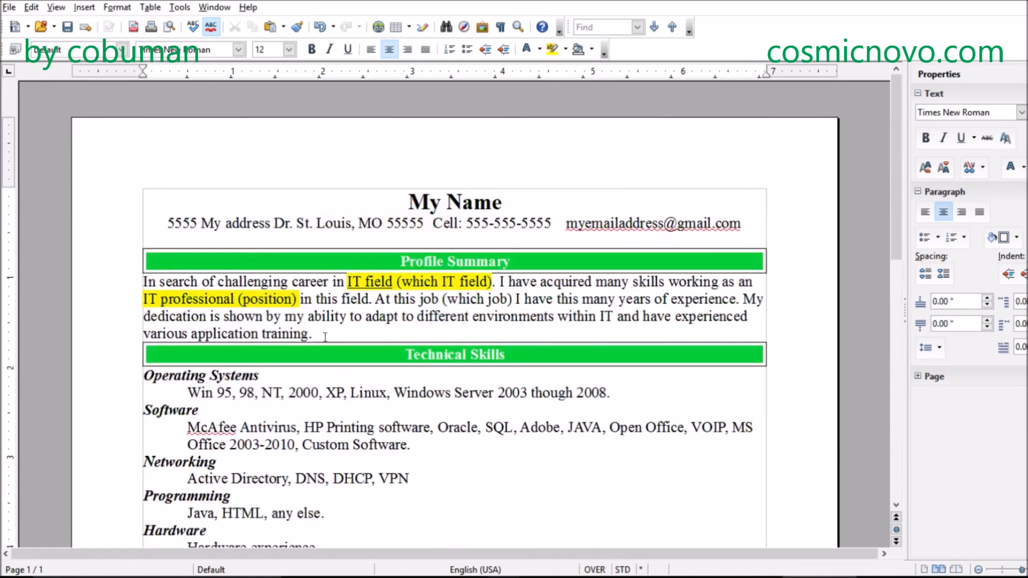
- Examine the whole resume page, from the contact header and Profile Summary down to the Education entries
click(325, 337)
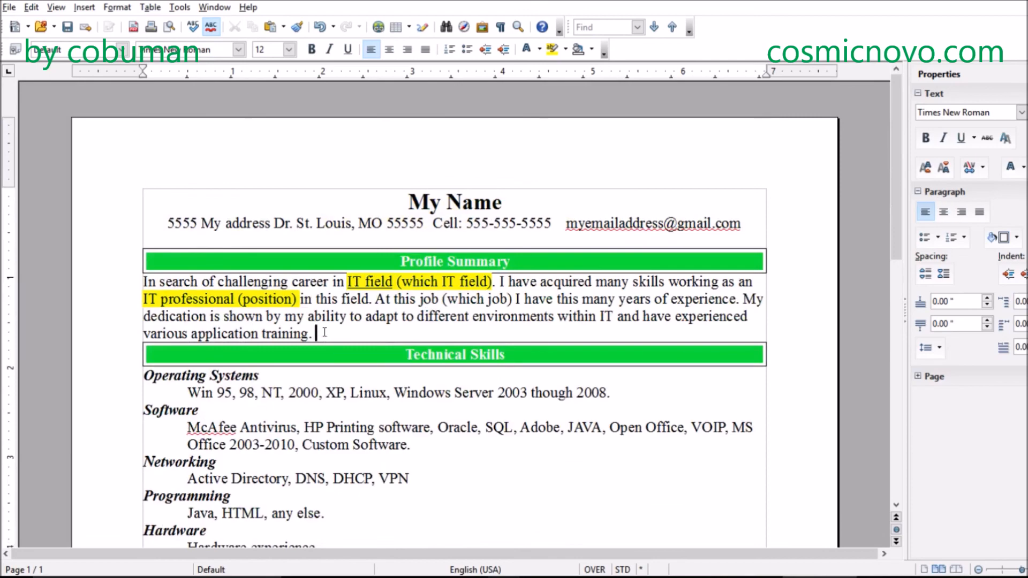
scroll(316, 334, down, 13)
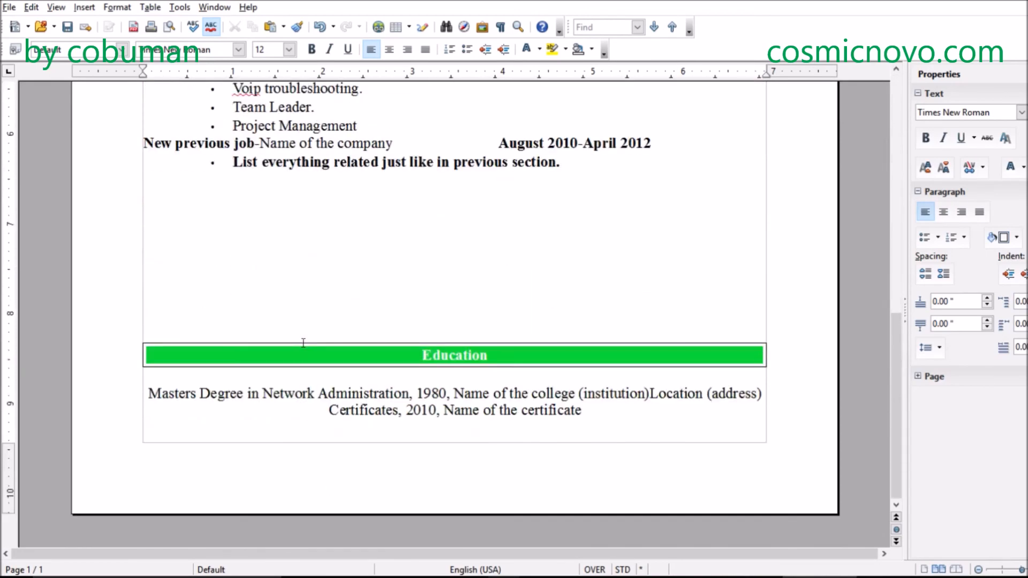
scroll(302, 343, up, 9)
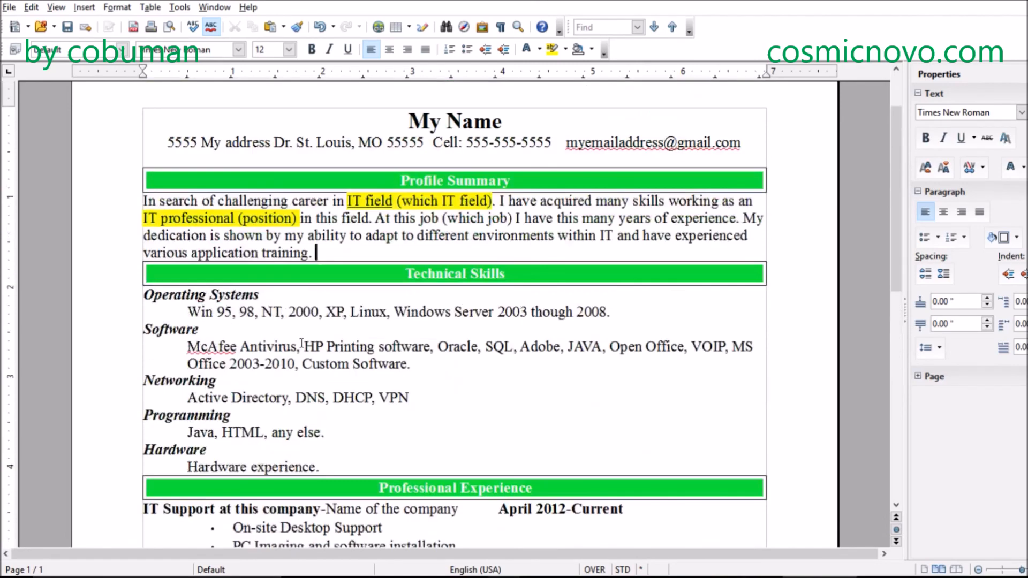
scroll(301, 342, down, 7)
scroll(301, 342, down, 3)
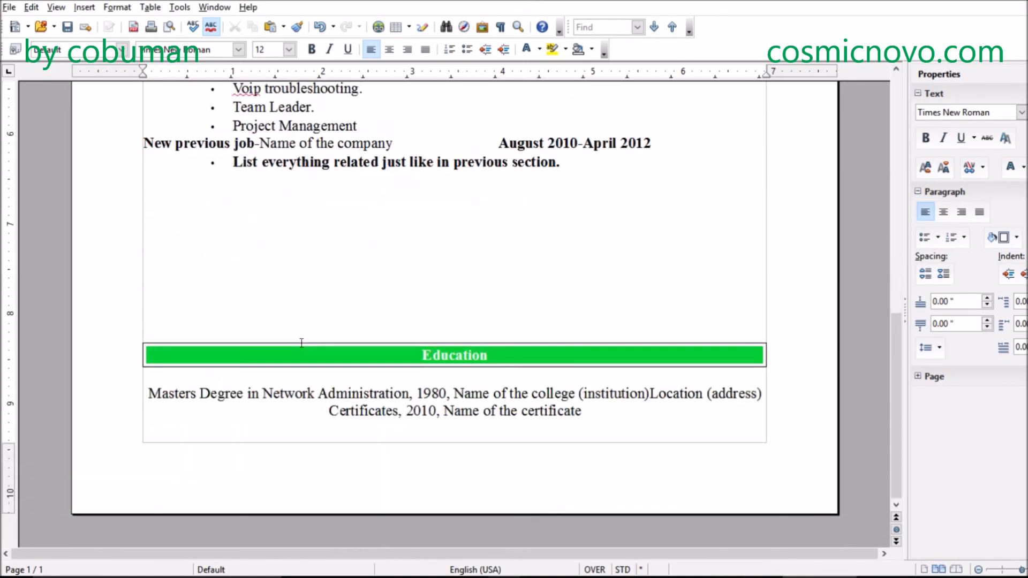
scroll(297, 338, up, 14)
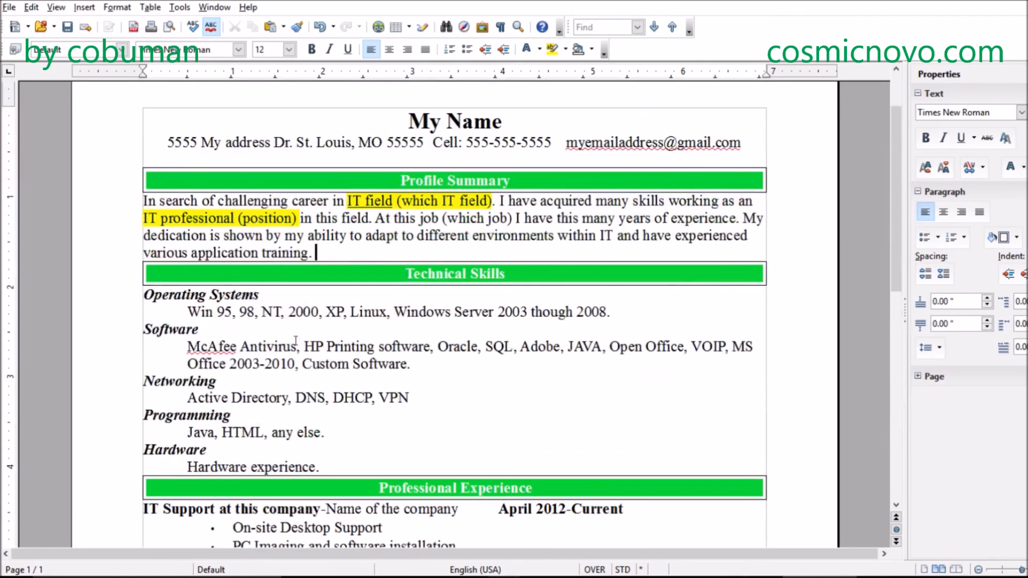
click(325, 298)
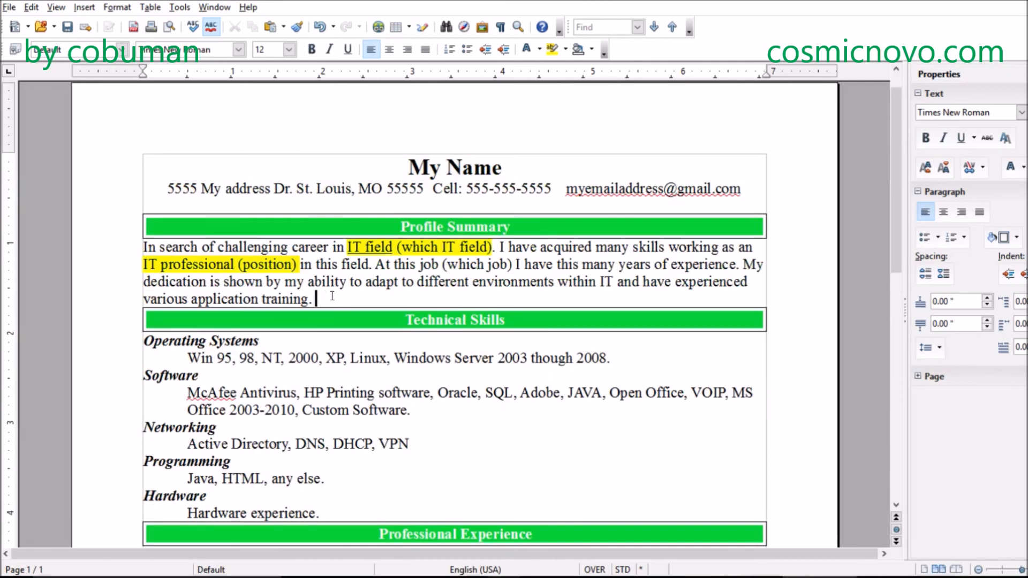
scroll(330, 297, down, 5)
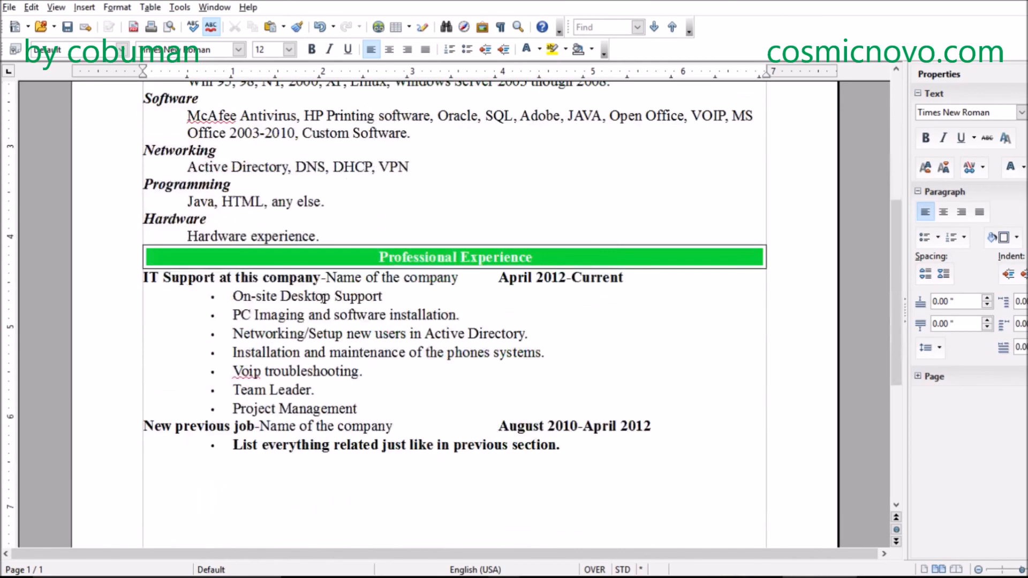
scroll(322, 297, up, 6)
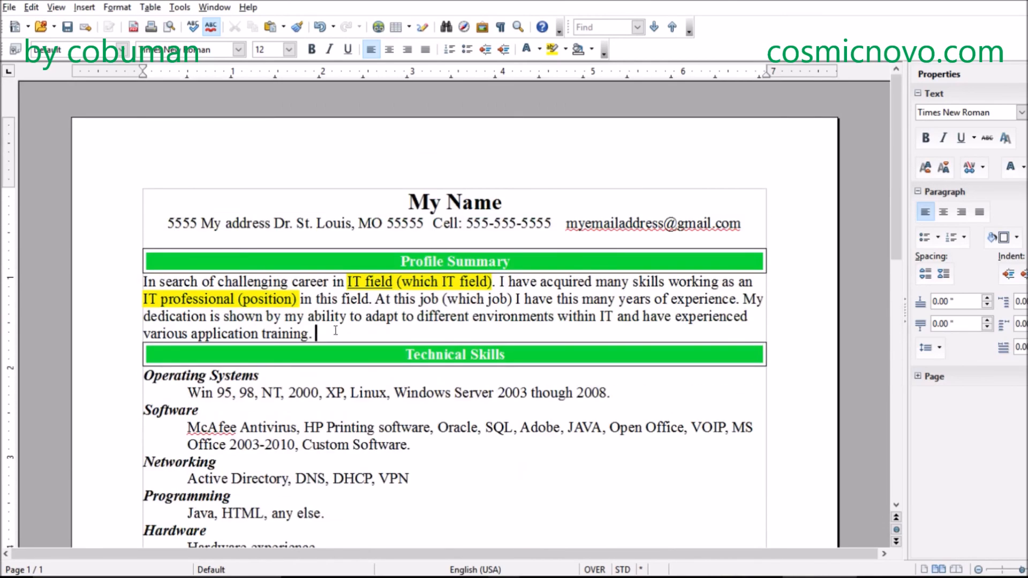
- Highlight the entire Profile Summary paragraph for review and clear the selection
drag(323, 333, 153, 275)
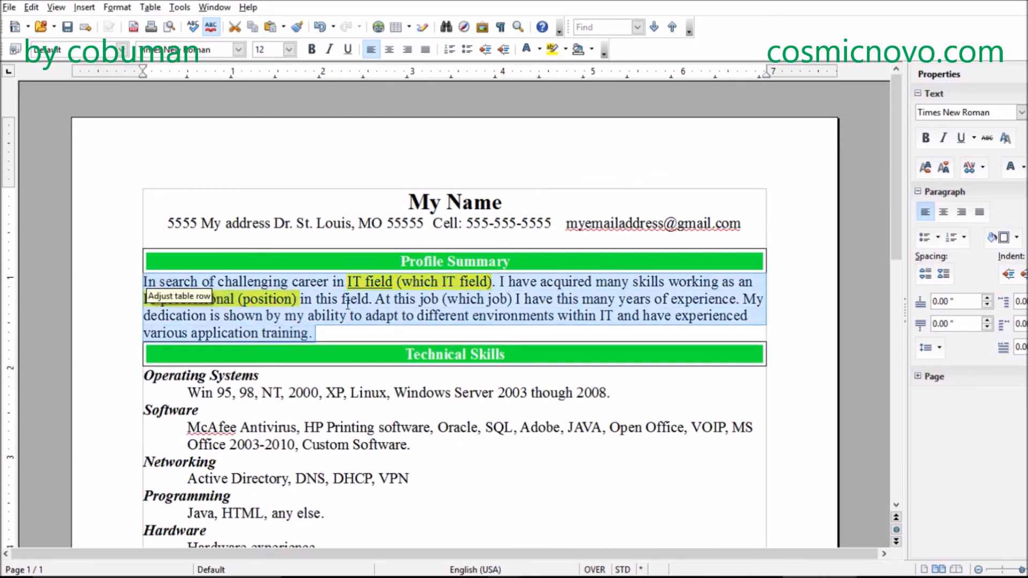
click(341, 316)
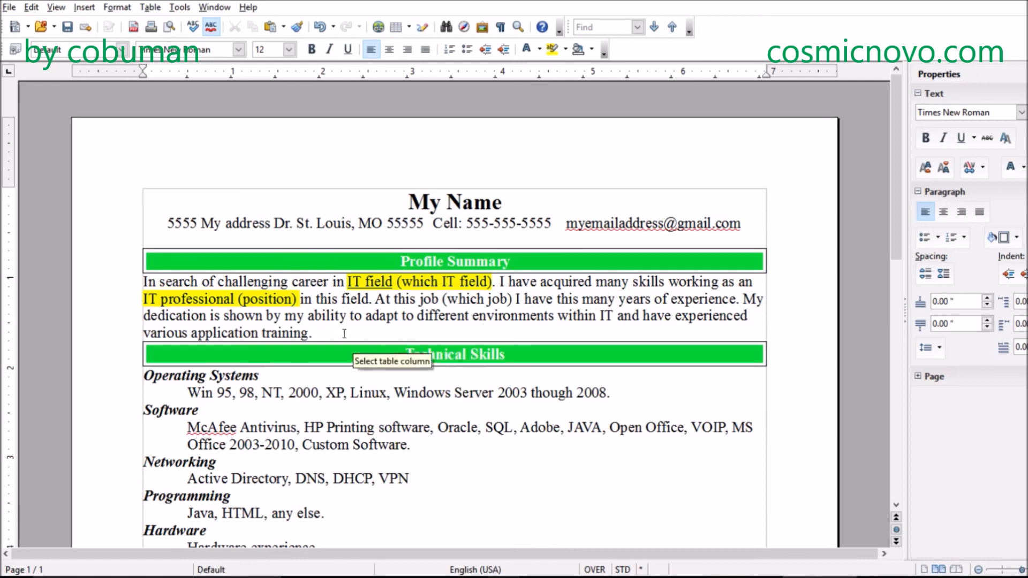
drag(344, 333, 144, 281)
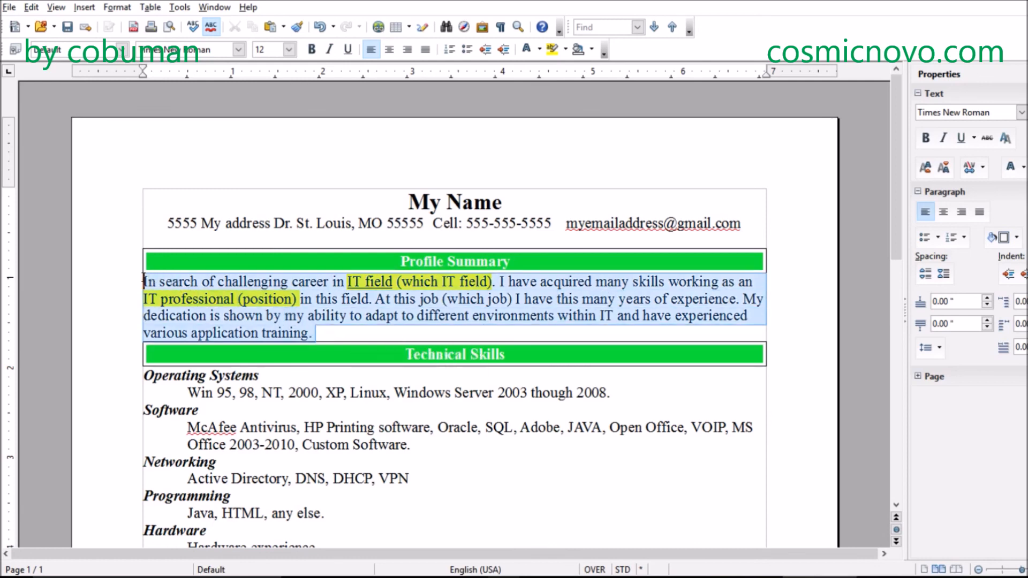
click(348, 332)
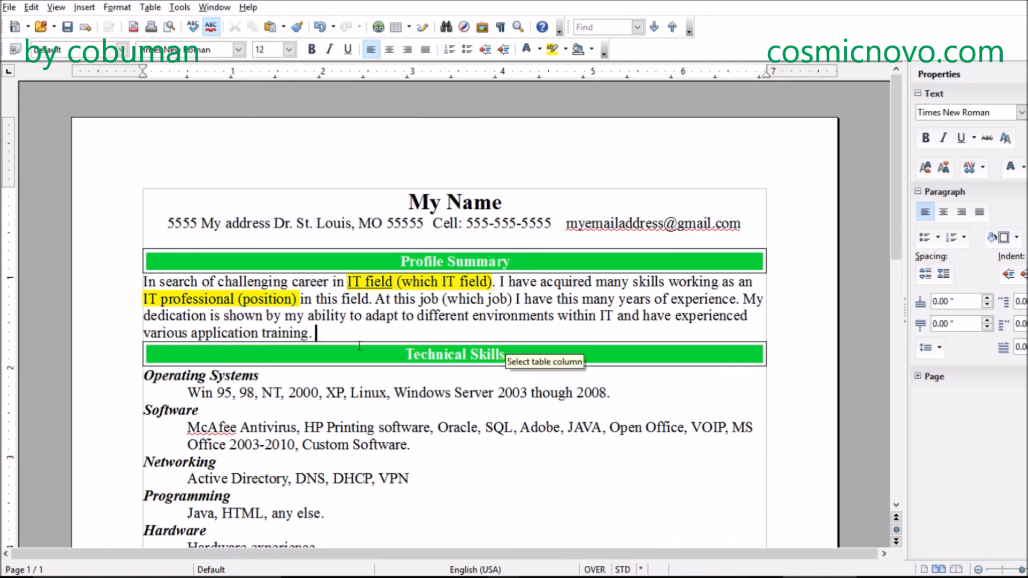
- Highlight the Technical Skills content and the Professional Experience content in turn, check Education, and clear the selection
scroll(343, 327, down, 3)
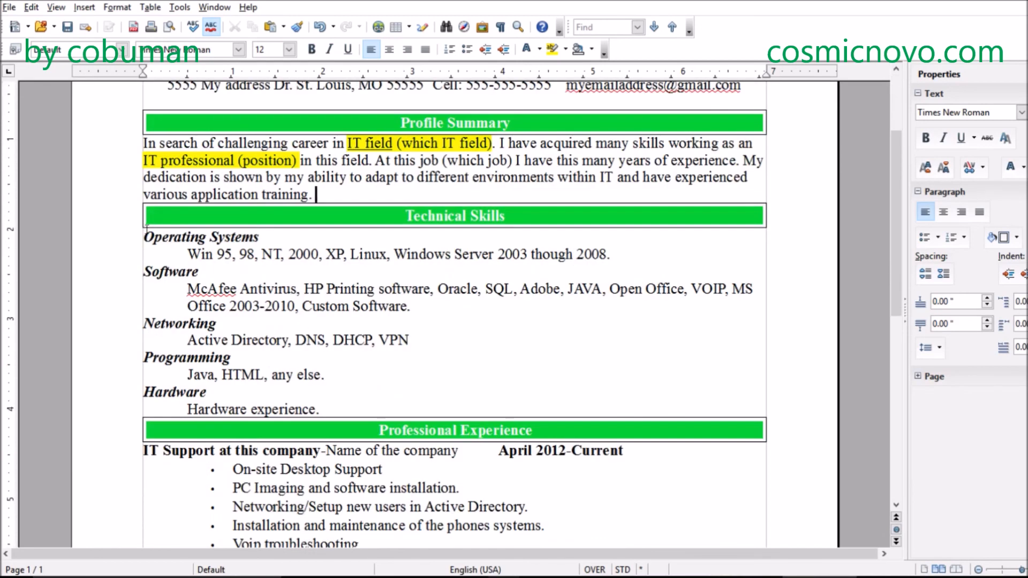
drag(143, 232, 450, 401)
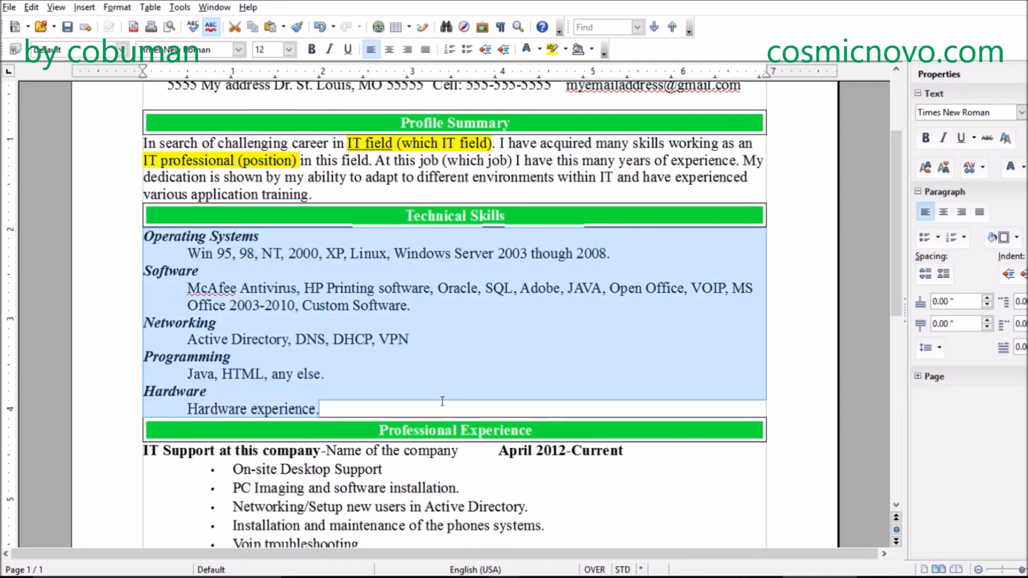
scroll(449, 402, down, 4)
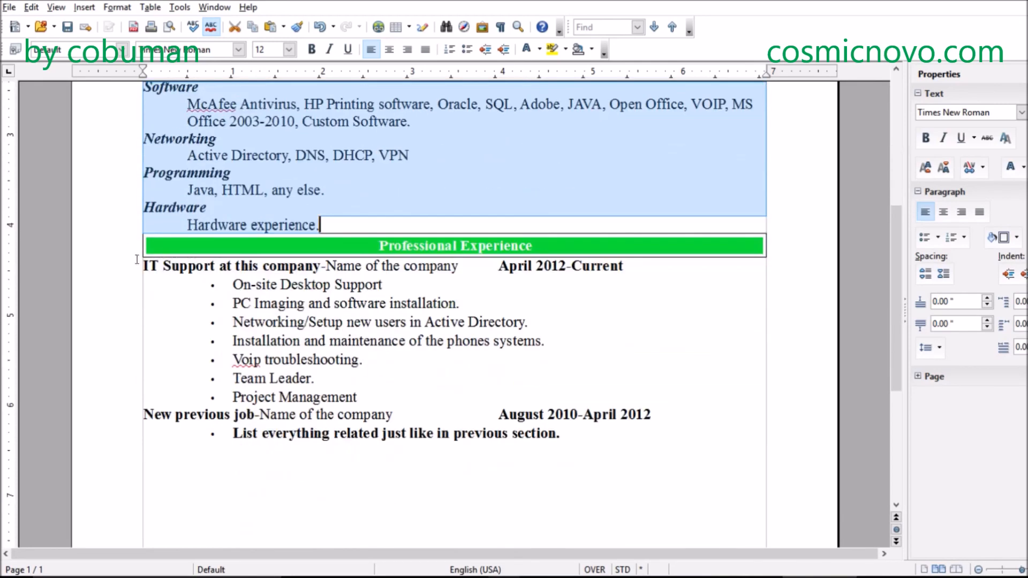
drag(142, 265, 261, 304)
drag(501, 417, 562, 434)
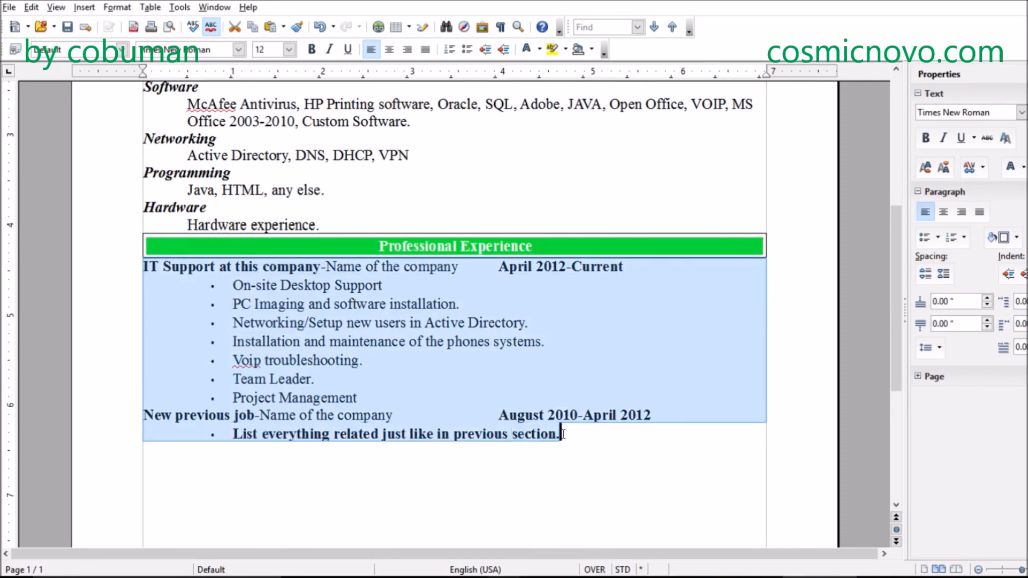
scroll(534, 427, down, 3)
scroll(512, 405, down, 2)
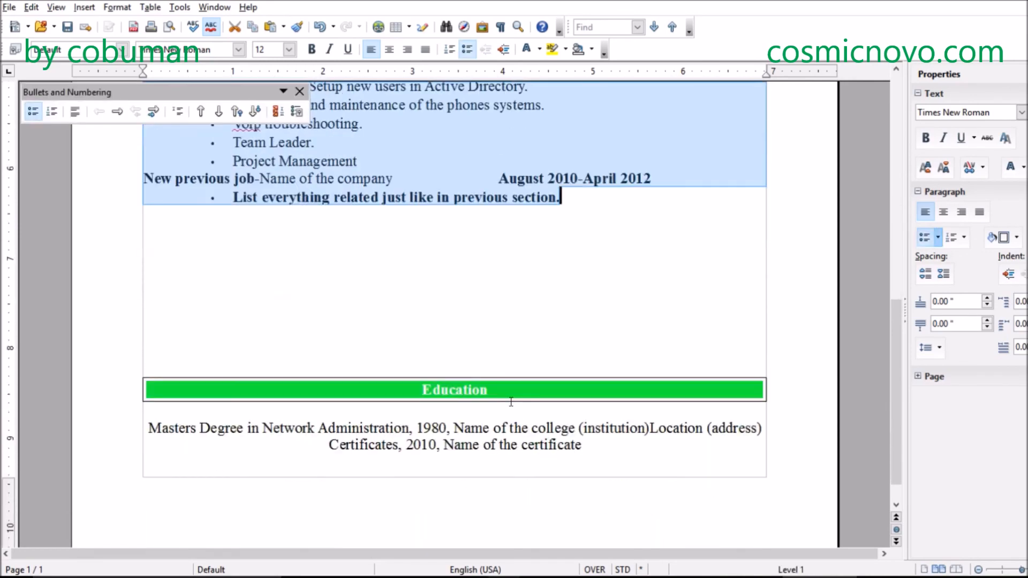
scroll(512, 405, up, 10)
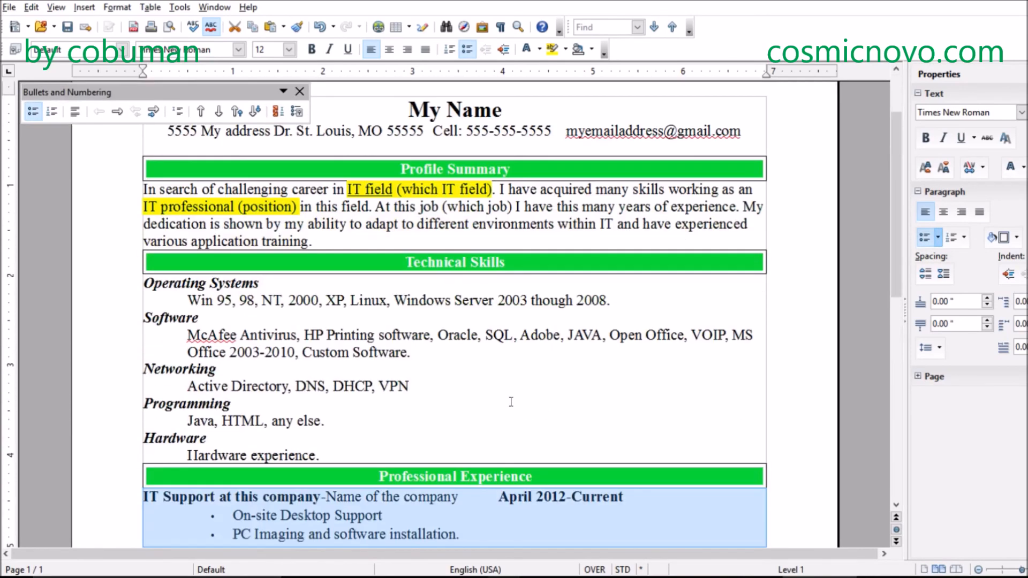
click(494, 396)
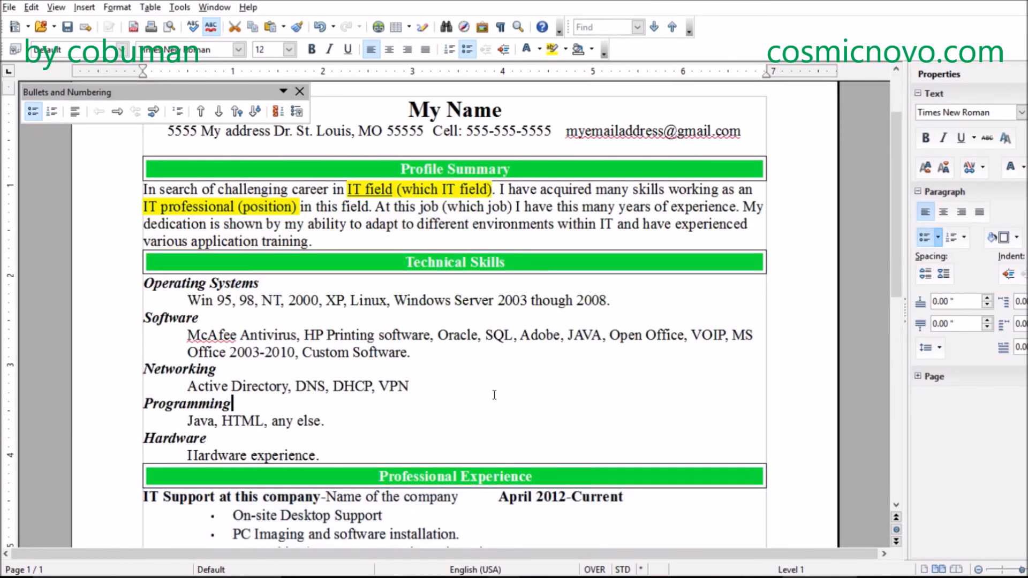
- Highlight everything from Operating Systems through the previous job's bullet in one selection, and deselect it
scroll(495, 396, down, 4)
click(299, 249)
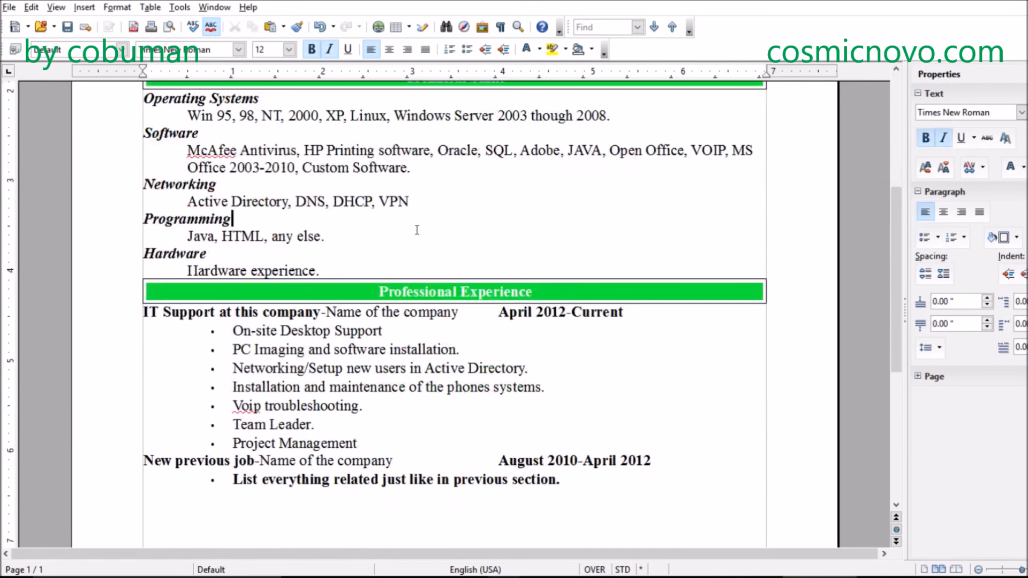
drag(145, 97, 688, 493)
scroll(597, 450, up, 3)
scroll(596, 450, up, 5)
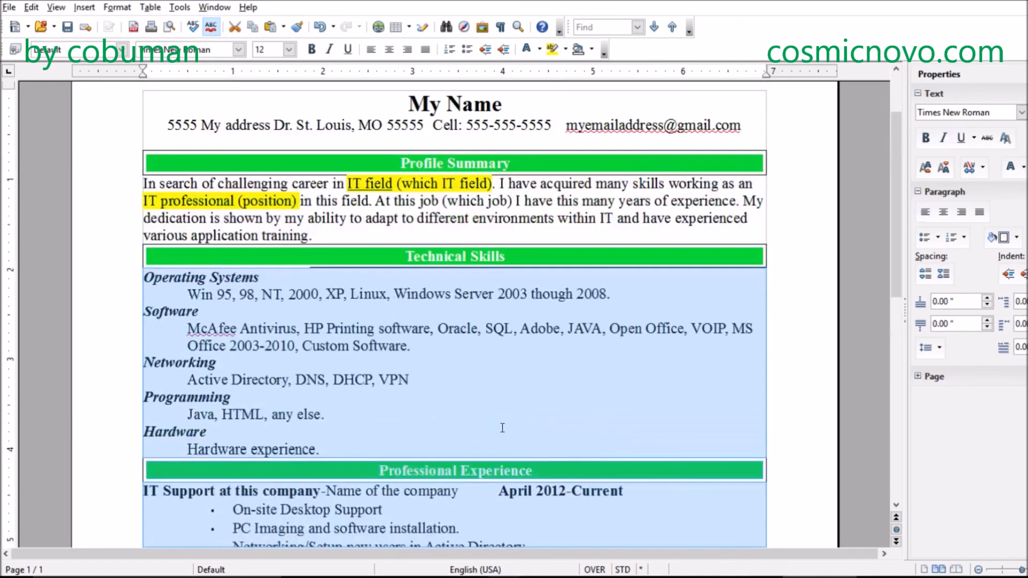
click(465, 461)
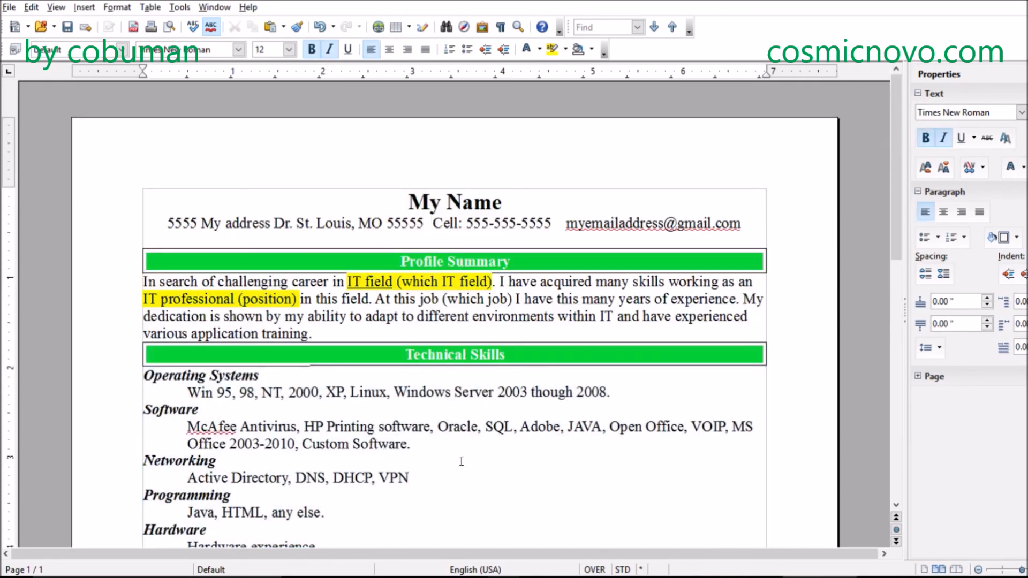
- Compare the Technical Skills section with the two job entries under Professional Experience
scroll(459, 456, down, 3)
scroll(458, 457, down, 3)
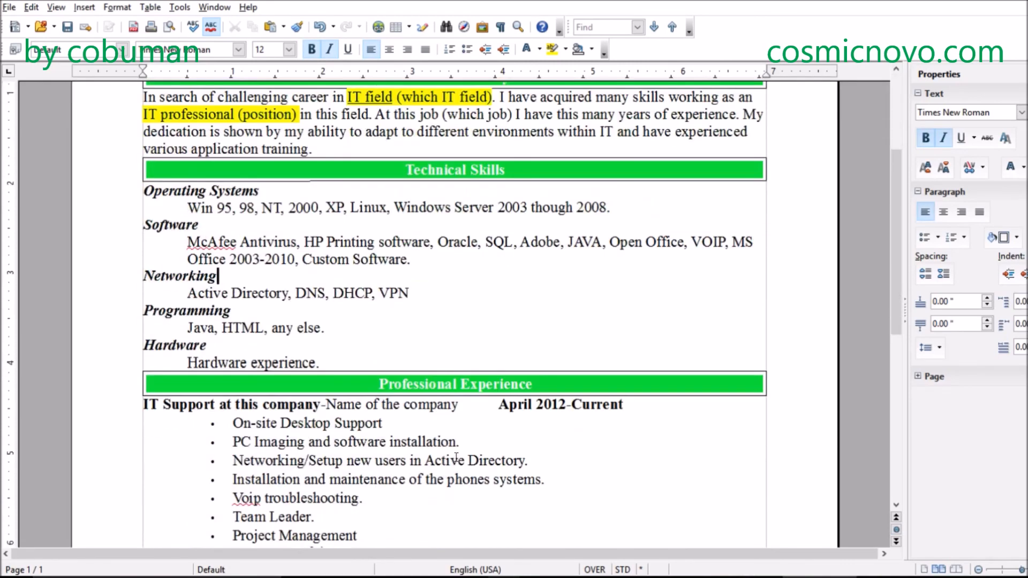
scroll(455, 457, down, 3)
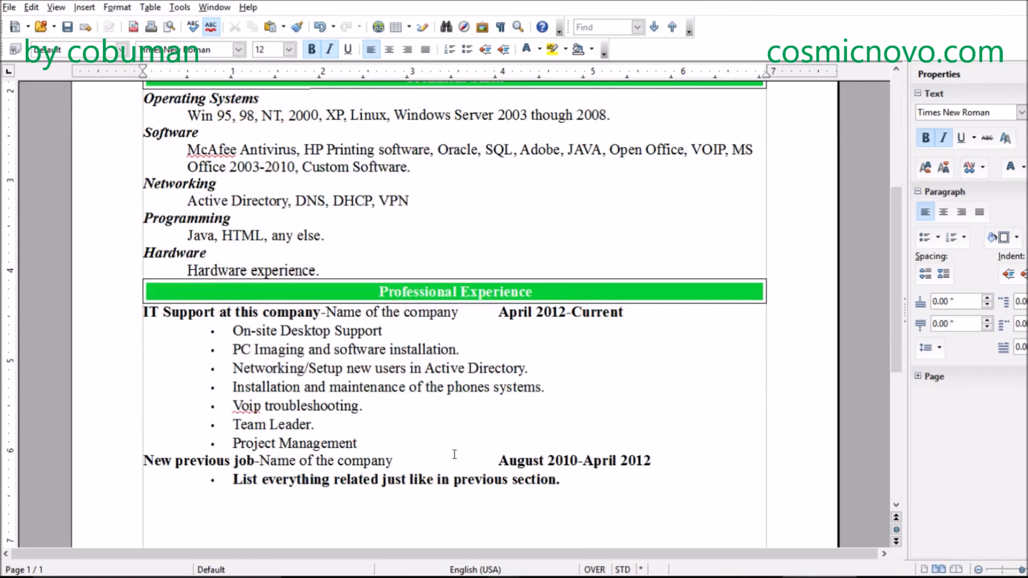
click(435, 462)
click(657, 454)
scroll(653, 448, up, 6)
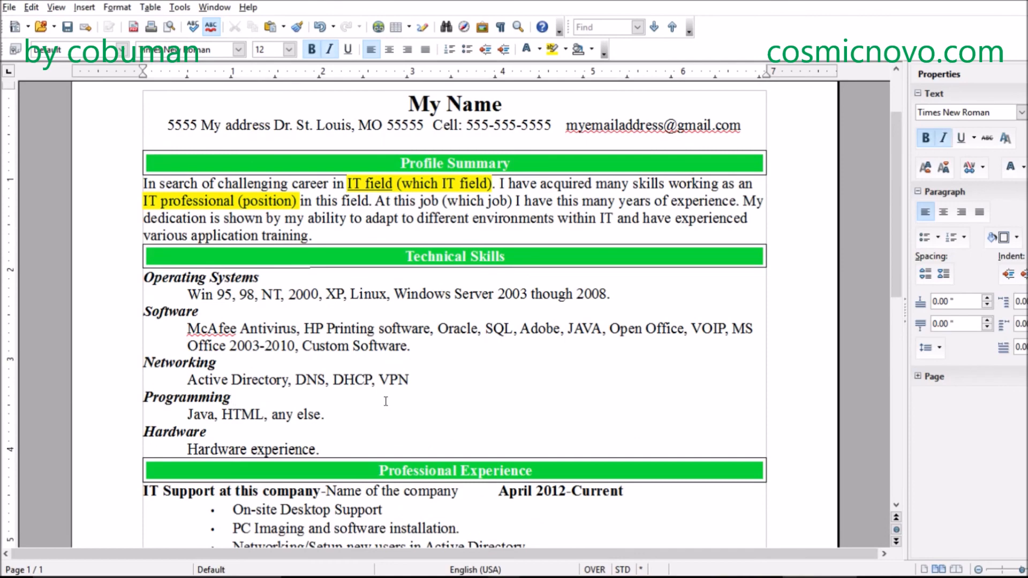
scroll(385, 401, down, 6)
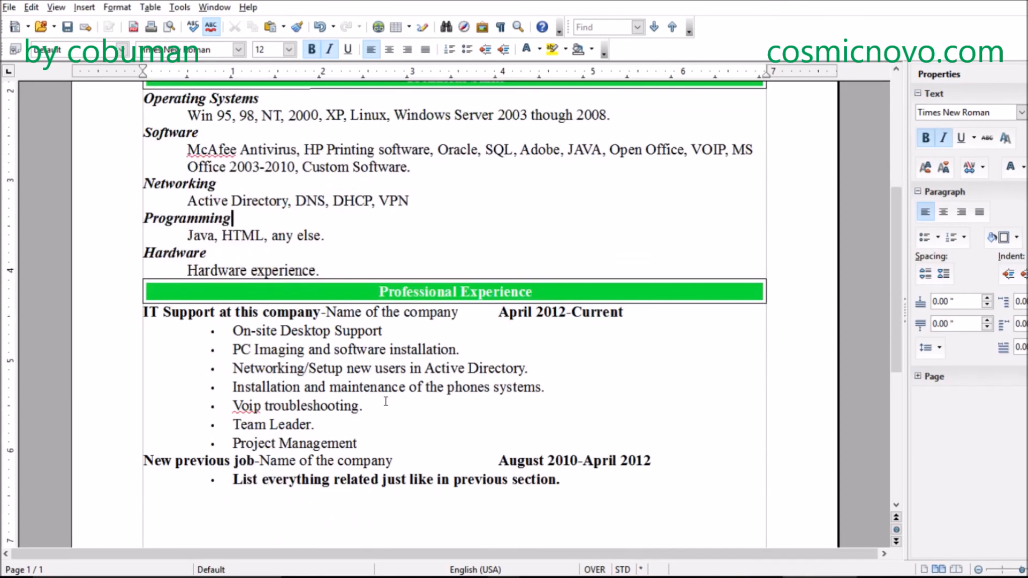
scroll(437, 378, up, 6)
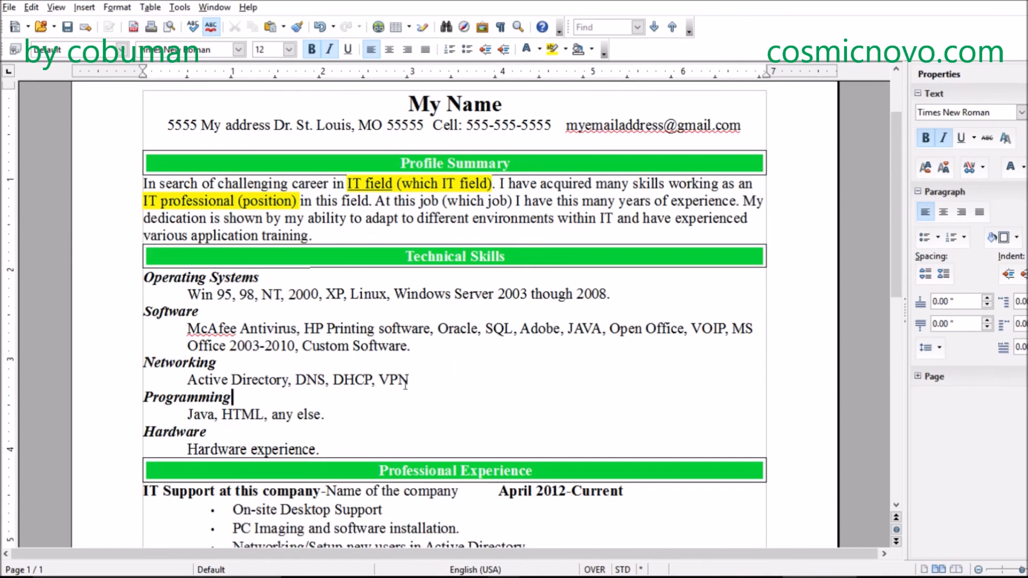
scroll(405, 384, down, 3)
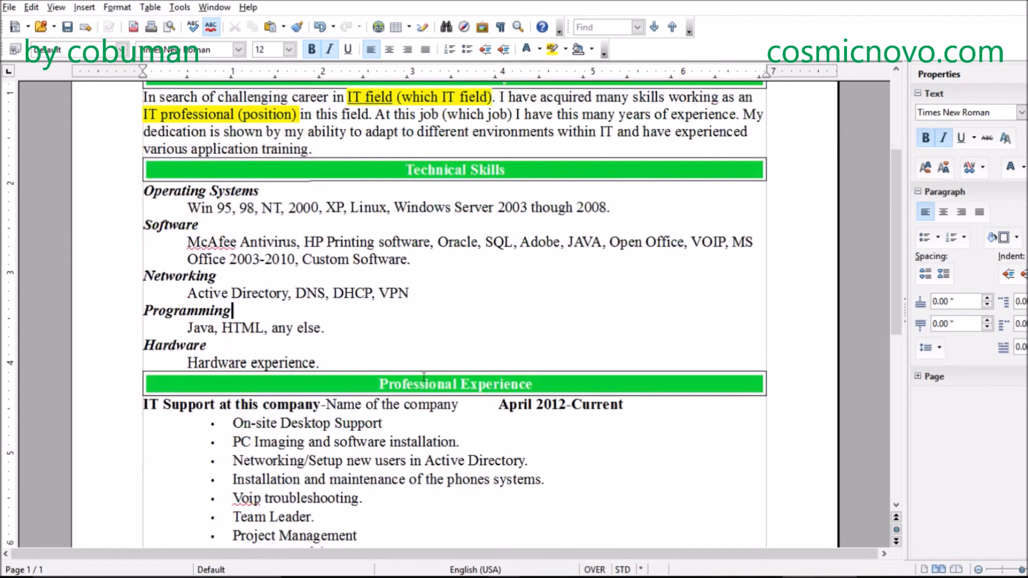
scroll(434, 370, down, 6)
scroll(434, 370, up, 8)
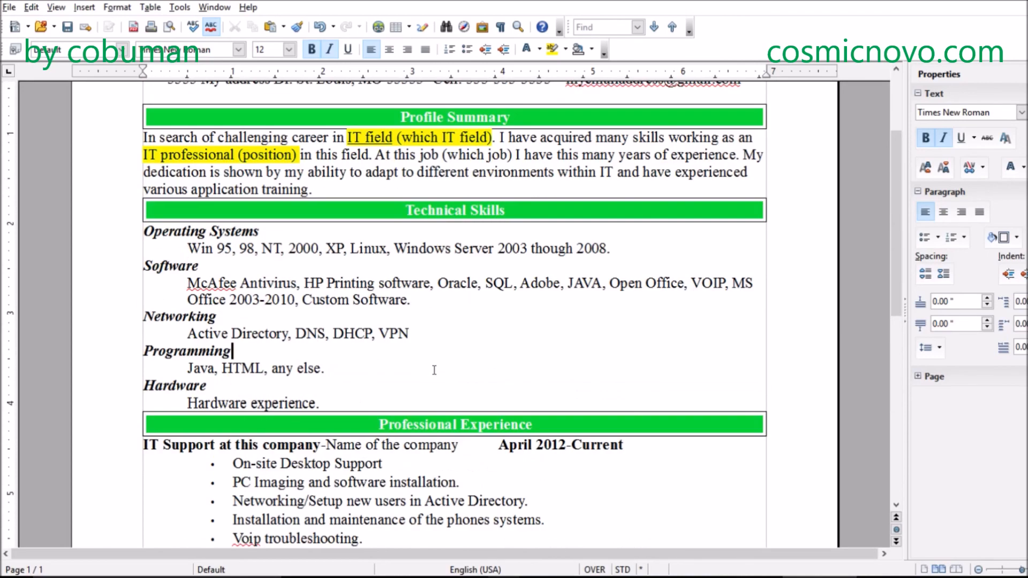
scroll(434, 369, up, 5)
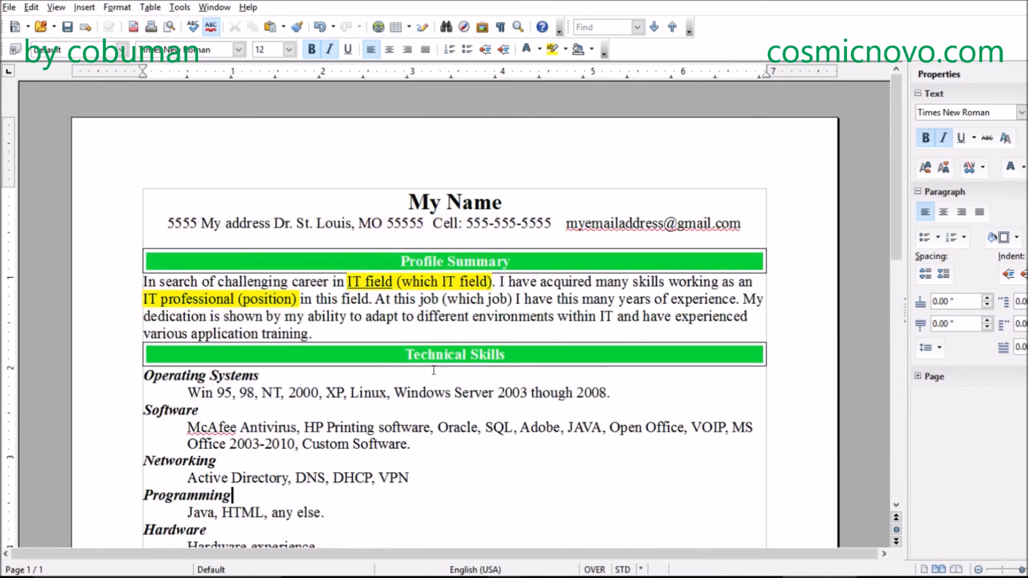
- Review the Professional Experience entries, the blank area beneath them and the Education lines at the page's end
scroll(434, 369, down, 10)
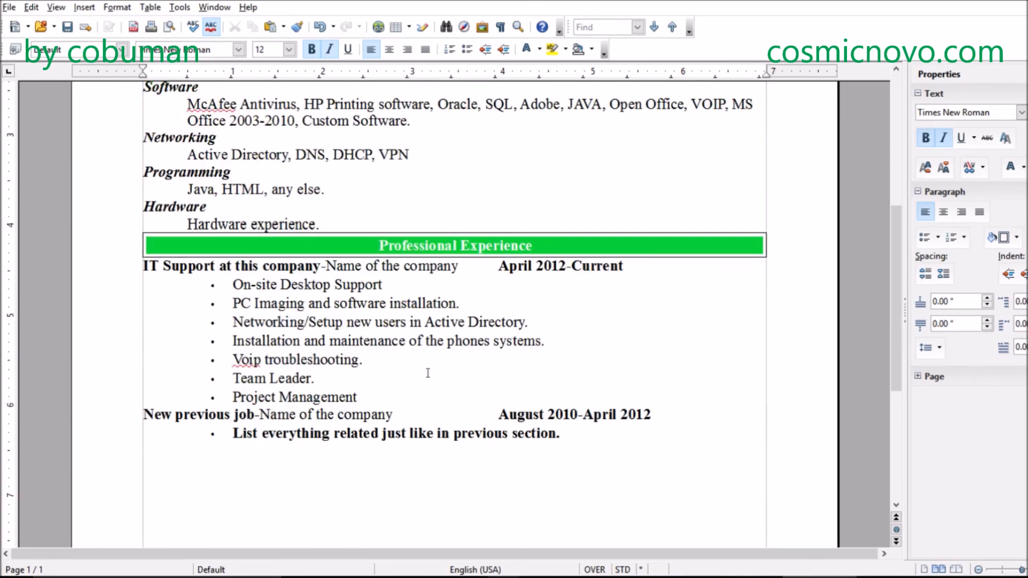
scroll(429, 373, down, 5)
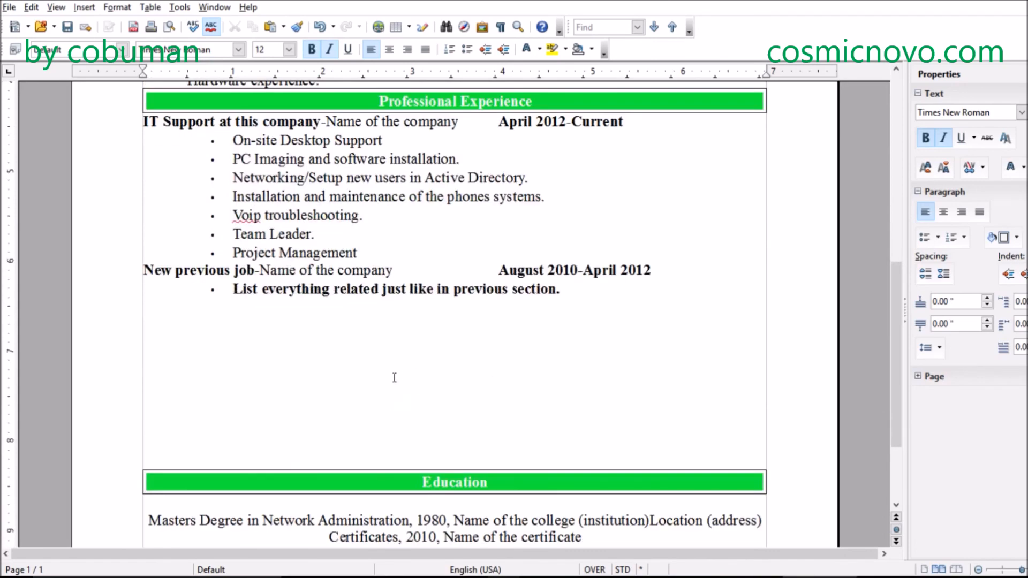
click(375, 384)
scroll(374, 382, down, 4)
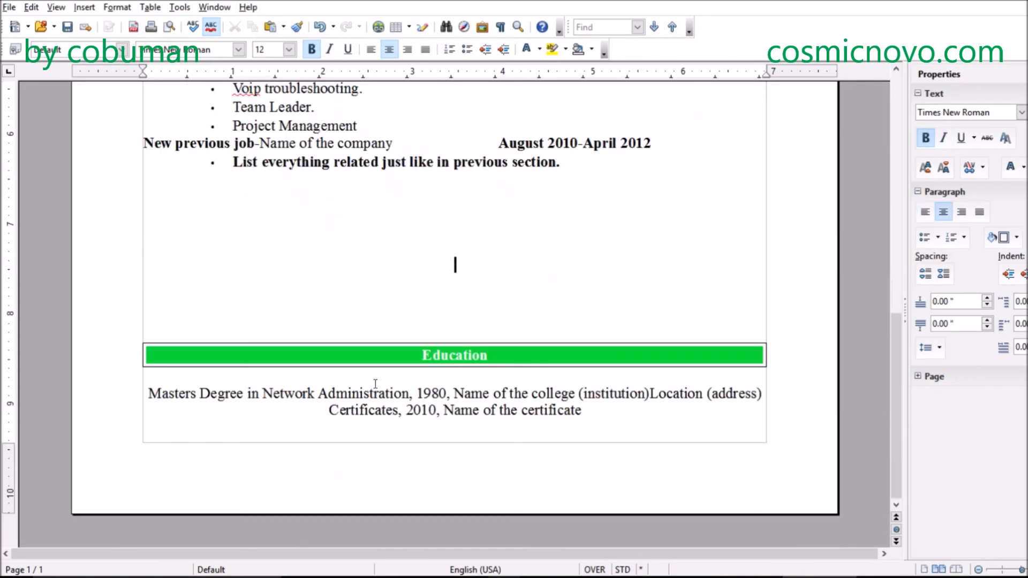
scroll(355, 370, up, 19)
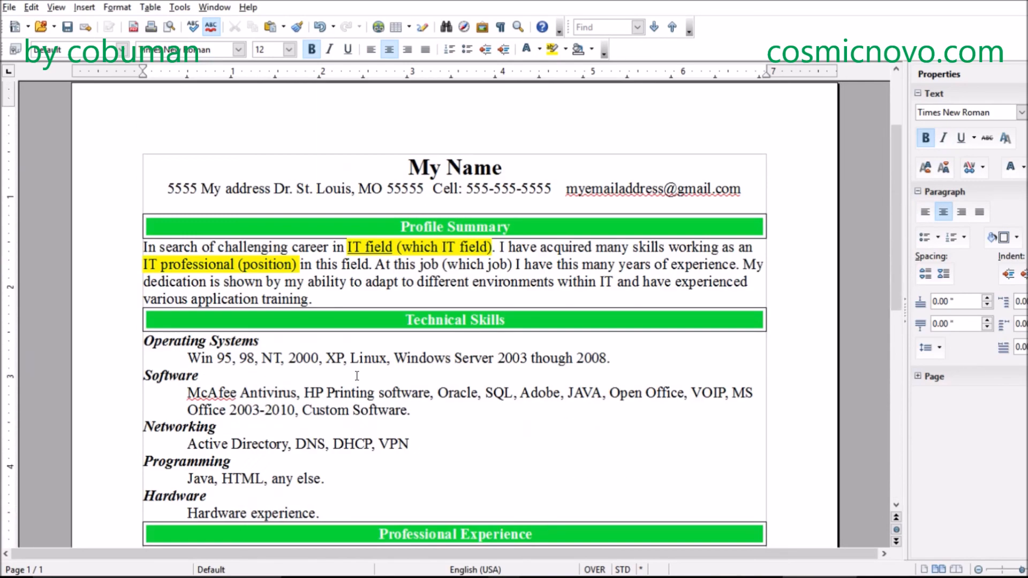
click(363, 515)
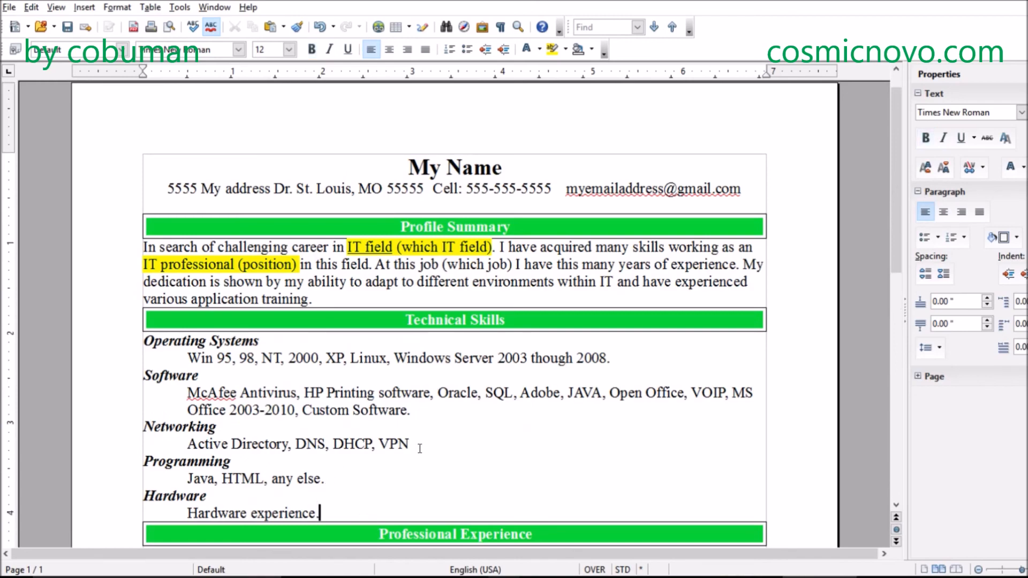
scroll(399, 446, down, 13)
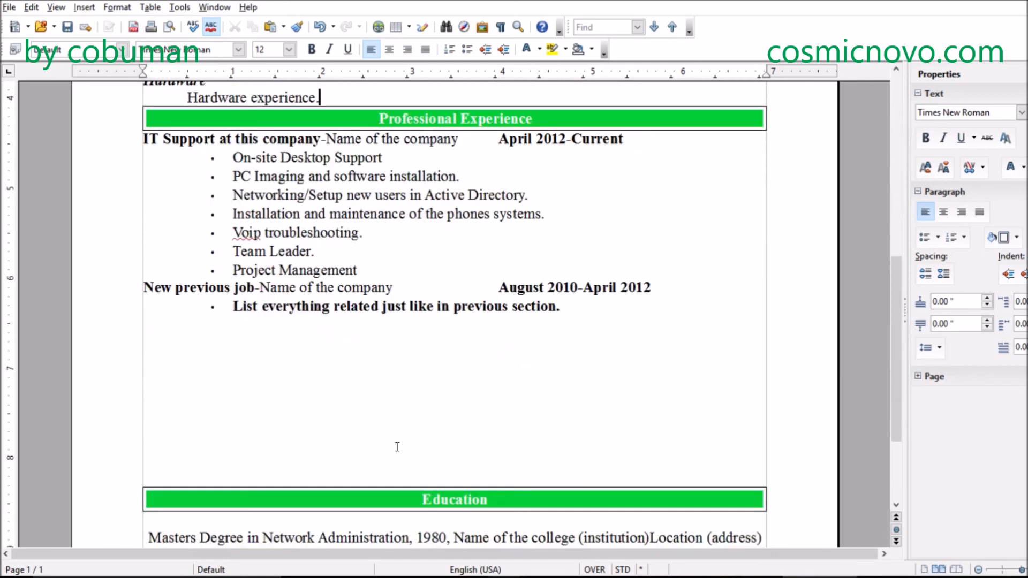
- Check the blank area and the Education section, highlight the content under Technical Skills, and clear the selection
click(412, 429)
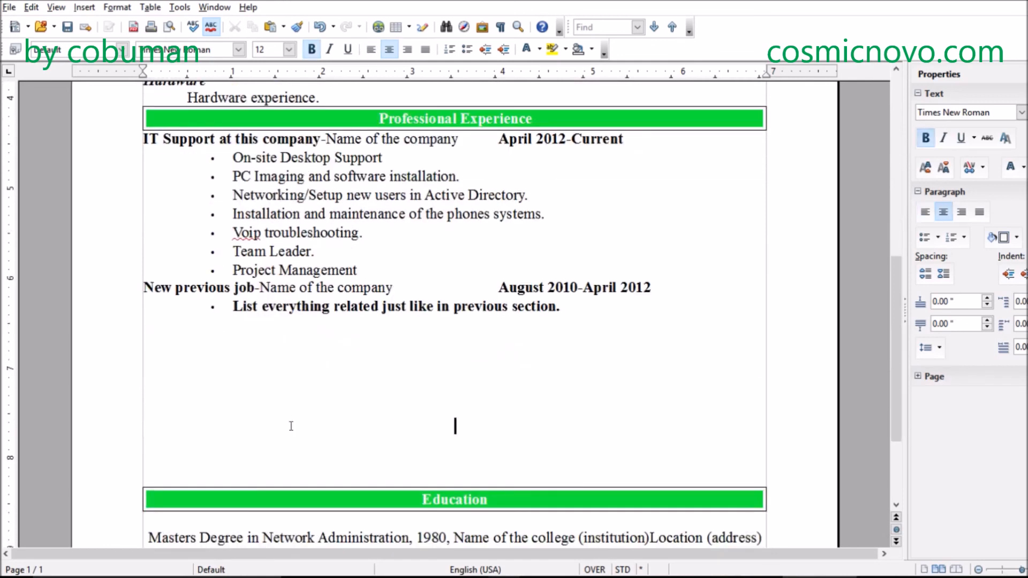
scroll(430, 434, down, 3)
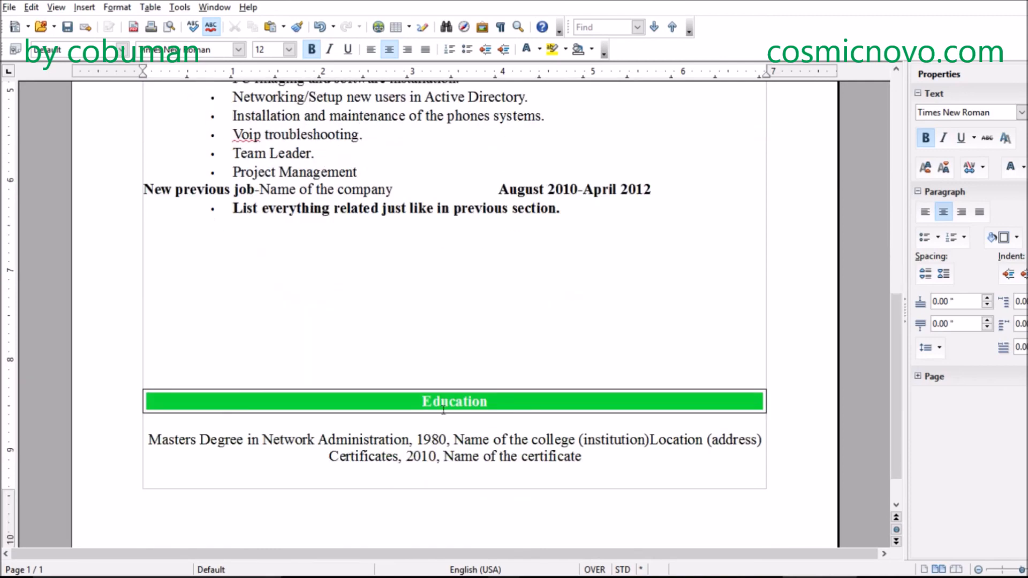
scroll(429, 385, up, 7)
scroll(431, 388, up, 7)
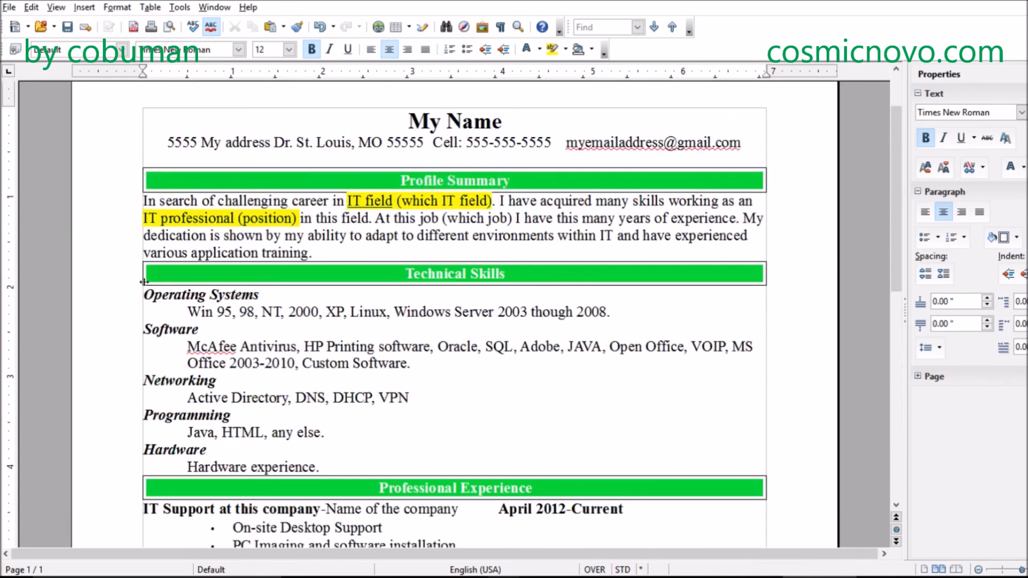
drag(184, 312, 396, 454)
click(382, 424)
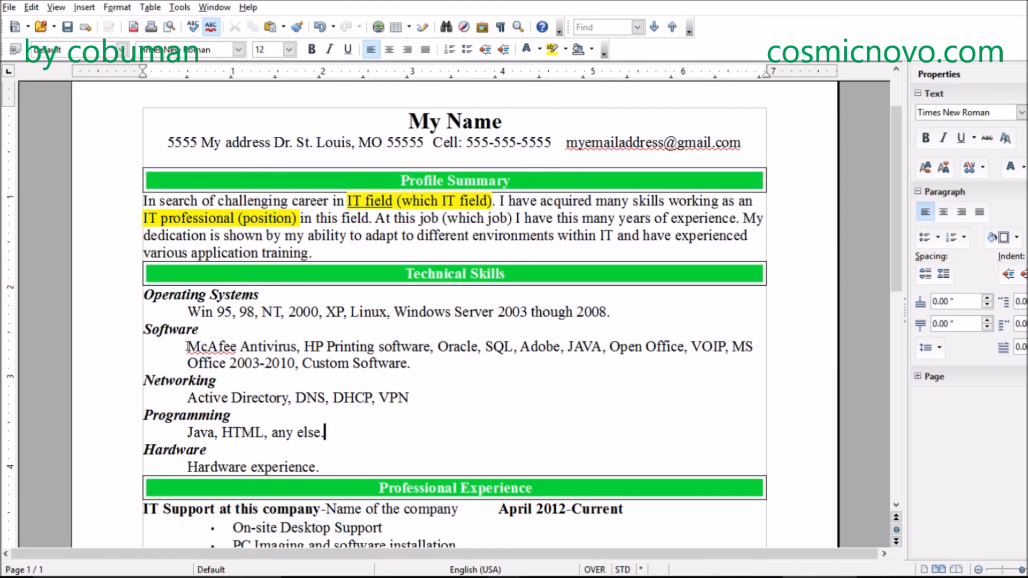
- Highlight SQL and Adobe in turn in the Software list, and clear the selection
click(485, 347)
drag(486, 347, 513, 347)
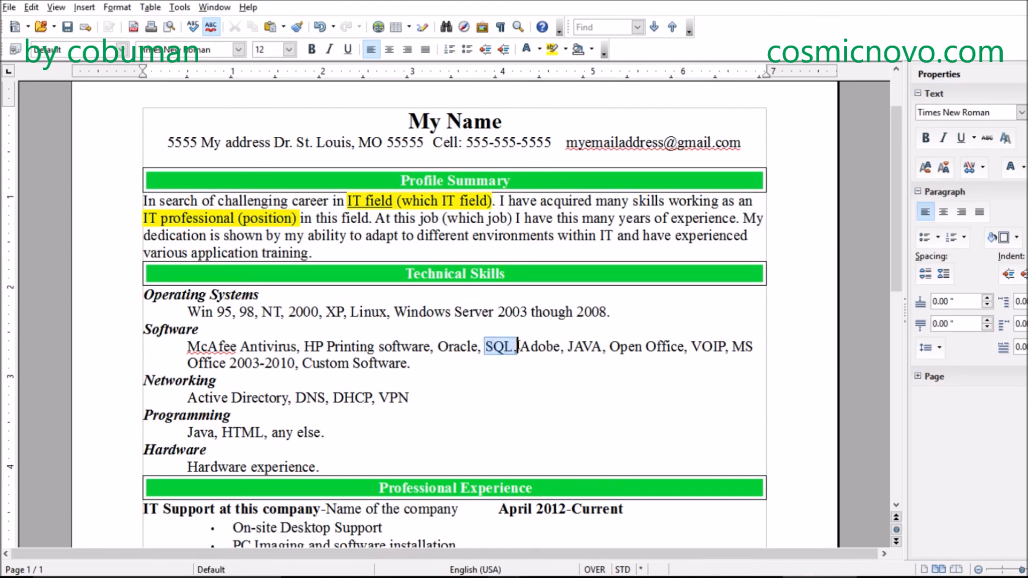
click(498, 387)
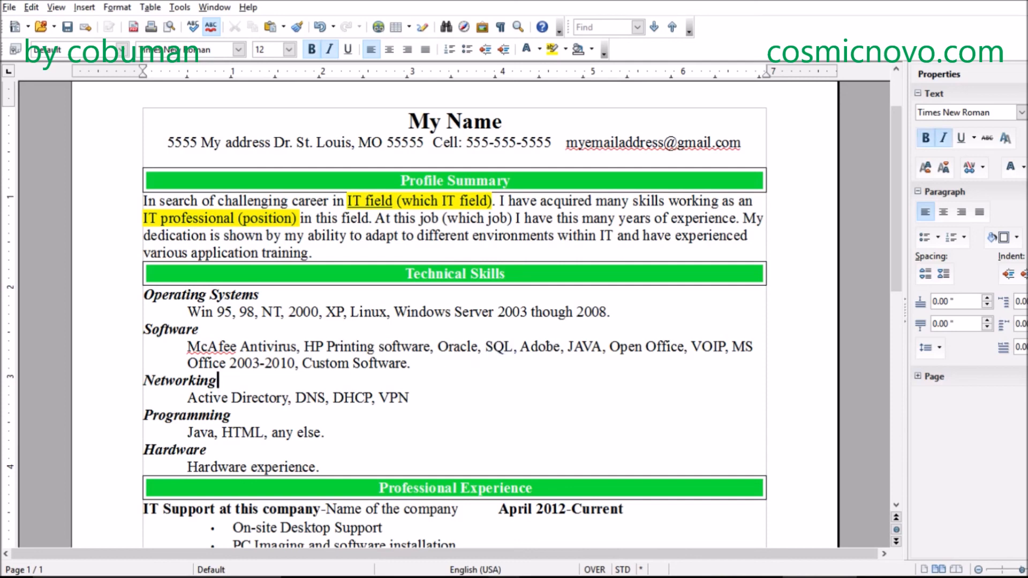
drag(521, 348, 561, 347)
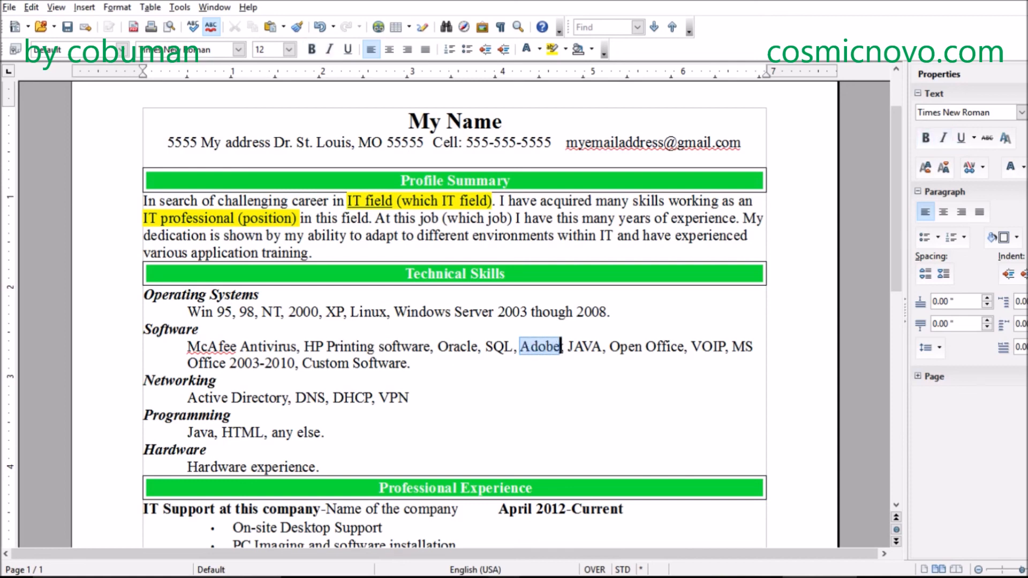
click(410, 396)
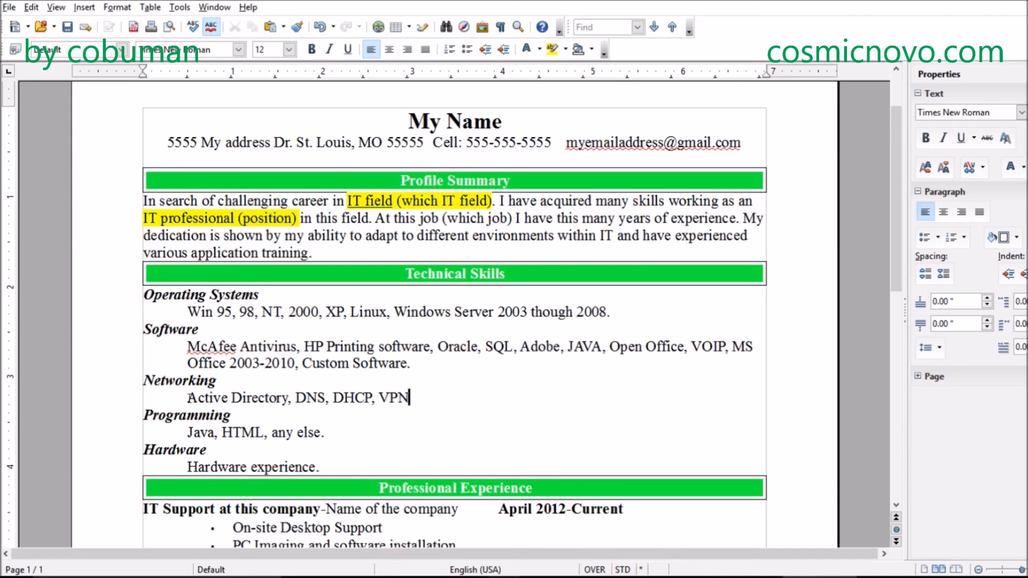
- Compare the Technical Skills lists with the bullets of the job entries under Professional Experience
scroll(190, 397, down, 1)
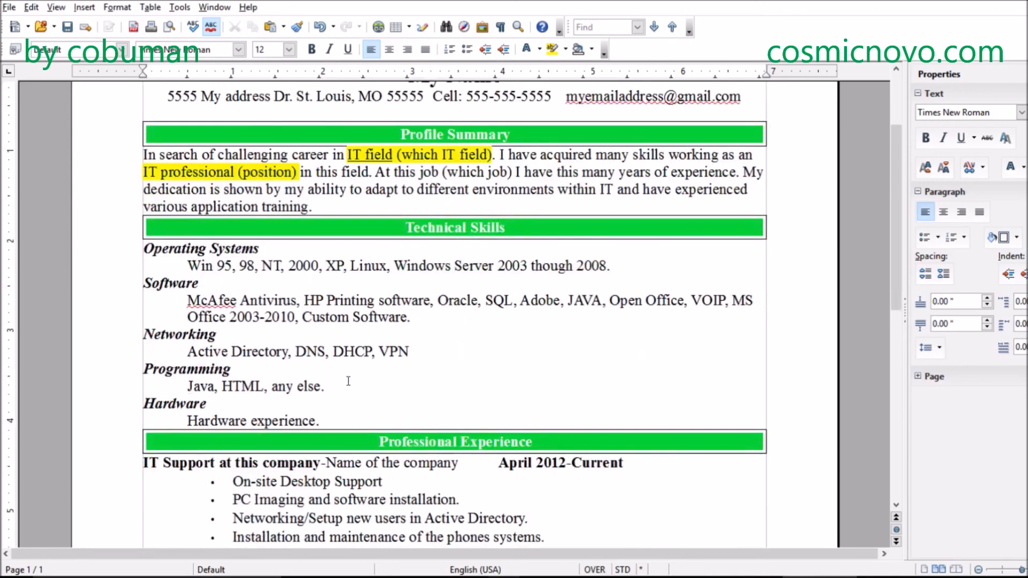
scroll(345, 379, down, 7)
scroll(345, 378, up, 7)
scroll(344, 375, up, 3)
scroll(344, 375, down, 6)
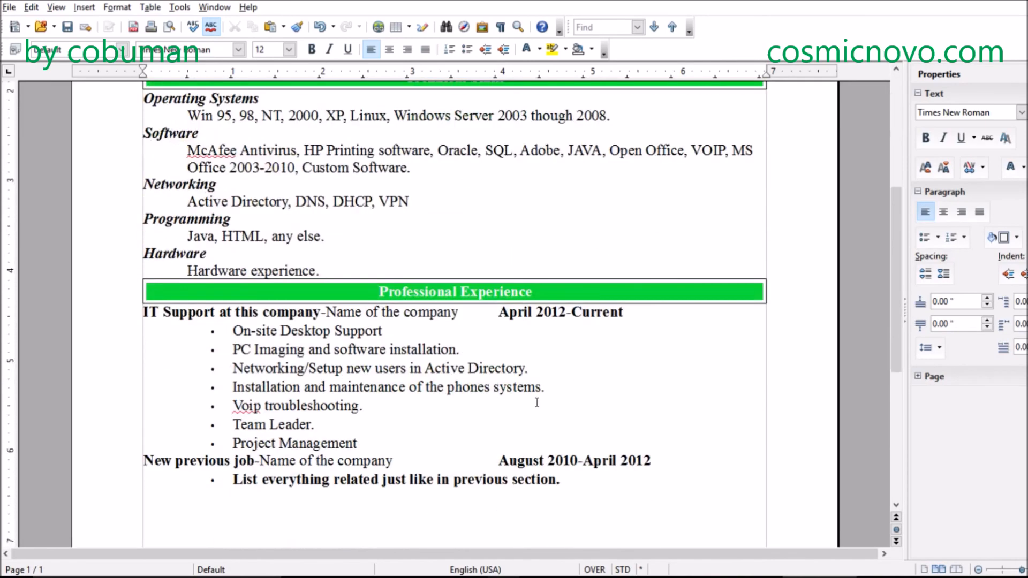
double_click(426, 464)
scroll(409, 438, up, 5)
- Highlight JAVA in the Software list and deselect it
click(377, 429)
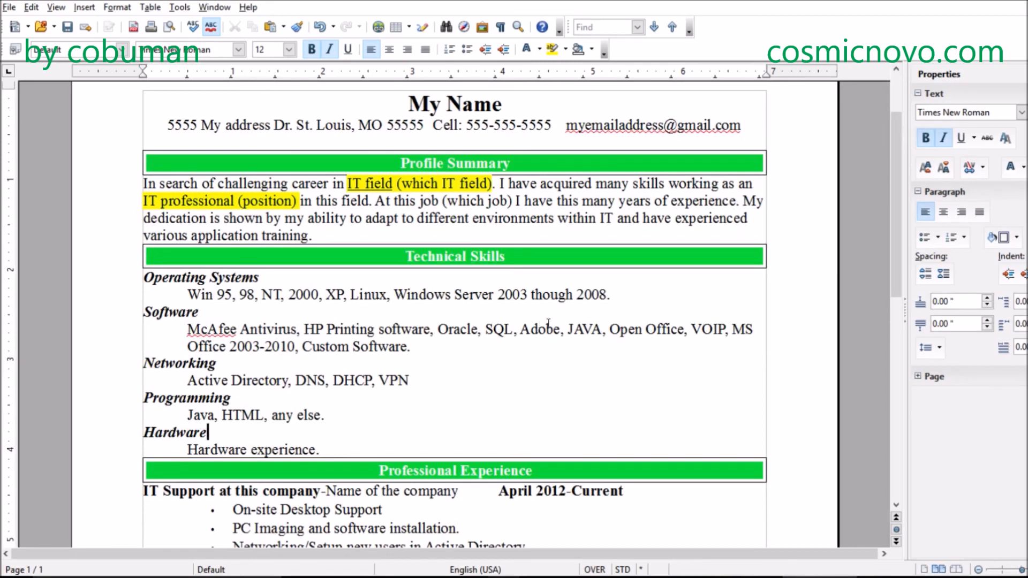
drag(566, 329, 606, 331)
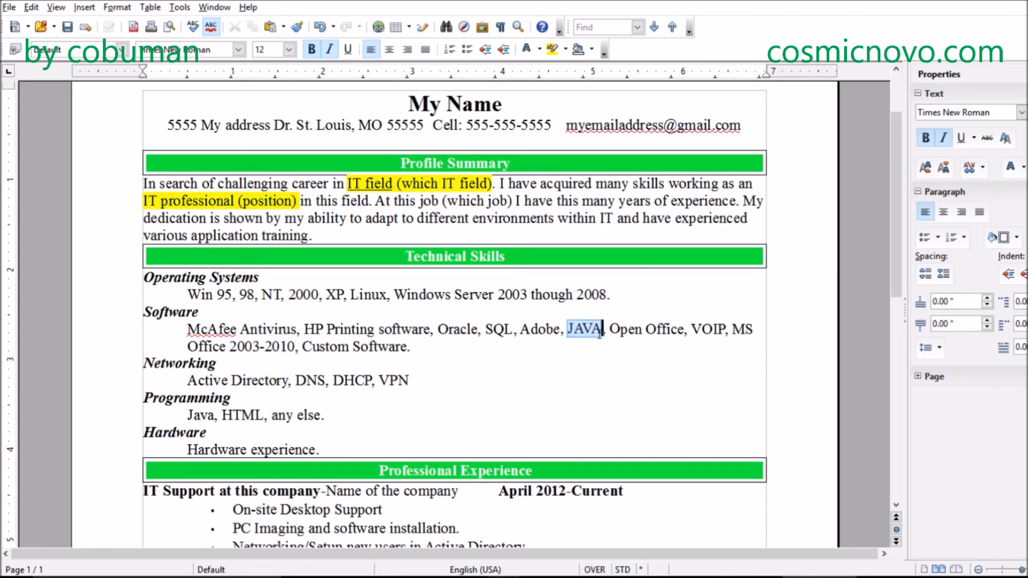
click(528, 356)
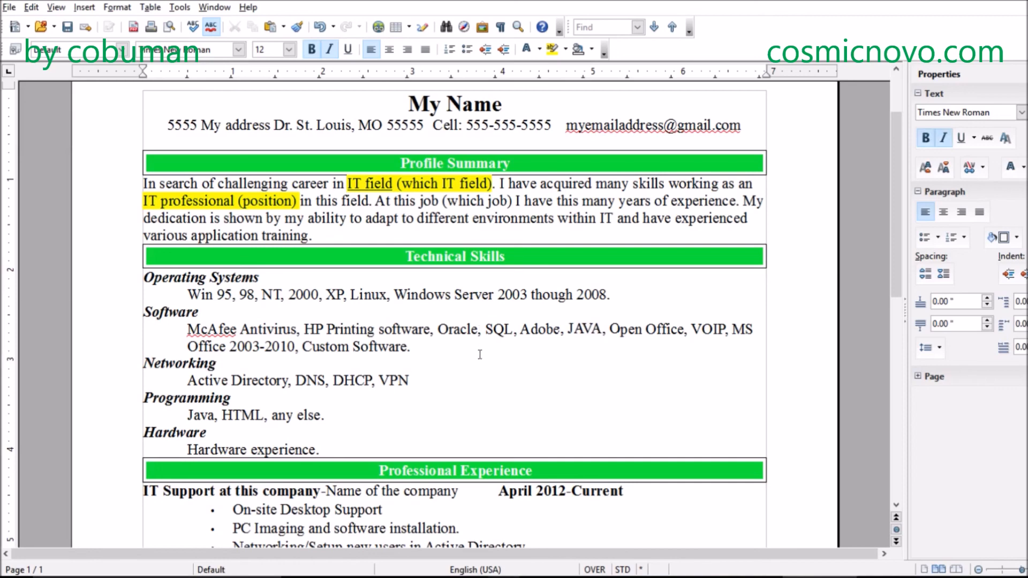
- Look over the page down to Education, highlight VPN in the Networking list, and deselect it
scroll(480, 355, down, 12)
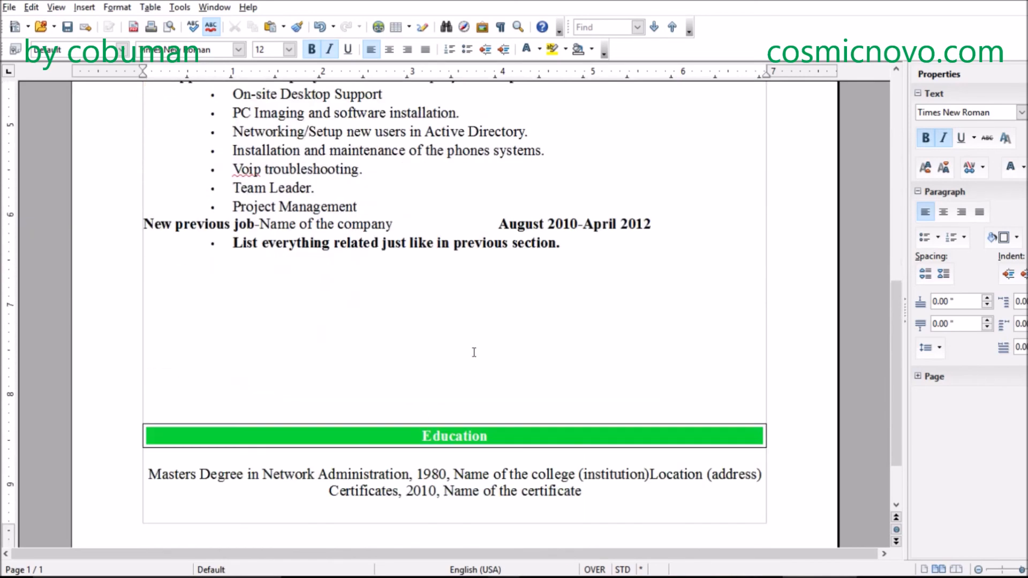
scroll(466, 346, down, 3)
scroll(455, 337, up, 13)
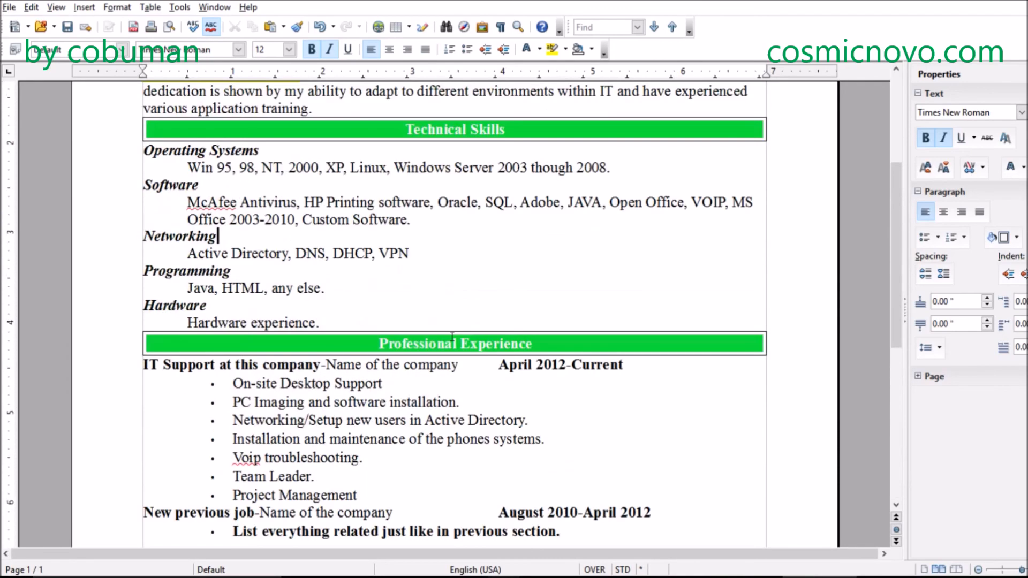
scroll(452, 336, up, 5)
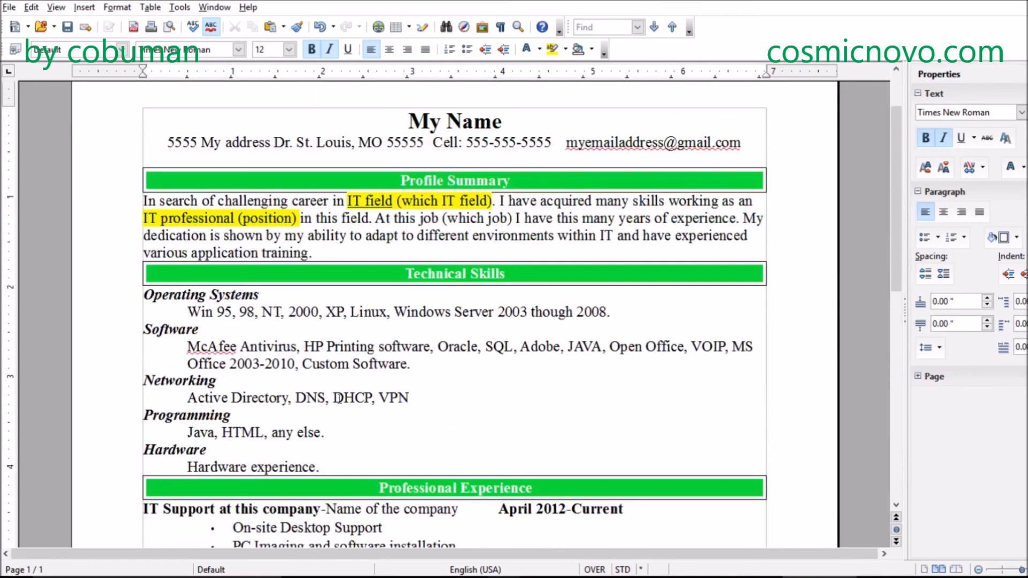
click(411, 396)
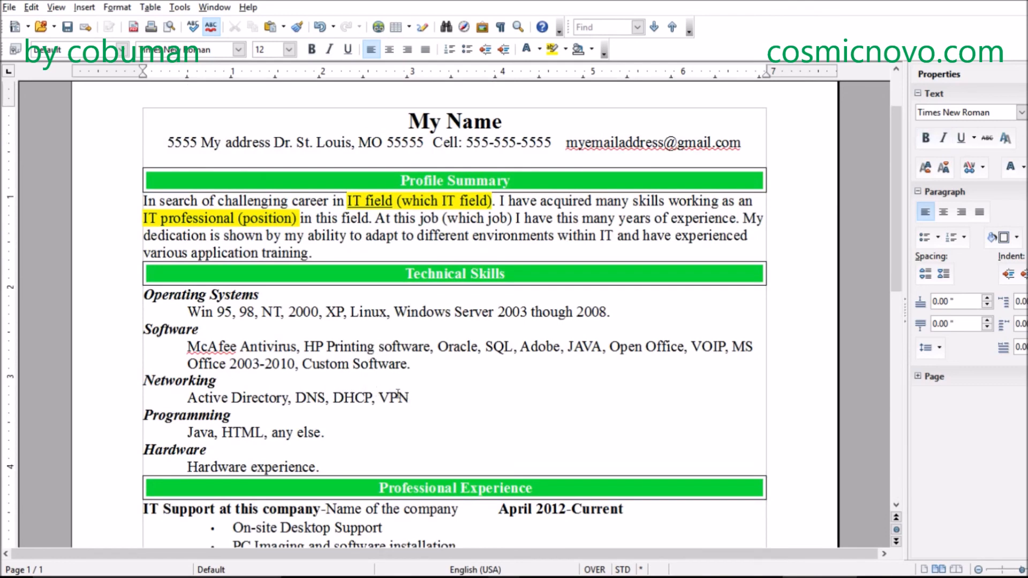
drag(378, 397, 412, 396)
click(458, 396)
- Review the job entries, the blank area beneath them and the Education lines against the skills listed above
scroll(429, 378, down, 3)
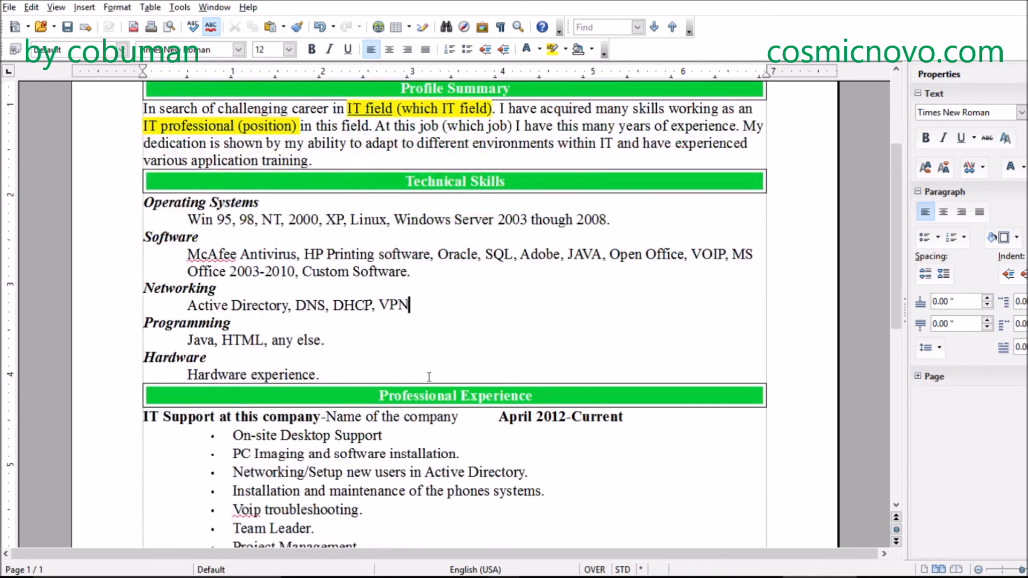
scroll(429, 377, down, 10)
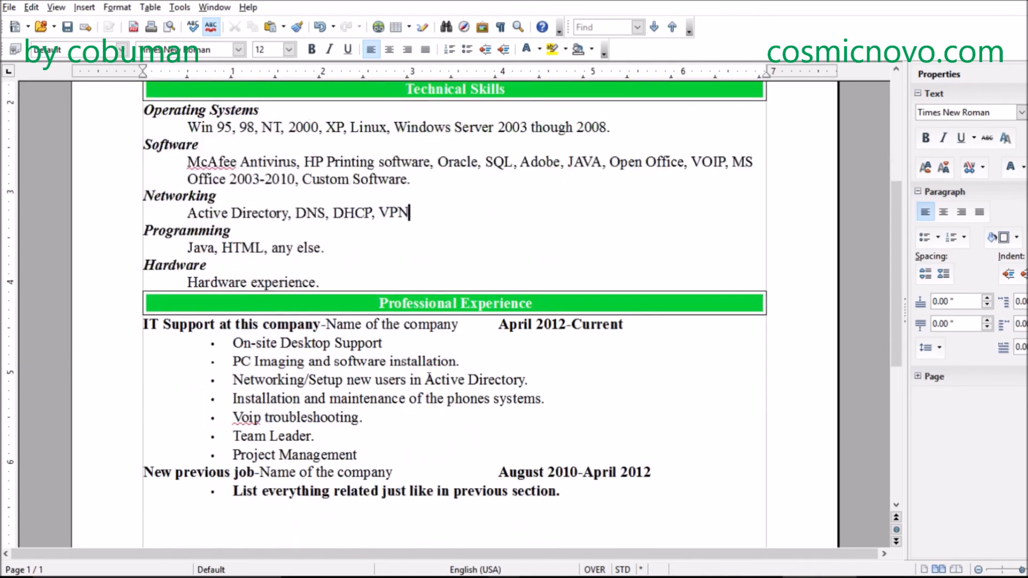
click(373, 379)
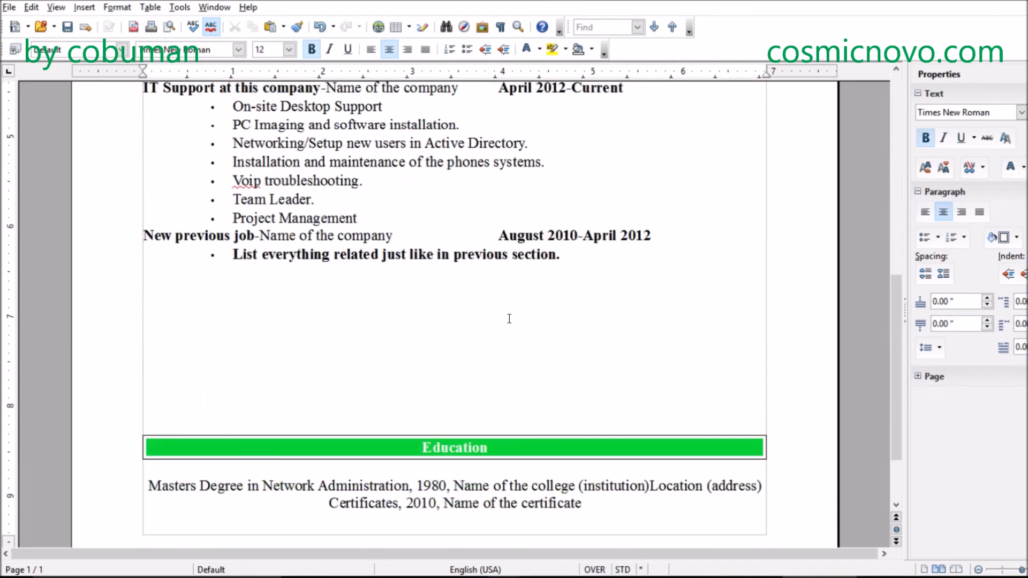
scroll(509, 319, up, 13)
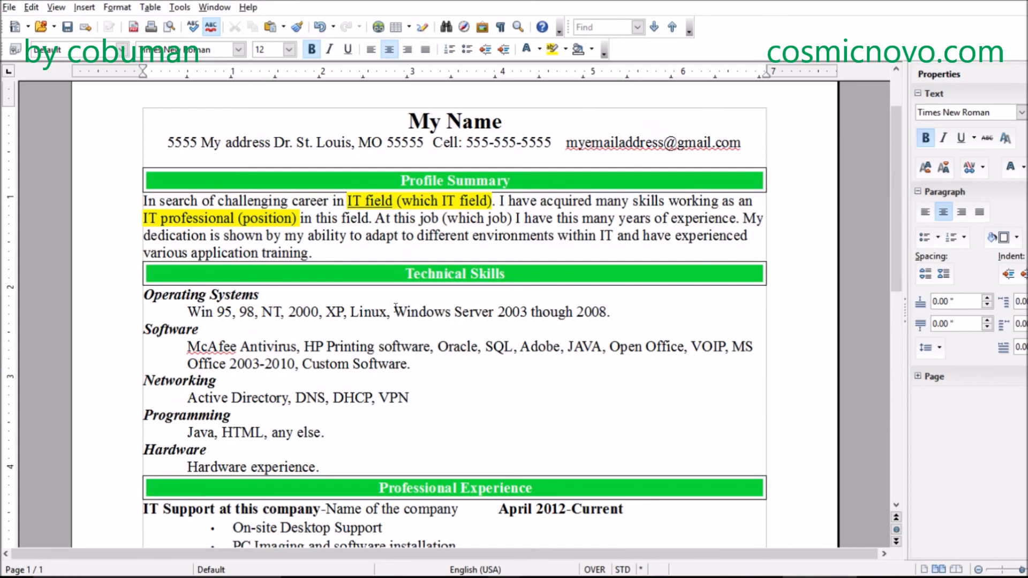
- Try to add an opening parenthesis after Linux in the Operating Systems list, and put the comma back
click(393, 312)
drag(389, 312, 351, 312)
click(380, 312)
key(Right)
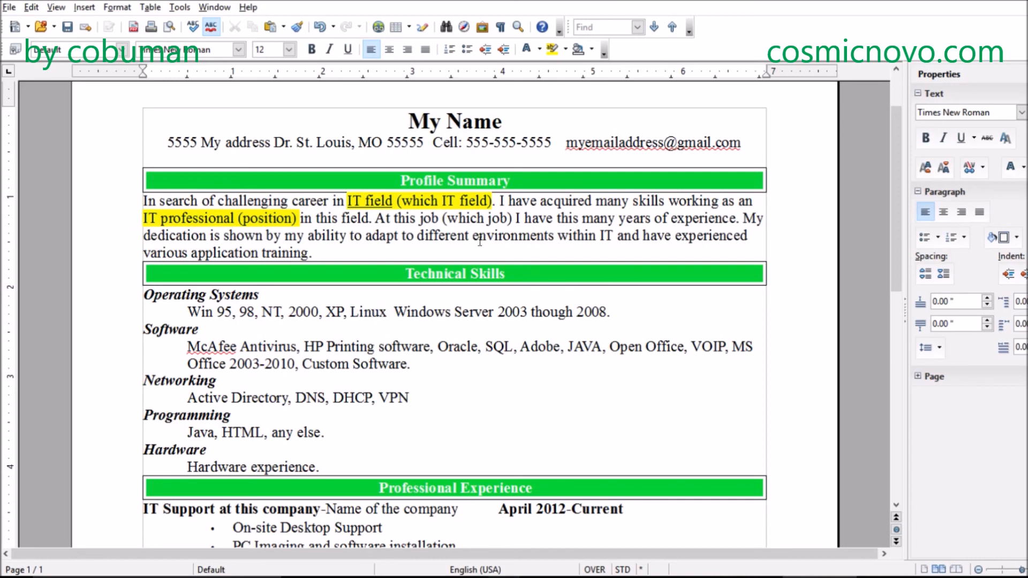
text(()
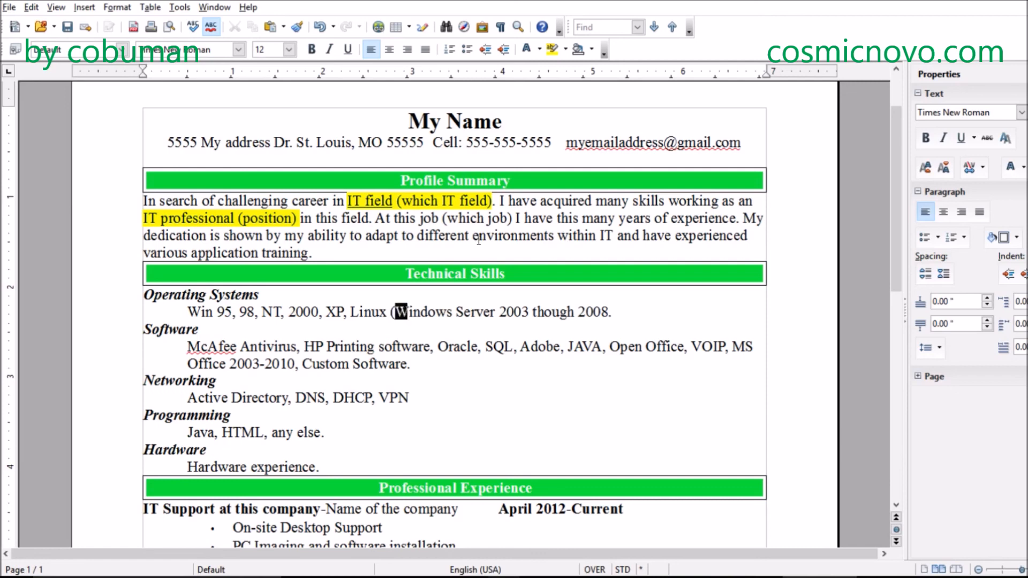
key(Left)
key(Right)
key(BackSpace)
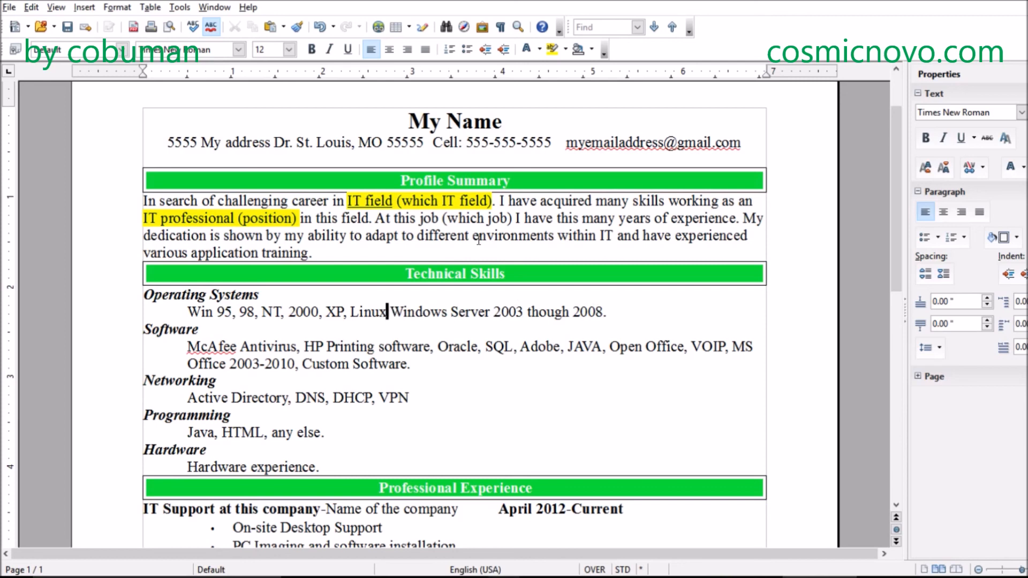
text(,)
- Remove the word Linux after XP in the Operating Systems list
key(Left)
key(Left)
key(Left)
key(Left)
key(Left)
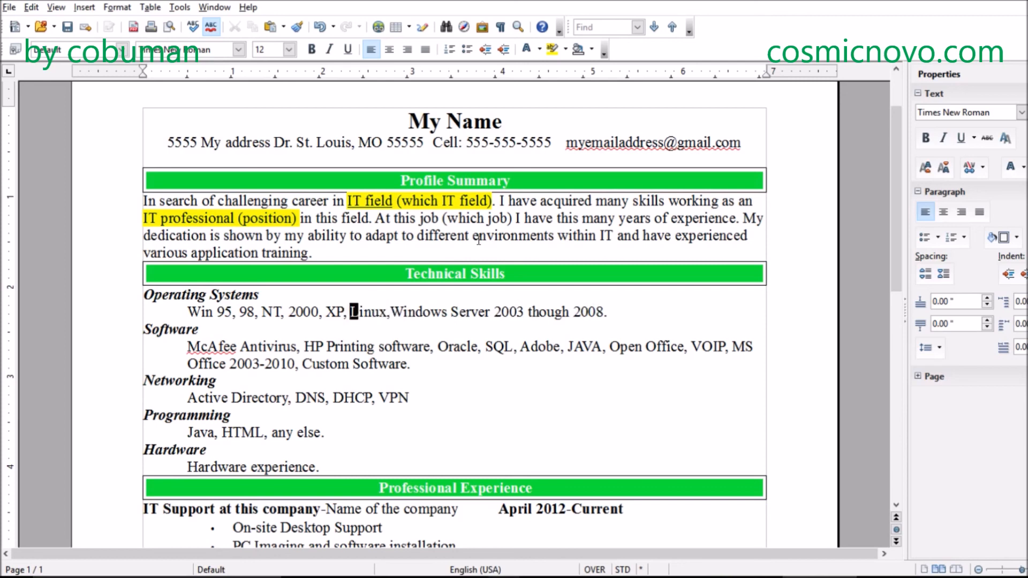
text(Entry)
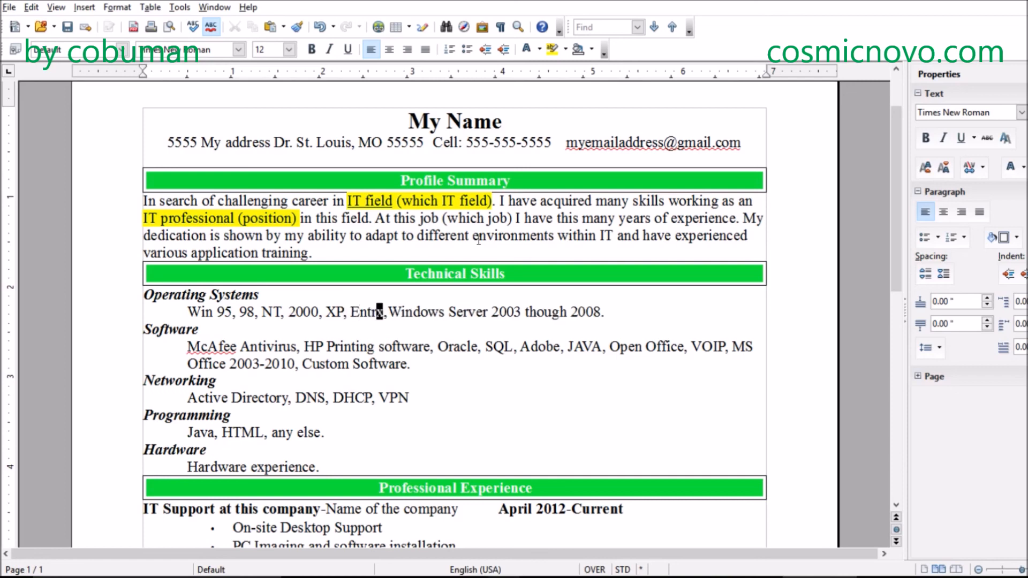
key(BackSpace)
key(BackSpace)
key(BackSpace)
key(BackSpace)
key(BackSpace)
key(BackSpace)
key(BackSpace)
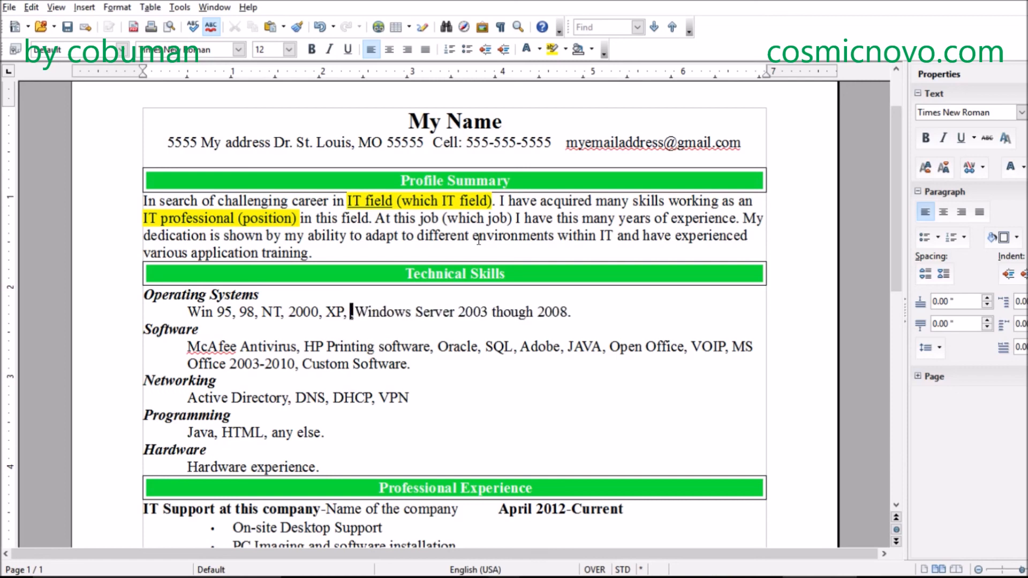
- Switch to insert mode and enter "Entry Level Linux" after XP in the Operating Systems list
key(Insert)
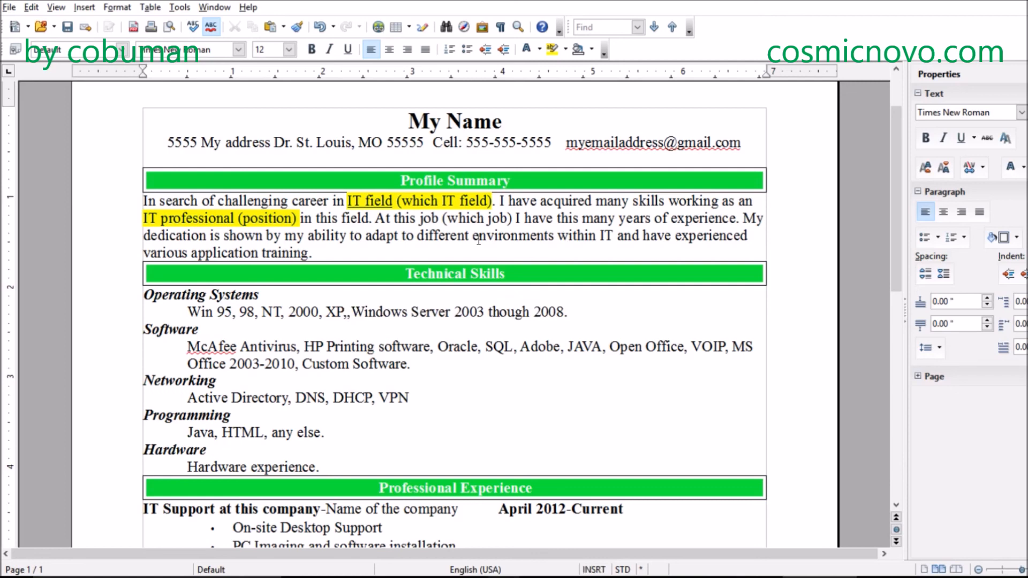
text(L)
text(i)
key(BackSpace)
key(BackSpace)
text(In)
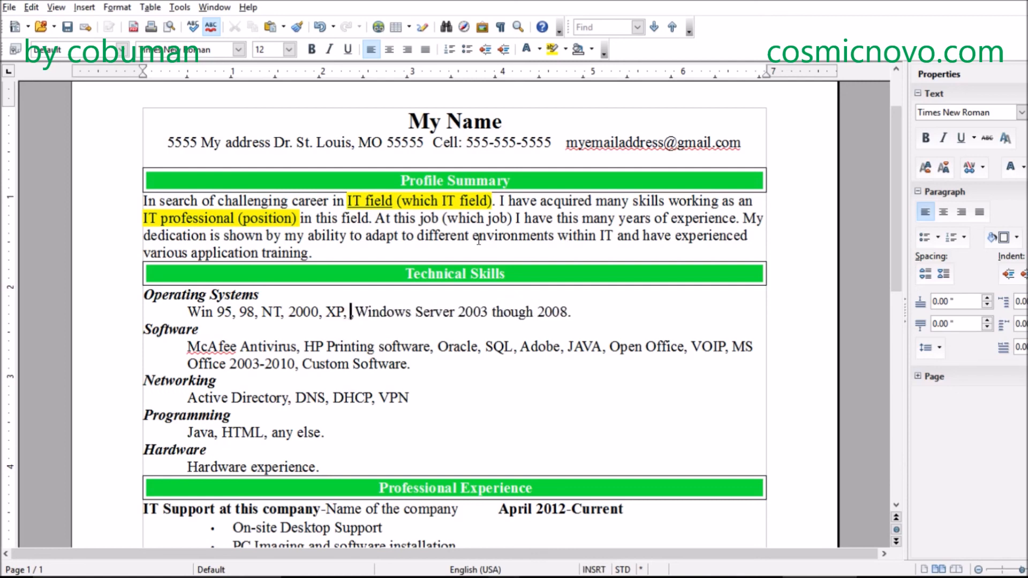
key(BackSpace)
key(BackSpace)
text(Ne)
key(BackSpace)
key(BackSpace)
text(Entry Leve)
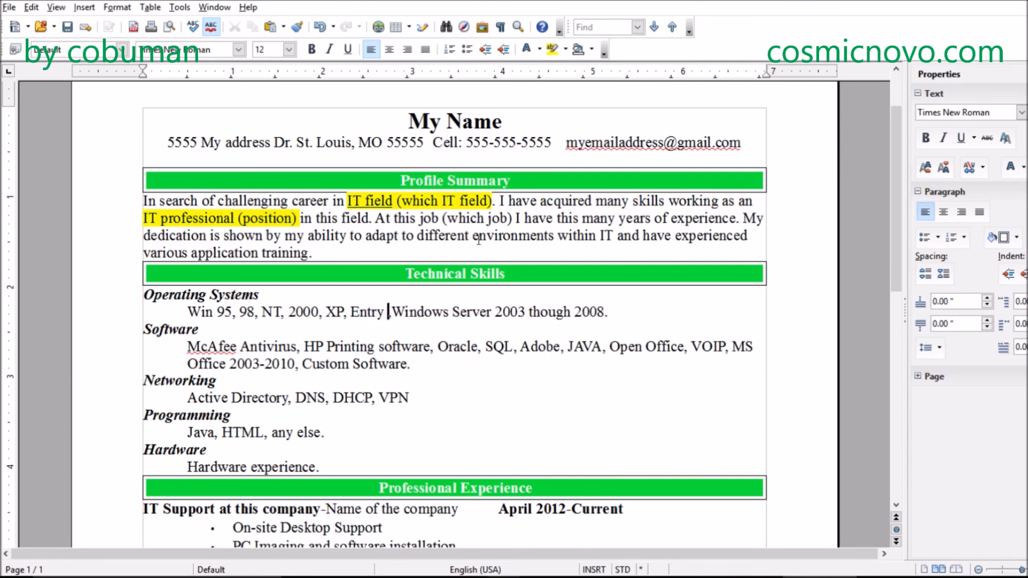
text(l )
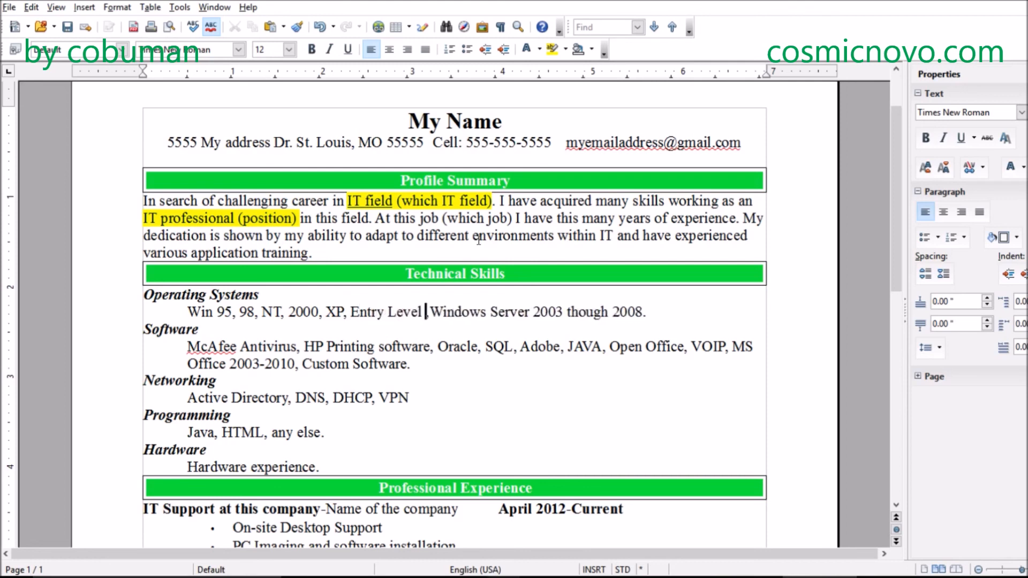
text(Linux,)
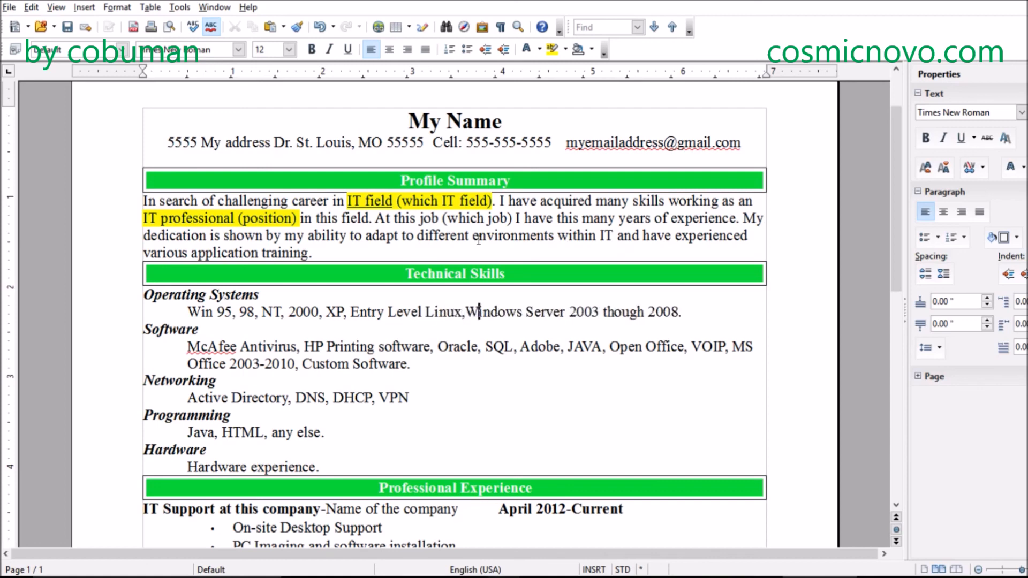
- Add a space between the comma after Linux and "Windows Server" in the Operating Systems list
key(Down)
key(Left)
key(Left)
key(Left)
key(Left)
key(Left)
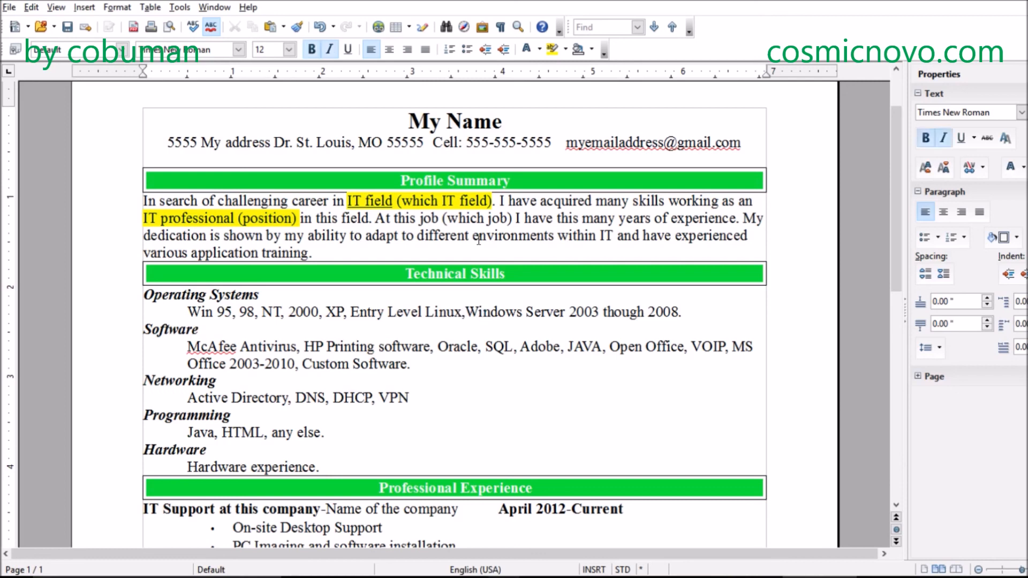
click(468, 311)
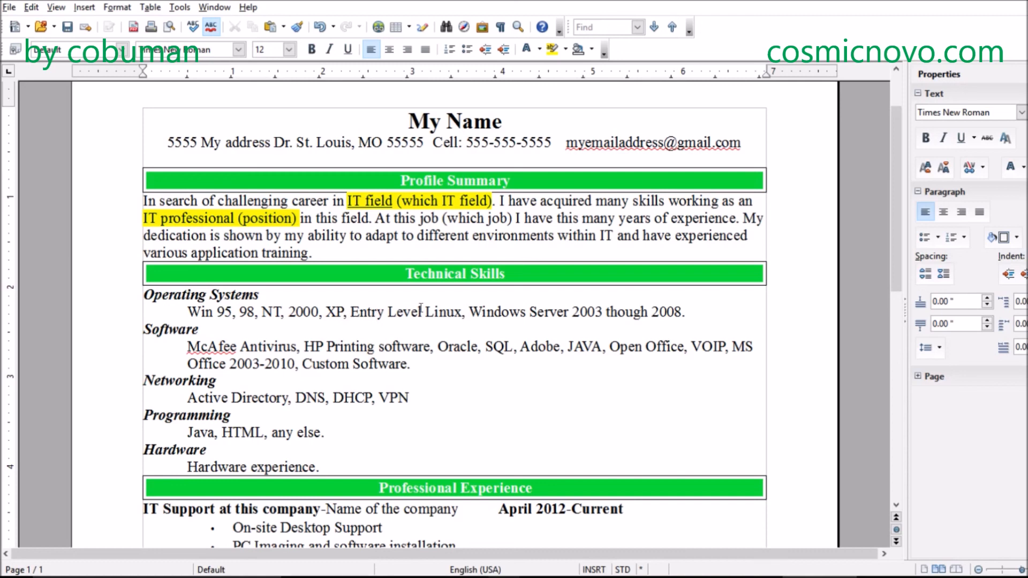
click(461, 311)
- Review the whole resume with the edited Operating Systems list, from Technical Skills to Education and back to the header
scroll(445, 324, down, 3)
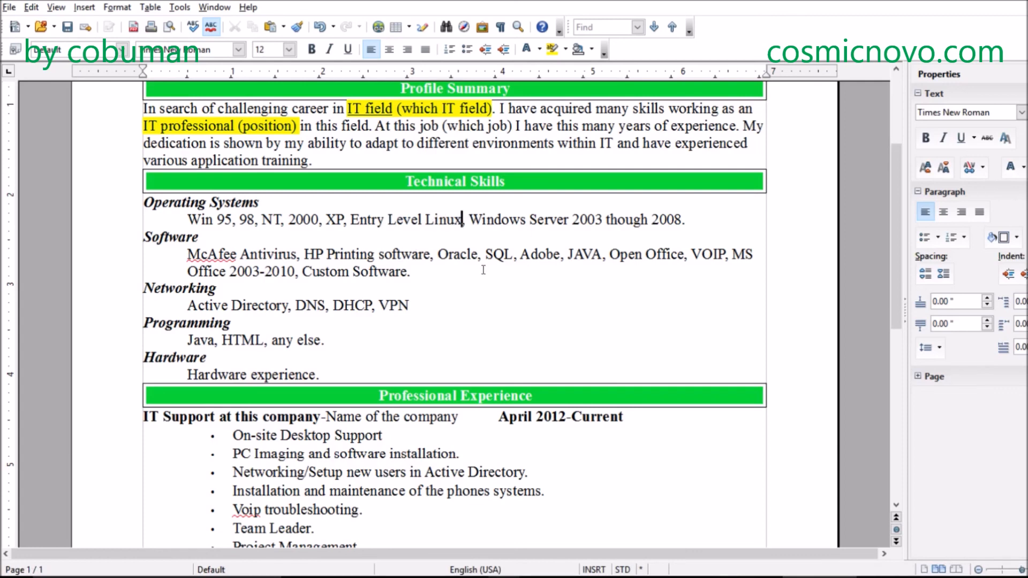
click(444, 283)
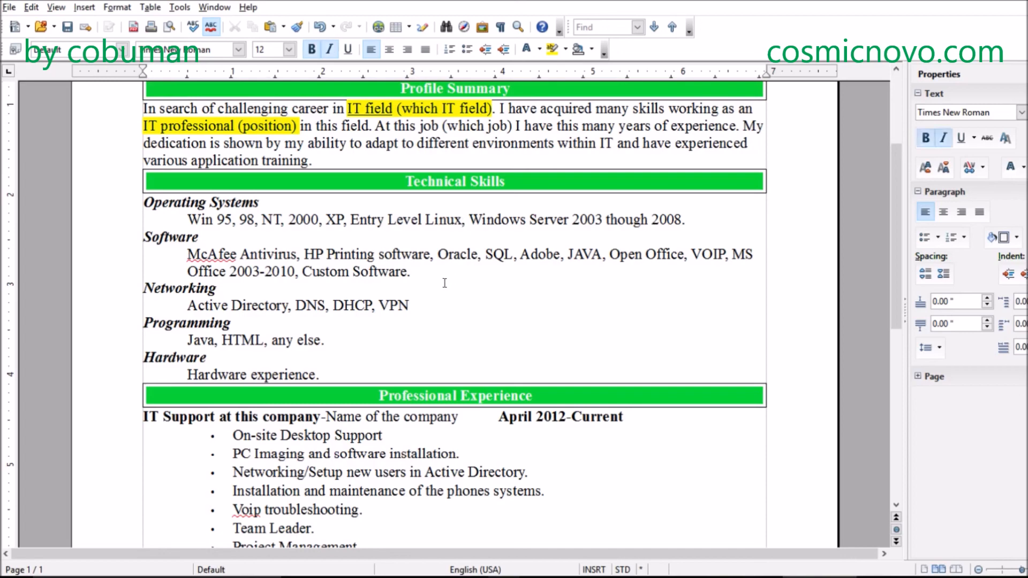
scroll(444, 283, down, 7)
scroll(443, 284, down, 1)
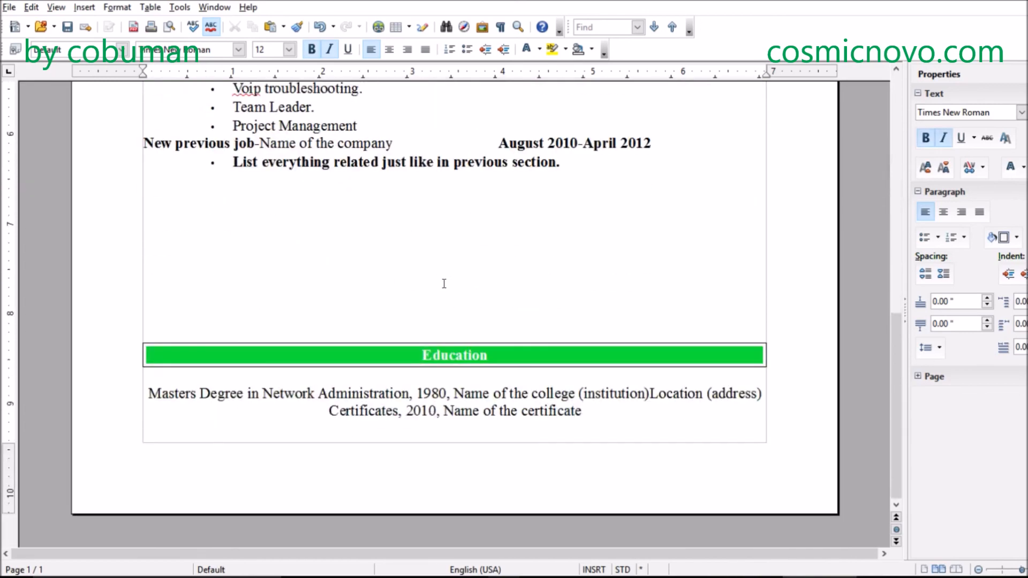
scroll(444, 283, up, 10)
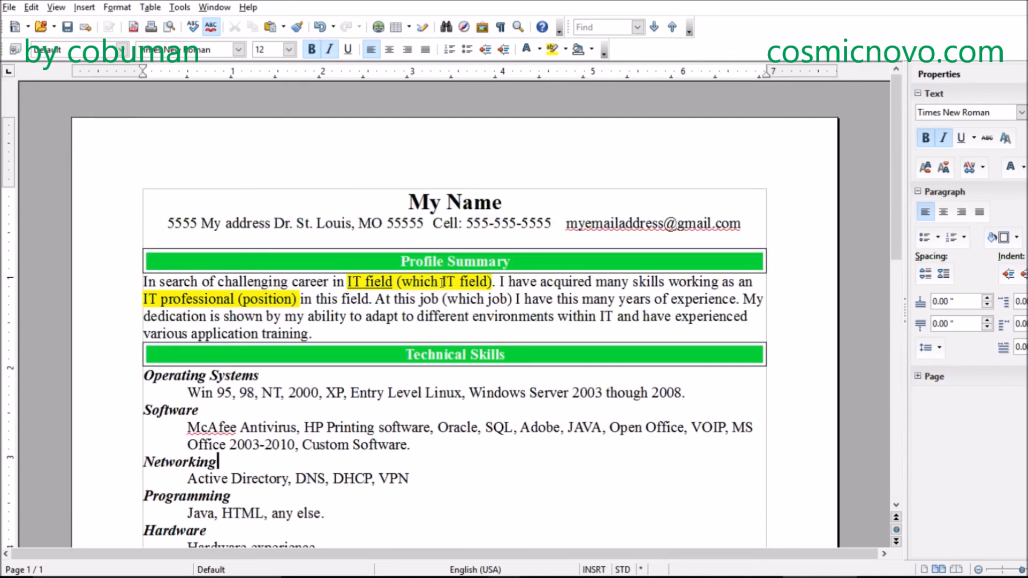